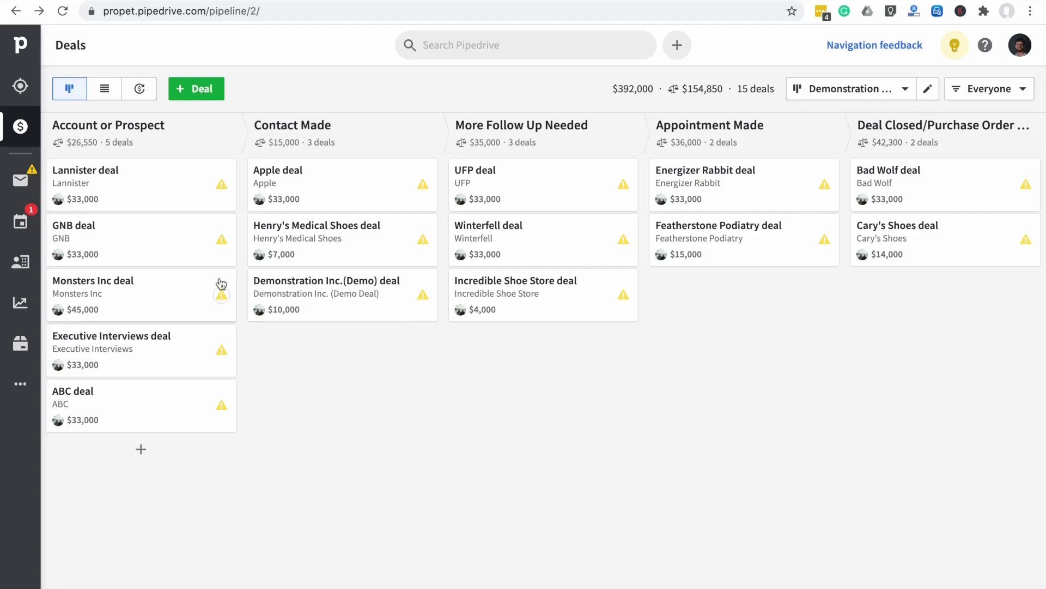
Open the $45,000 Monsters Inc deal card in the Account or Prospect stage
mouse_move(162, 293)
mouse_down()
mouse_move(174, 292)
mouse_move(158, 293)
mouse_up()
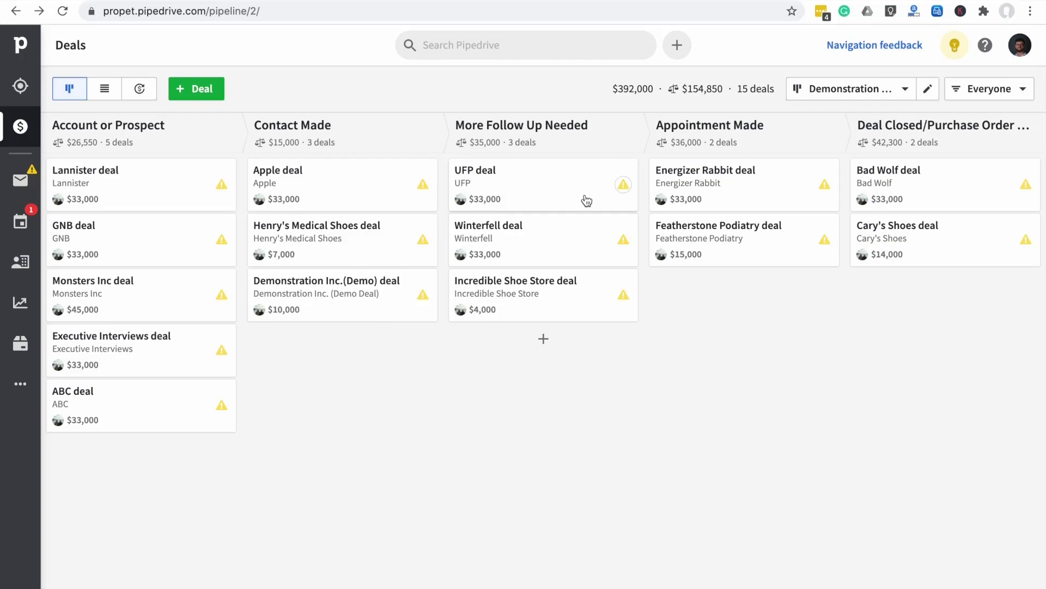
click(148, 300)
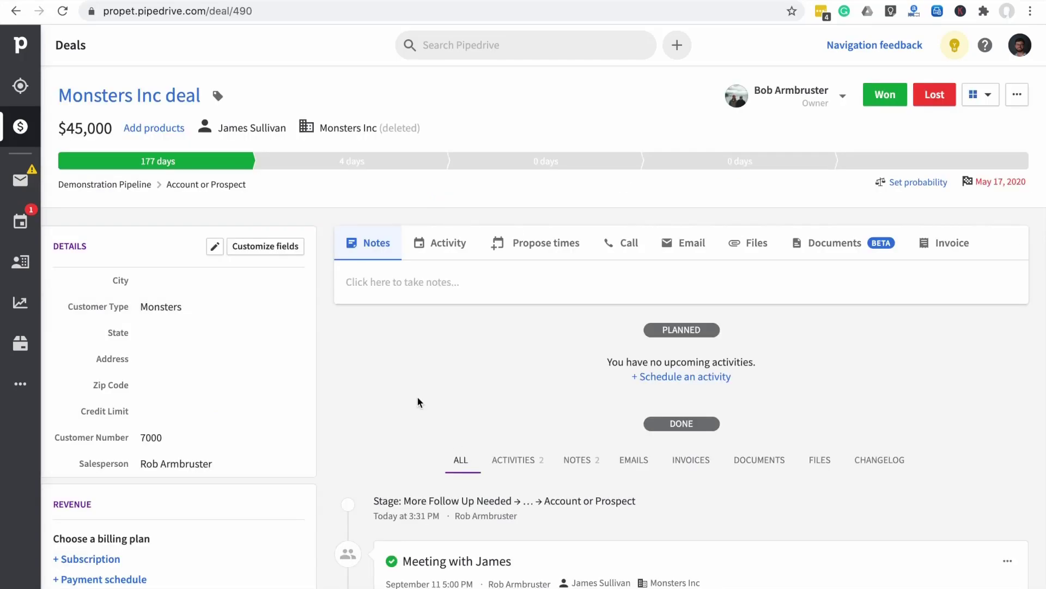
Scroll through the Monsters Inc deal timeline, then return to the Demonstration pipeline board
scroll(455, 438, down, 1)
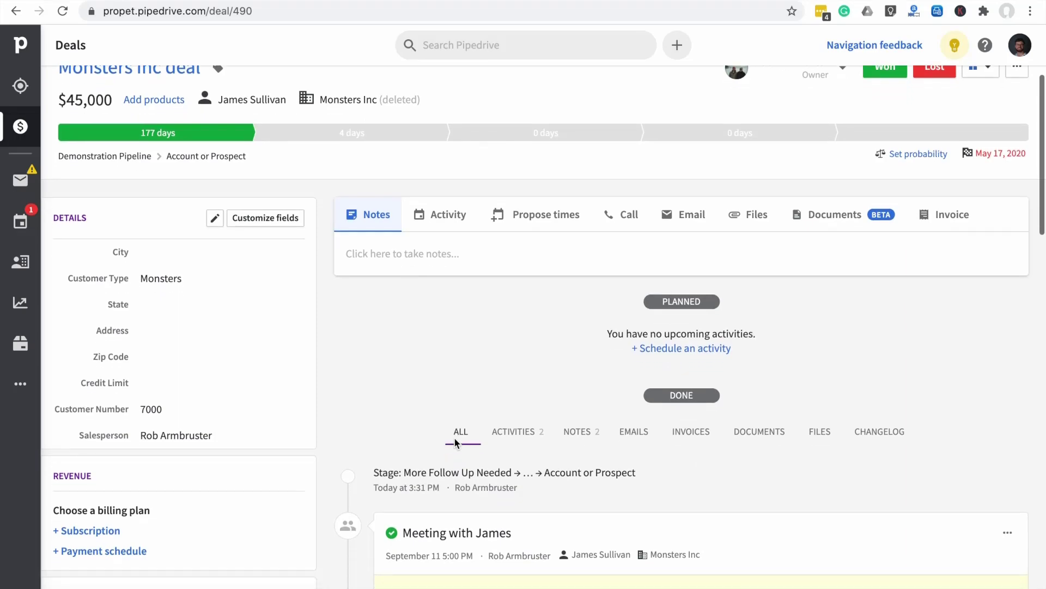
scroll(455, 438, down, 3)
scroll(455, 441, down, 4)
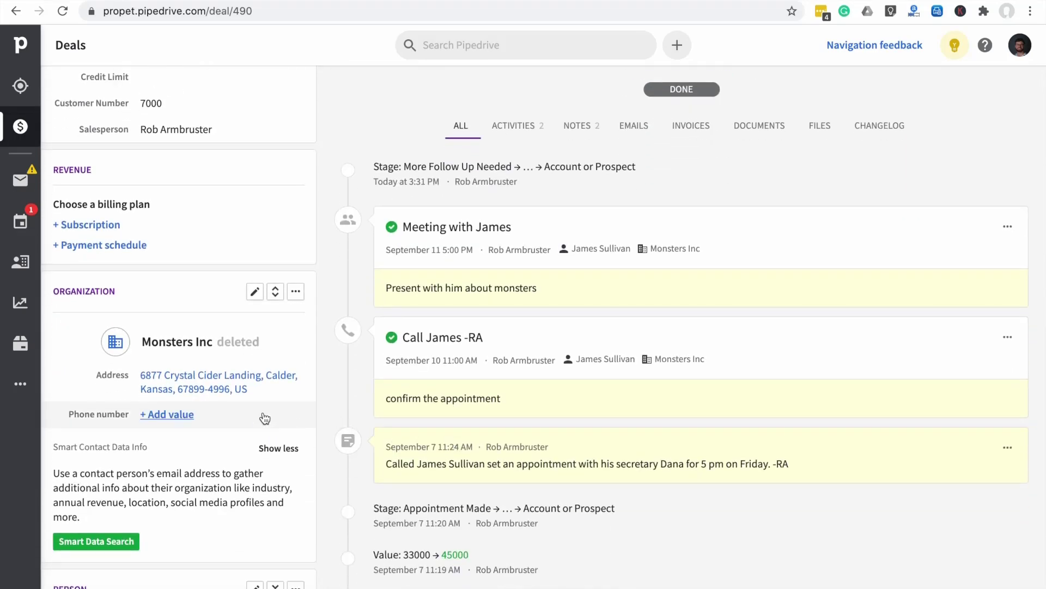
scroll(262, 417, down, 5)
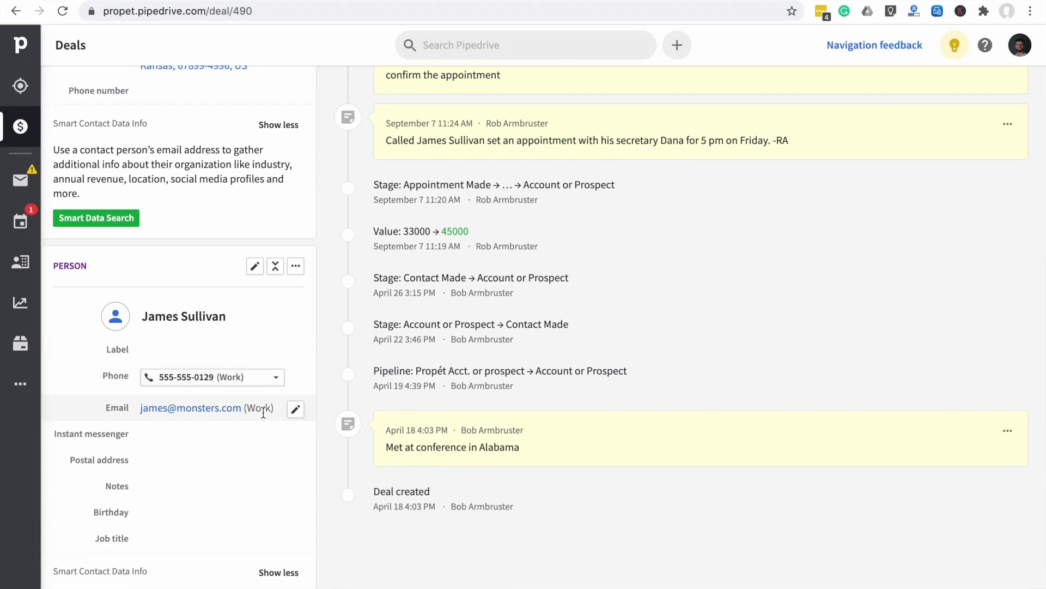
scroll(265, 417, up, 6)
scroll(264, 413, up, 2)
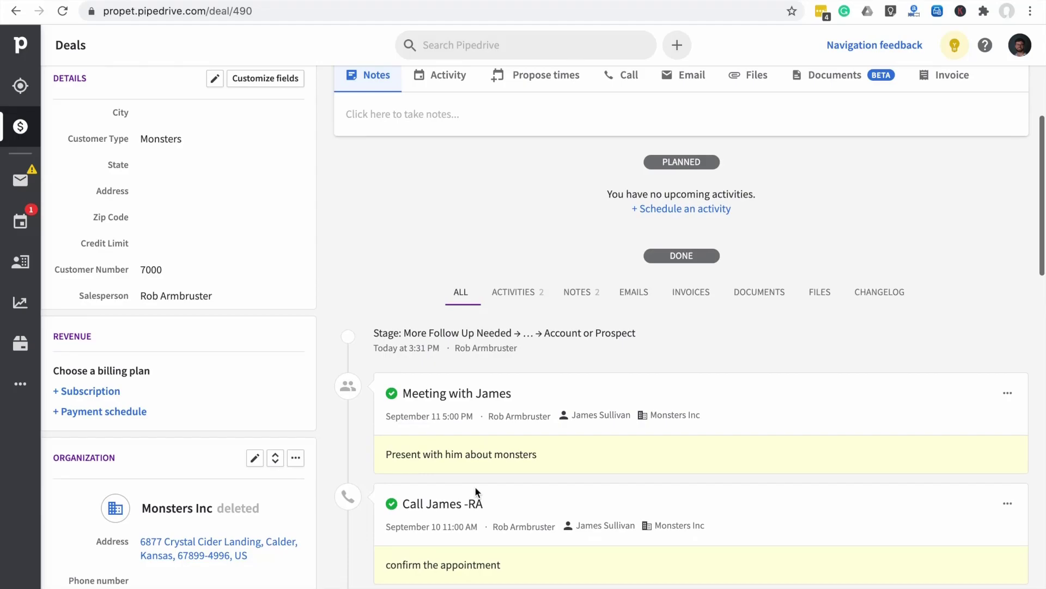
scroll(540, 361, up, 2)
scroll(540, 365, up, 2)
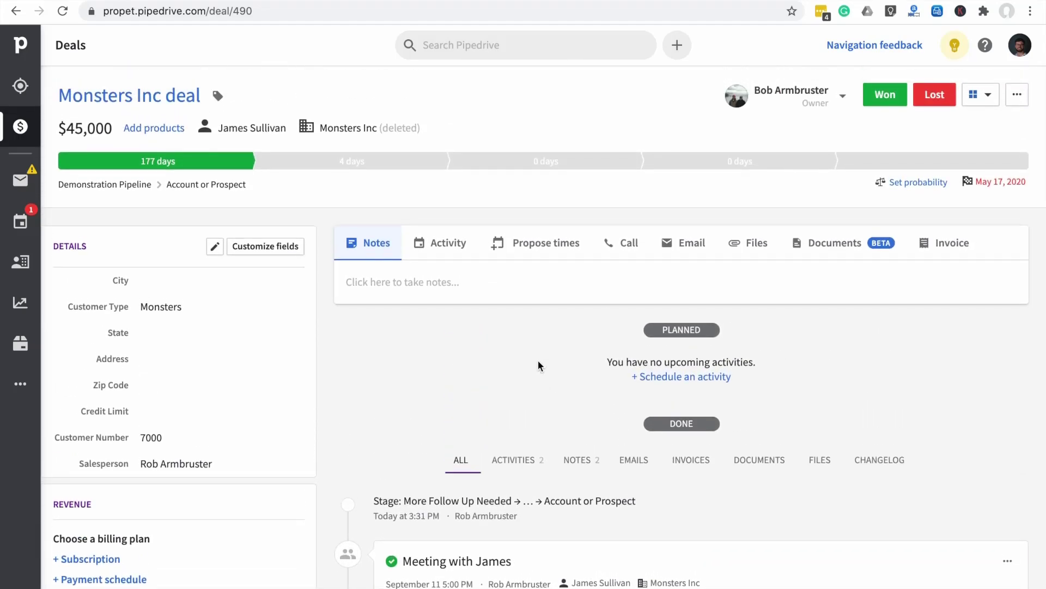
click(16, 11)
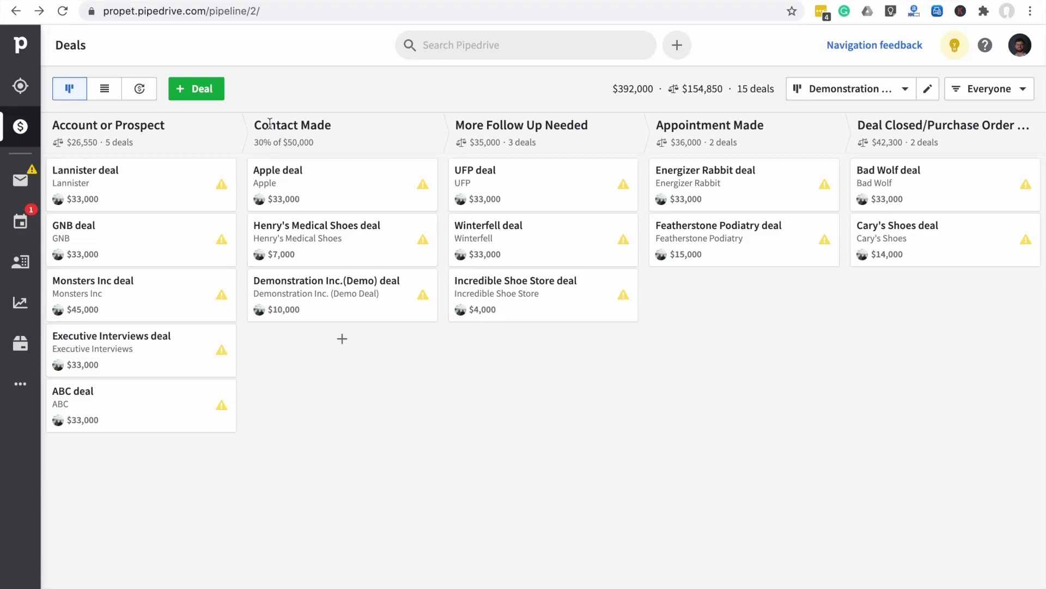
Start a new deal and link it to an existing contact person
click(197, 91)
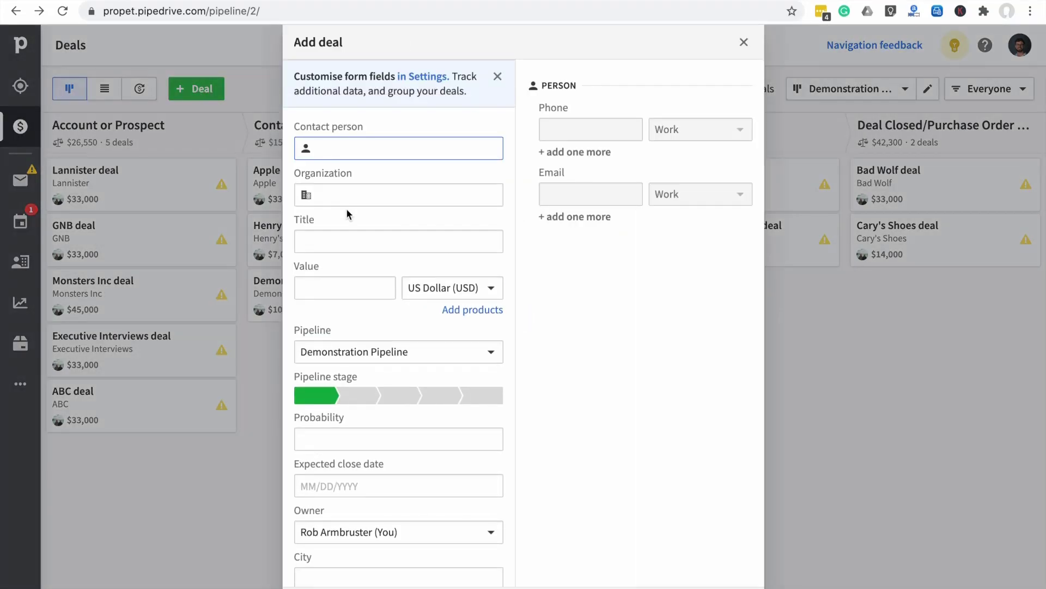
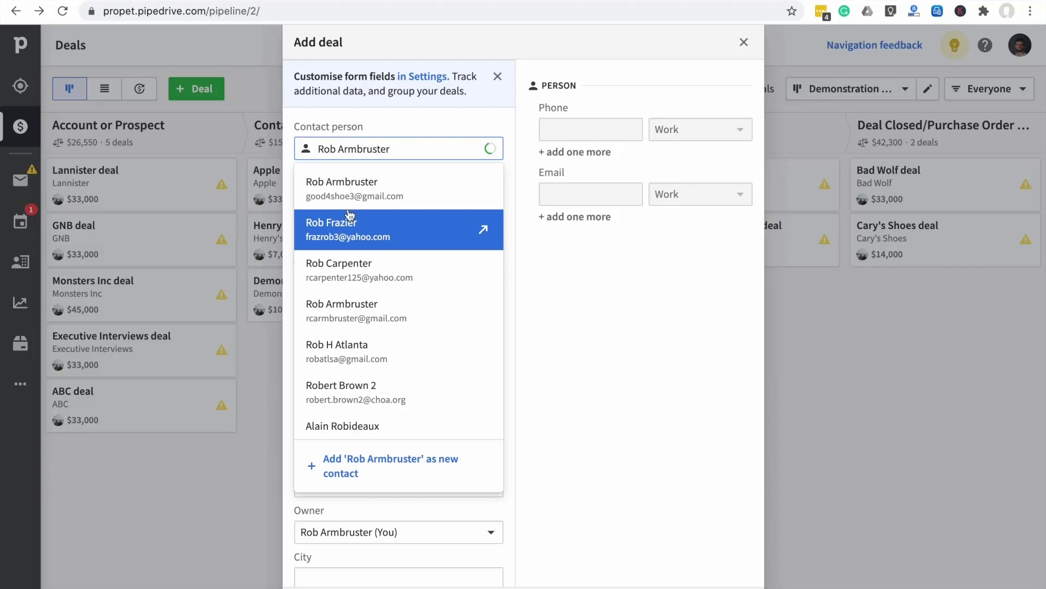
click(383, 195)
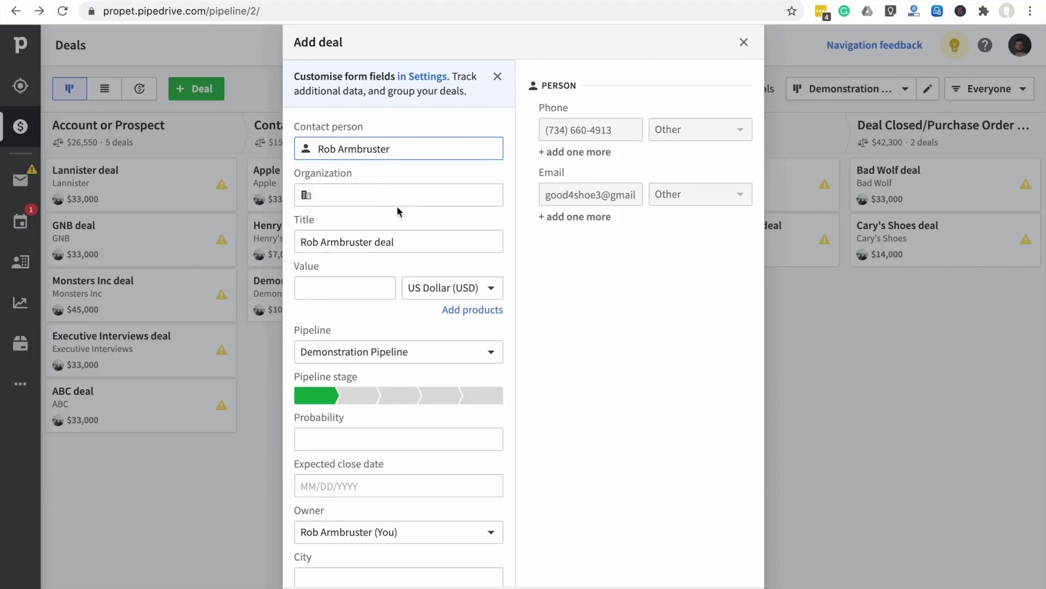
click(376, 198)
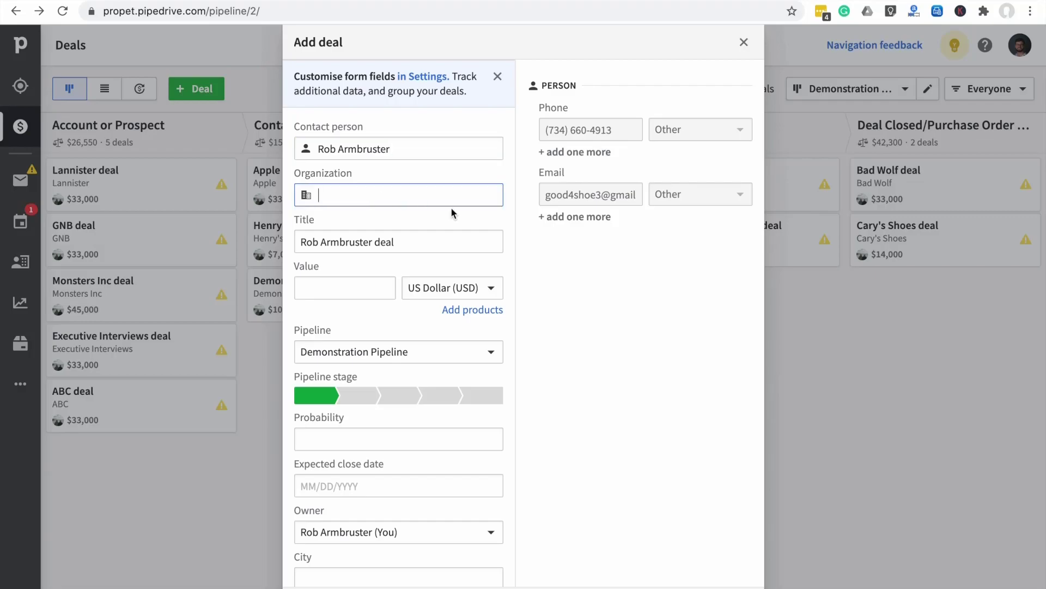
Add Home Depot as a new organization, giving the deal the title 'Home Depot deal'
text(Home Depot)
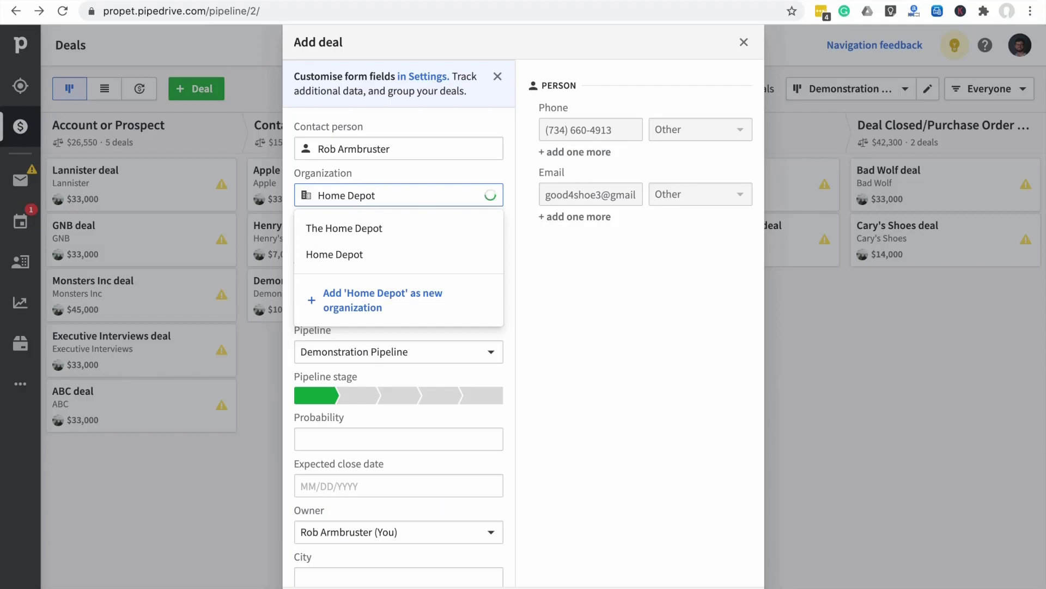
click(552, 254)
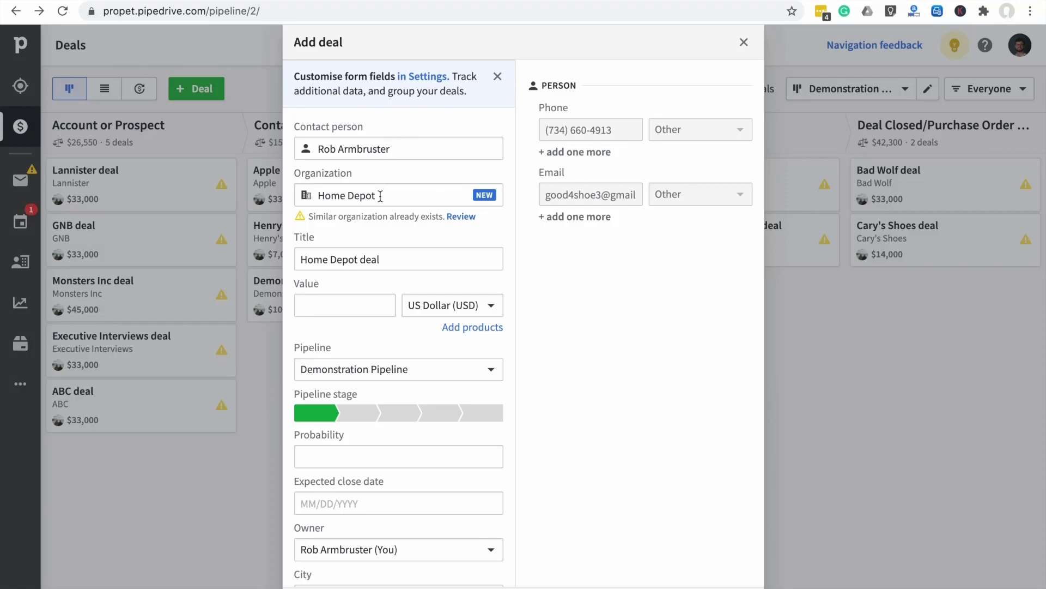
scroll(378, 289, down, 1)
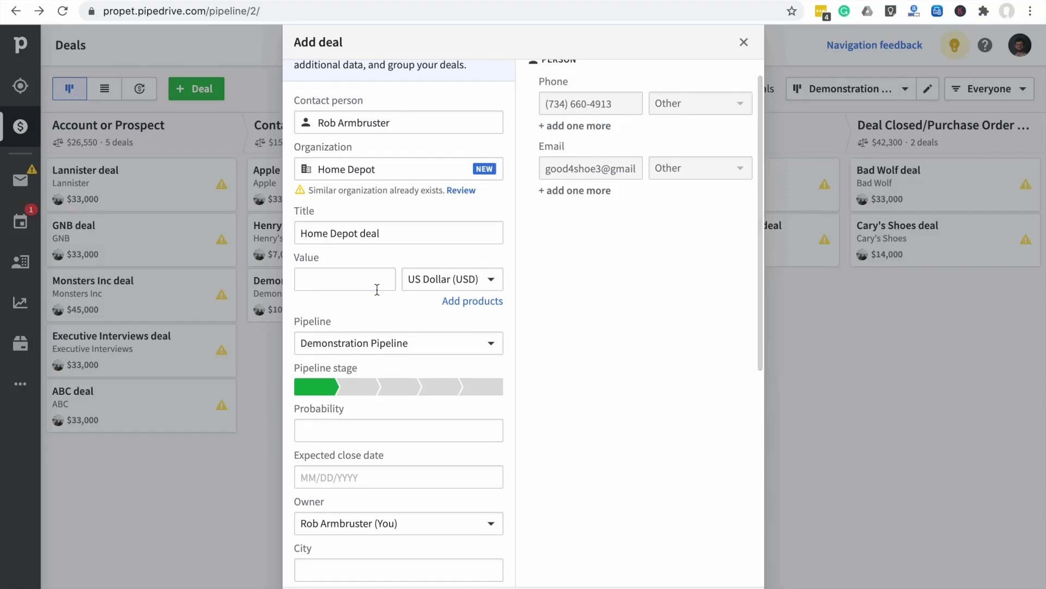
scroll(378, 289, down, 2)
Enter a deal value of 4,000 USD and keep it in Demonstration Pipeline
click(344, 234)
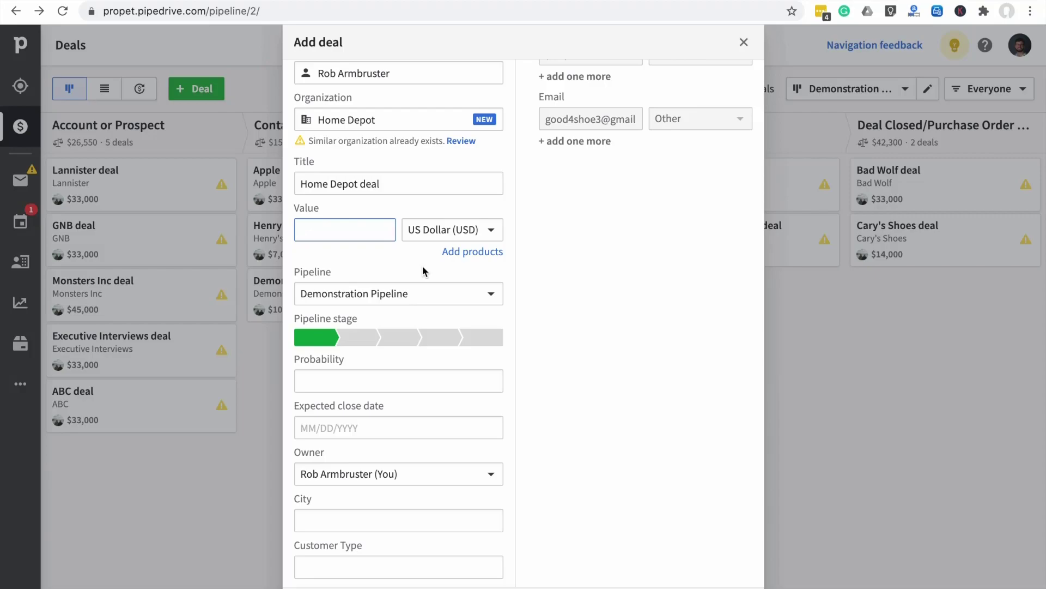
text(4,000)
click(491, 299)
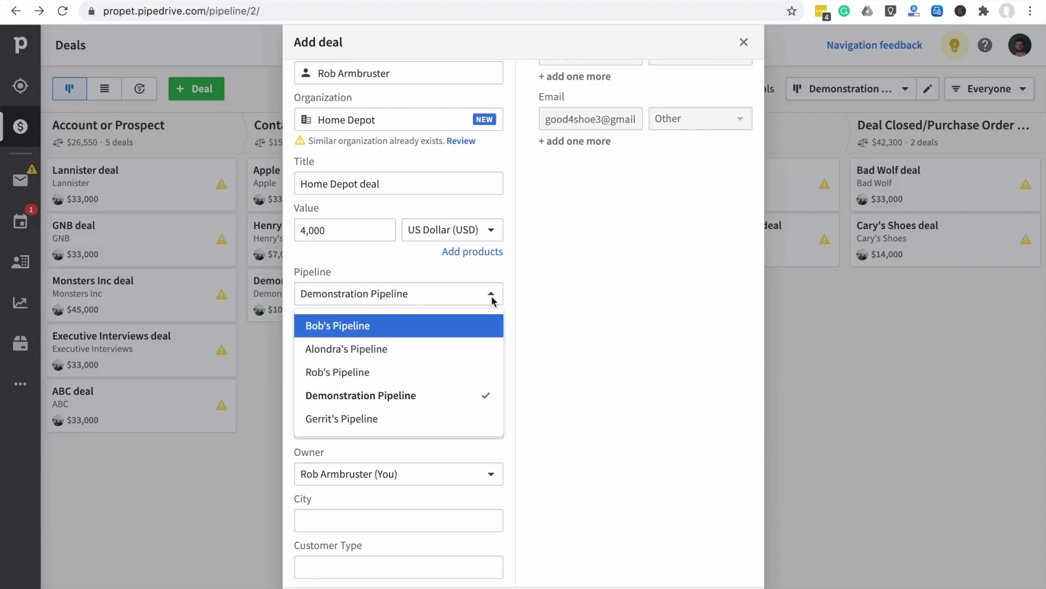
click(491, 299)
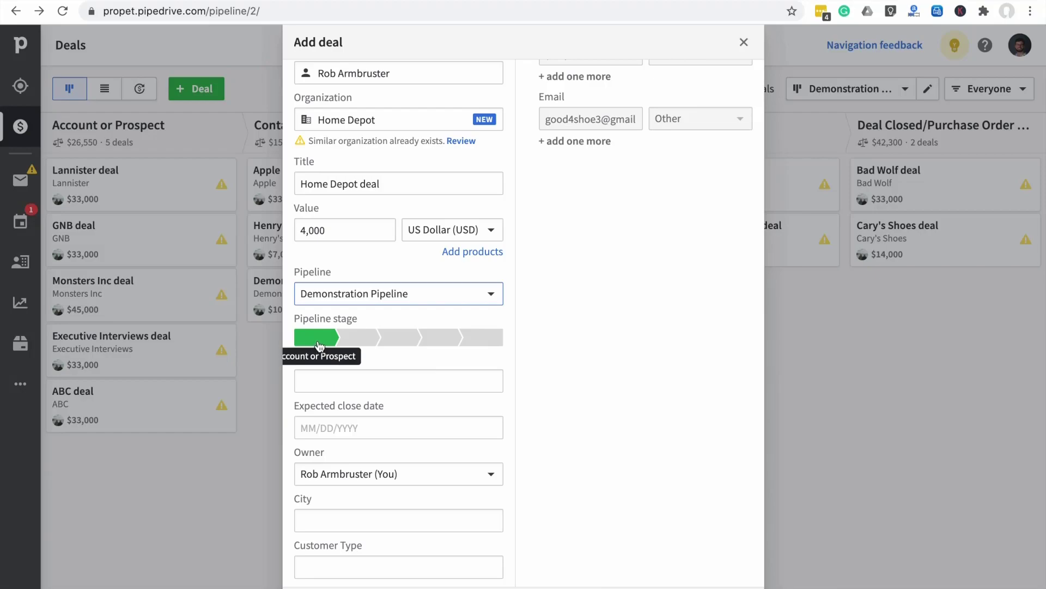
Set the deal's expected close date to 11/10/2020
click(349, 382)
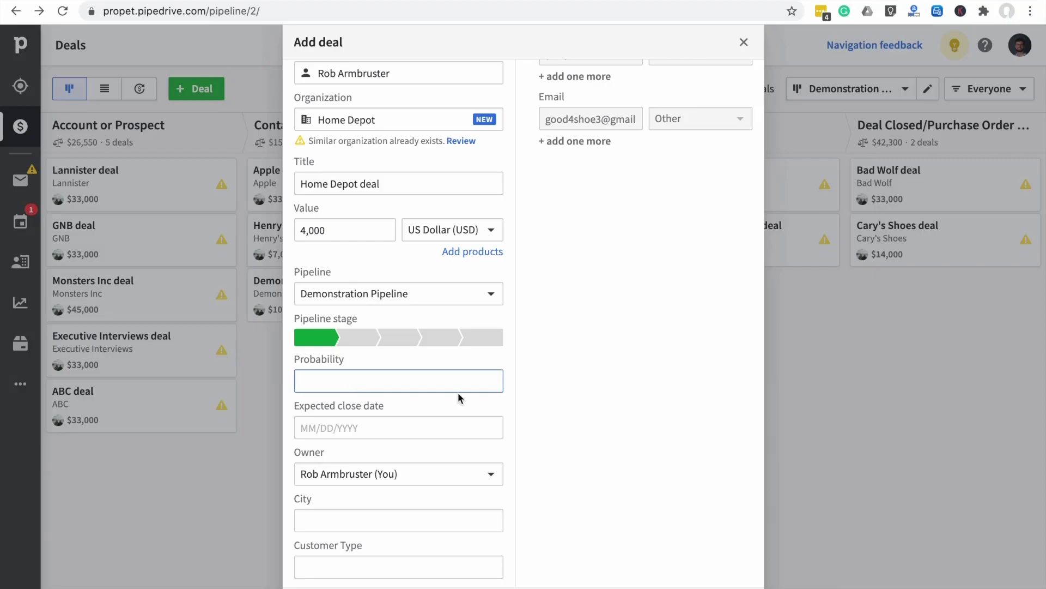
click(341, 427)
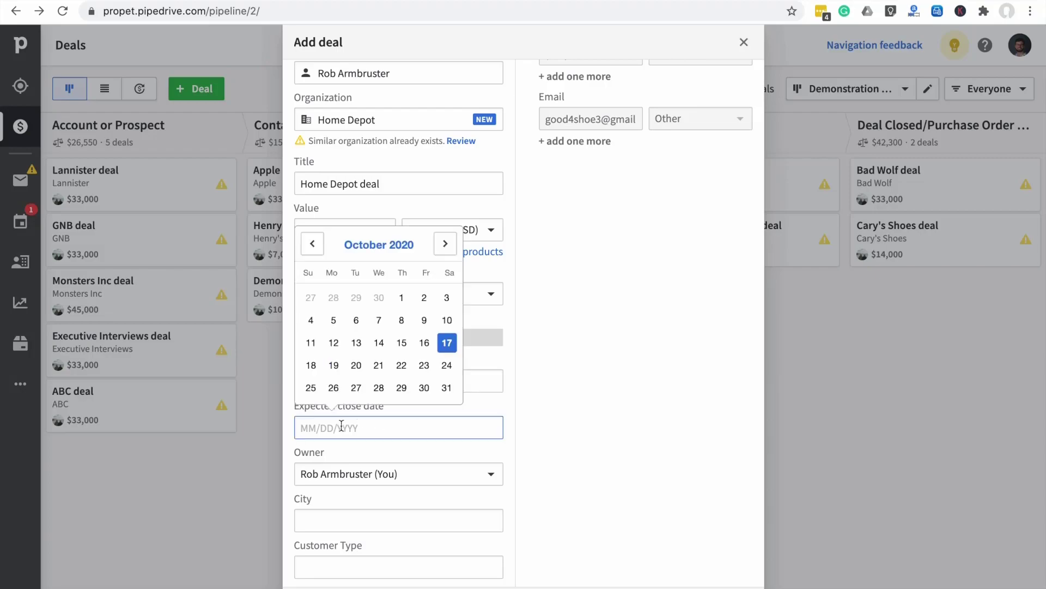
click(445, 243)
click(356, 320)
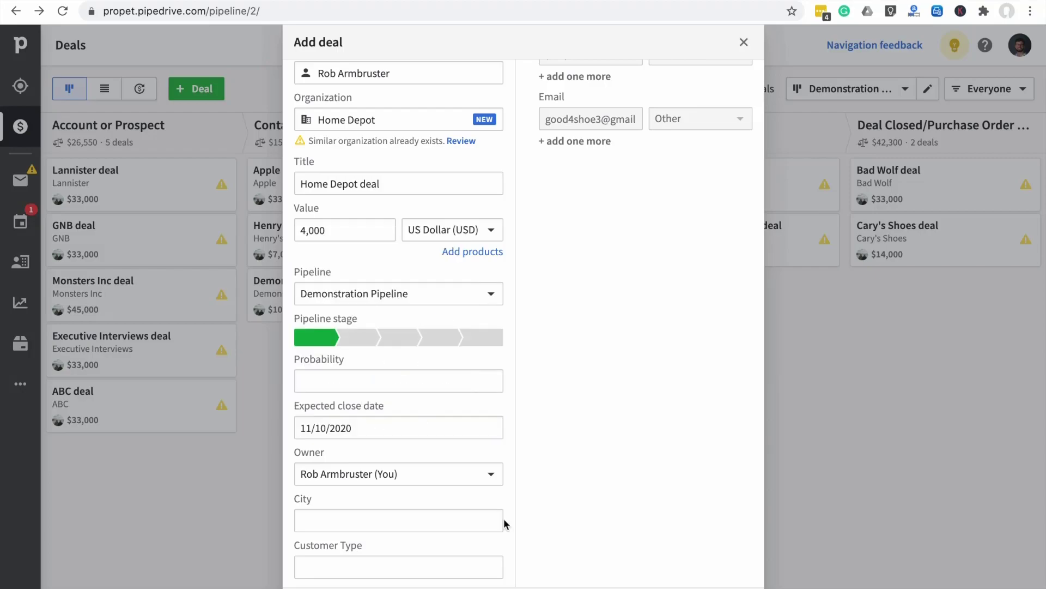
scroll(374, 429, down, 1)
scroll(374, 434, down, 3)
scroll(374, 433, down, 1)
scroll(374, 433, down, 1)
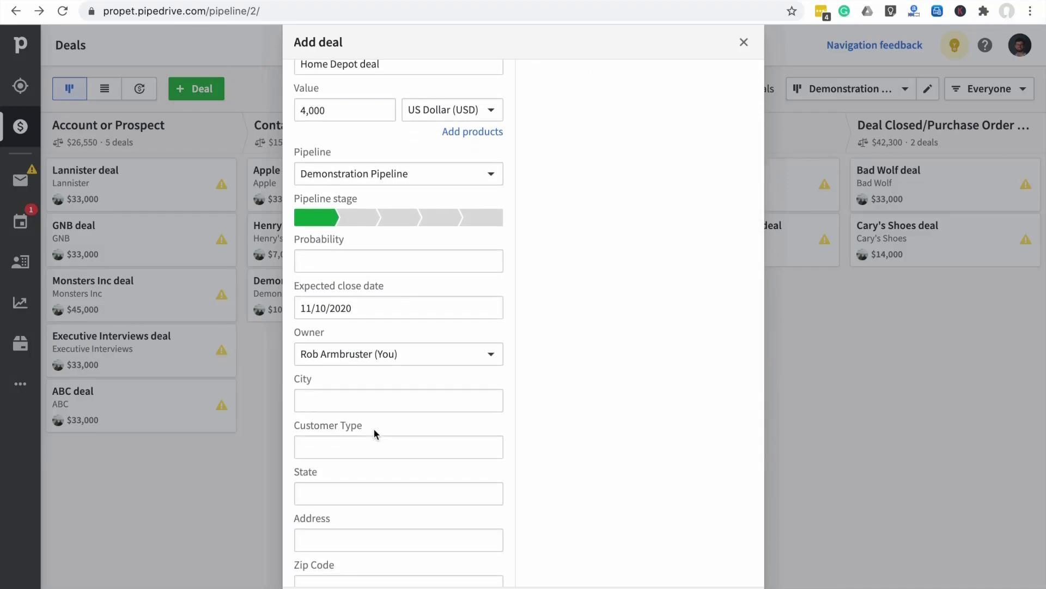
scroll(373, 433, down, 1)
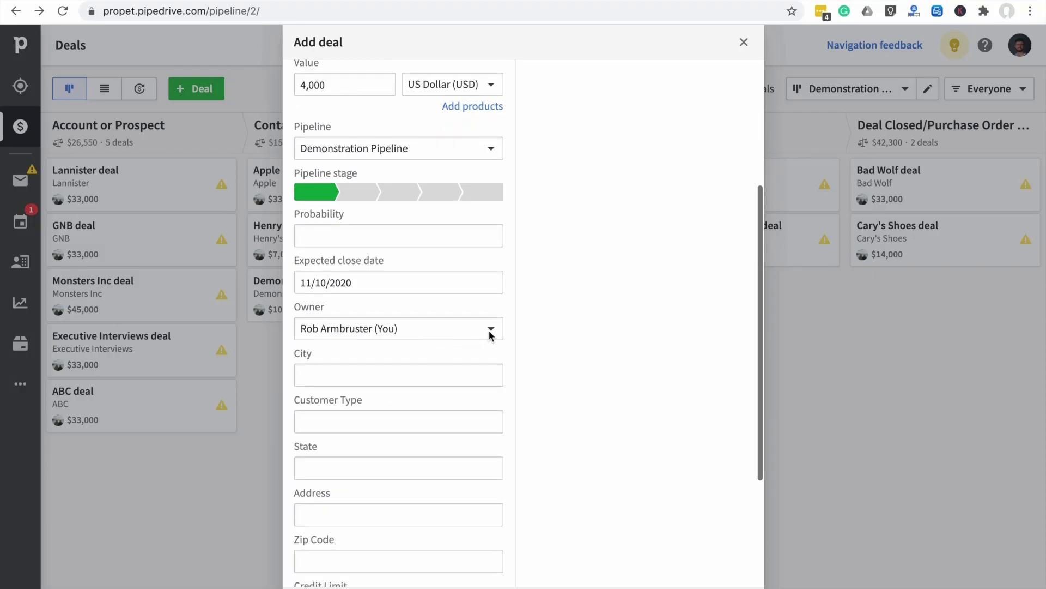
scroll(438, 372, down, 6)
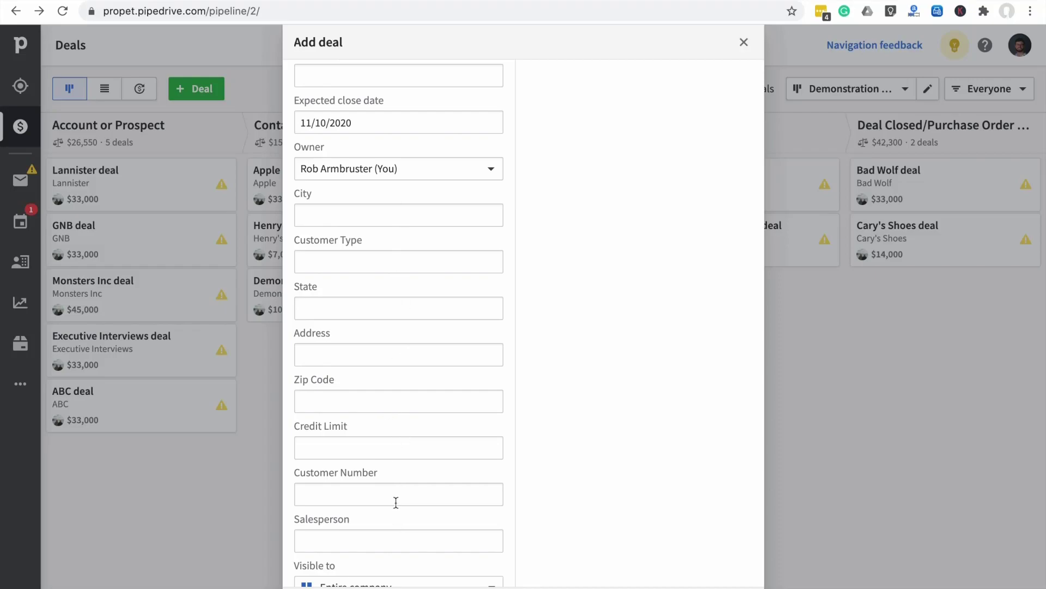
scroll(391, 461, down, 1)
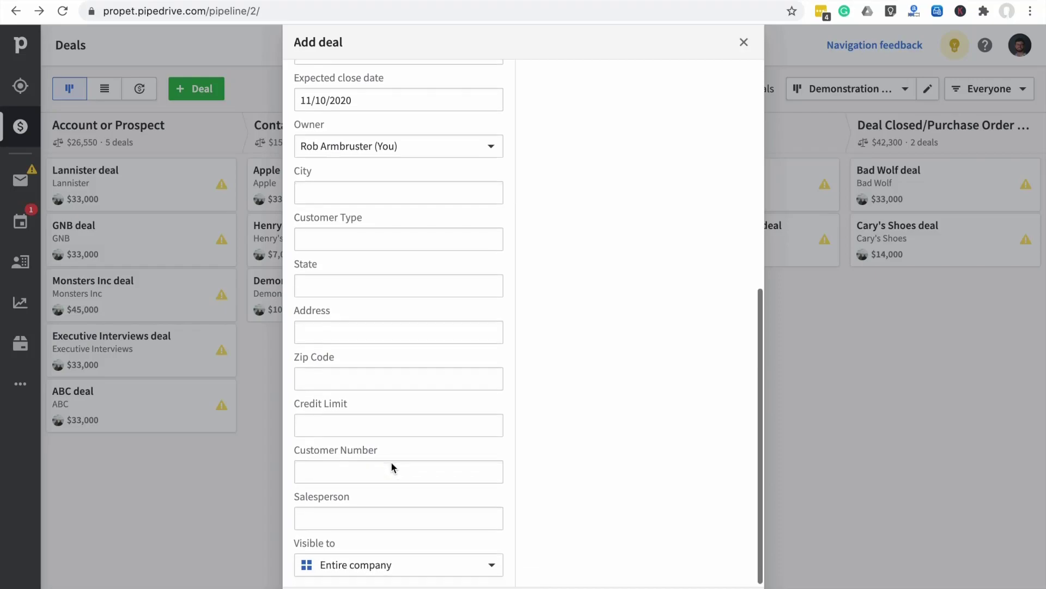
scroll(391, 461, up, 2)
scroll(391, 463, up, 7)
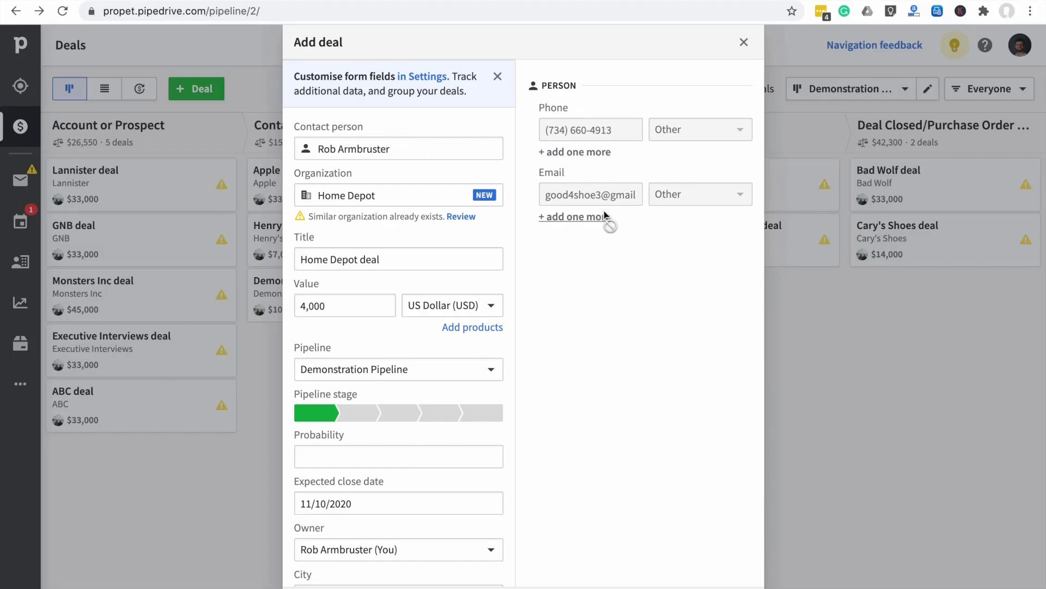
scroll(604, 254, down, 2)
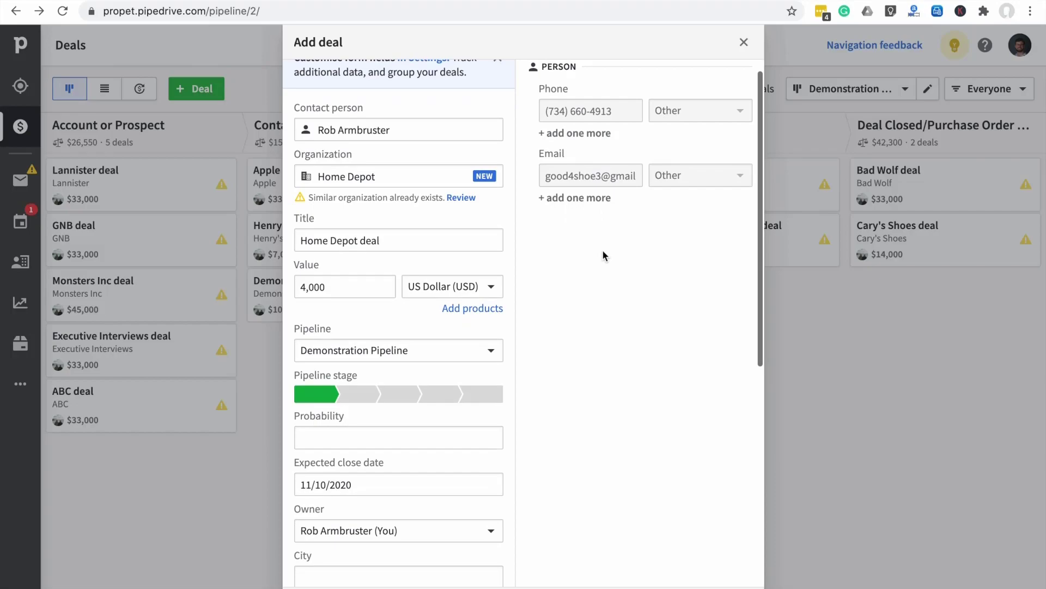
scroll(604, 254, down, 3)
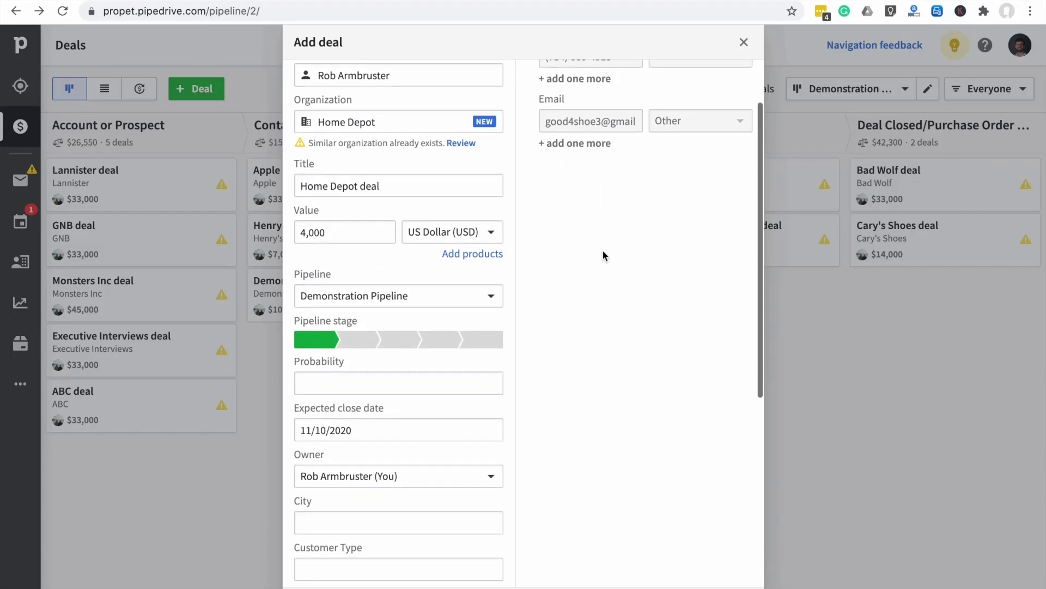
scroll(603, 254, up, 4)
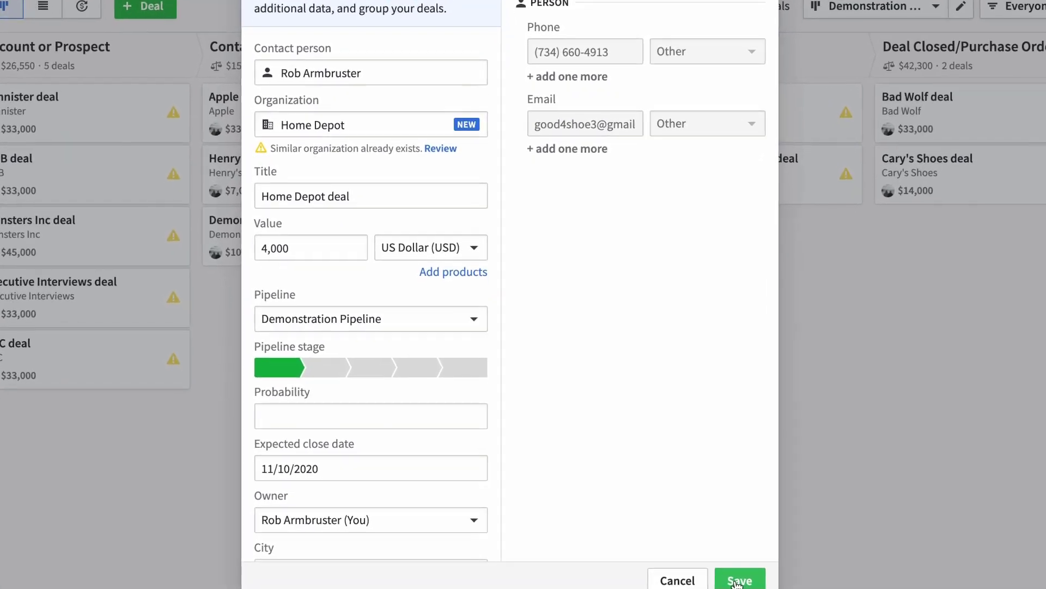
click(748, 570)
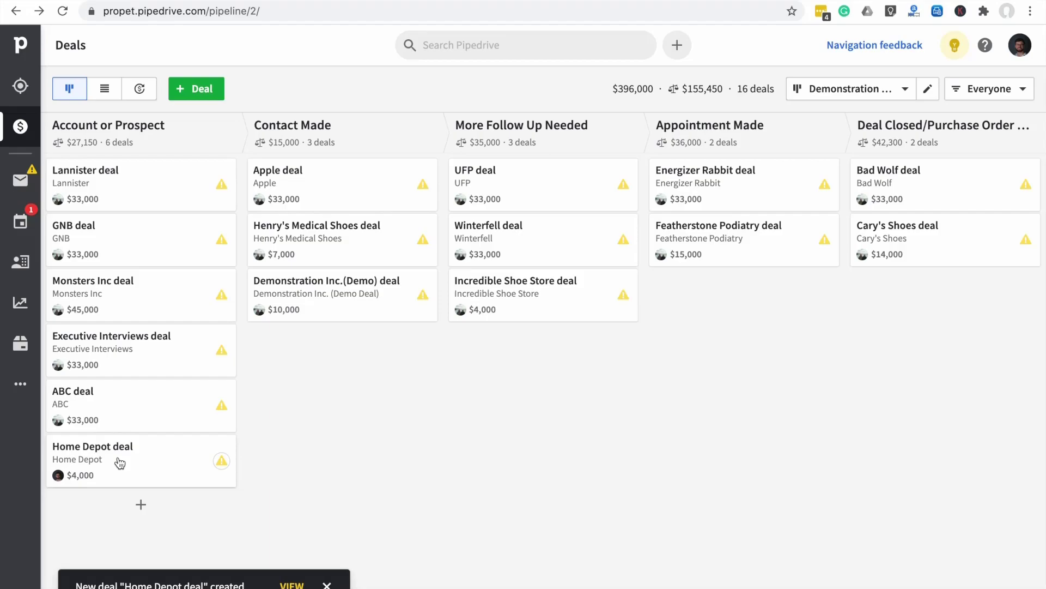
click(201, 464)
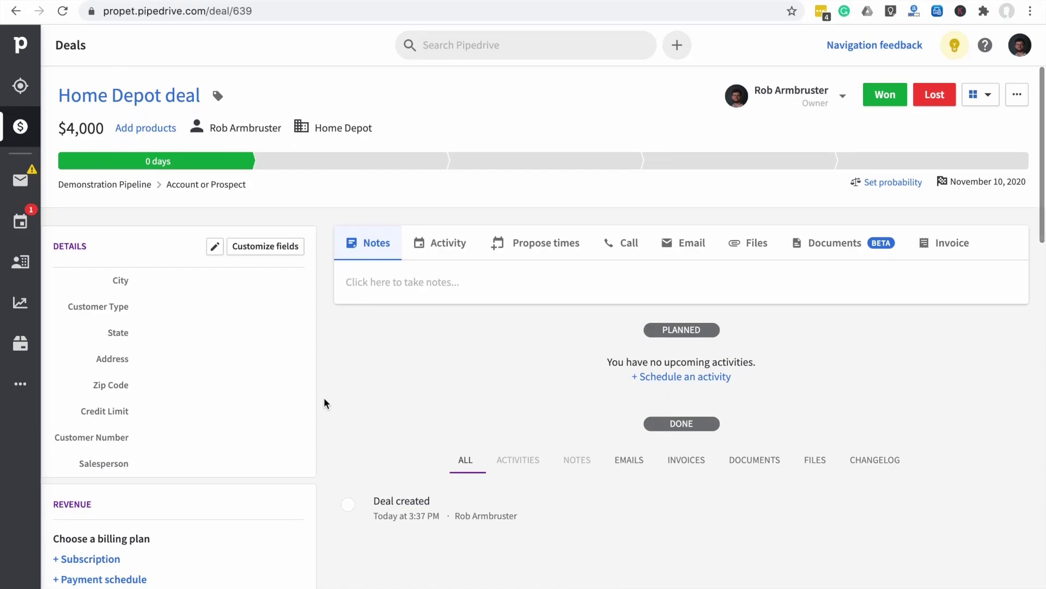
scroll(324, 403, down, 9)
scroll(324, 402, down, 4)
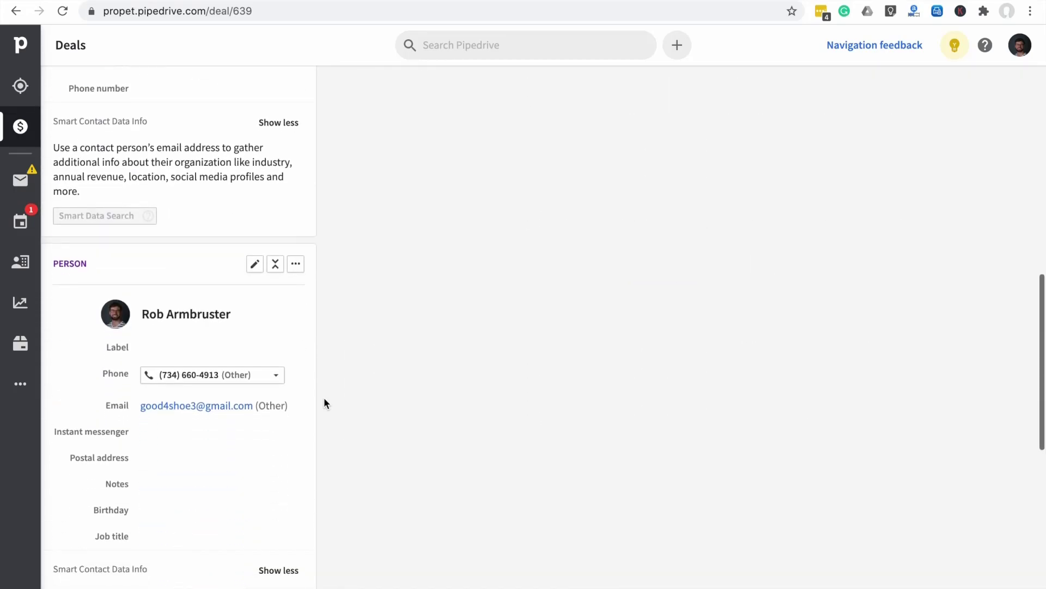
mouse_move(298, 224)
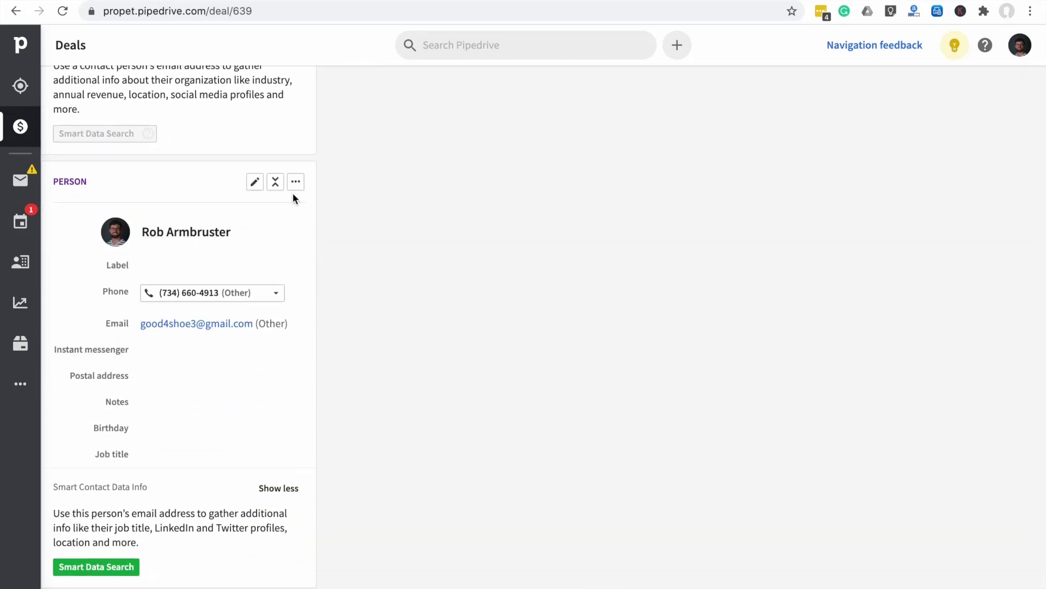
scroll(342, 403, down, 7)
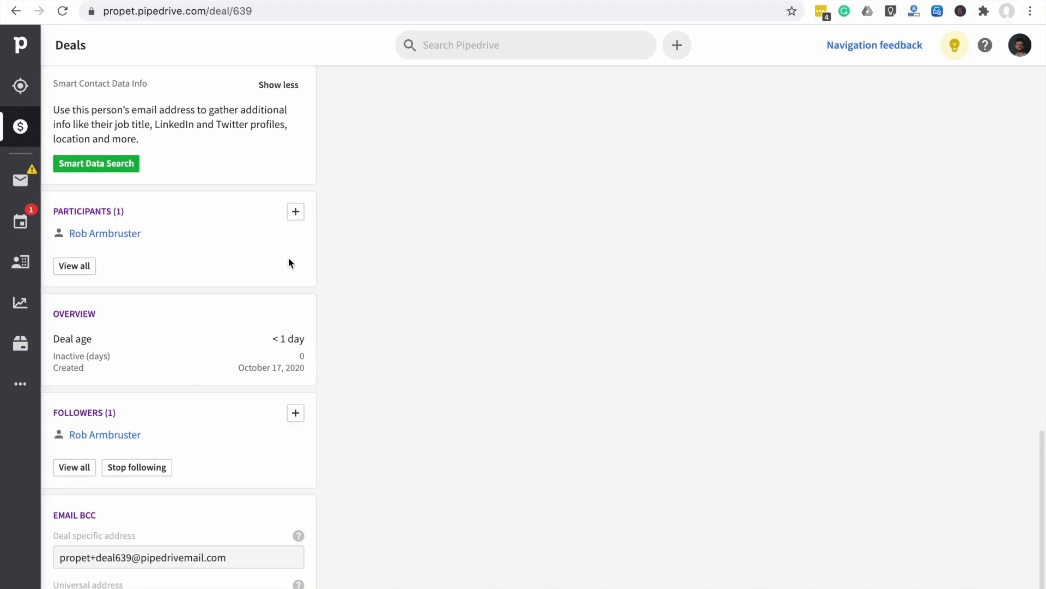
Create a new person under Home Depot and add them as the deal's second participant
click(295, 212)
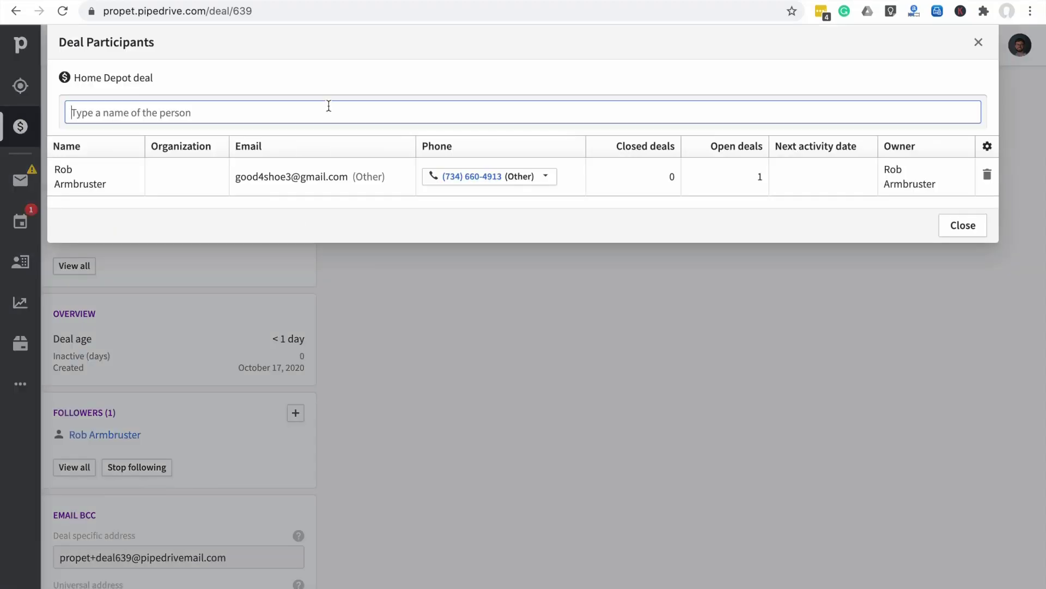
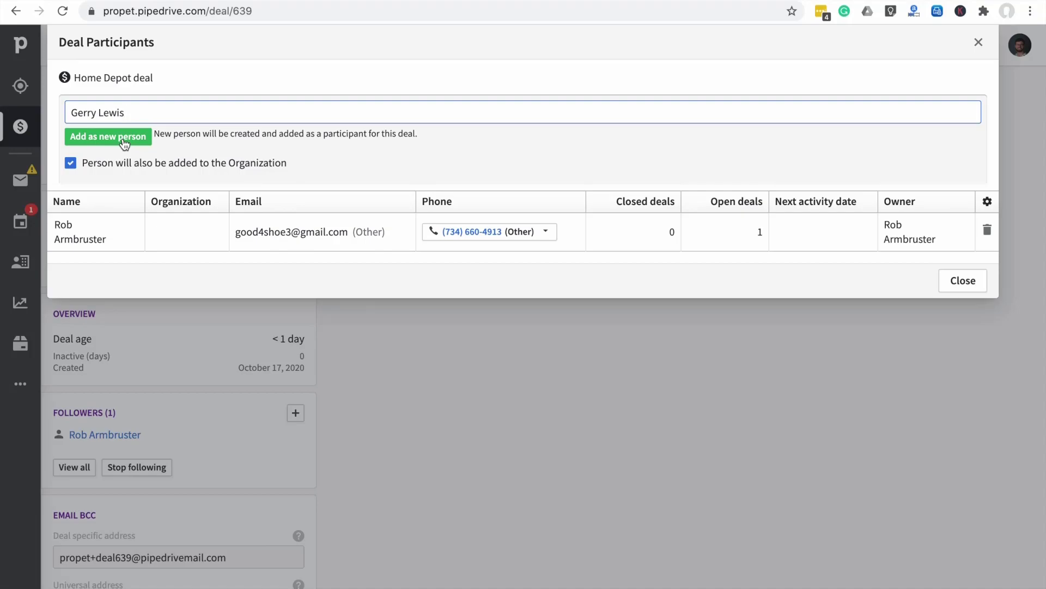
click(125, 143)
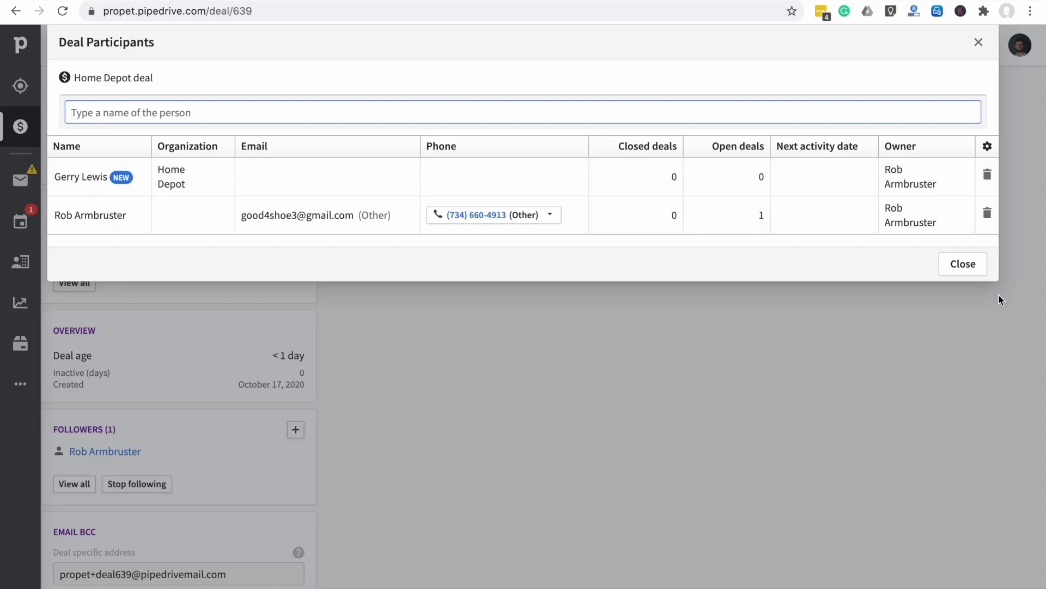
click(963, 265)
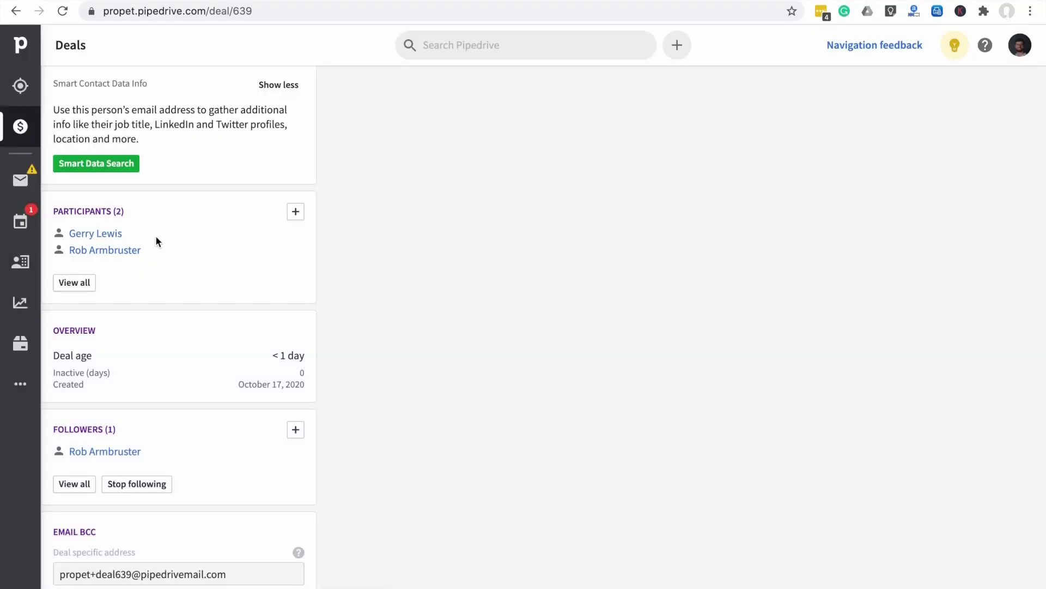
Open the new participant's person page from the deal's Participants panel
scroll(156, 235, up, 5)
scroll(156, 235, up, 2)
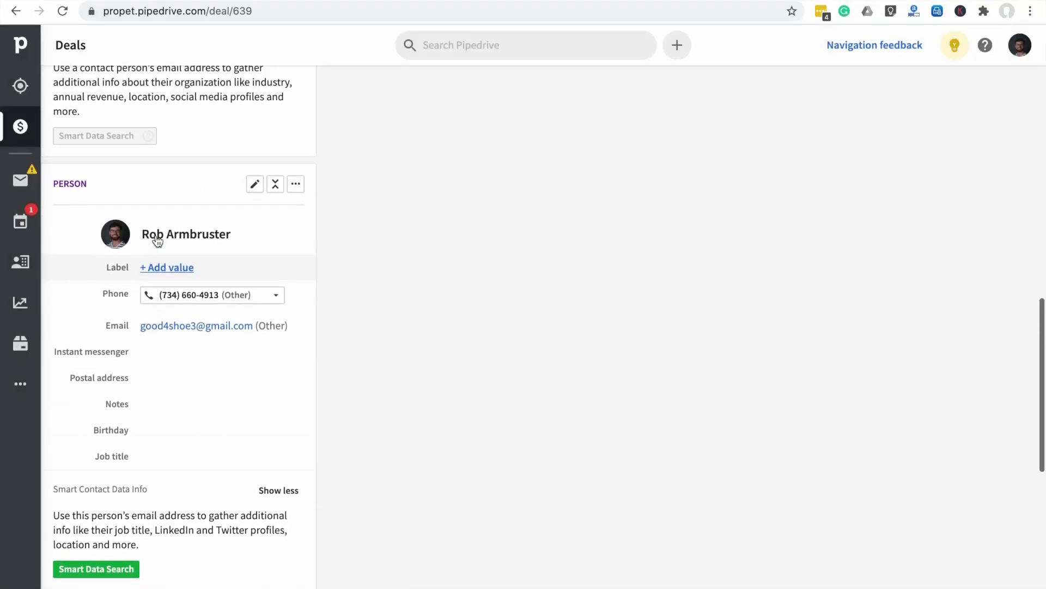
scroll(175, 188, down, 7)
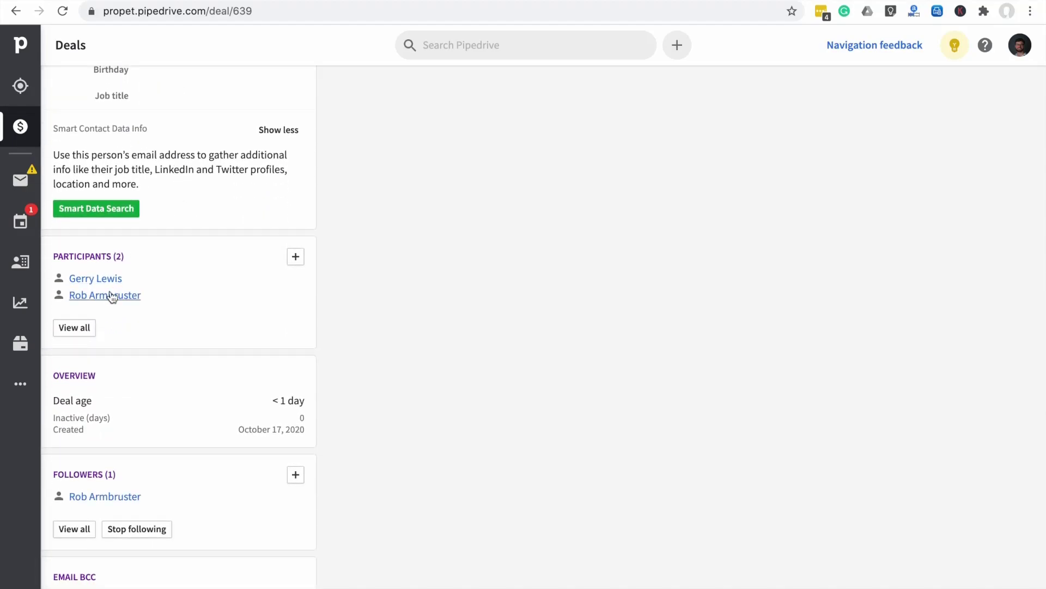
scroll(217, 327, down, 2)
scroll(124, 227, up, 1)
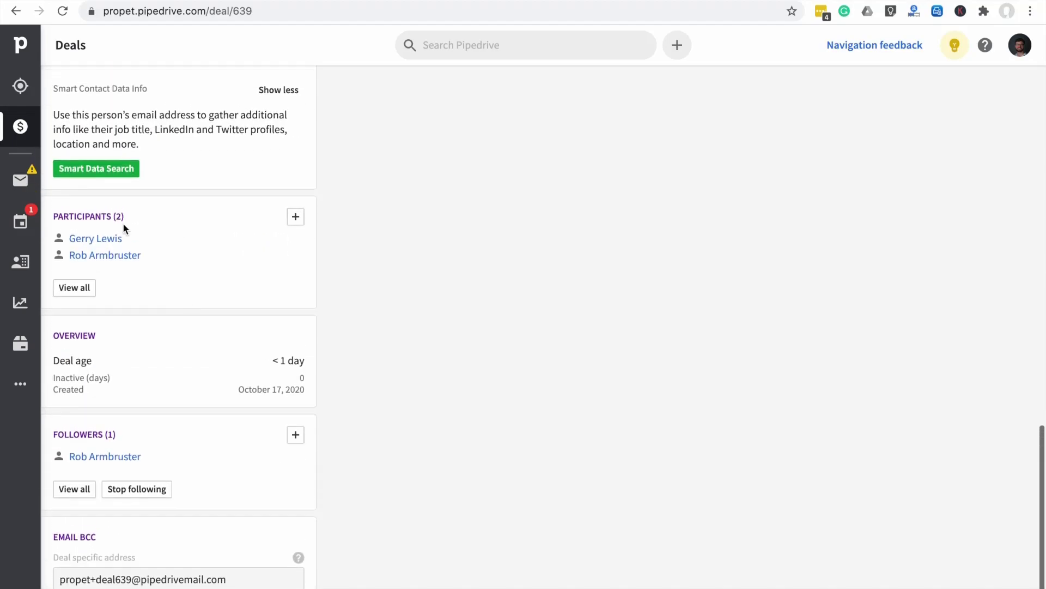
click(103, 238)
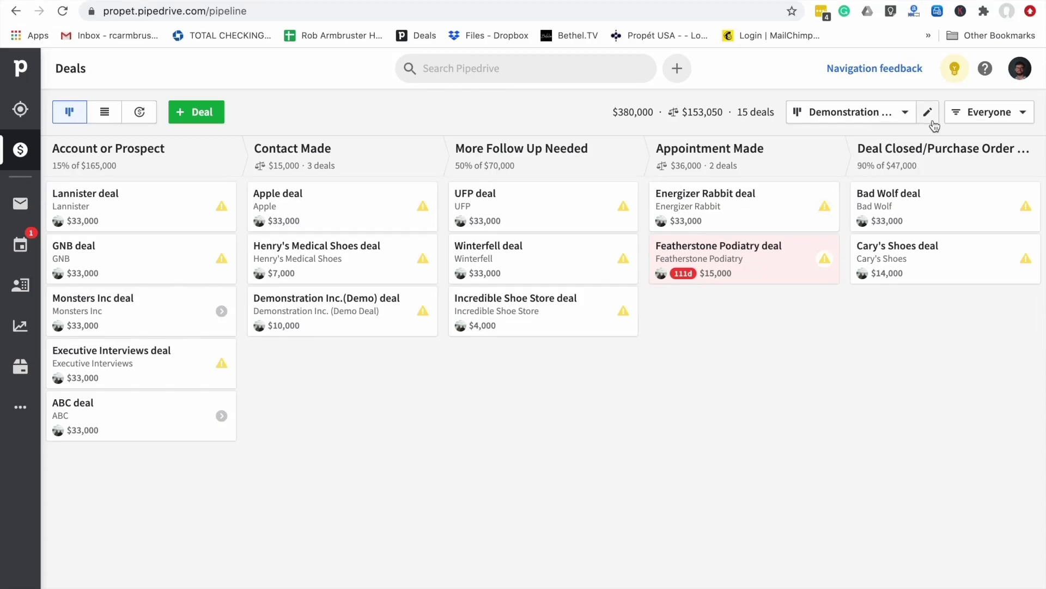
Open Company settings from the profile avatar menu
click(1020, 69)
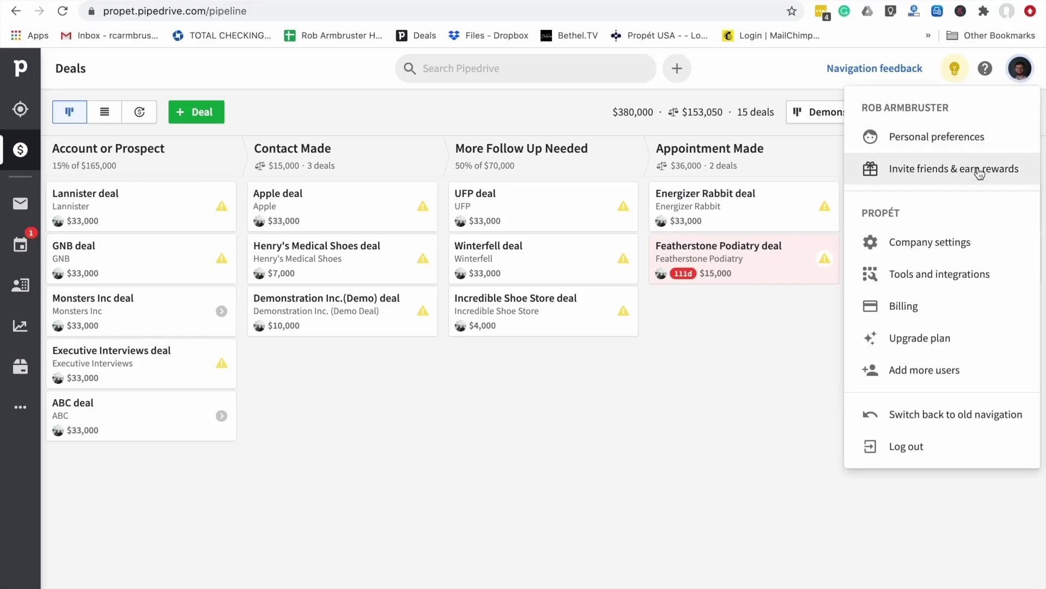
click(946, 252)
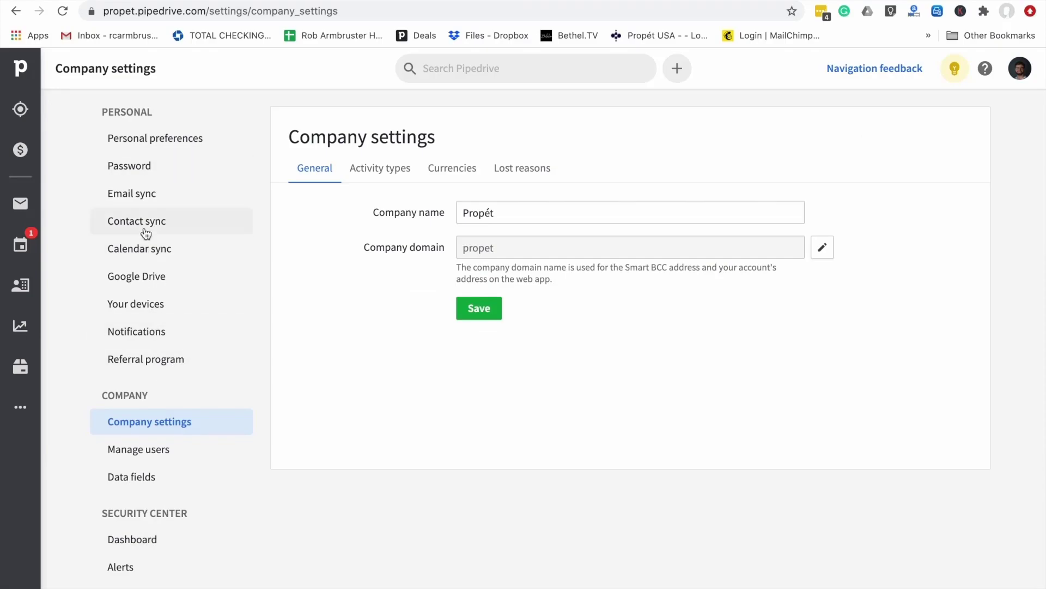
Open Email sync settings and review the active Google account sync set to all emails
click(134, 193)
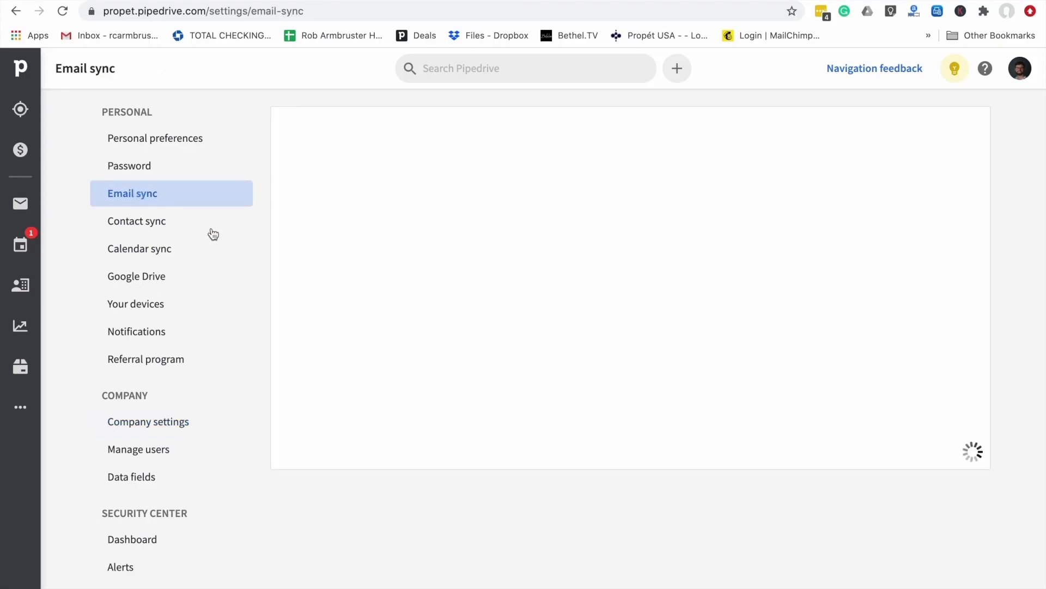
scroll(410, 331, down, 1)
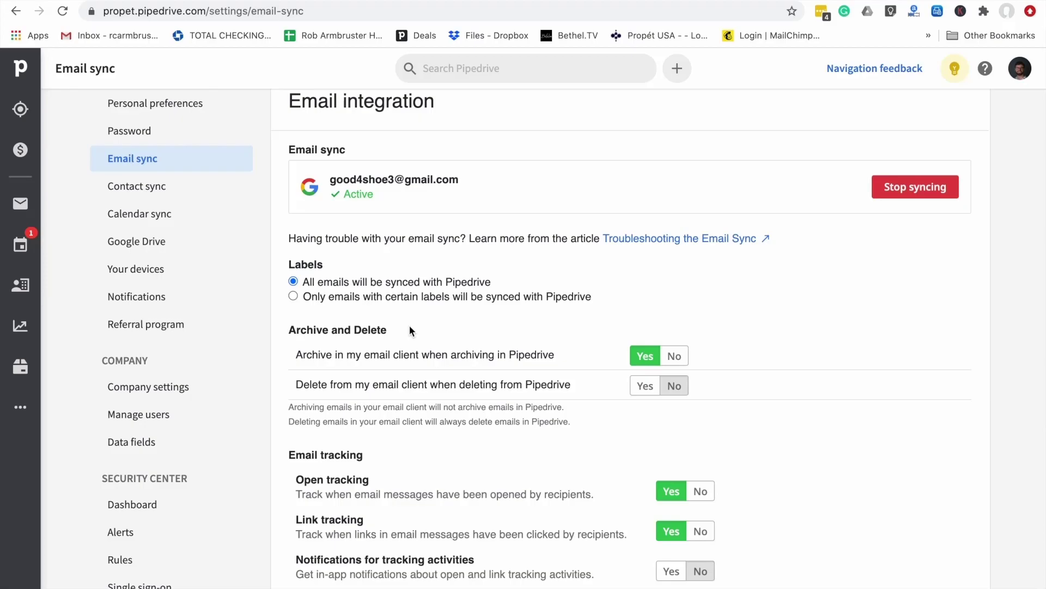
scroll(441, 277, down, 1)
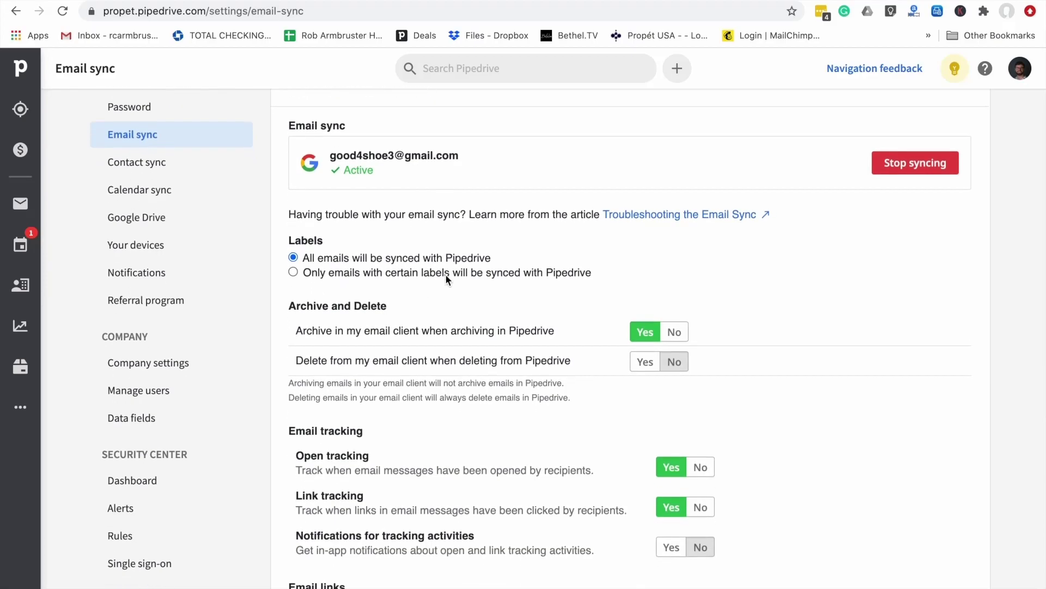
scroll(446, 273, up, 1)
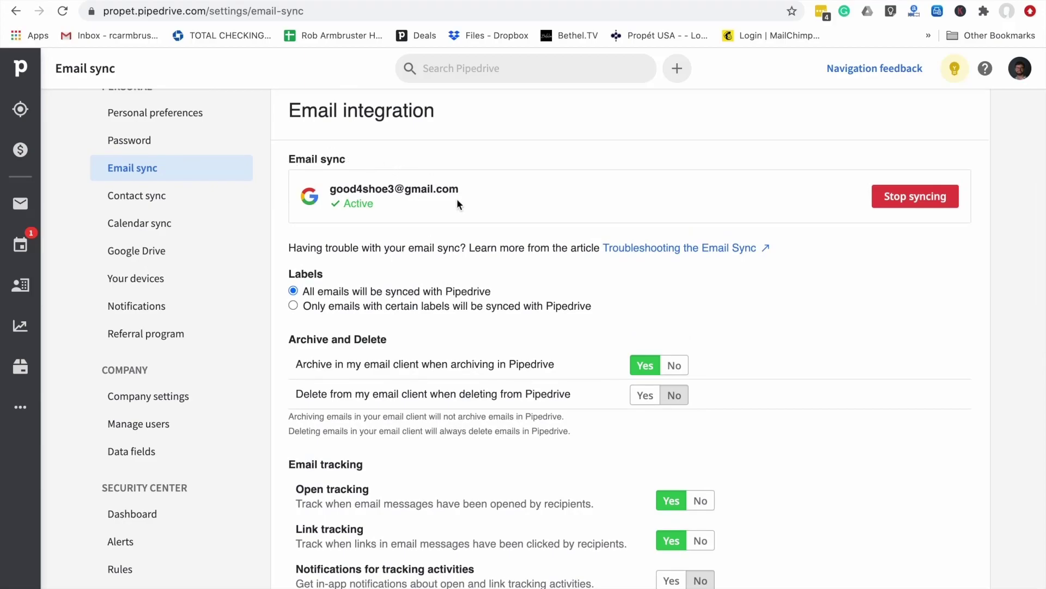
scroll(450, 284, down, 1)
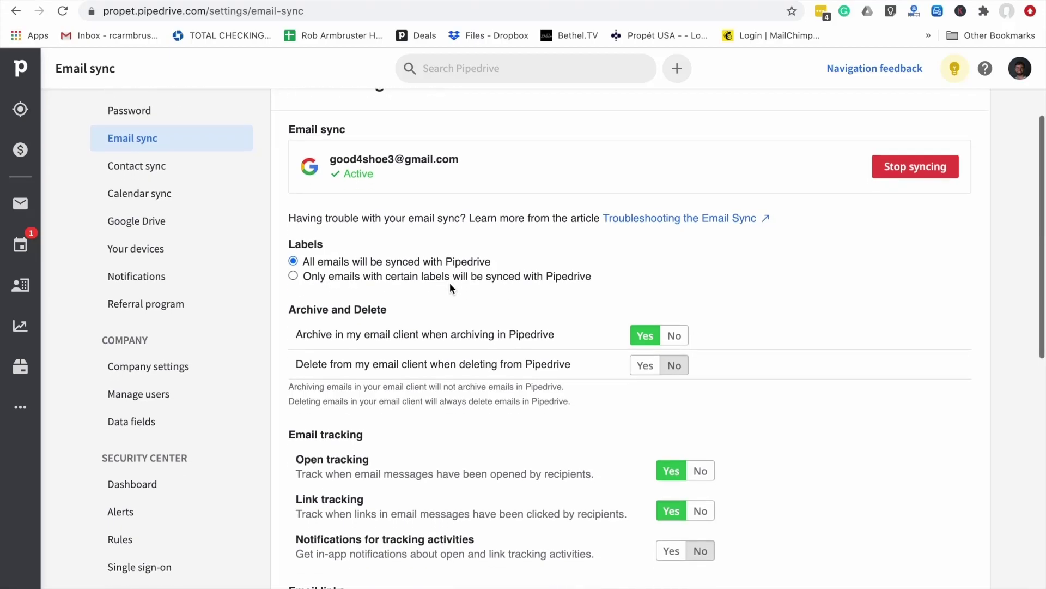
scroll(451, 285, down, 1)
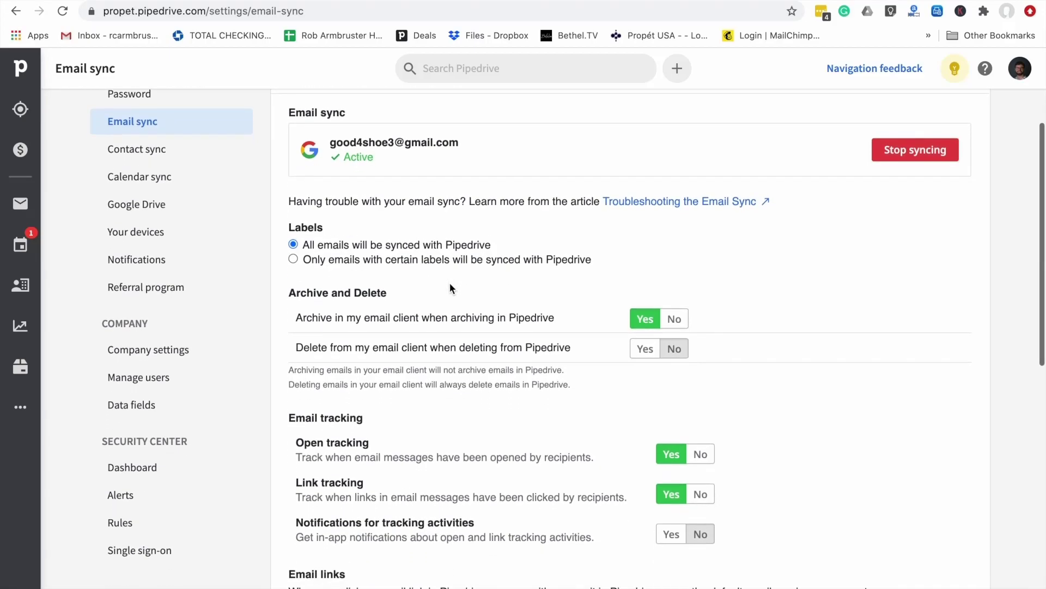
scroll(450, 283, down, 1)
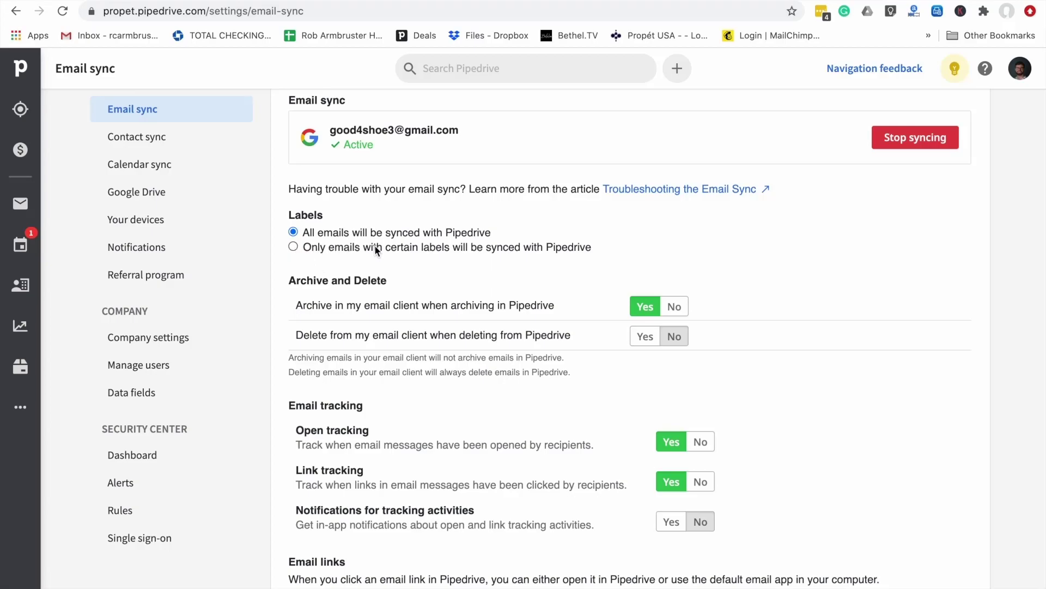
scroll(365, 233, down, 2)
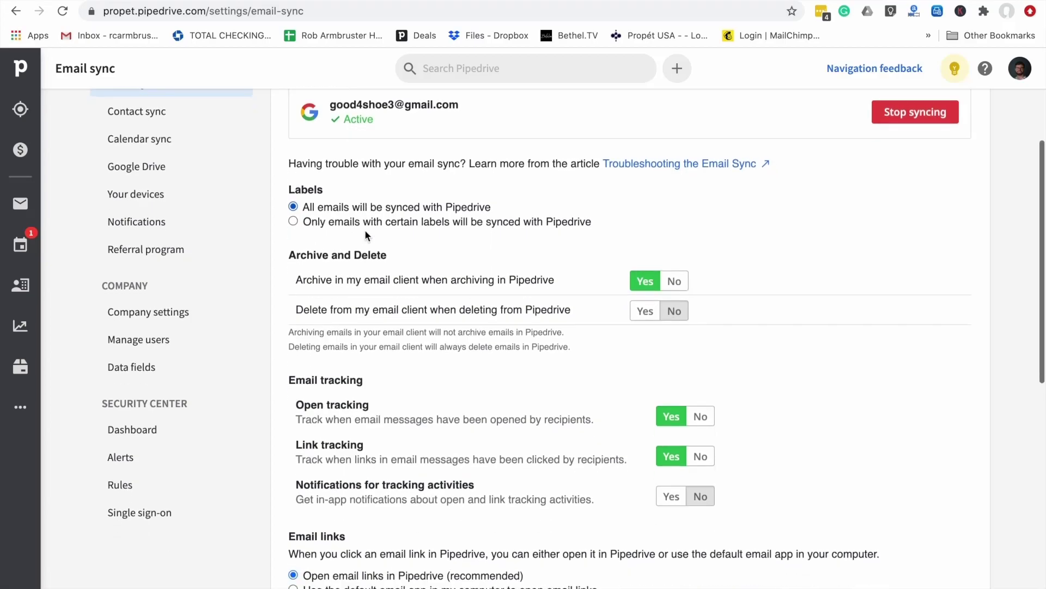
scroll(364, 230, down, 1)
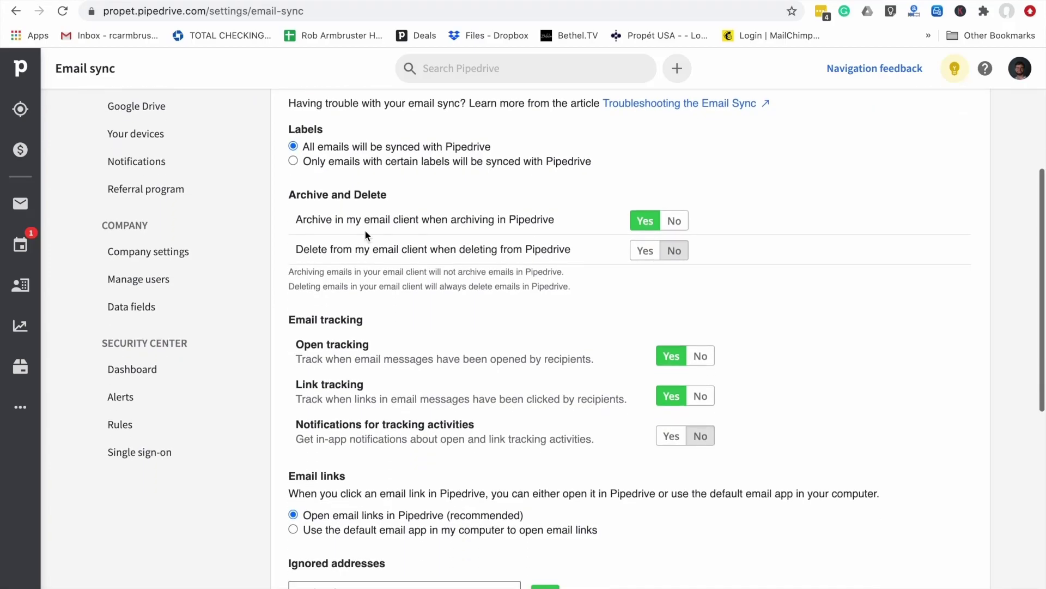
scroll(364, 230, down, 1)
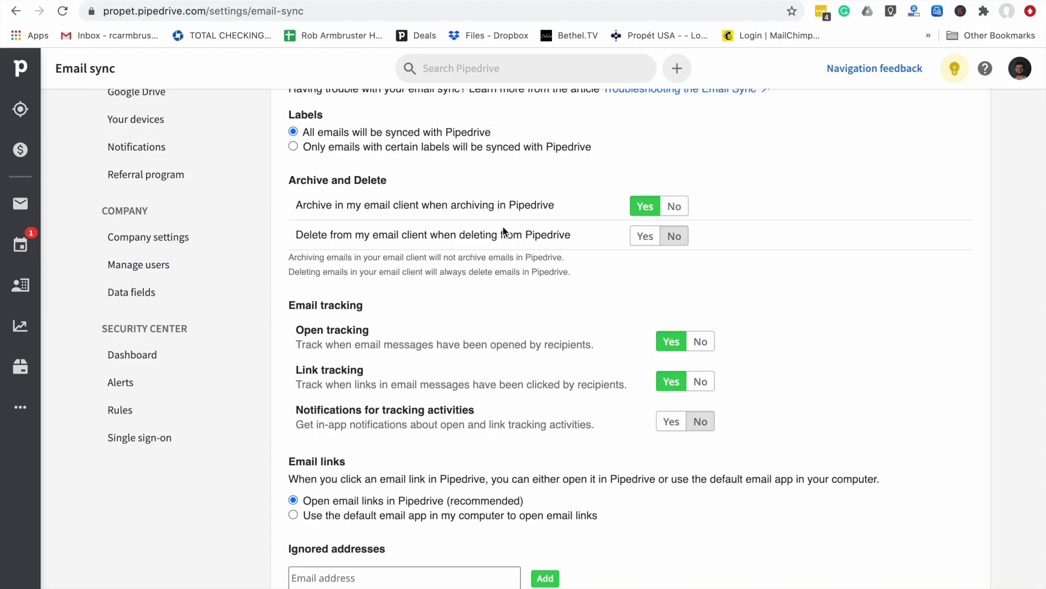
scroll(502, 227, down, 1)
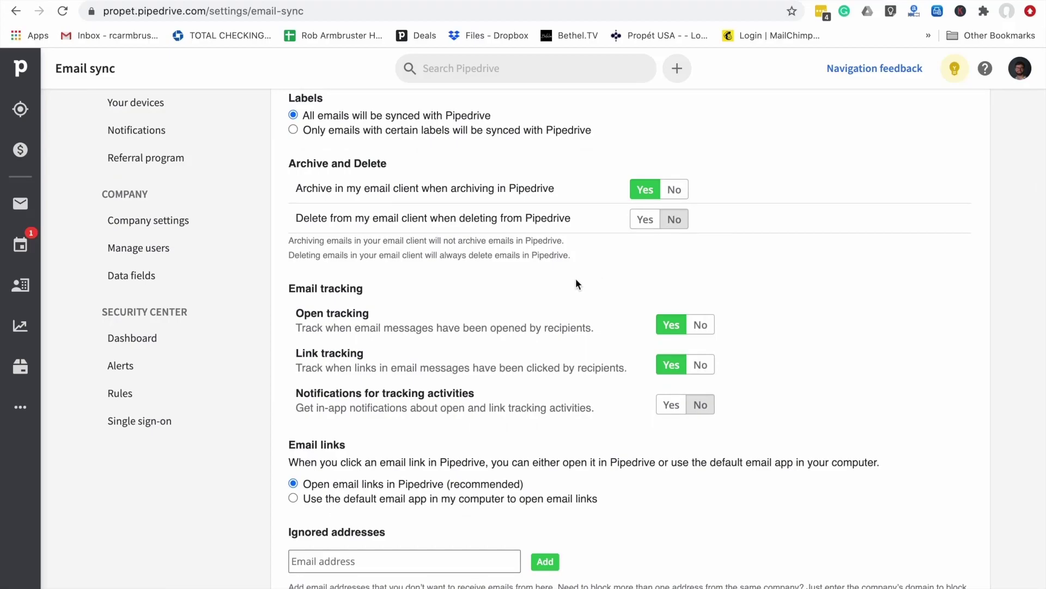
scroll(576, 281, down, 3)
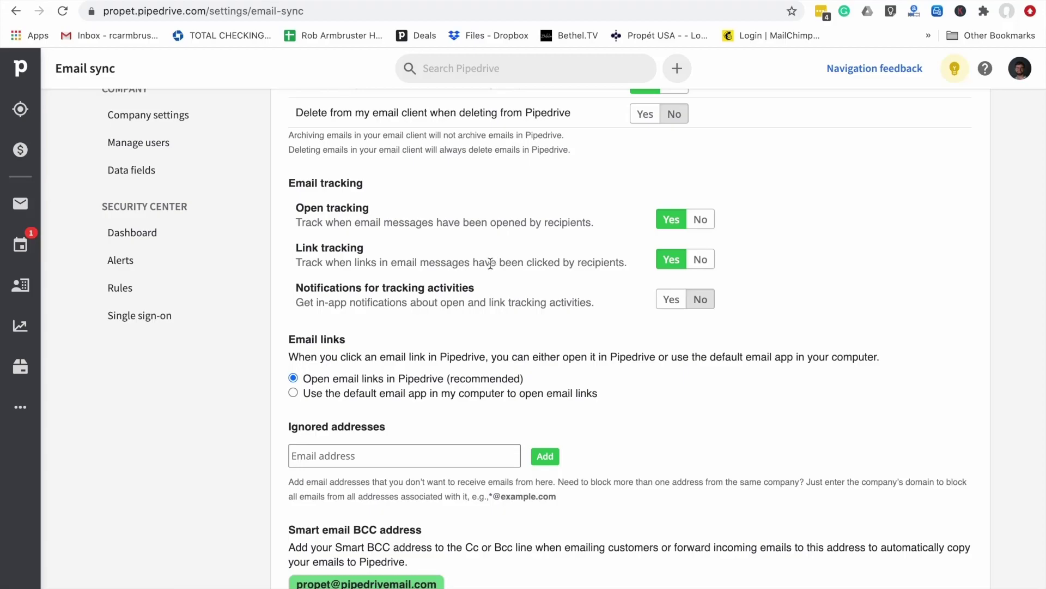
scroll(490, 263, down, 1)
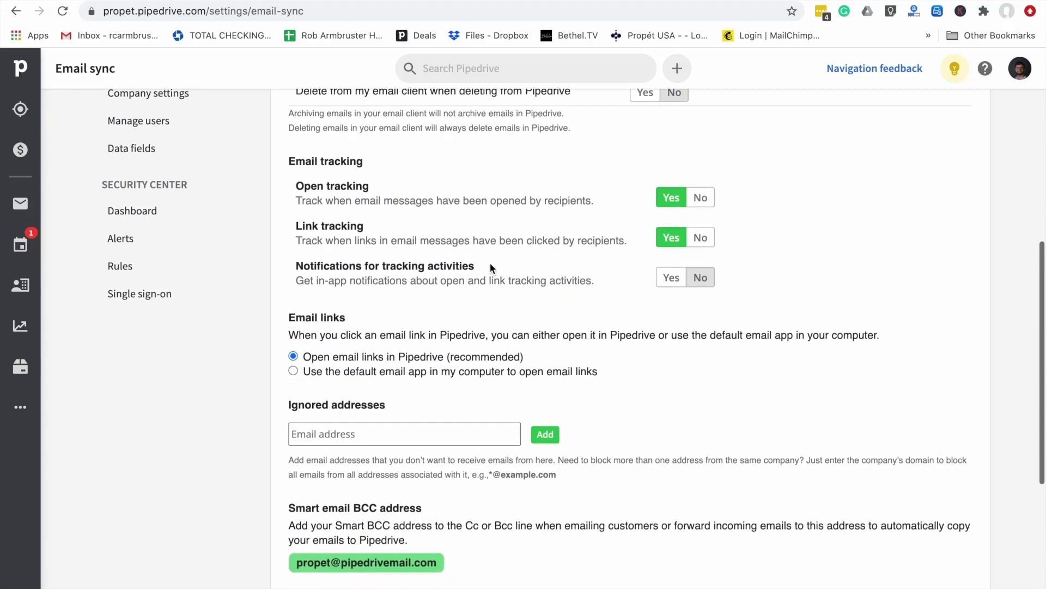
scroll(490, 264, down, 2)
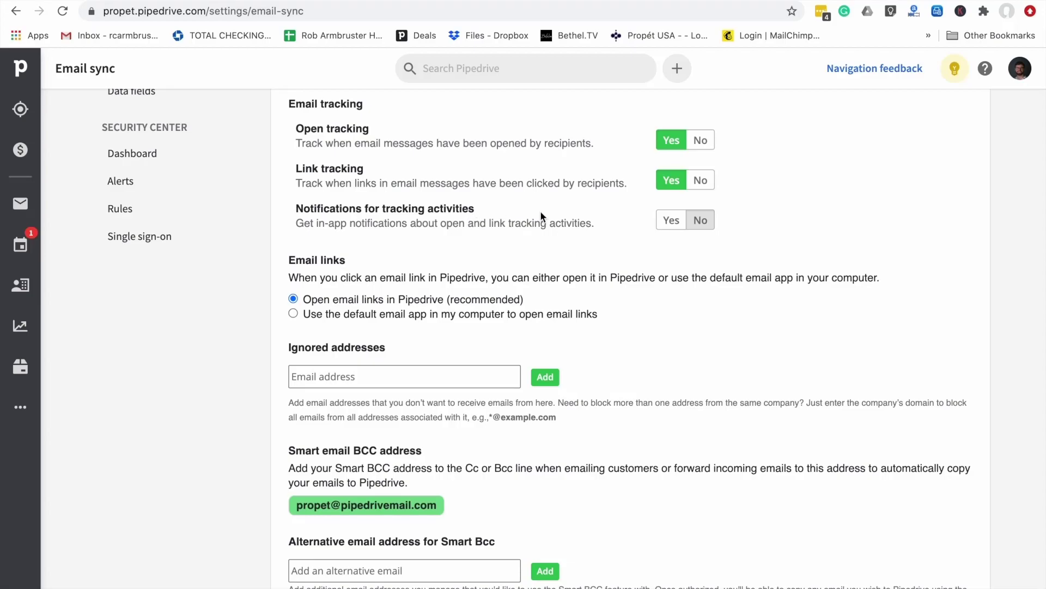
scroll(466, 226, down, 2)
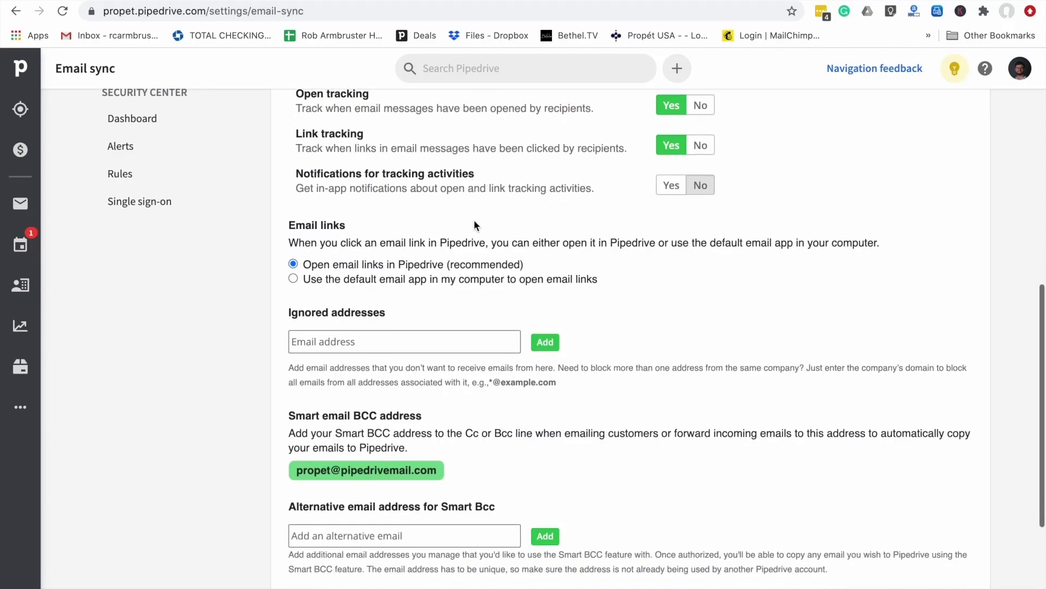
scroll(474, 223, down, 2)
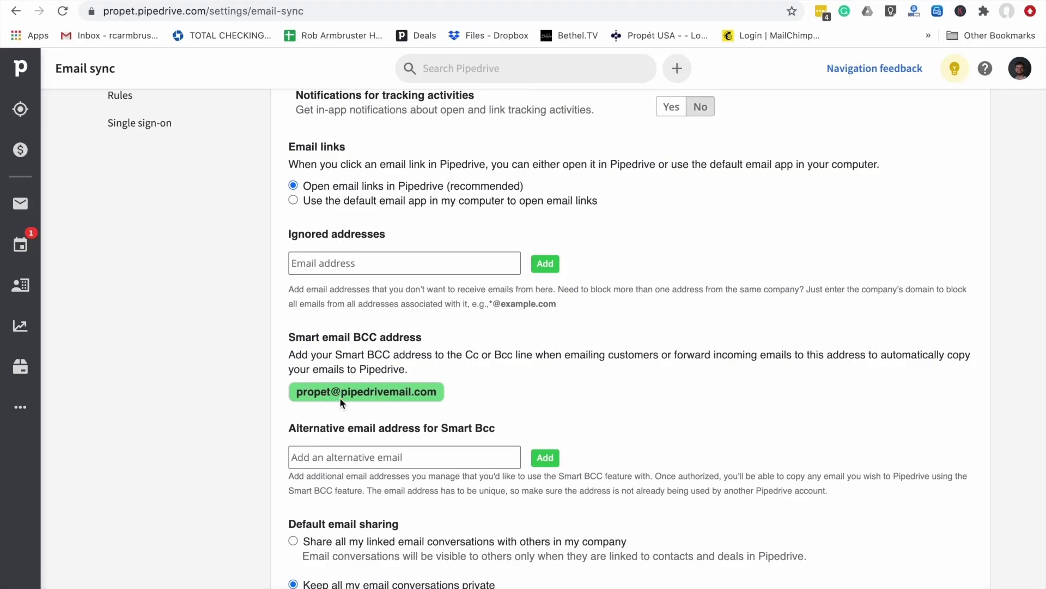
drag(355, 338, 400, 338)
click(399, 339)
scroll(368, 394, down, 1)
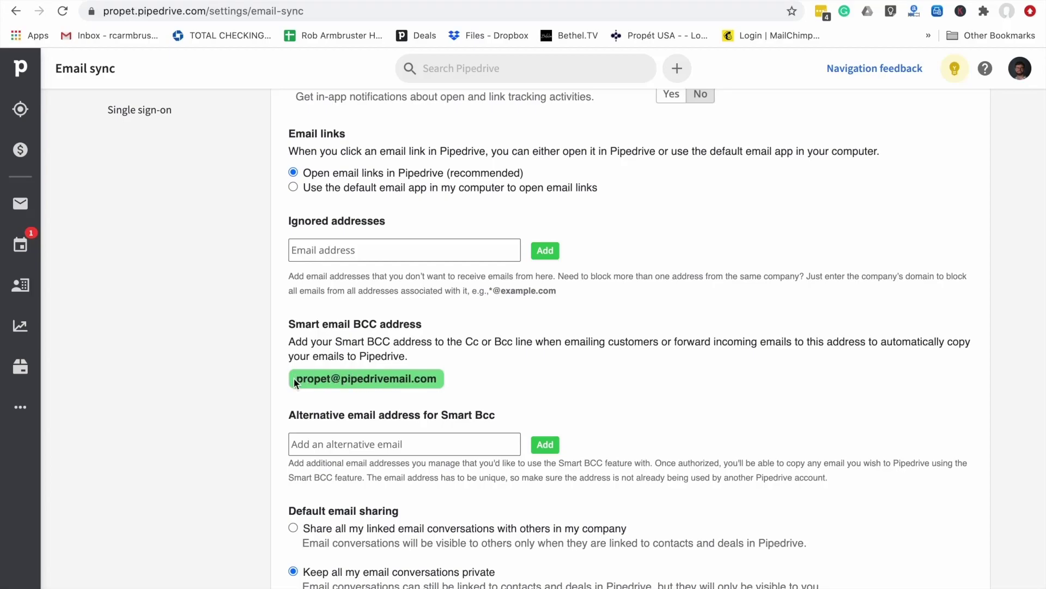
drag(297, 378, 434, 373)
scroll(421, 373, down, 1)
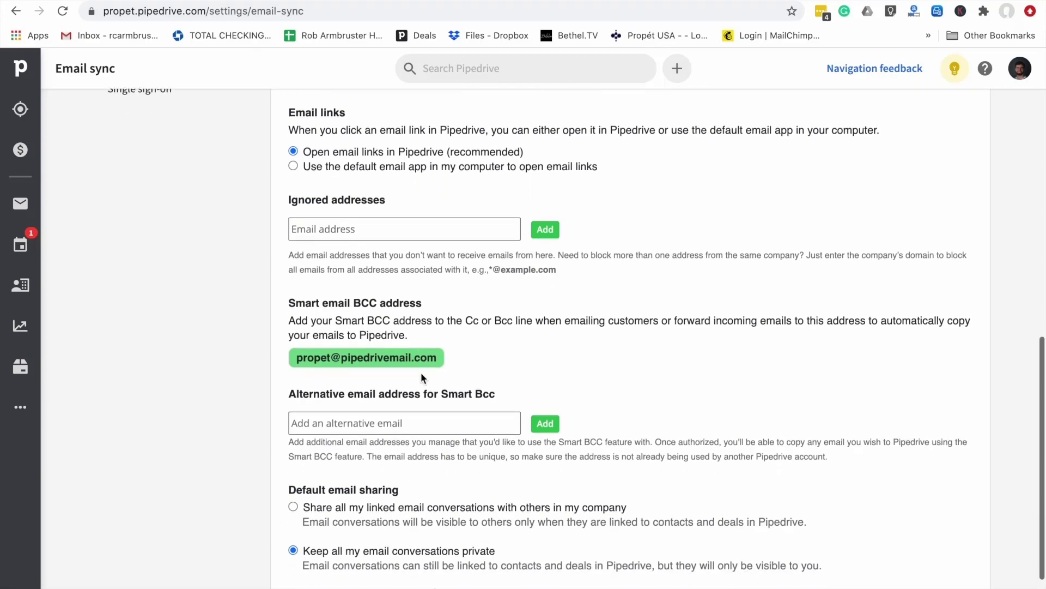
scroll(421, 372, down, 1)
mouse_move(337, 397)
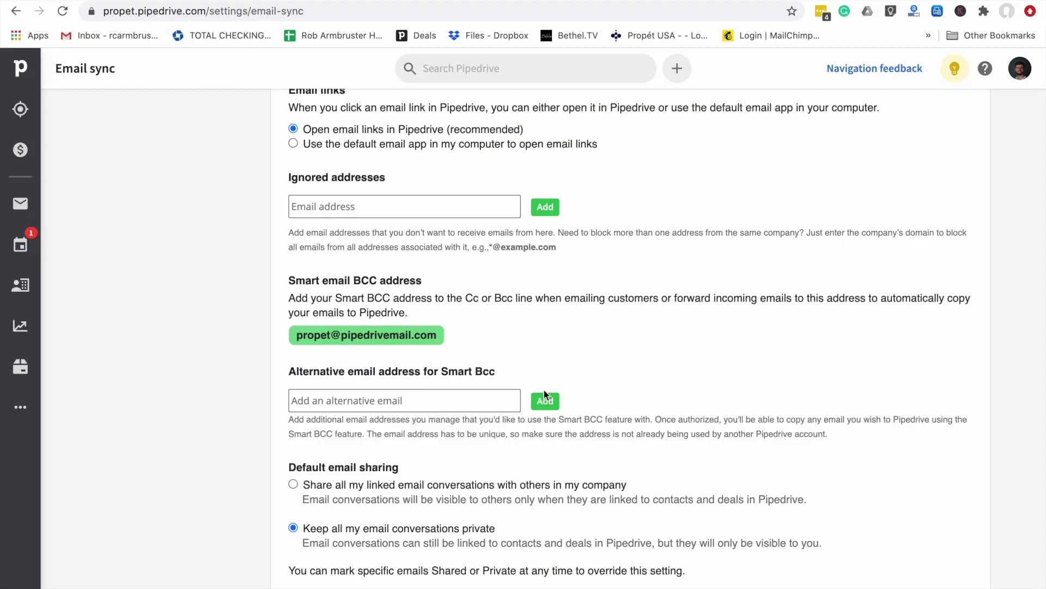
scroll(546, 408, down, 1)
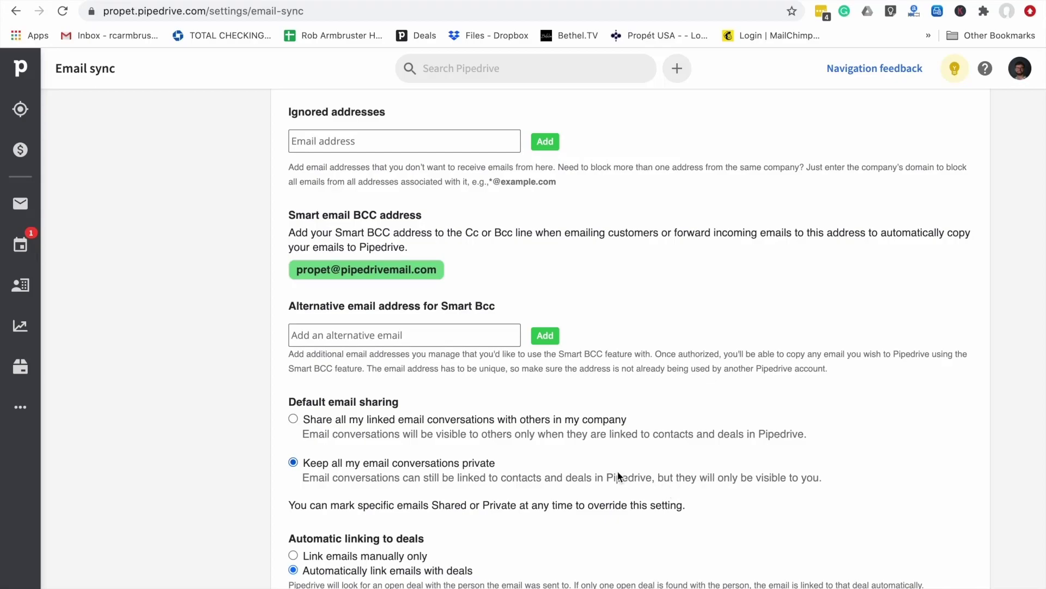
scroll(620, 476, up, 1)
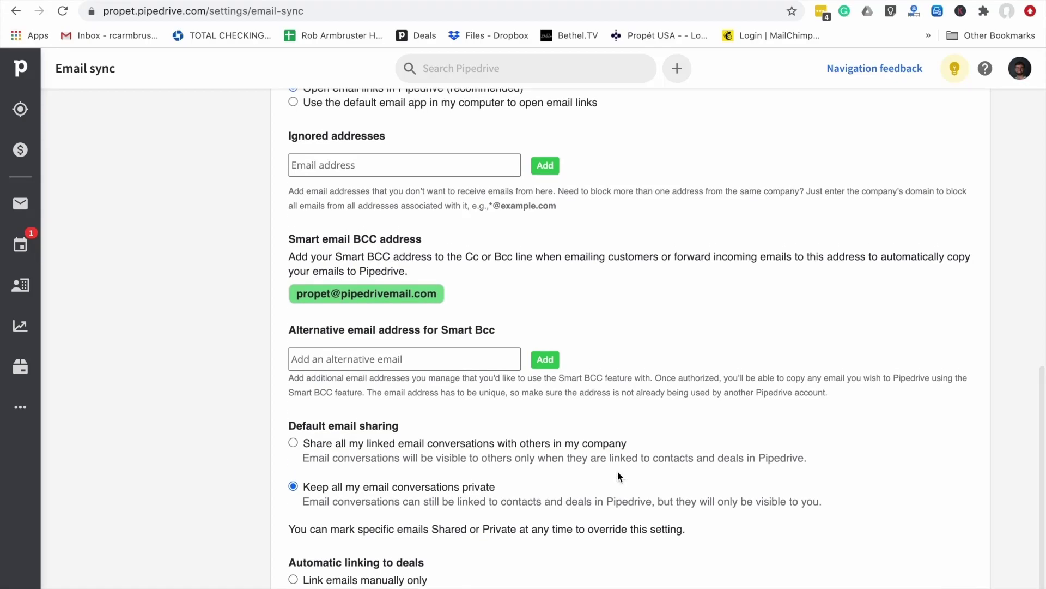
scroll(462, 487, up, 10)
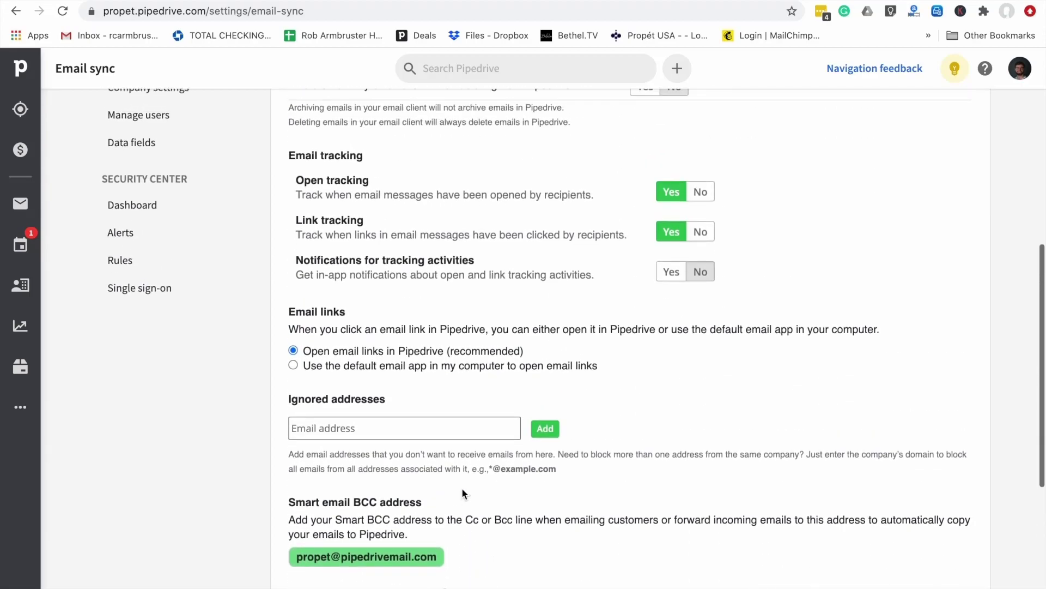
scroll(462, 493, up, 2)
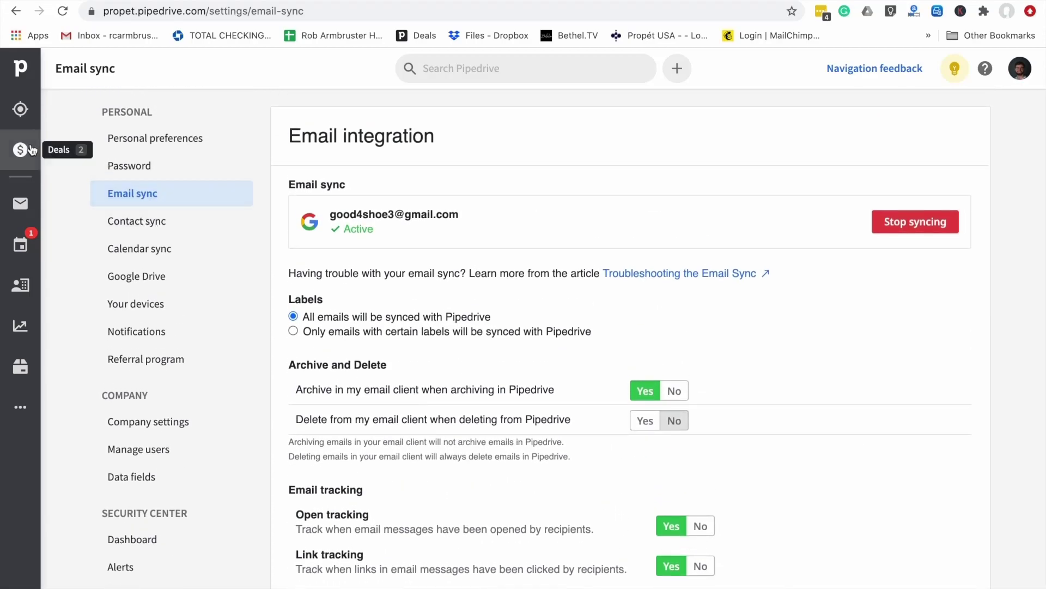
Search Pipedrive for 'monster' and open the Monsters Inc deal
click(456, 63)
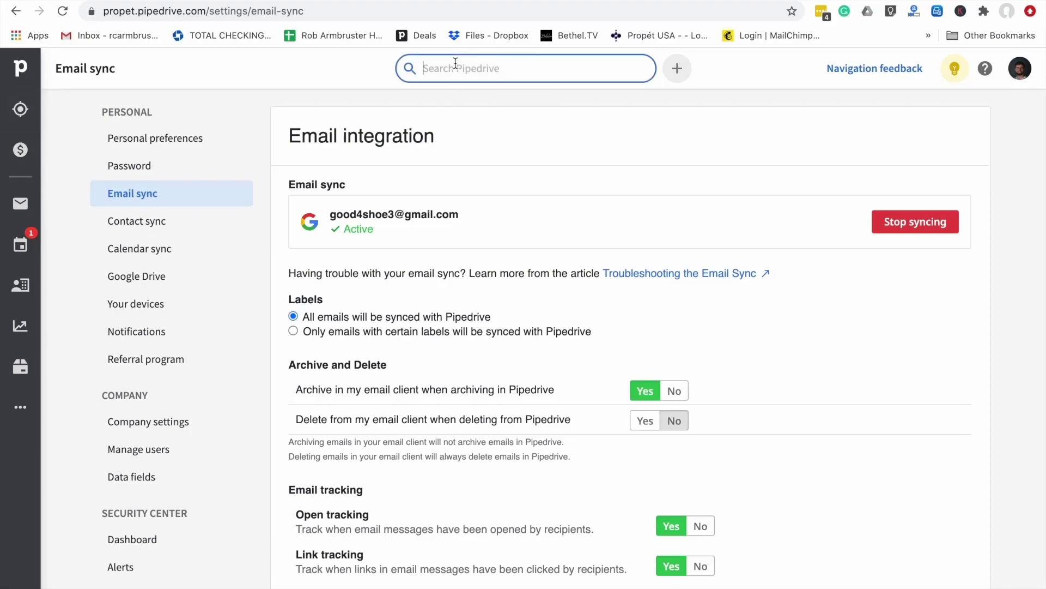
text(mons)
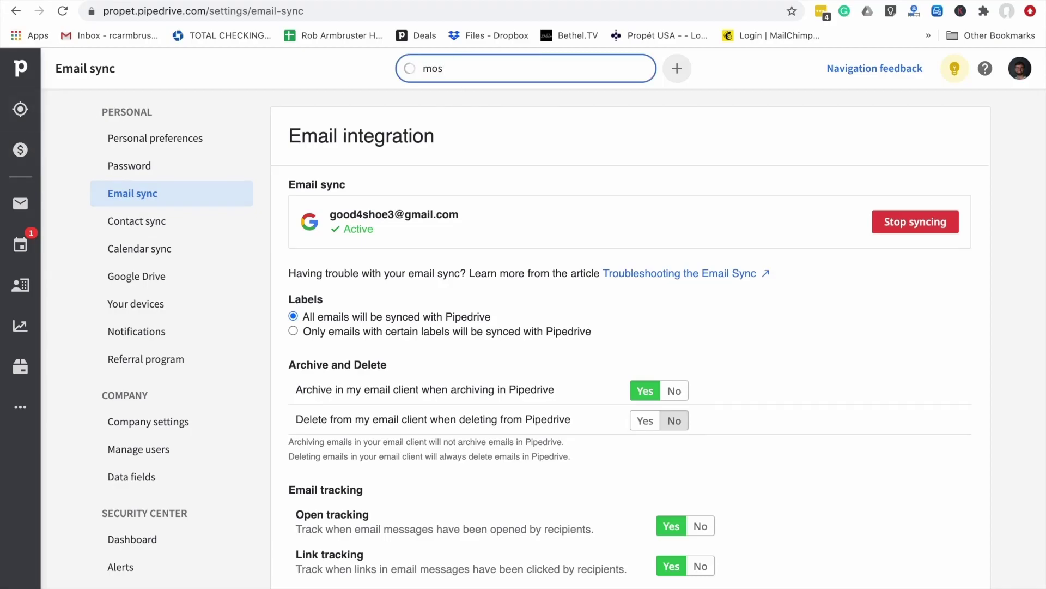
text(ter)
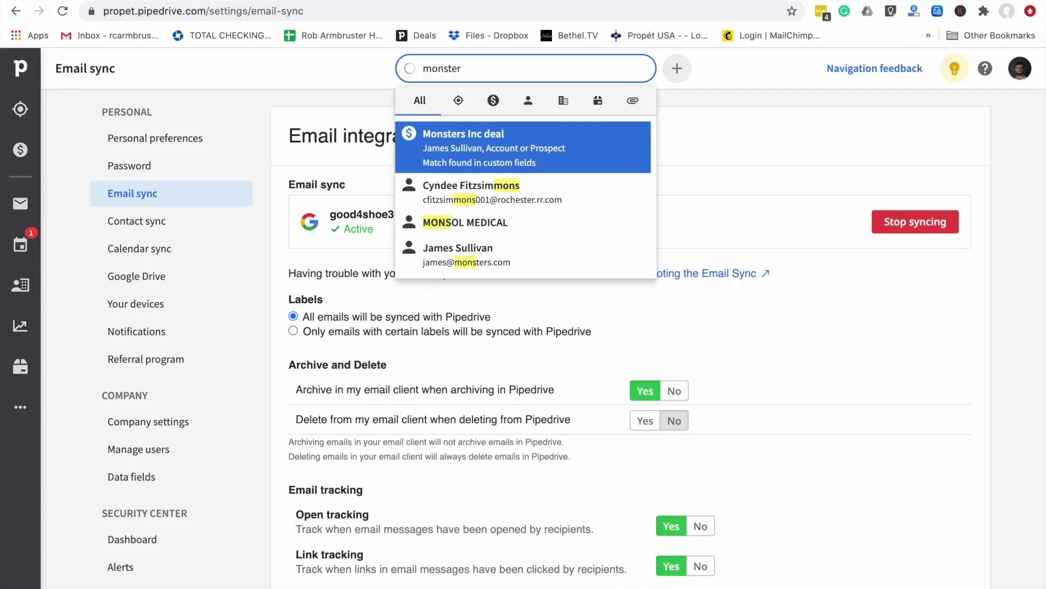
click(511, 145)
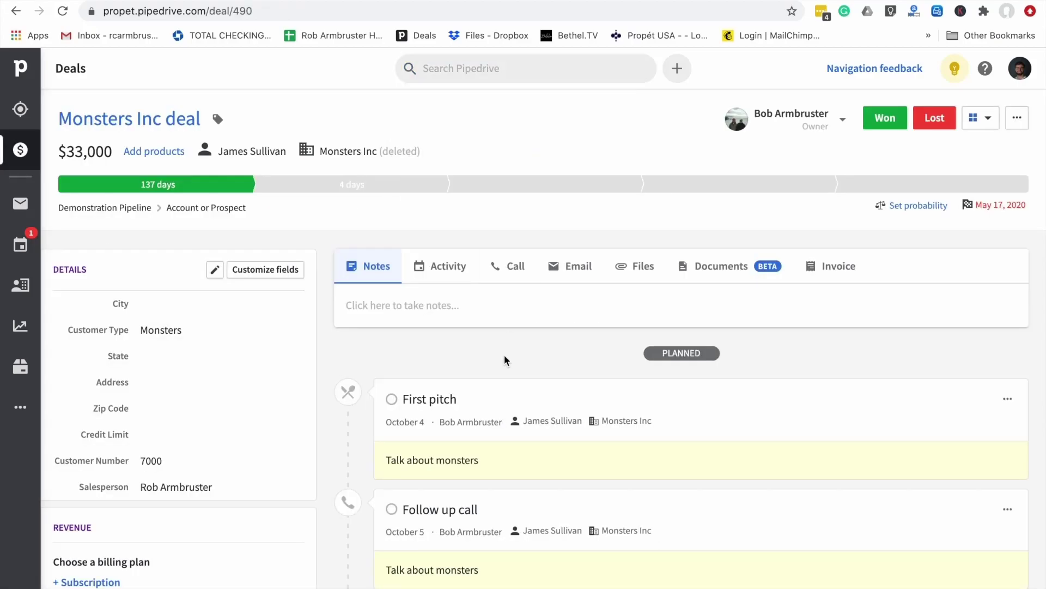
Scroll through the $33,000 Monsters Inc deal's planned activities
scroll(505, 354, down, 4)
scroll(505, 357, down, 2)
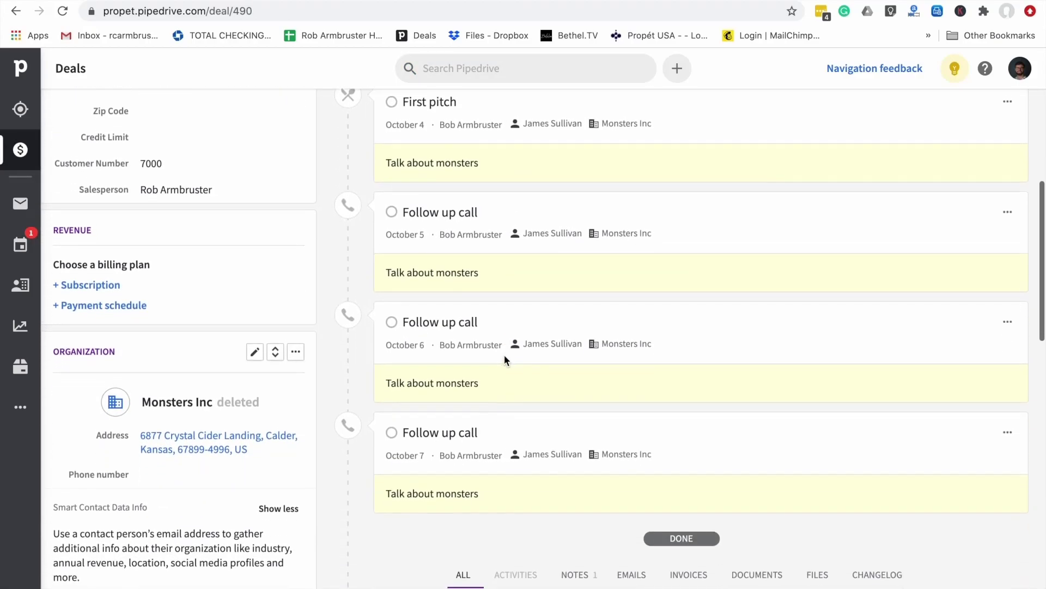
scroll(505, 357, up, 3)
scroll(505, 355, up, 1)
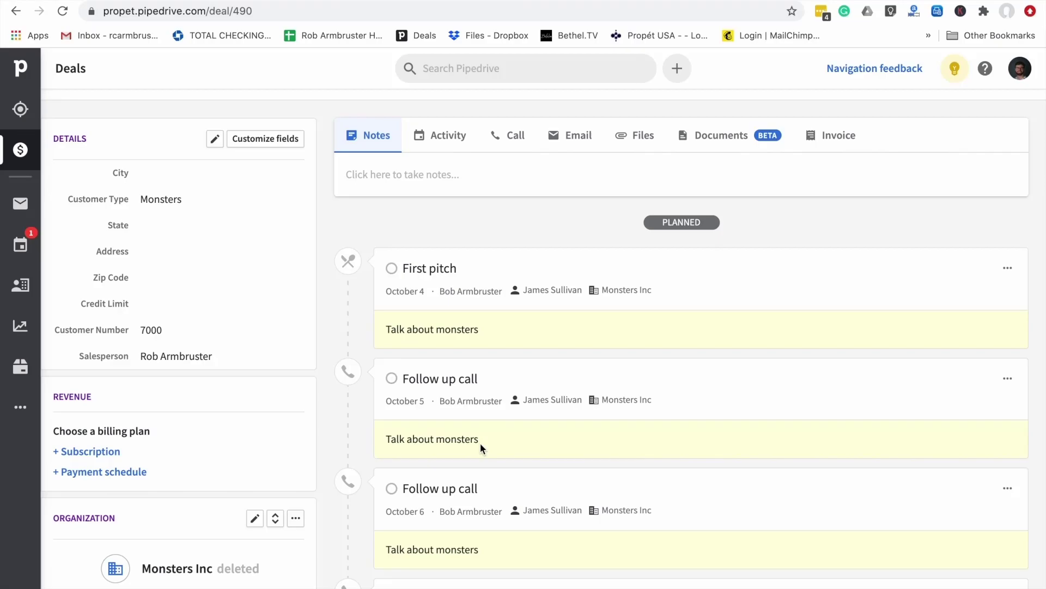
scroll(428, 277, up, 3)
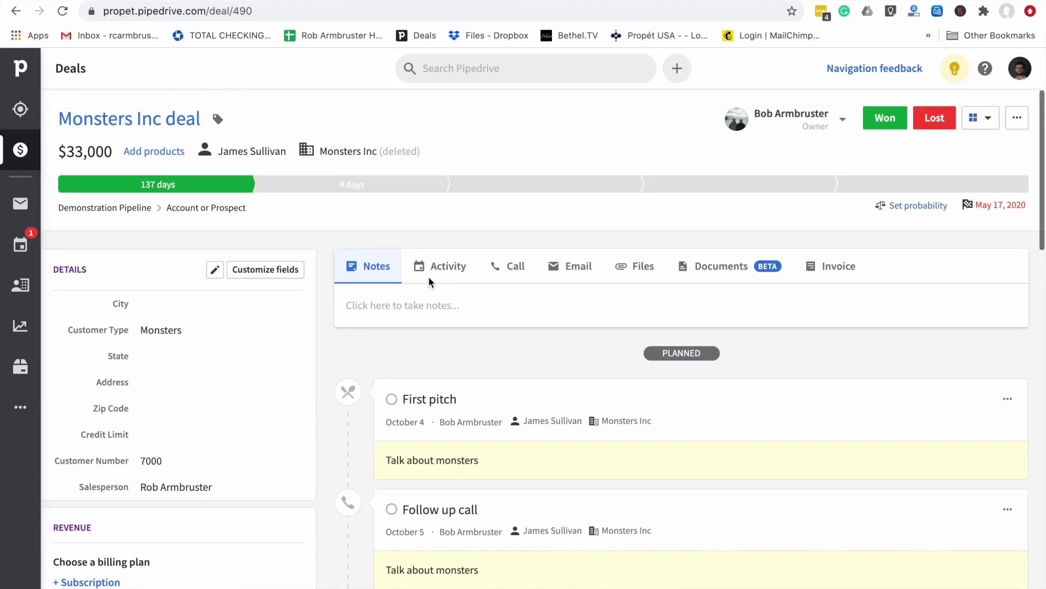
scroll(428, 276, down, 2)
scroll(429, 278, down, 1)
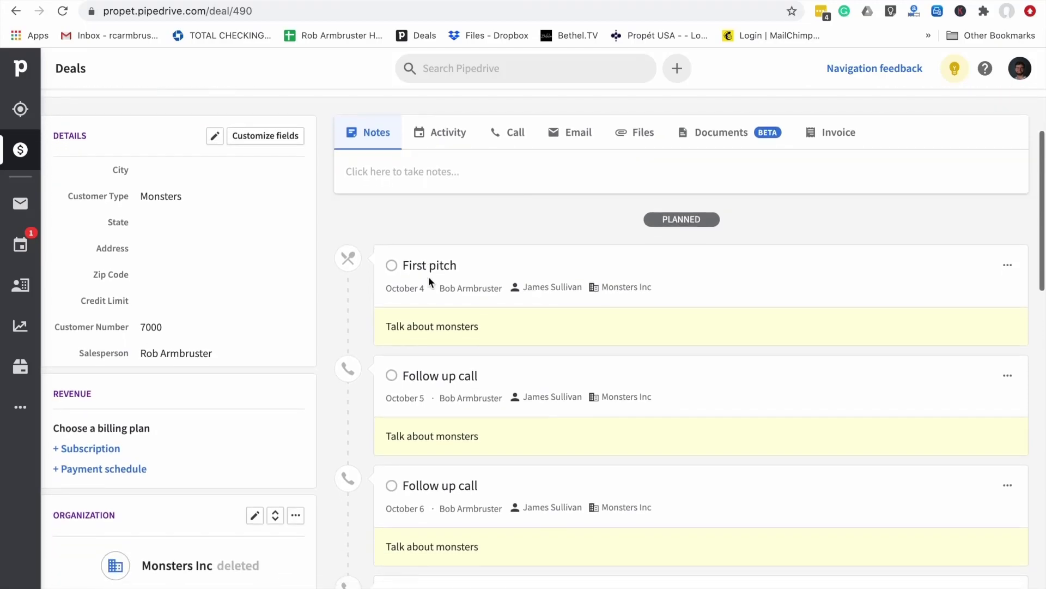
Go back to settings and open Contact sync, showing 473 contacts in one-way Google sync
click(16, 11)
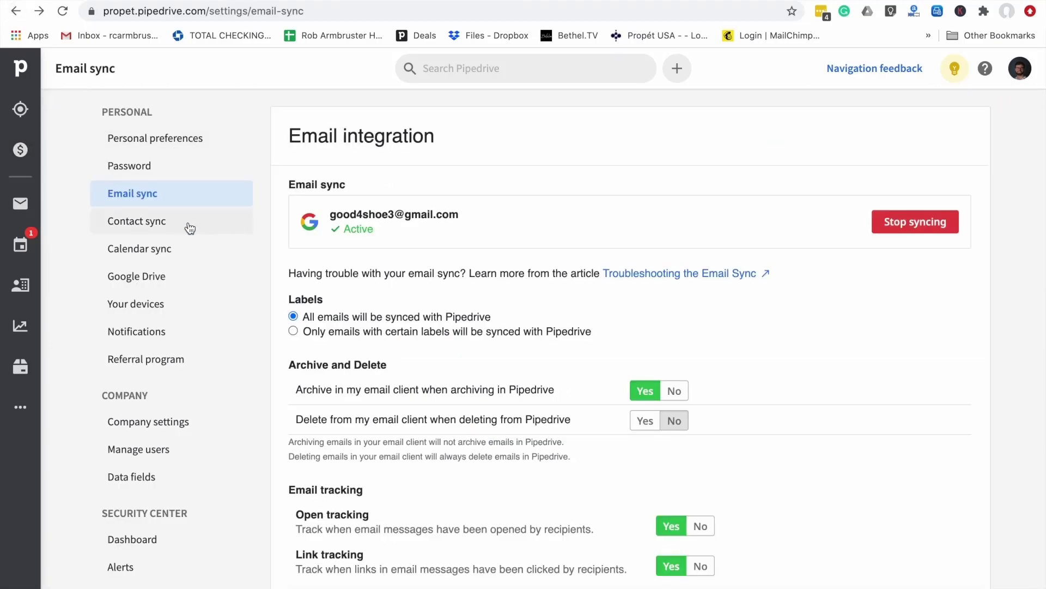
click(190, 228)
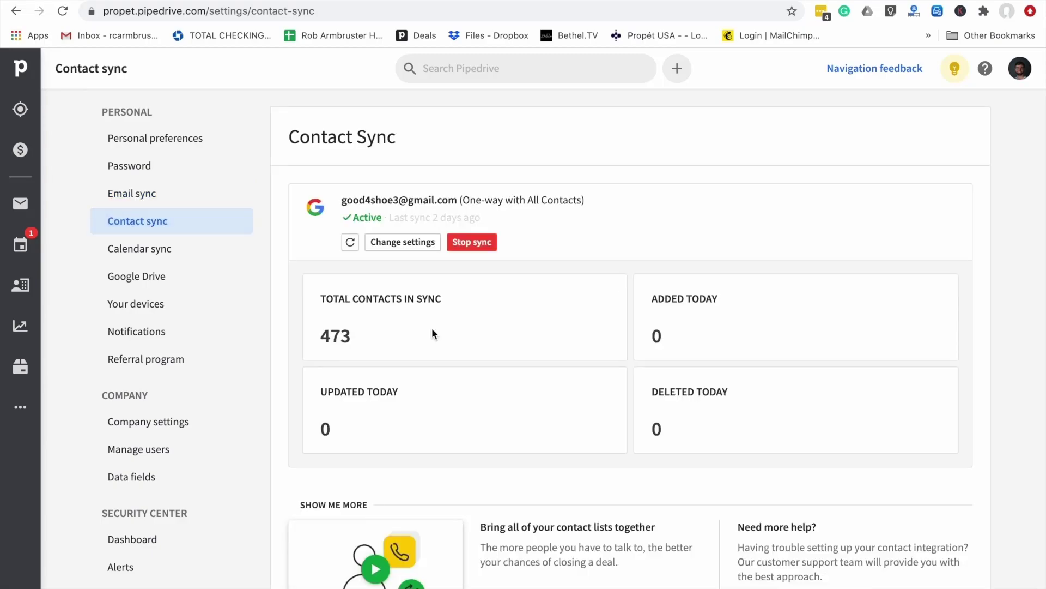
scroll(433, 332, down, 2)
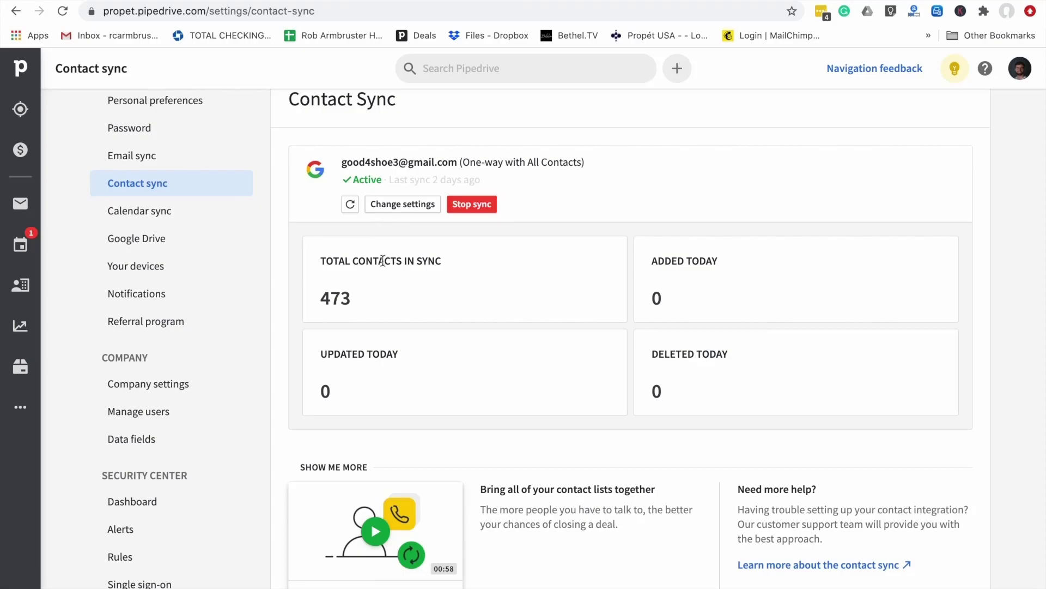
Open the contact sync settings and leave synced-contact visibility at Entire company
click(388, 207)
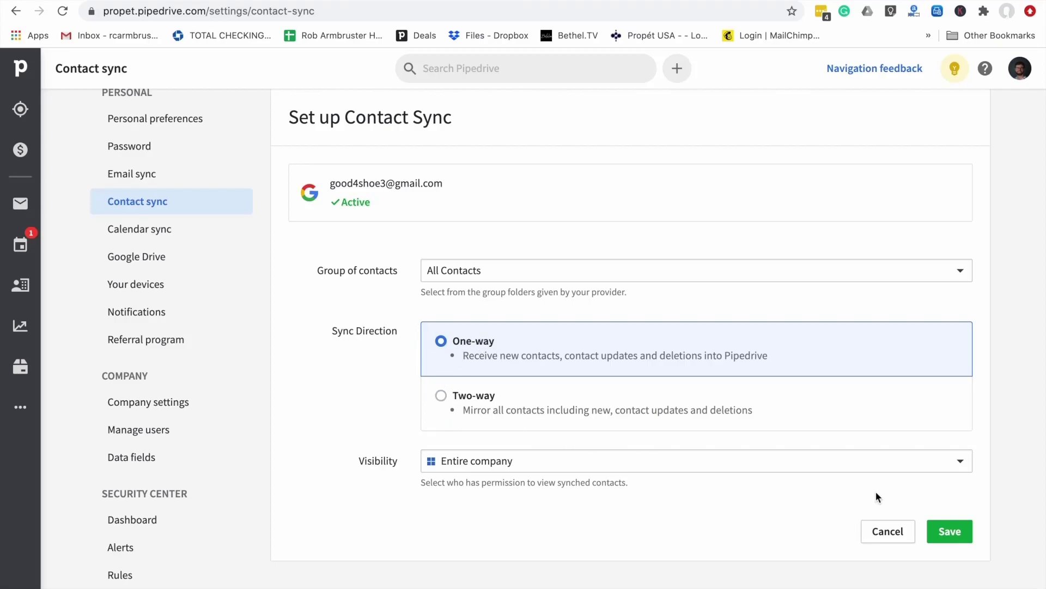
click(961, 463)
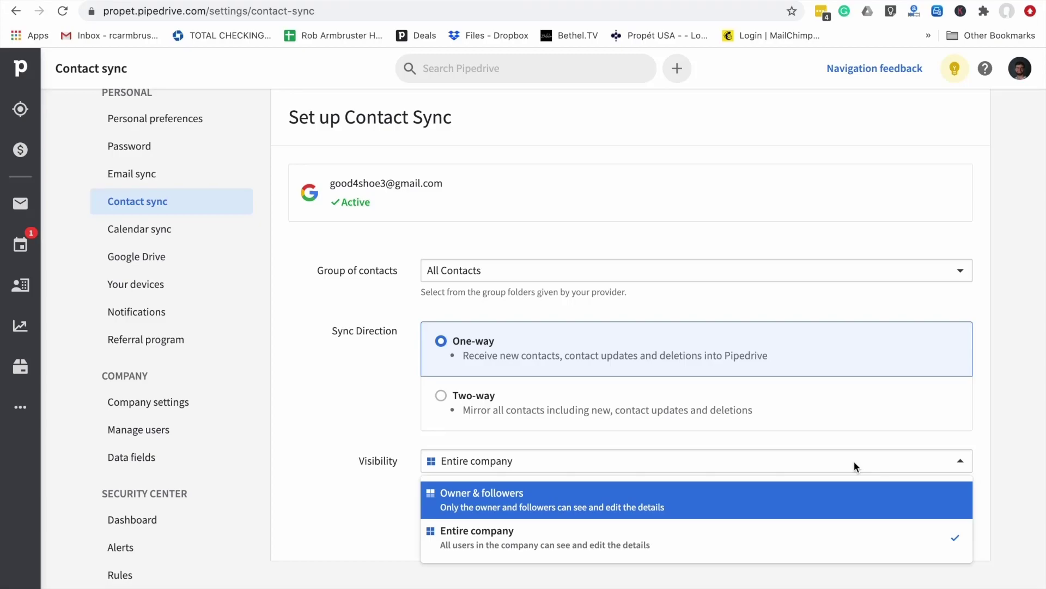
click(312, 430)
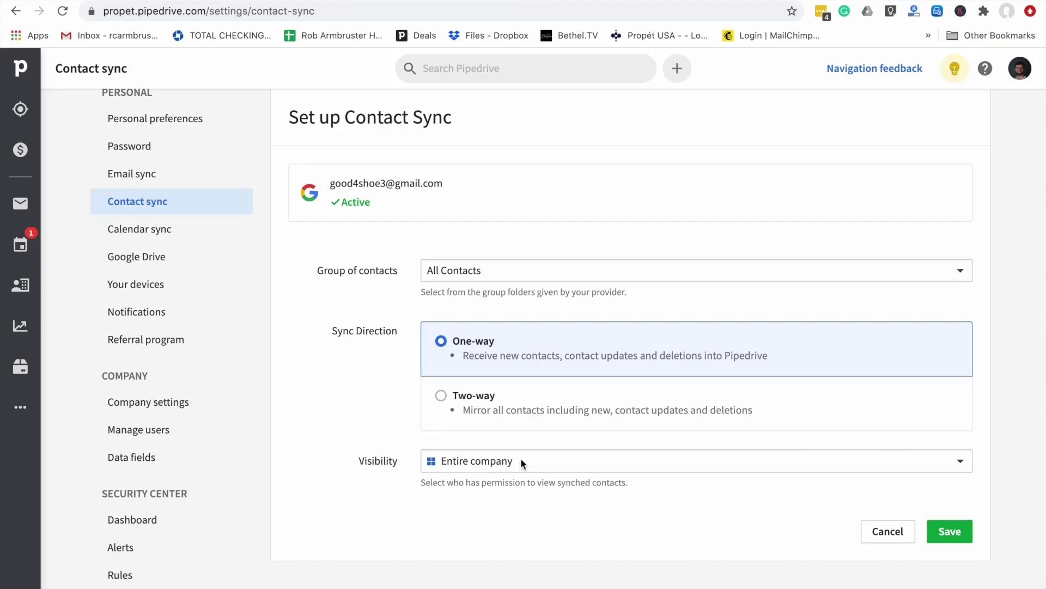
scroll(521, 461, up, 1)
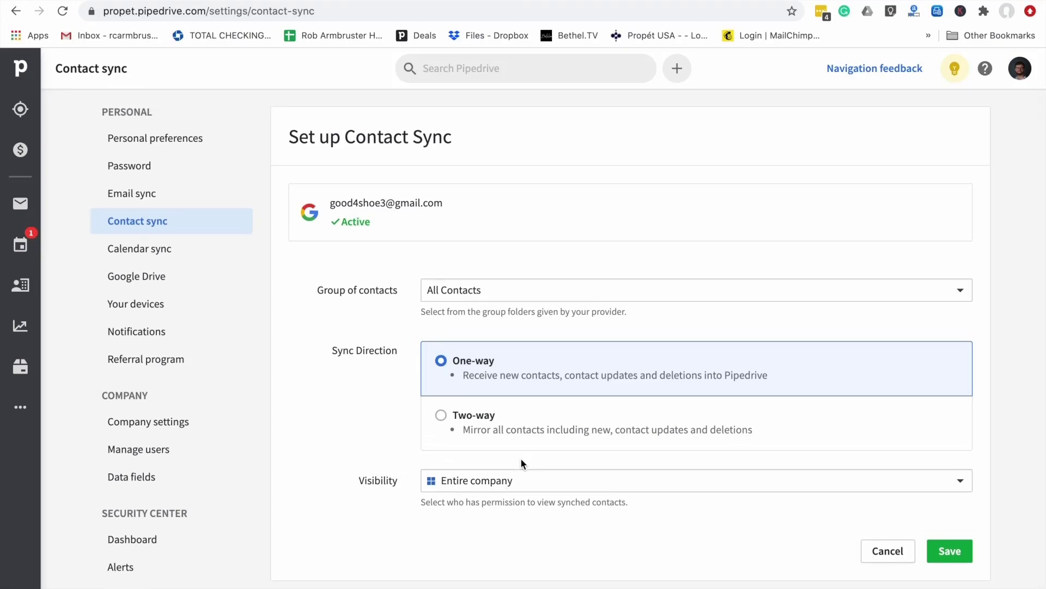
scroll(521, 464, down, 1)
scroll(521, 464, up, 1)
Save the one-way All Contacts sync settings with company-wide visibility
click(958, 559)
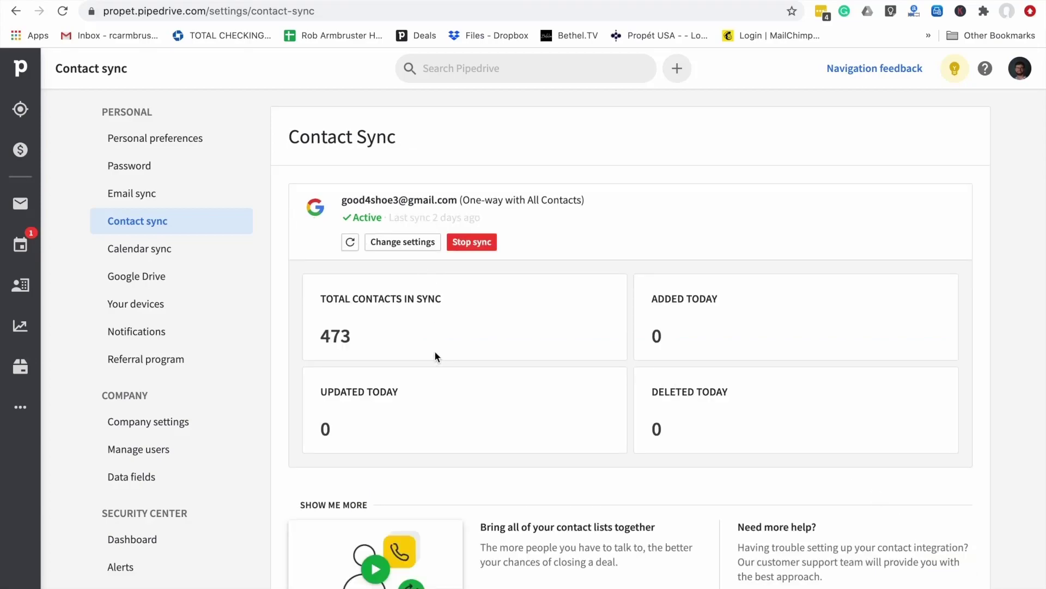
scroll(435, 352, down, 2)
scroll(435, 352, up, 2)
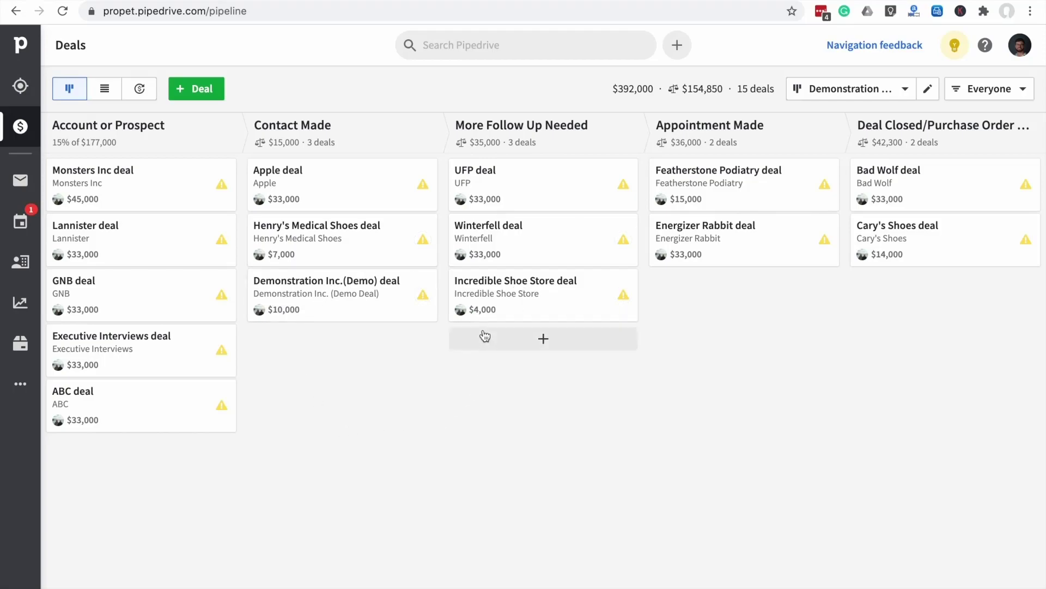
mouse_move(345, 304)
mouse_down()
mouse_move(501, 308)
mouse_move(564, 357)
mouse_move(350, 310)
mouse_up()
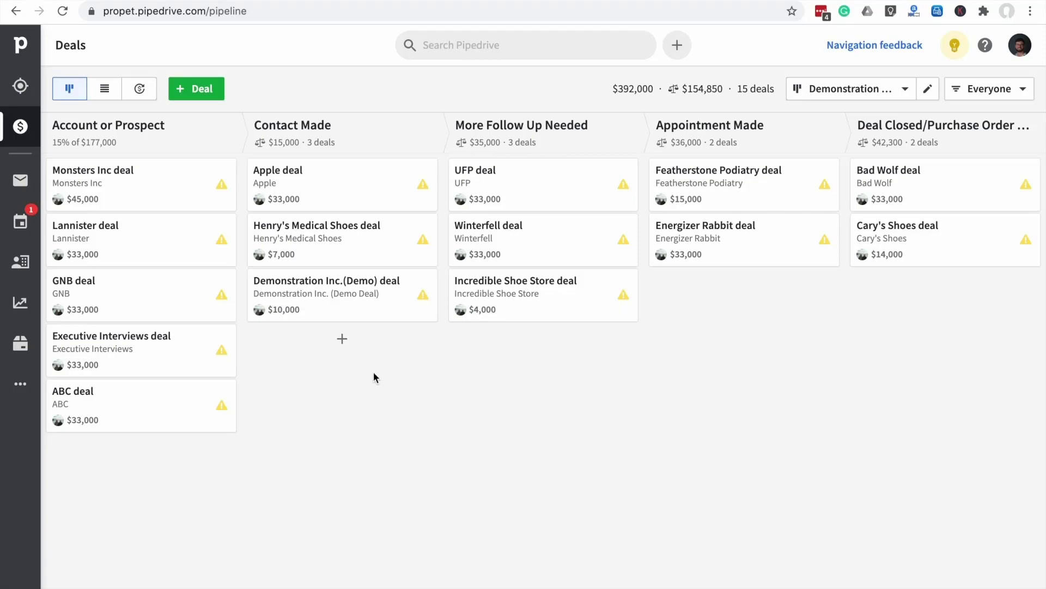
click(195, 94)
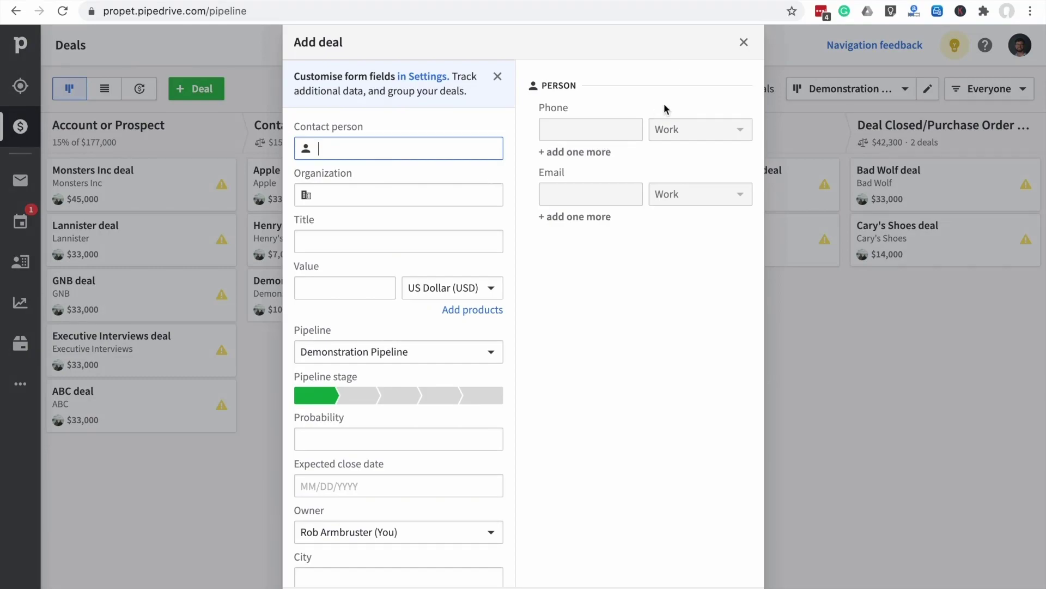
click(743, 47)
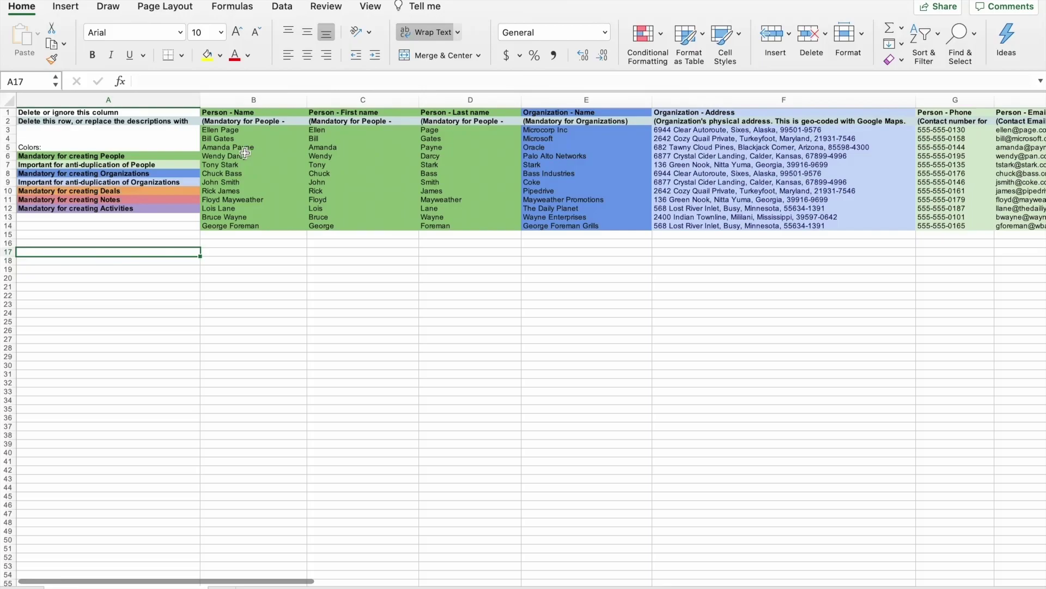
click(129, 100)
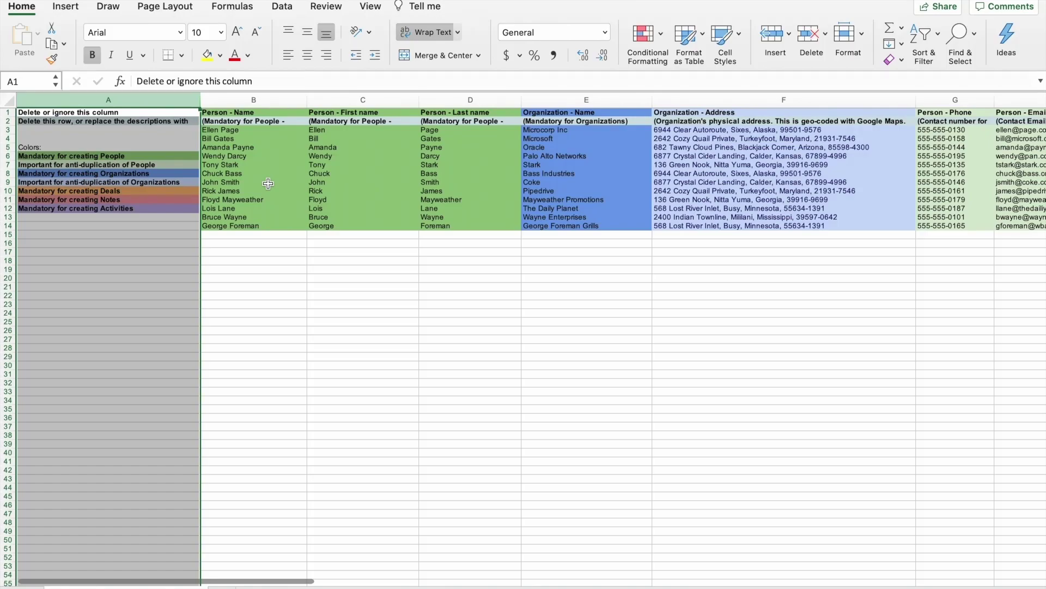
click(140, 155)
scroll(140, 154, down, 2)
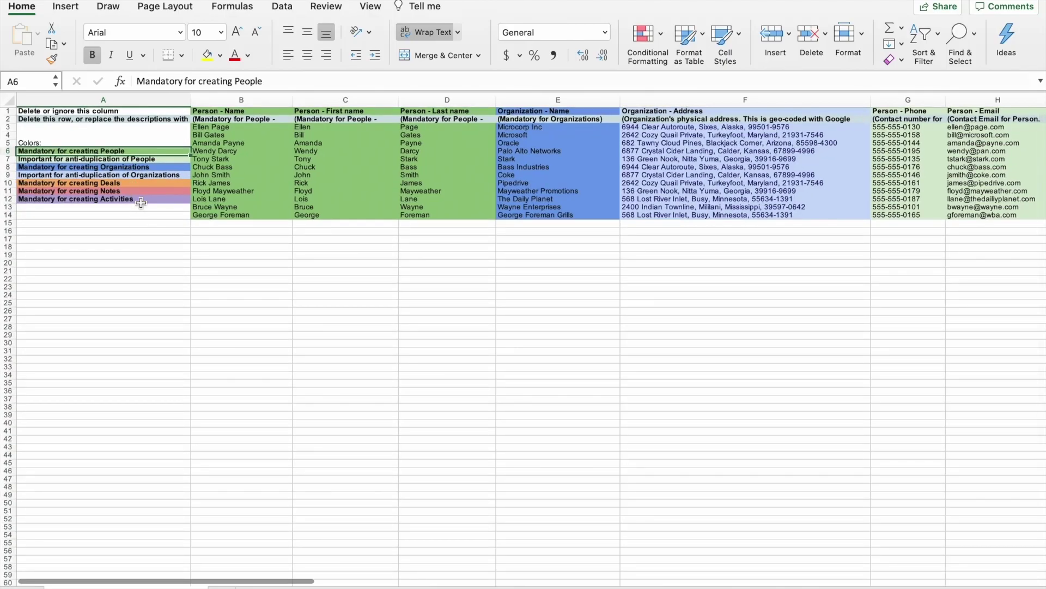
click(131, 159)
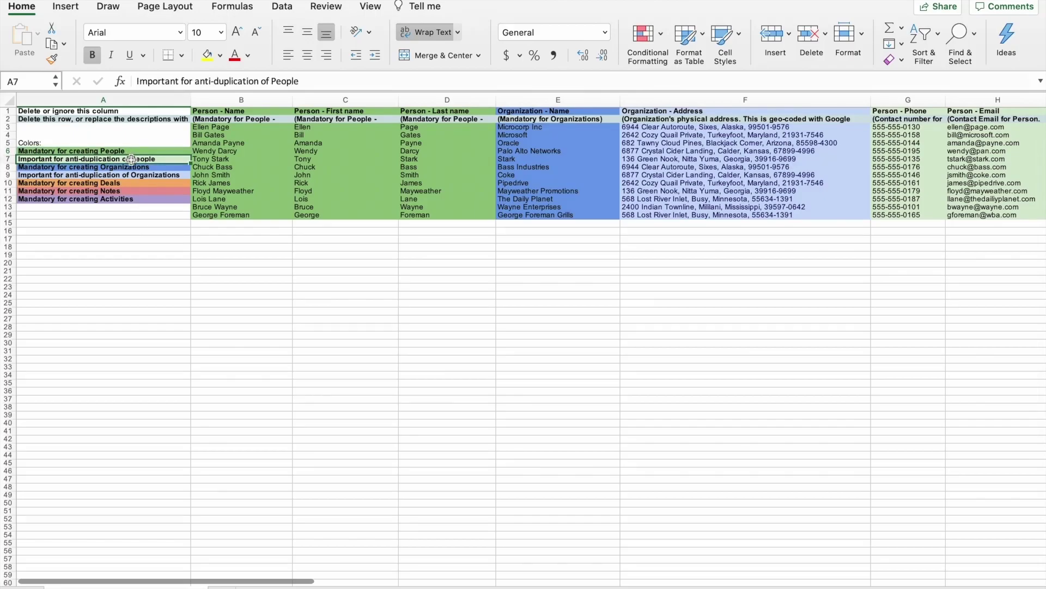
click(132, 151)
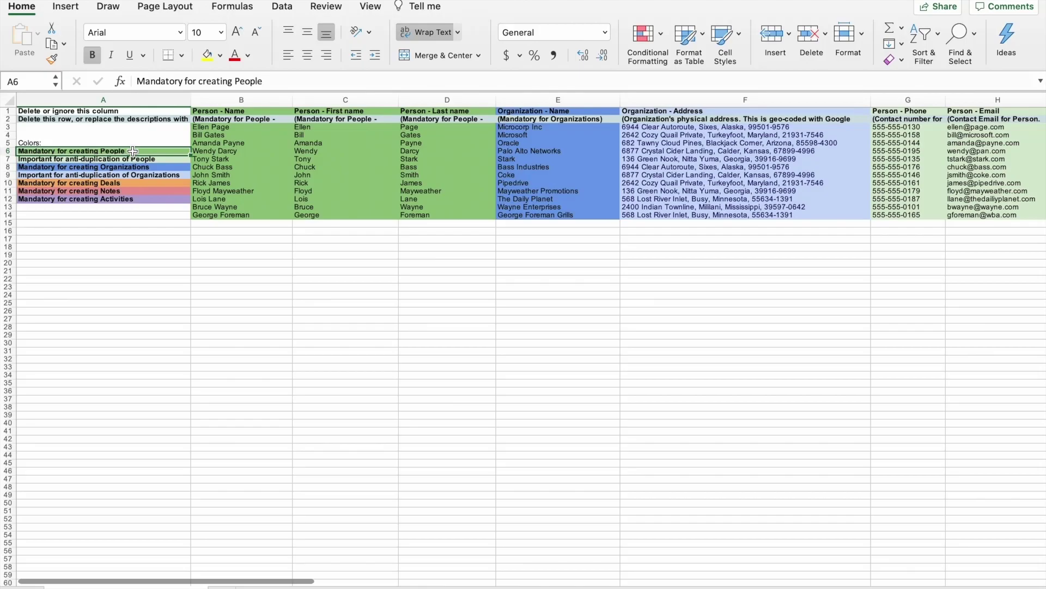
click(123, 167)
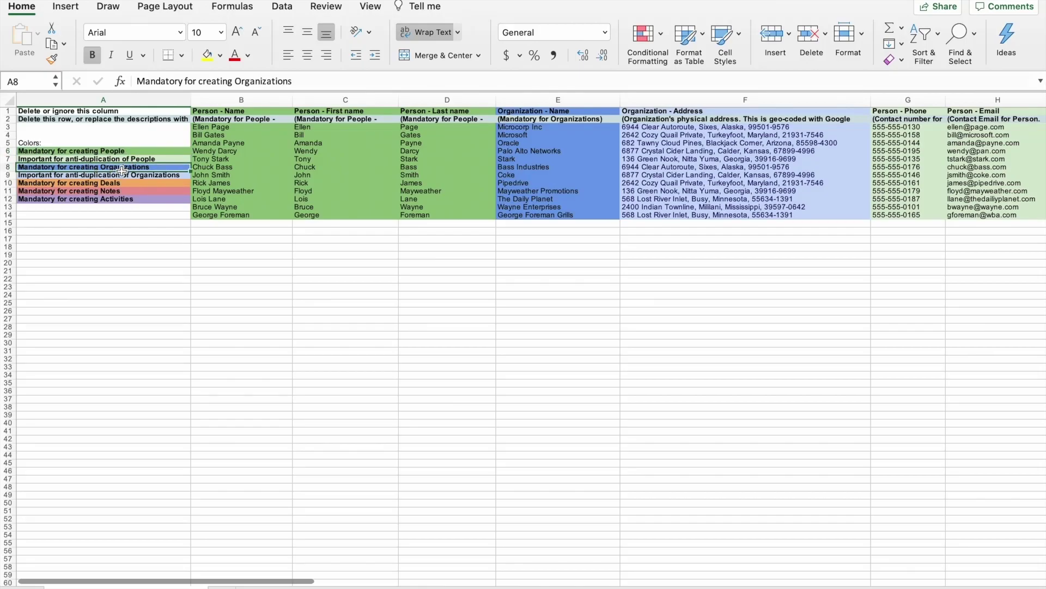
click(113, 185)
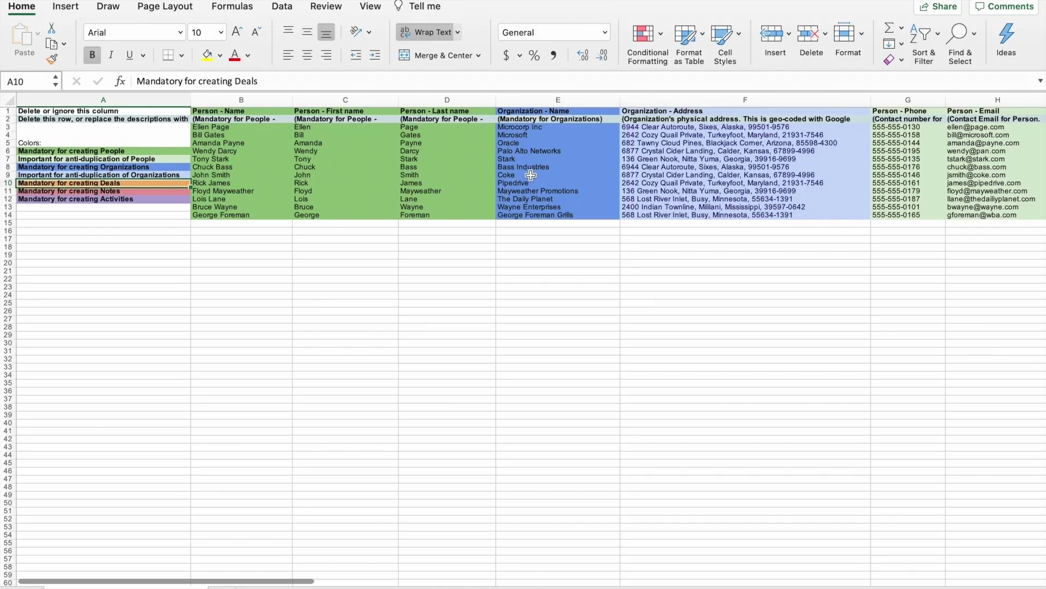
scroll(531, 175, right, 10)
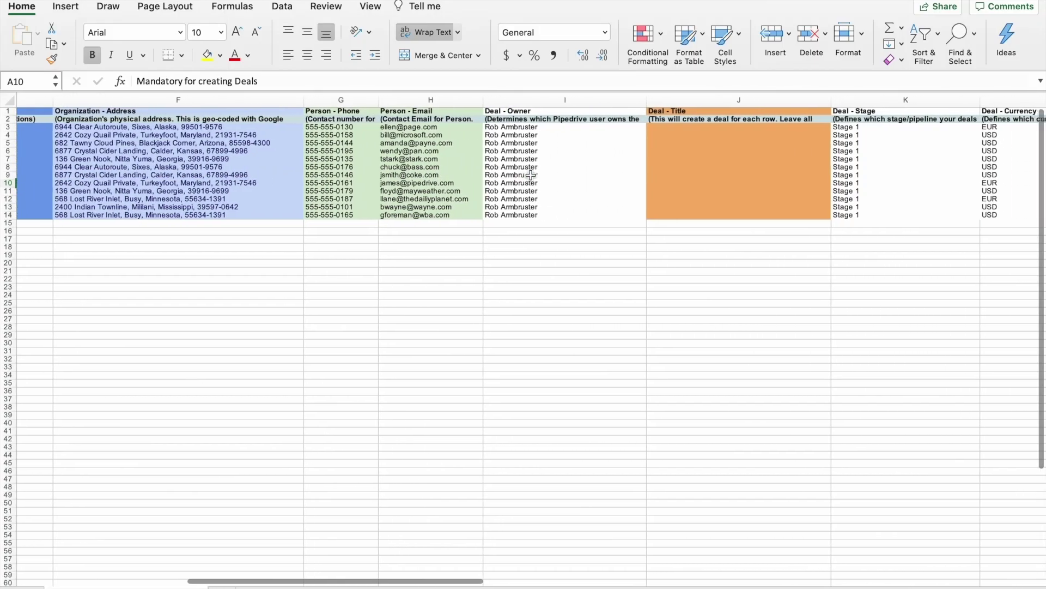
scroll(531, 175, left, 10)
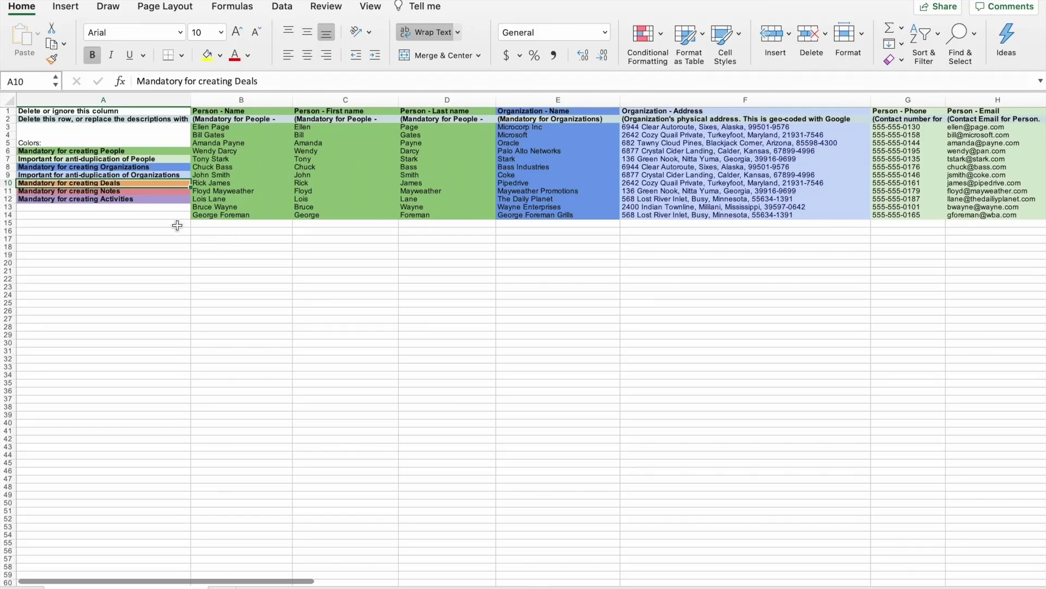
click(8, 118)
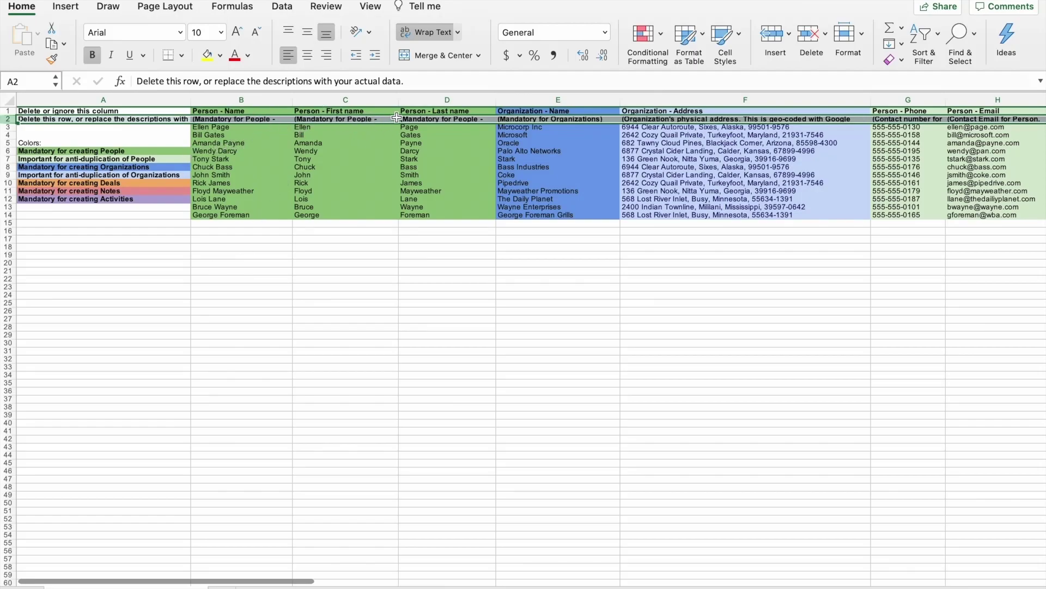
double_click(445, 119)
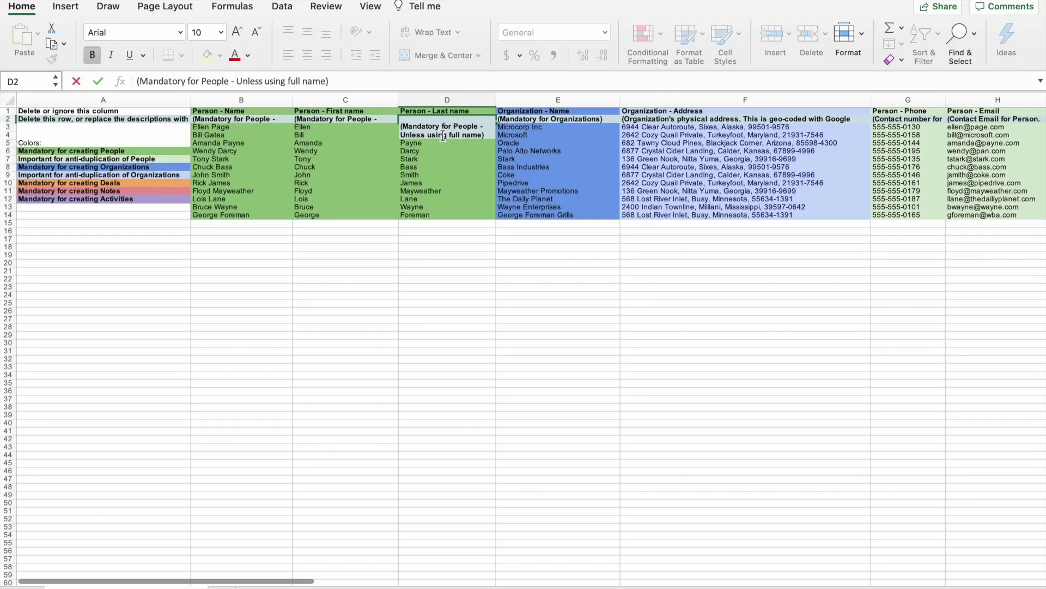
click(436, 157)
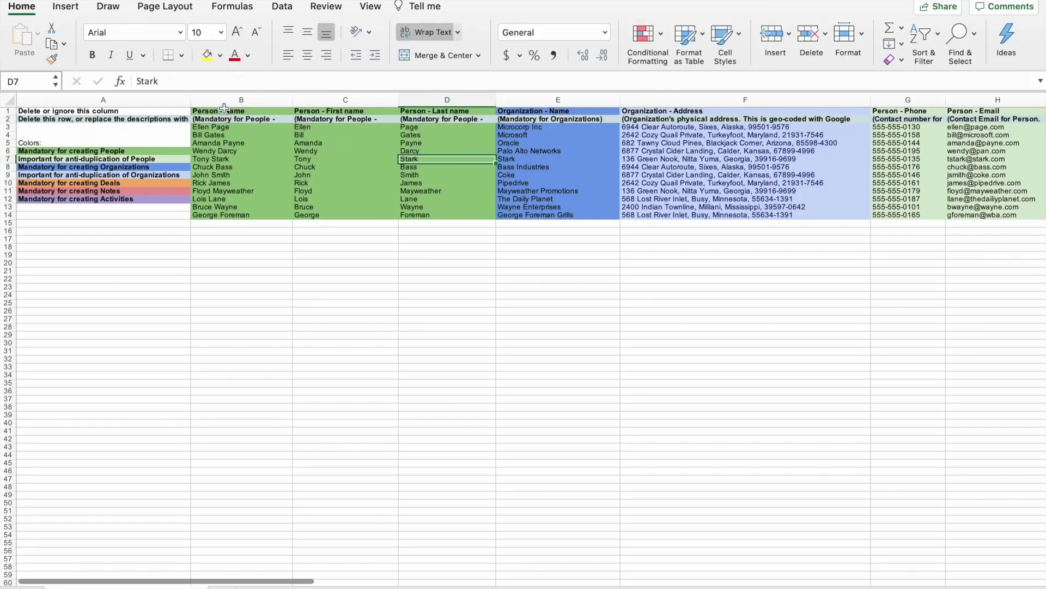
drag(228, 101, 447, 113)
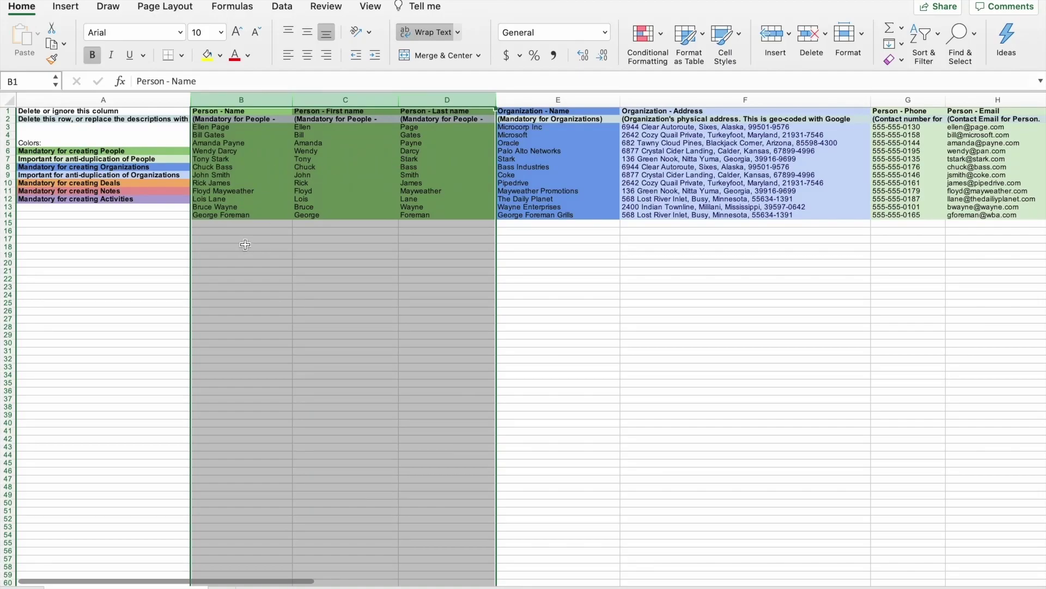
click(246, 244)
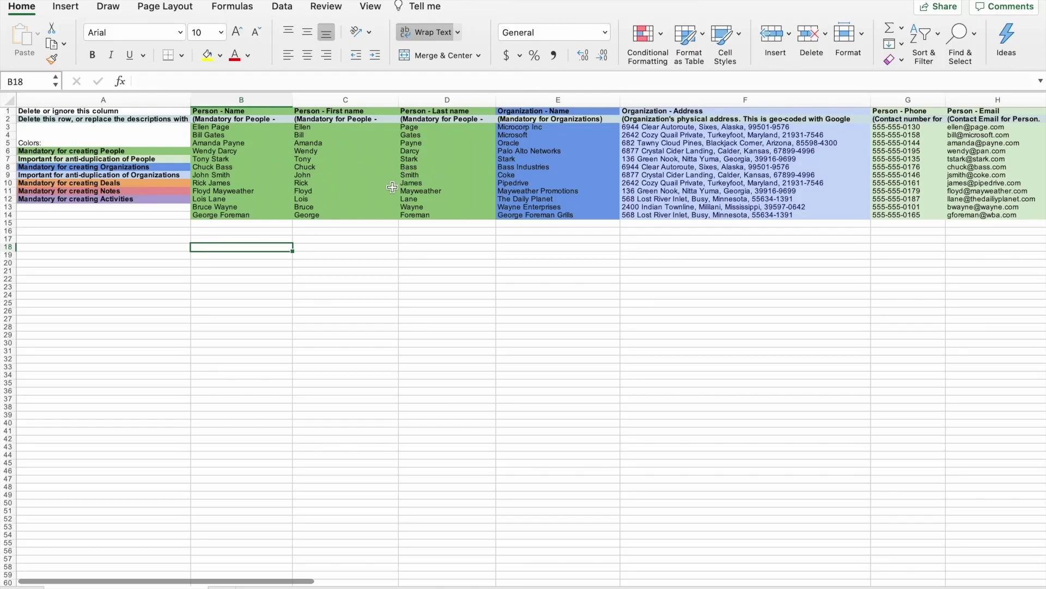
click(328, 185)
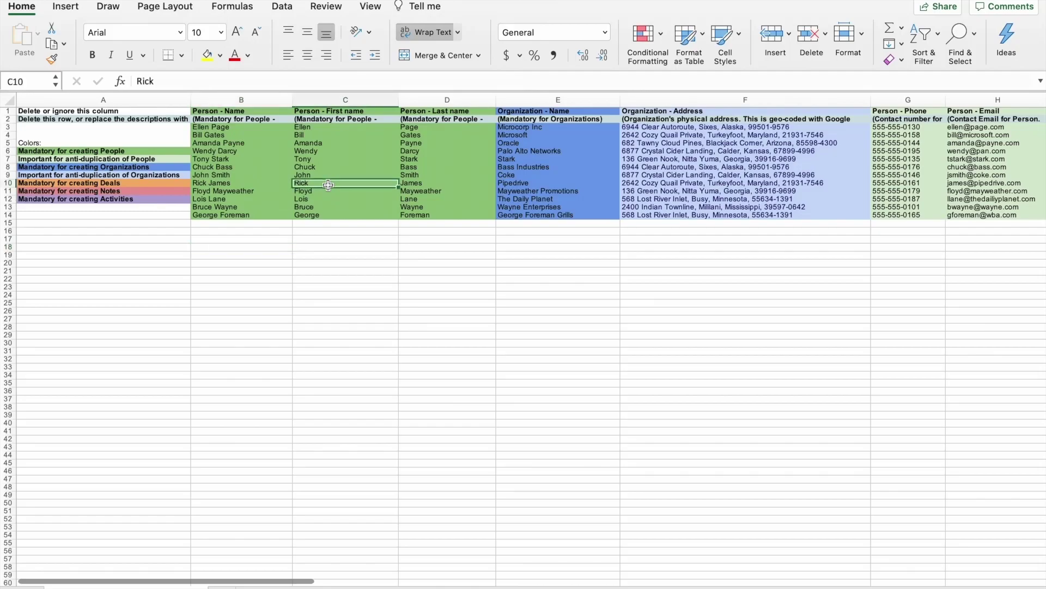
click(329, 199)
click(322, 160)
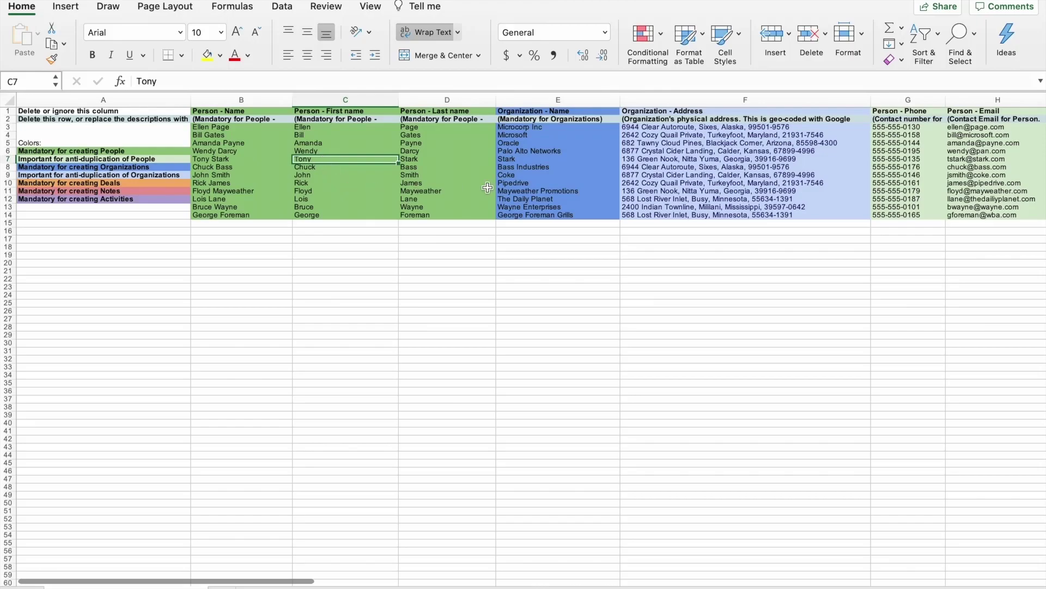
click(525, 167)
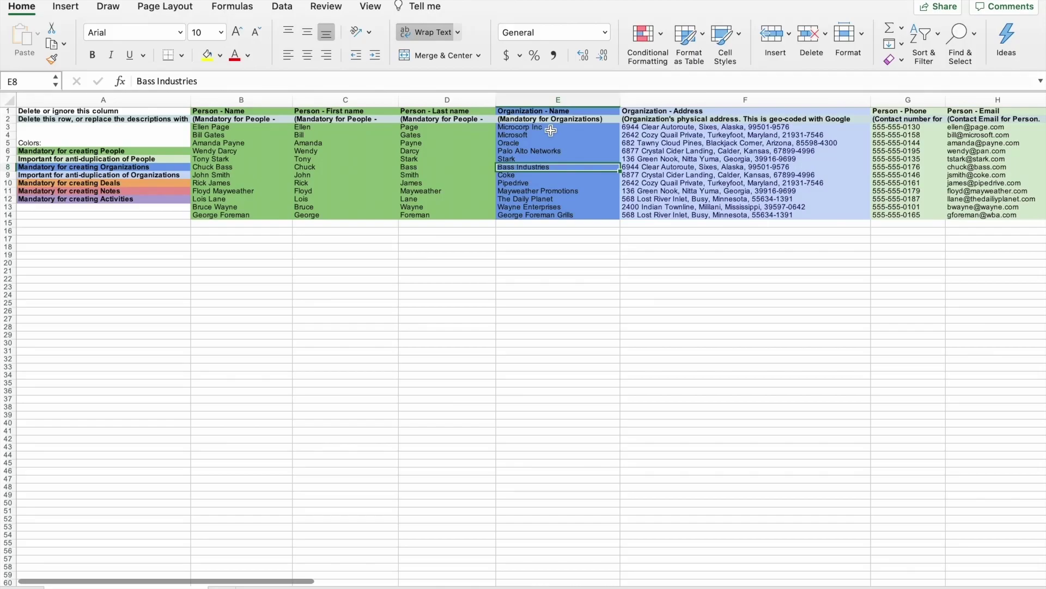
click(517, 160)
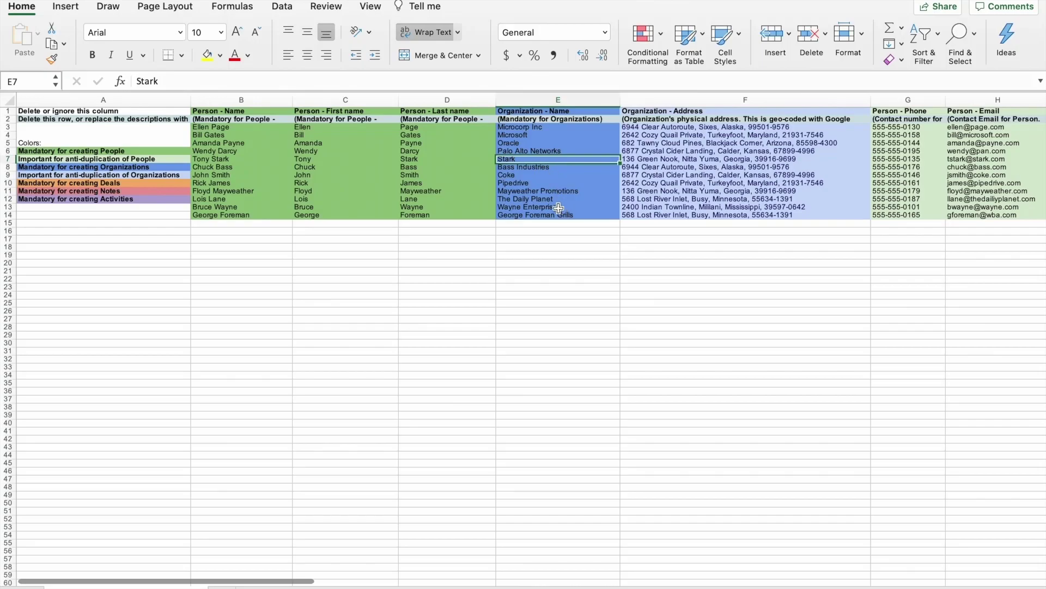
double_click(670, 119)
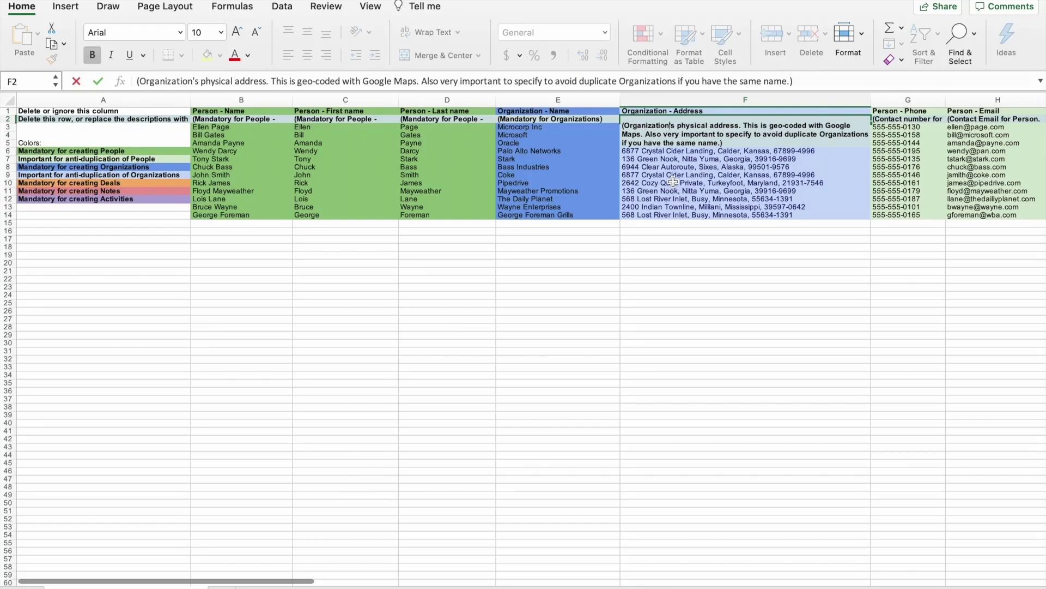
click(675, 235)
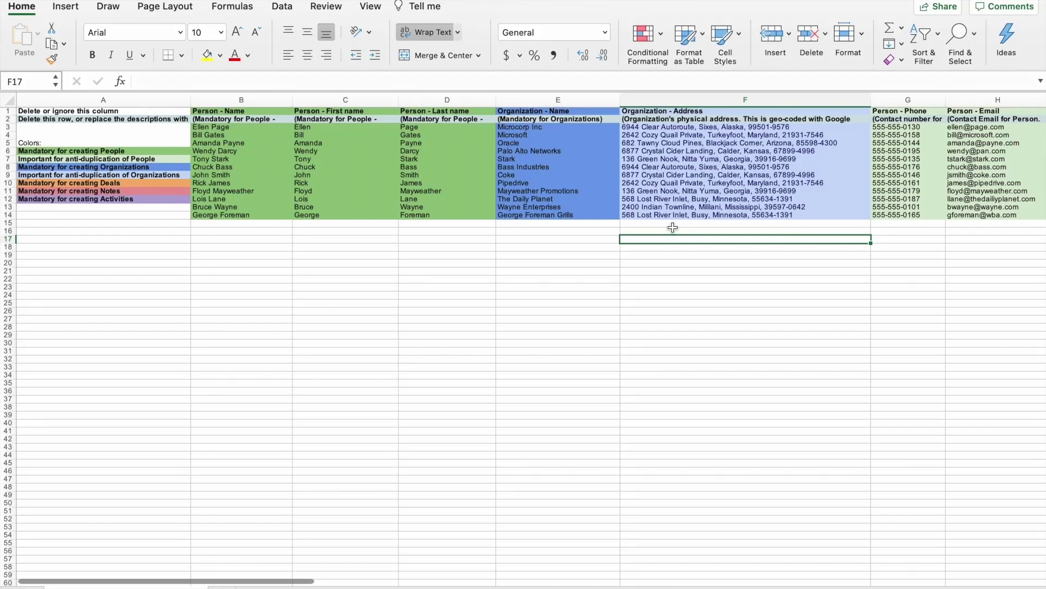
scroll(673, 227, right, 5)
scroll(671, 233, right, 2)
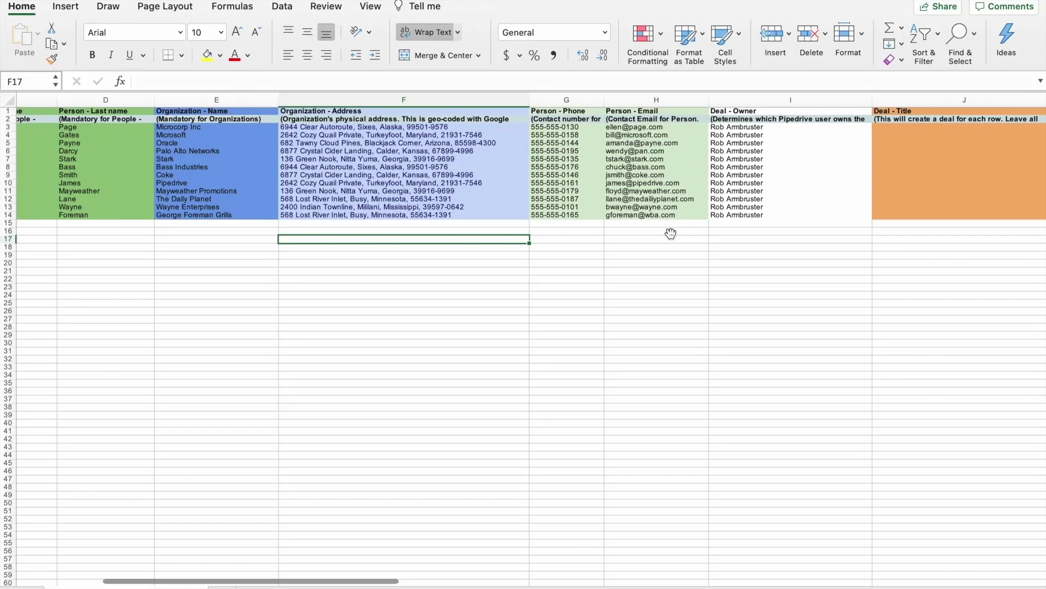
click(583, 238)
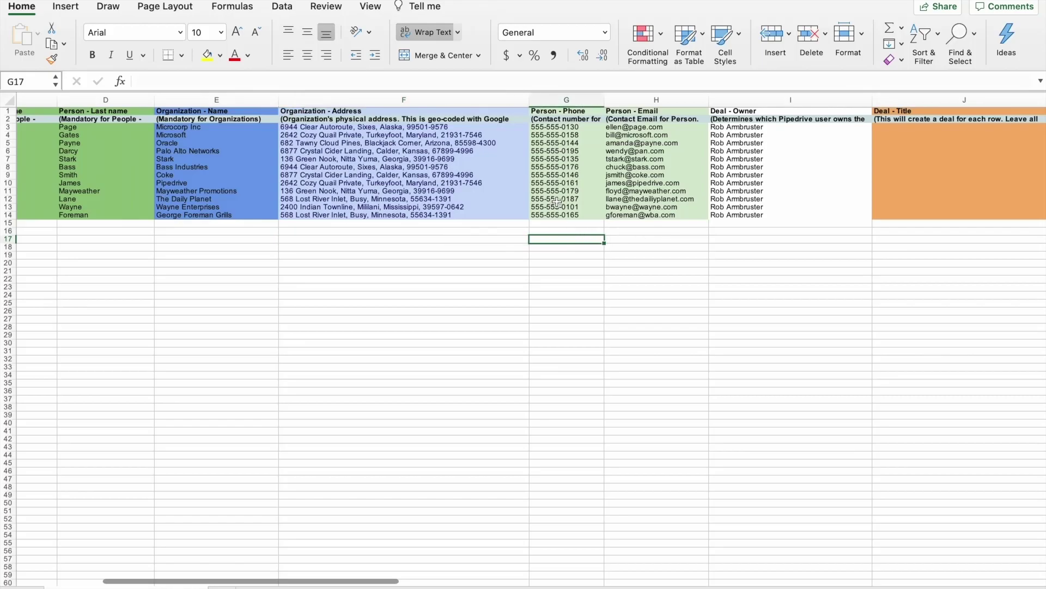
click(557, 102)
drag(557, 102, 613, 99)
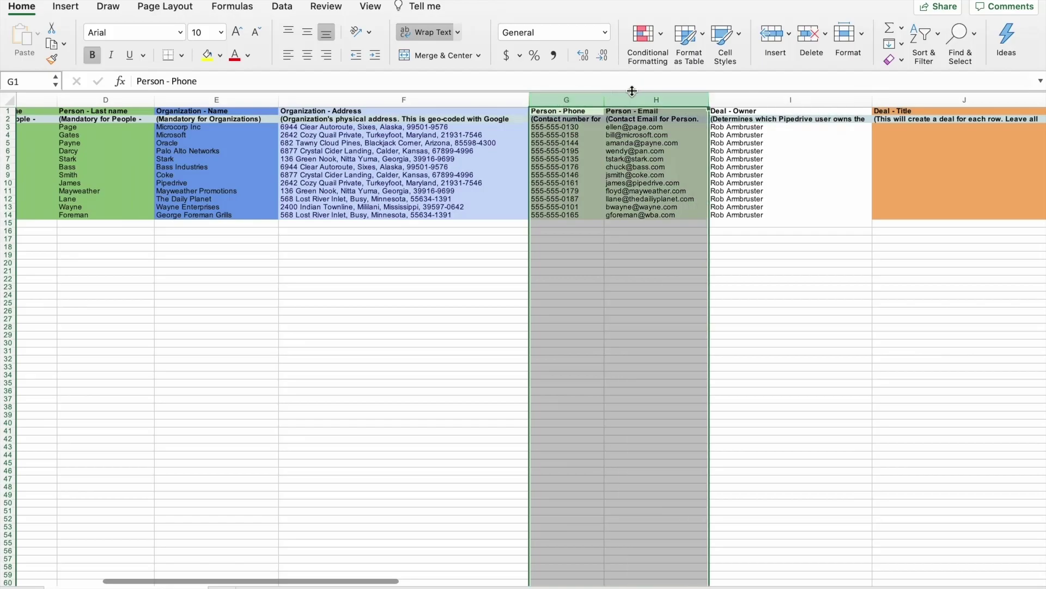
click(570, 170)
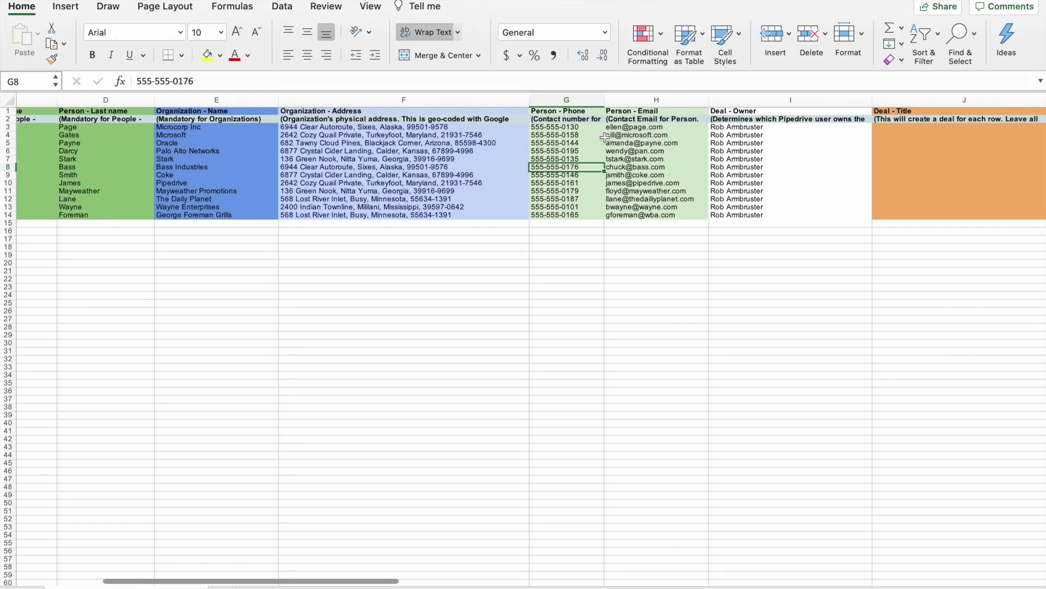
click(569, 118)
double_click(569, 119)
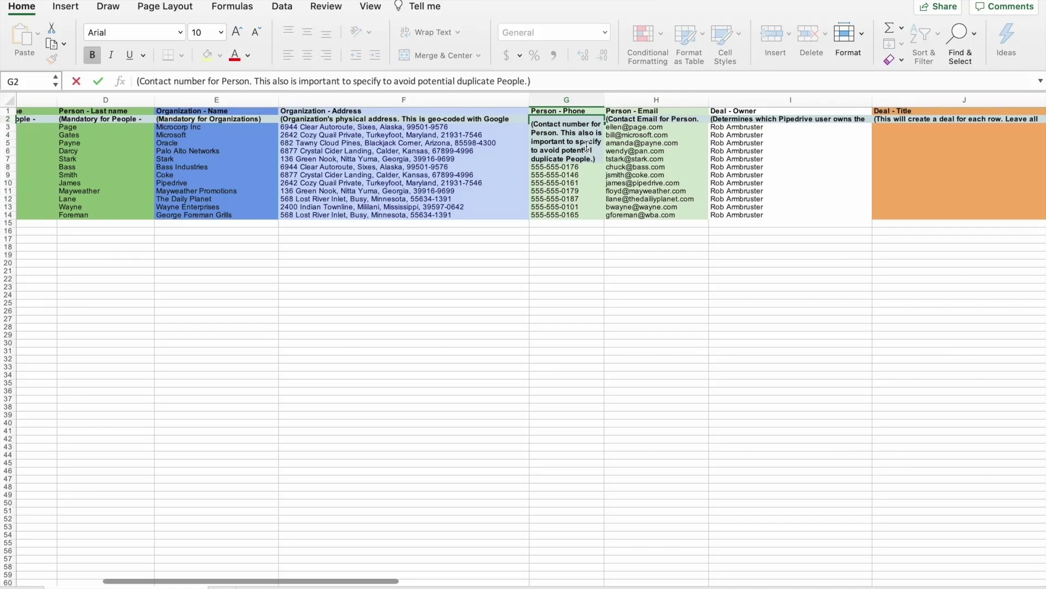
click(623, 119)
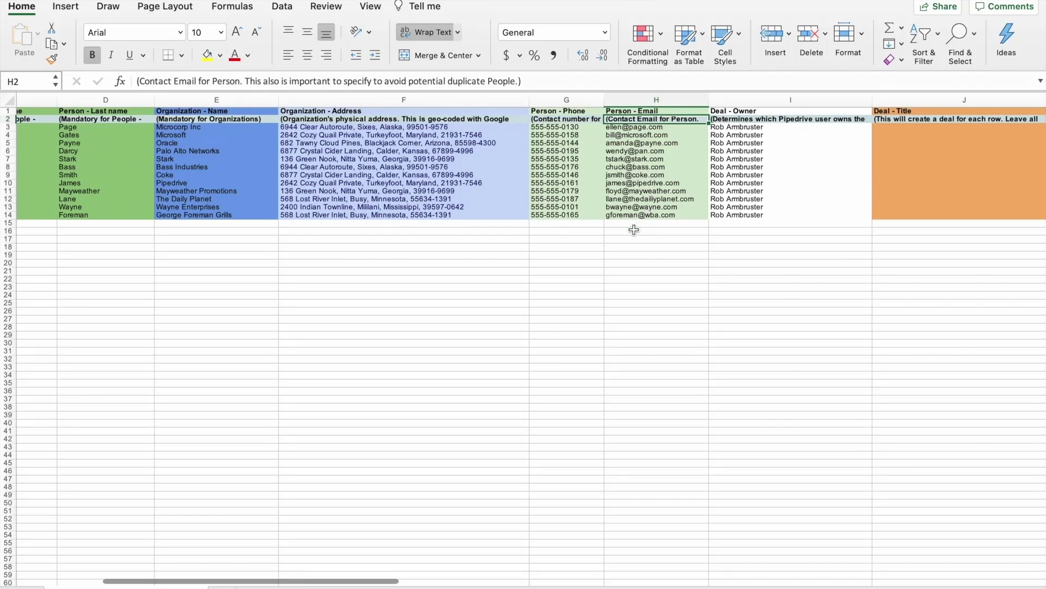
click(634, 230)
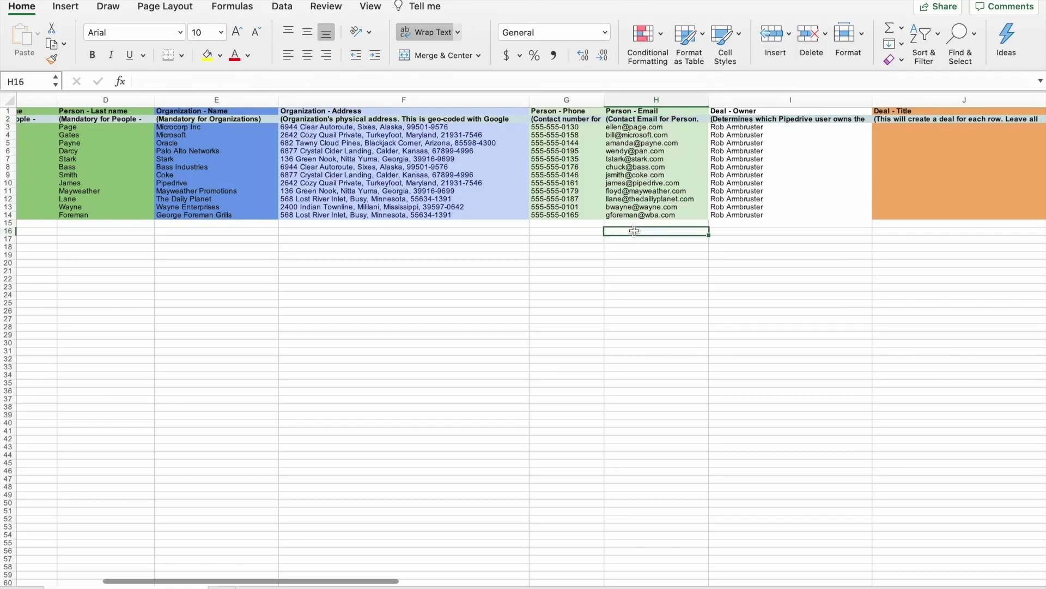
click(720, 233)
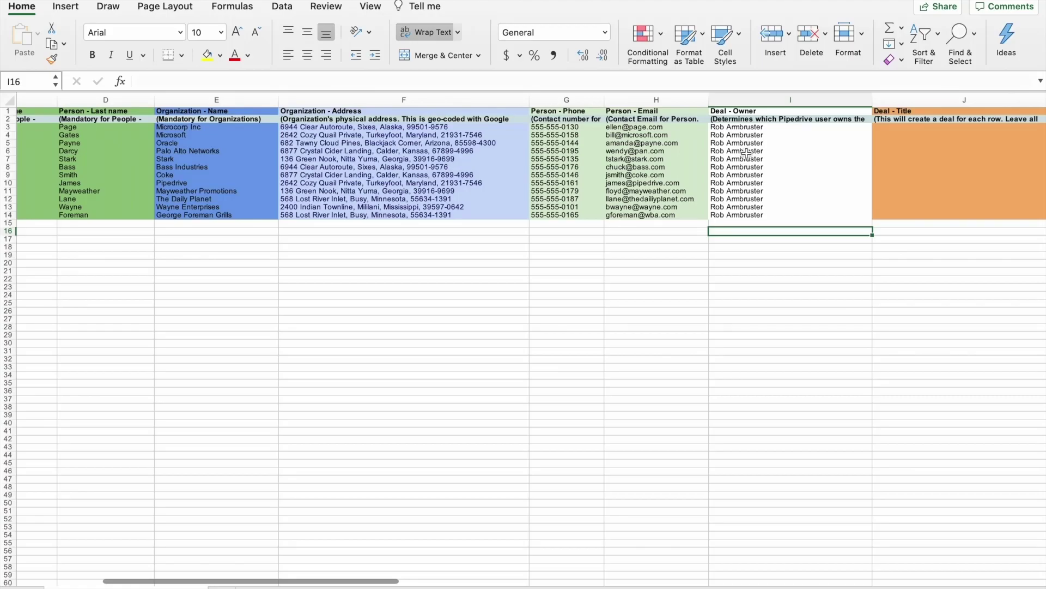
click(736, 145)
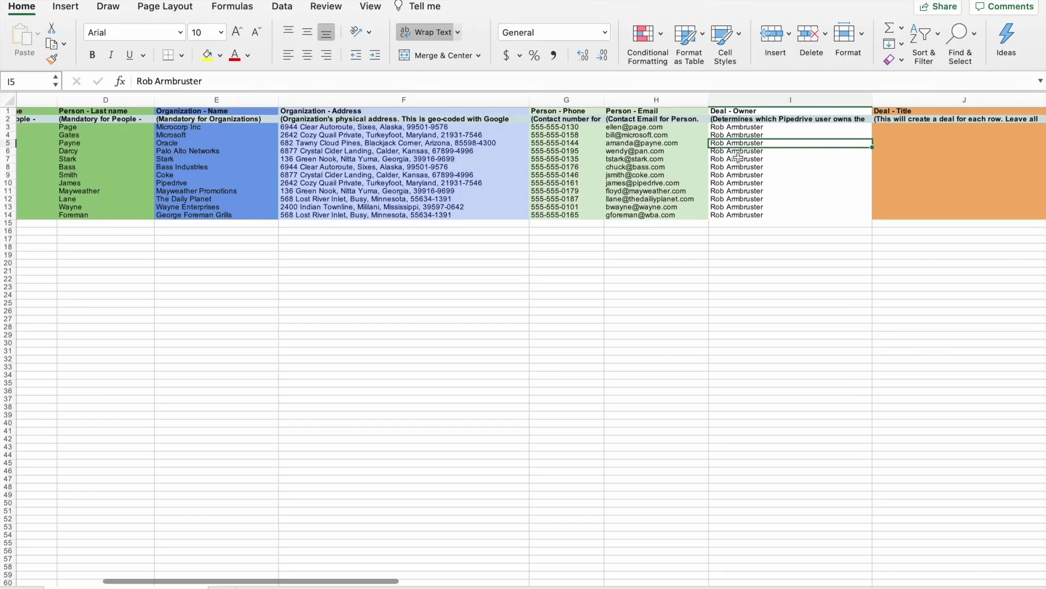
click(740, 159)
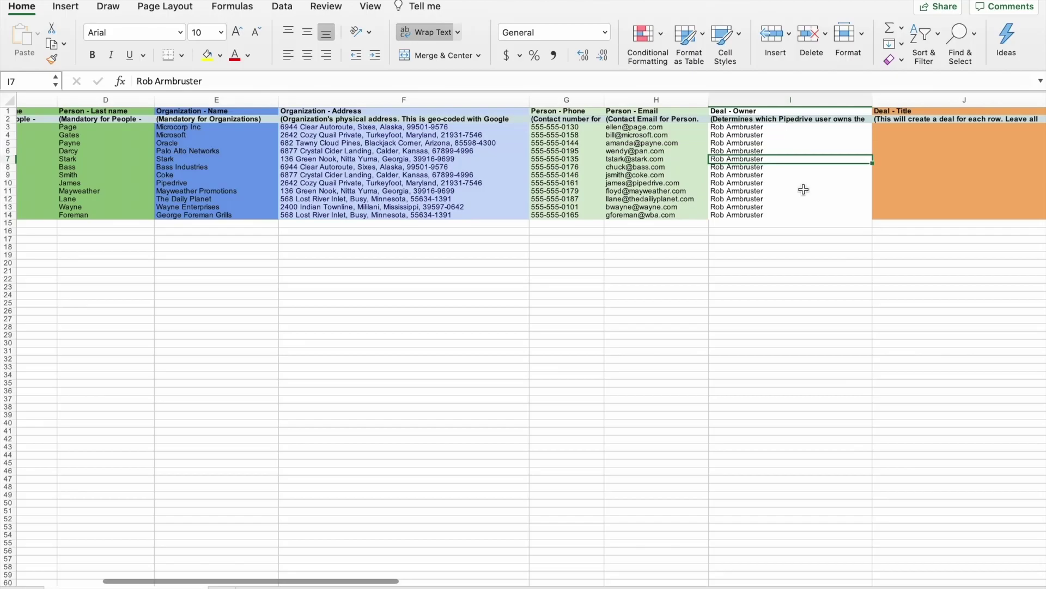
scroll(802, 188, right, 5)
scroll(804, 189, right, 5)
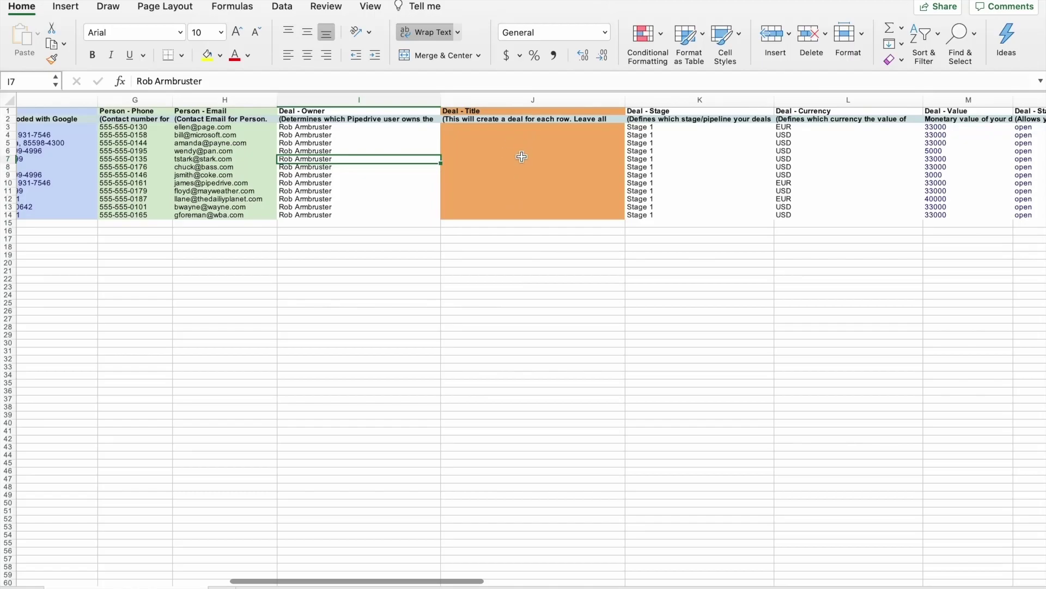
scroll(521, 157, left, 10)
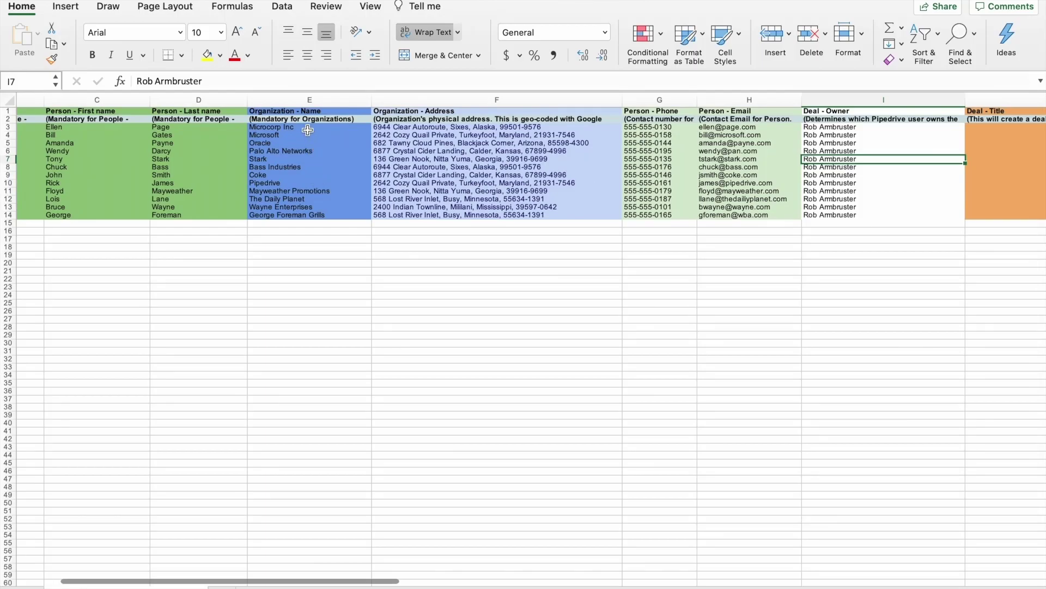
scroll(306, 128, right, 10)
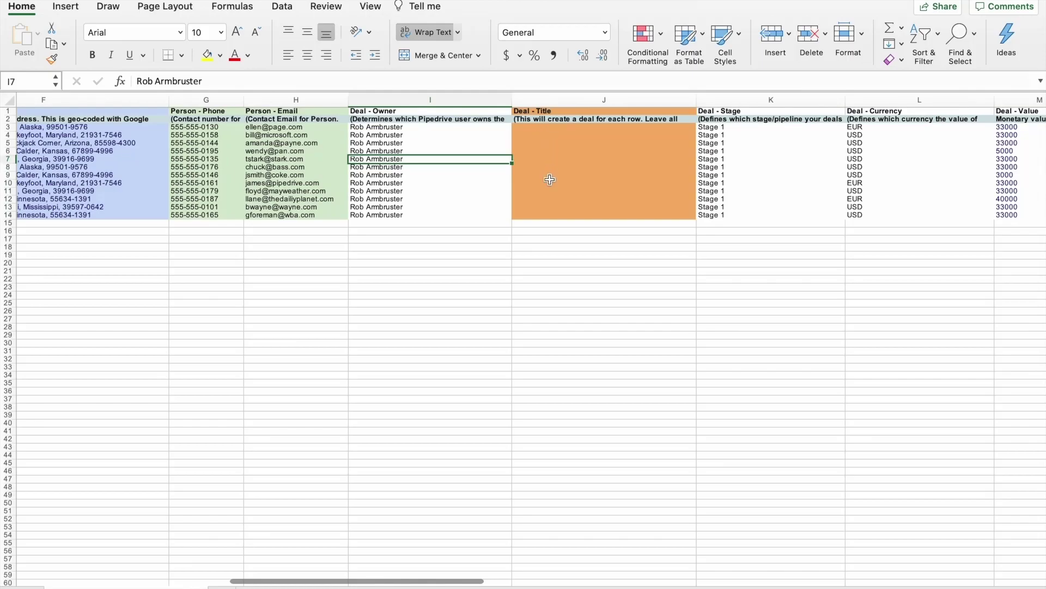
click(560, 127)
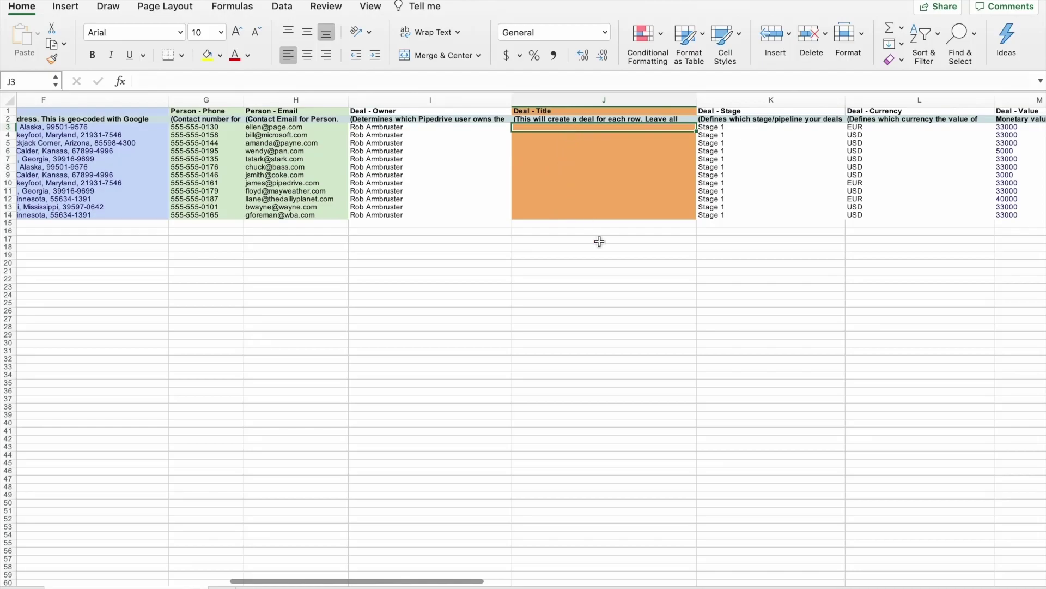
scroll(608, 185, right, 5)
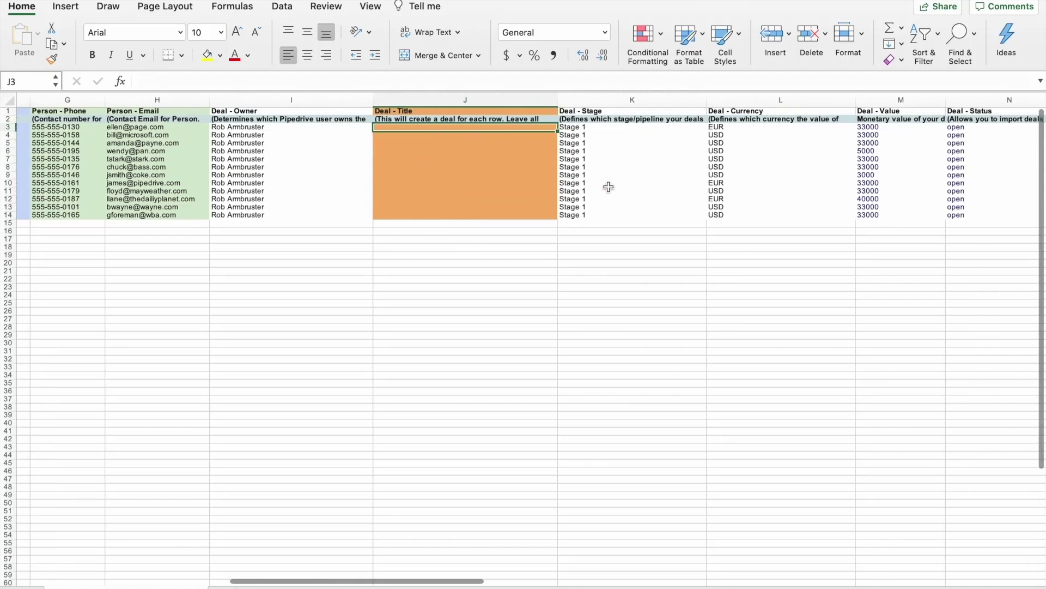
scroll(609, 187, right, 8)
scroll(608, 186, right, 2)
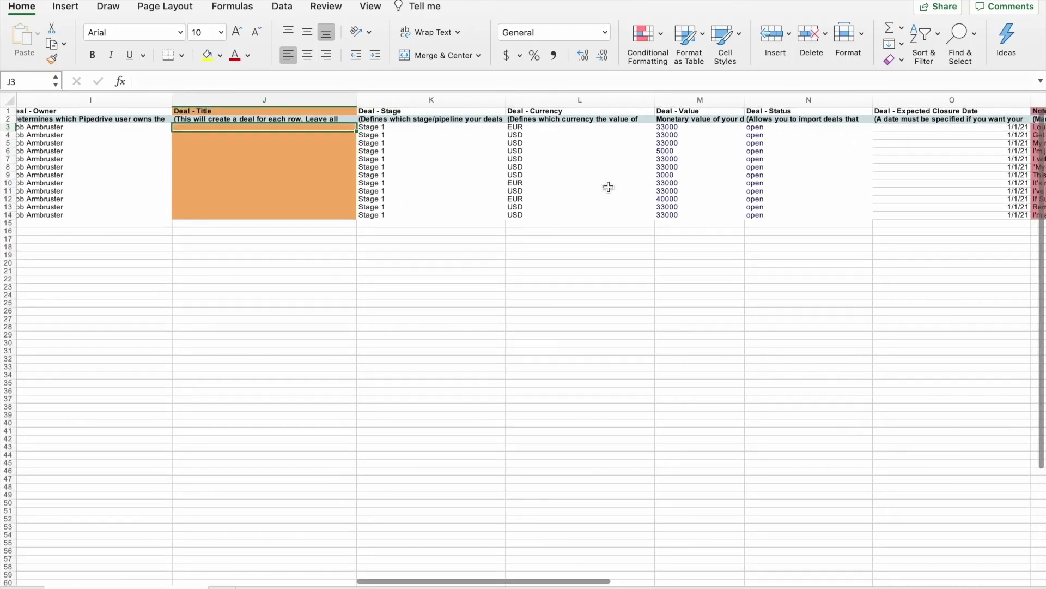
Read the full Deal - Stage description in K2 and leave it unchanged
click(420, 119)
double_click(421, 119)
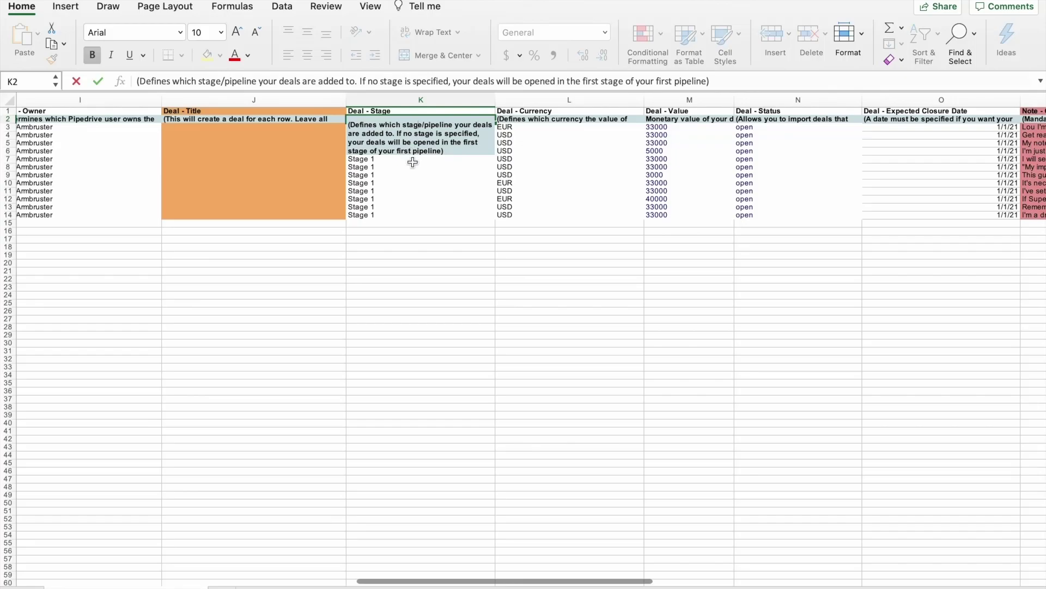
click(408, 240)
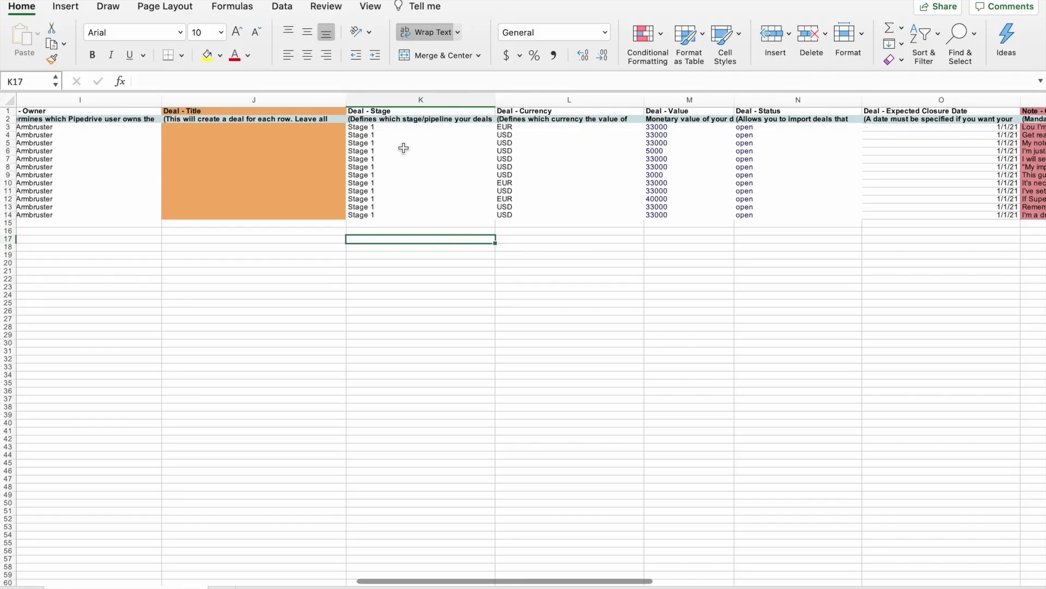
scroll(492, 167, right, 3)
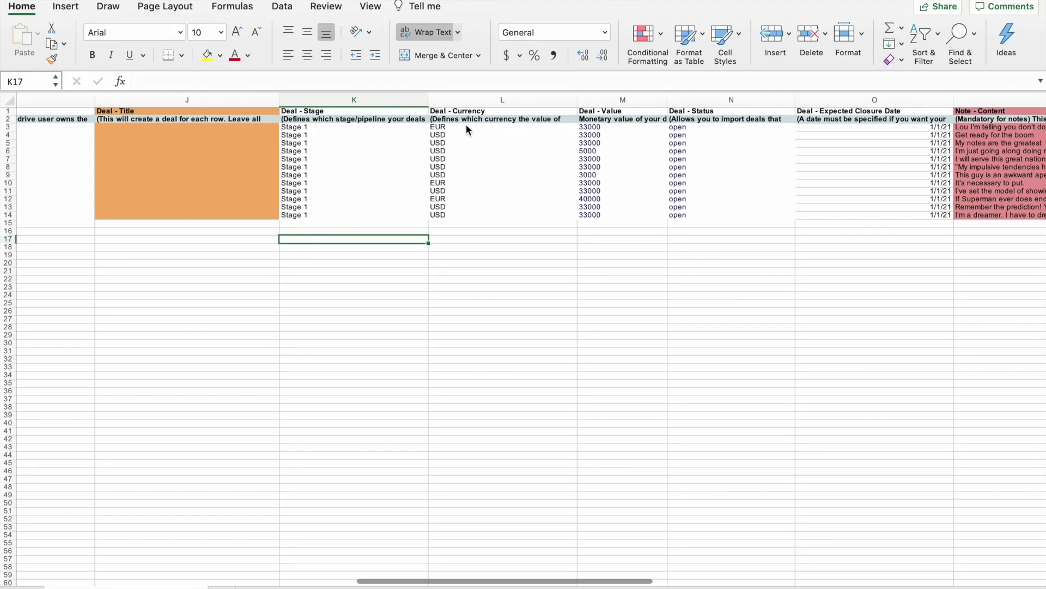
click(471, 143)
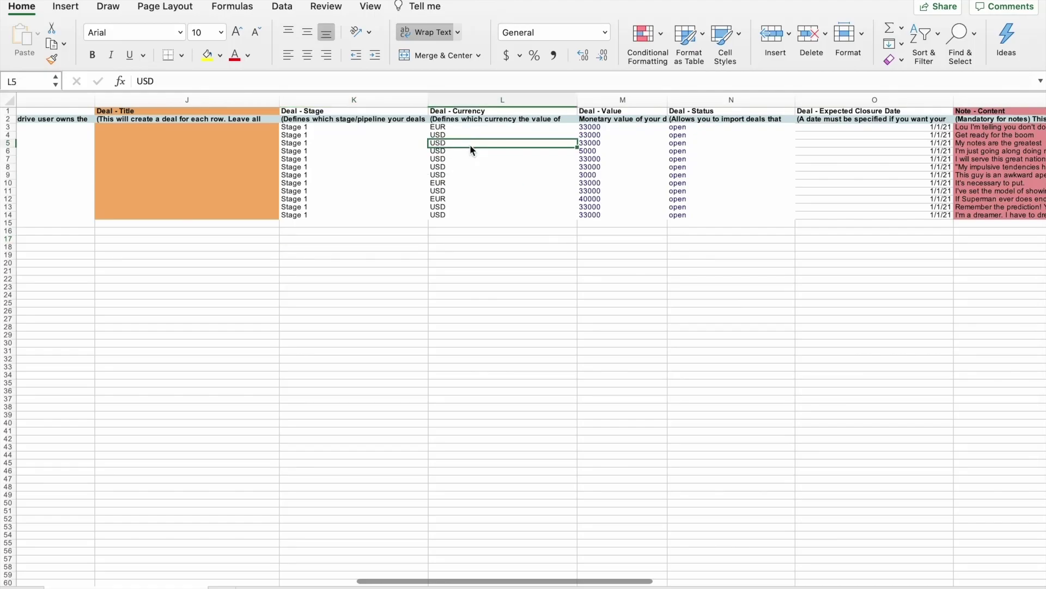
click(470, 183)
click(463, 151)
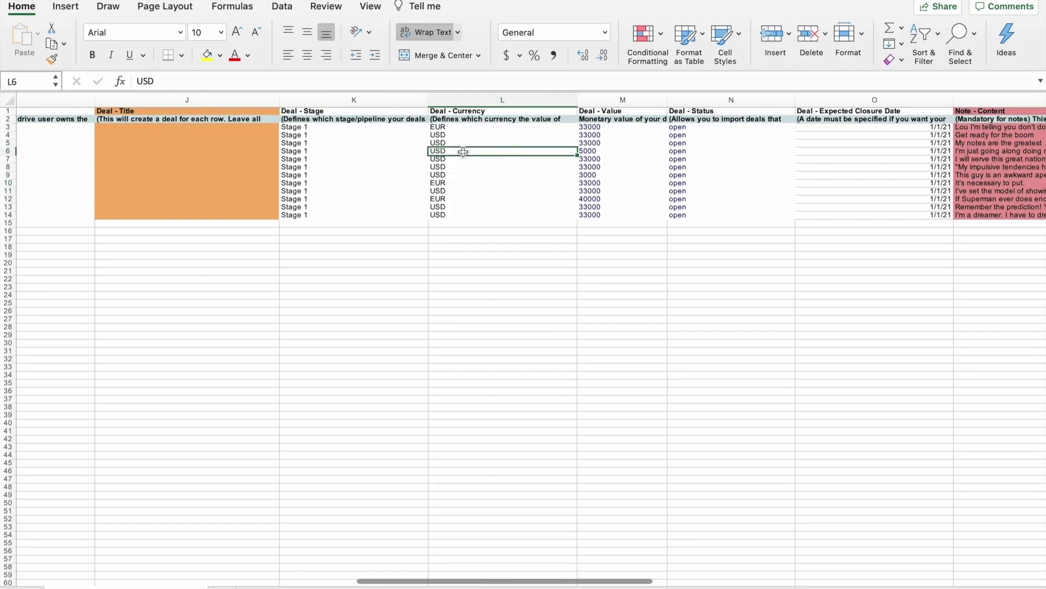
scroll(507, 212, right, 3)
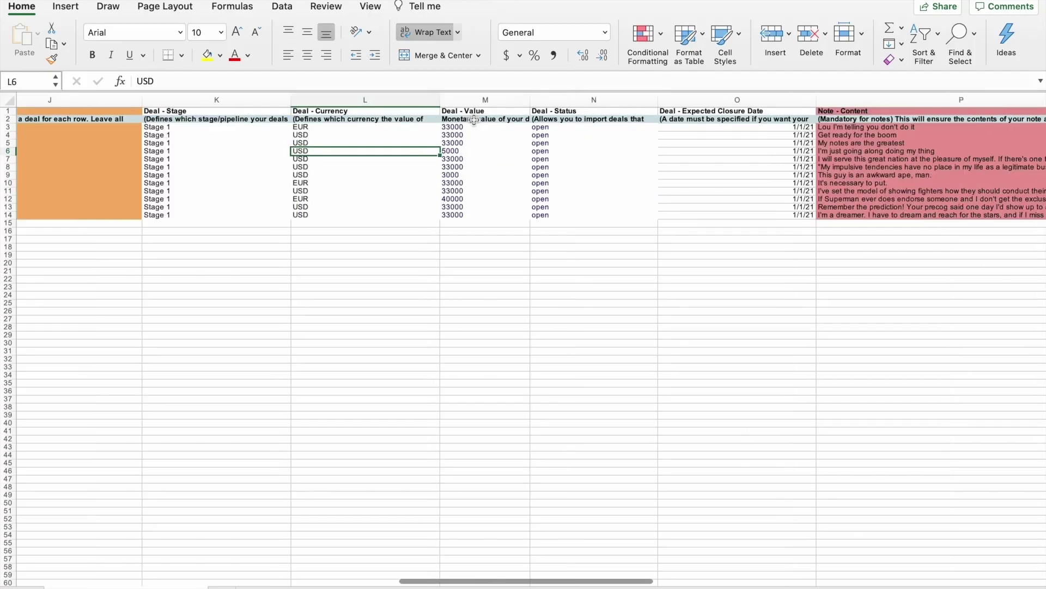
Read the Deal - Value description and check the 5000 and 3000 deal values
double_click(473, 120)
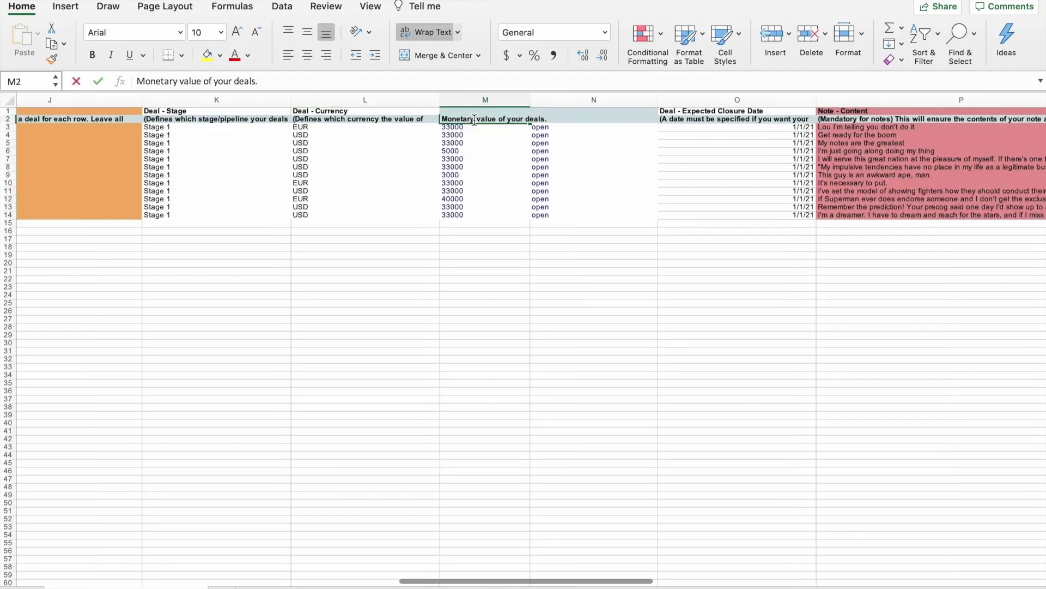
click(484, 151)
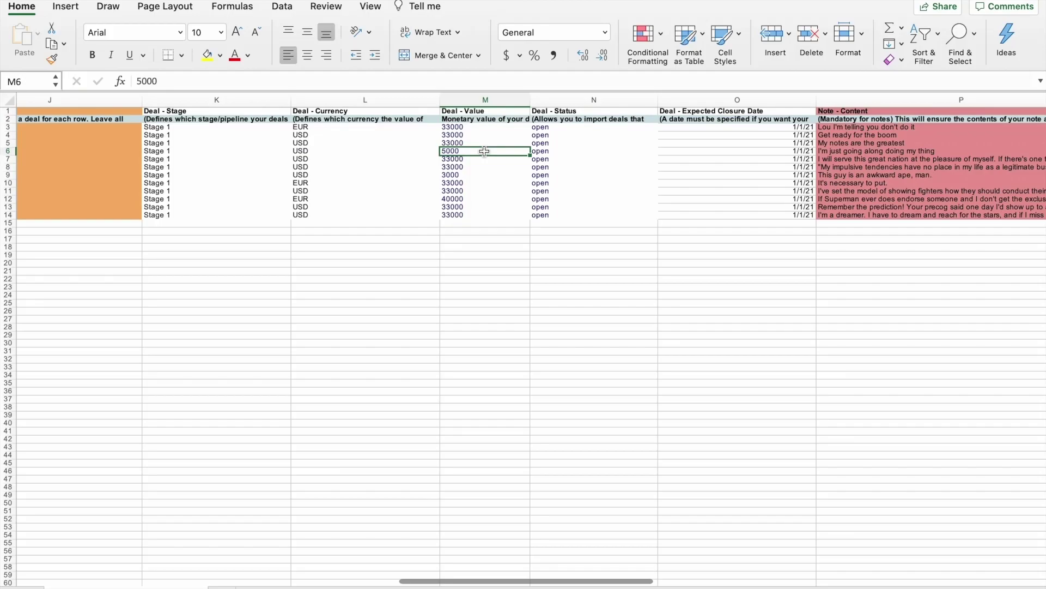
click(473, 176)
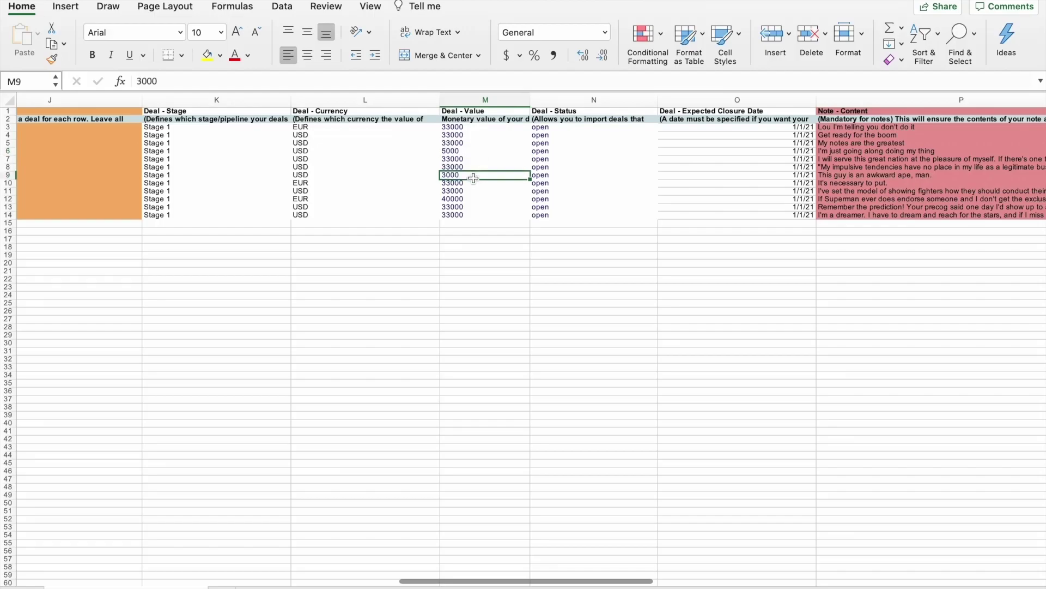
Widen column M to fit the description, then check values in rows 7, 10 and 5
drag(530, 97, 546, 97)
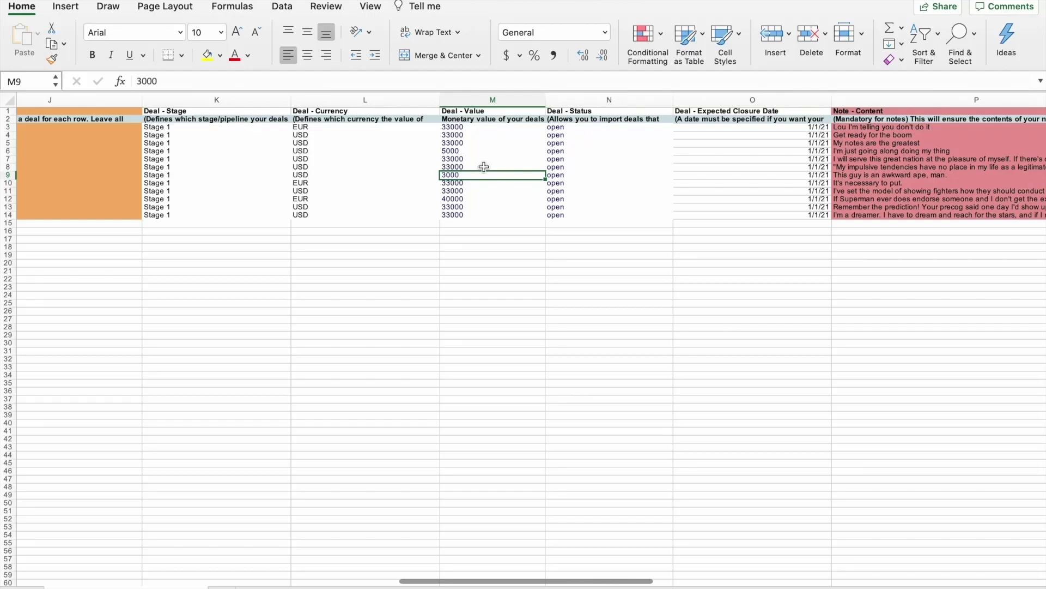
click(467, 158)
click(472, 182)
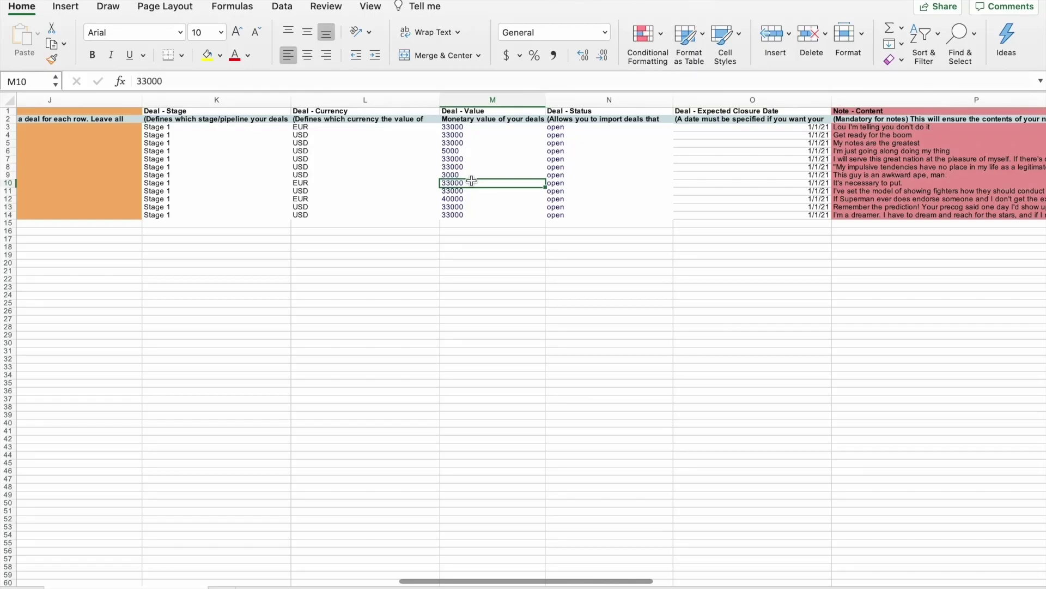
click(470, 143)
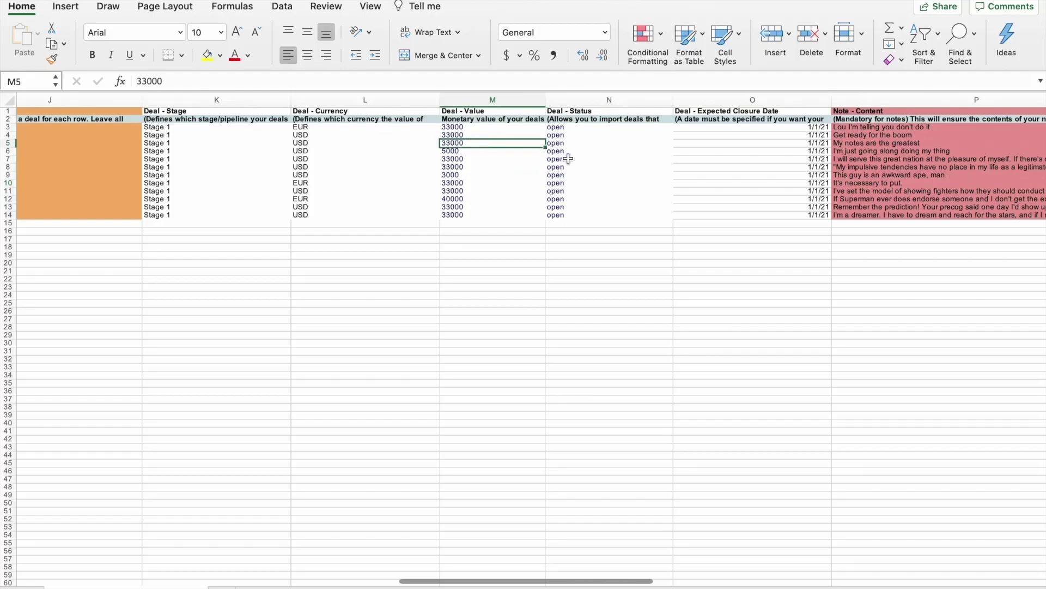
scroll(607, 160, right, 2)
scroll(608, 160, right, 4)
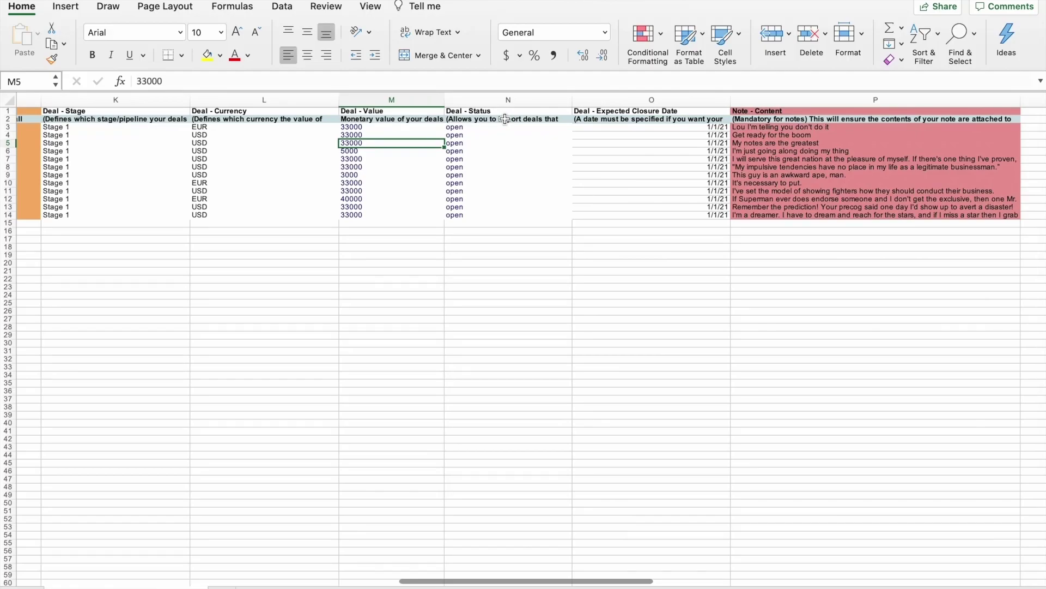
double_click(508, 119)
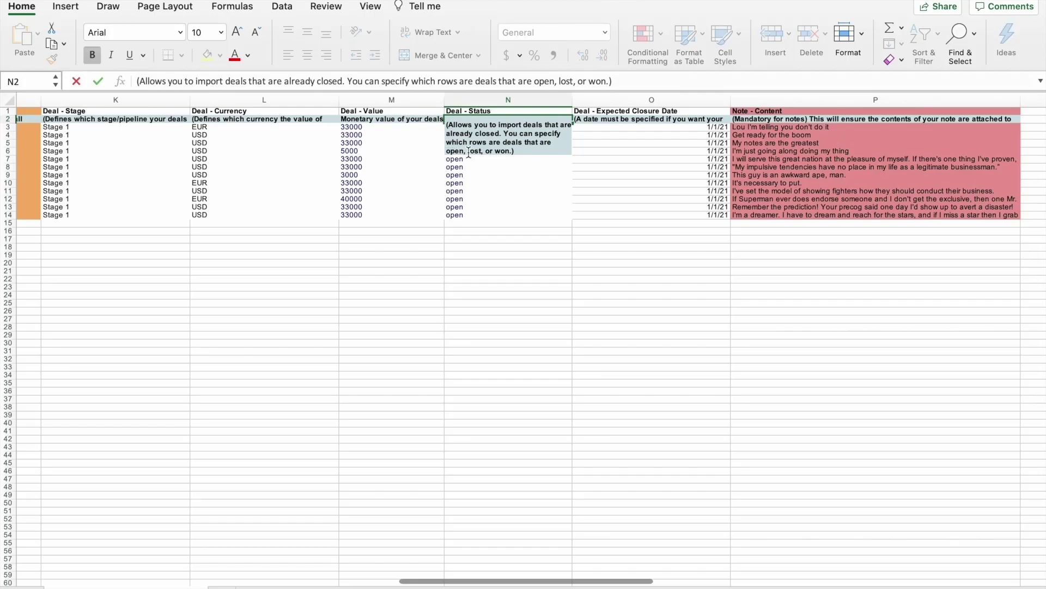
drag(469, 152, 479, 153)
click(490, 187)
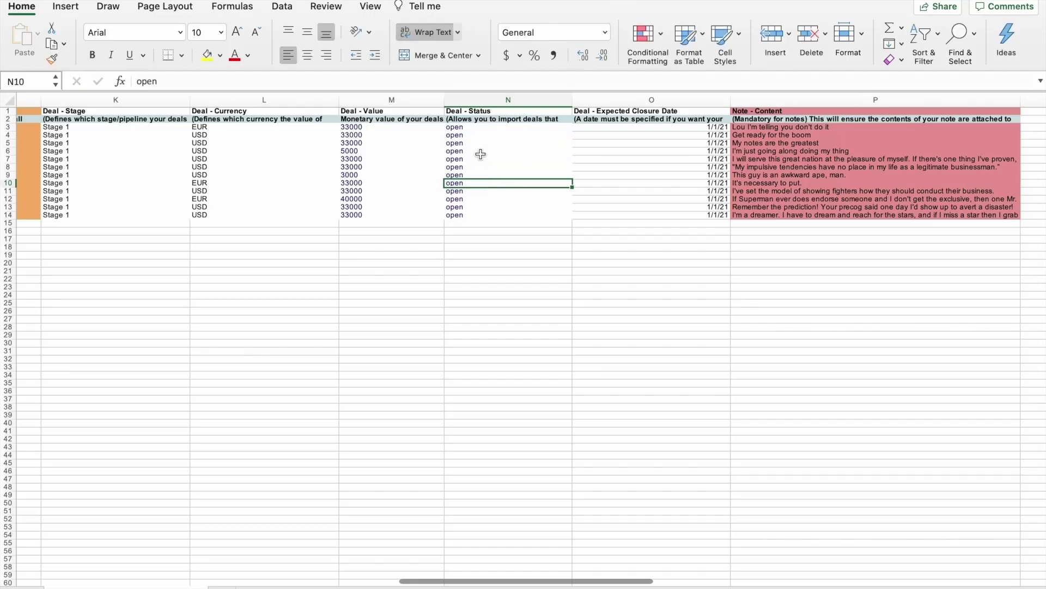
click(481, 127)
drag(481, 127, 486, 210)
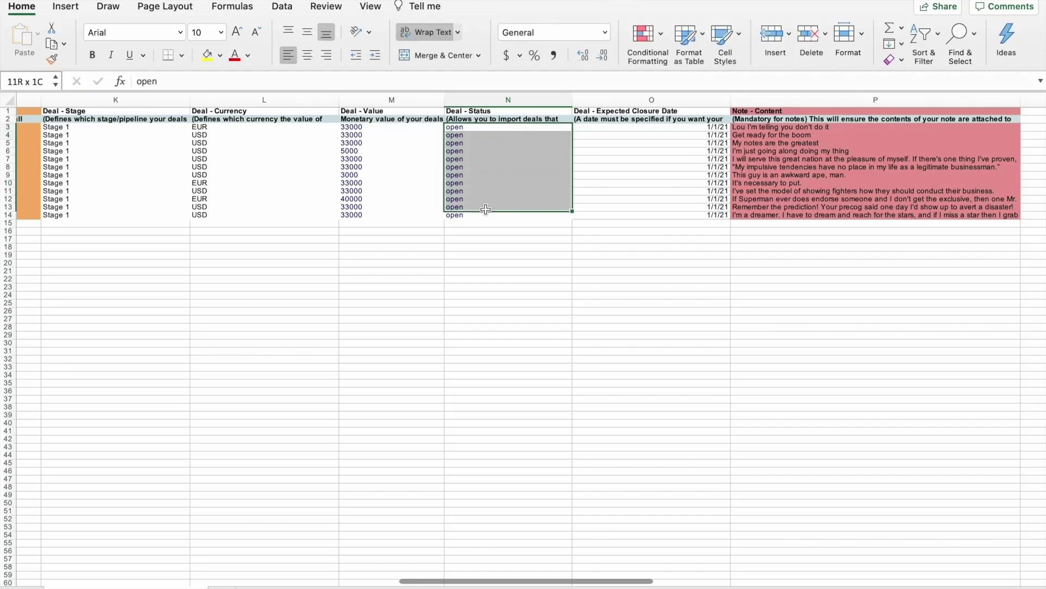
click(472, 173)
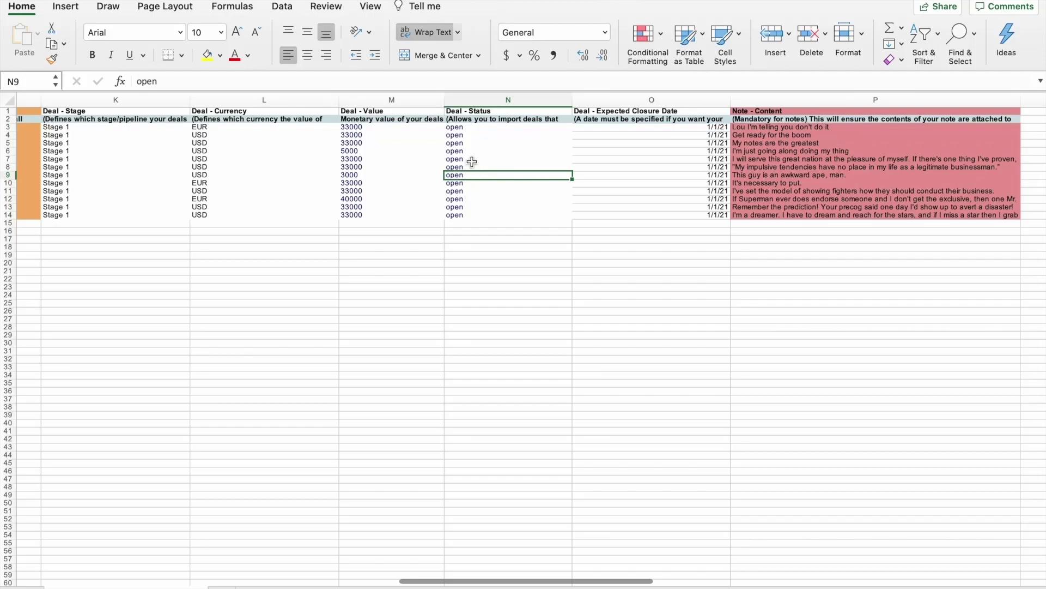
click(477, 151)
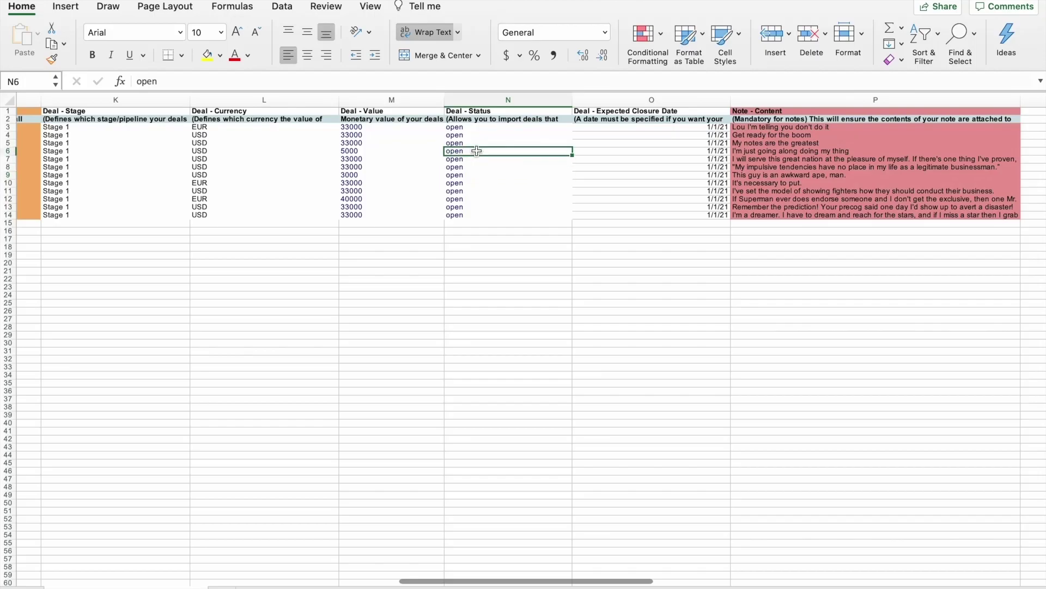
click(611, 127)
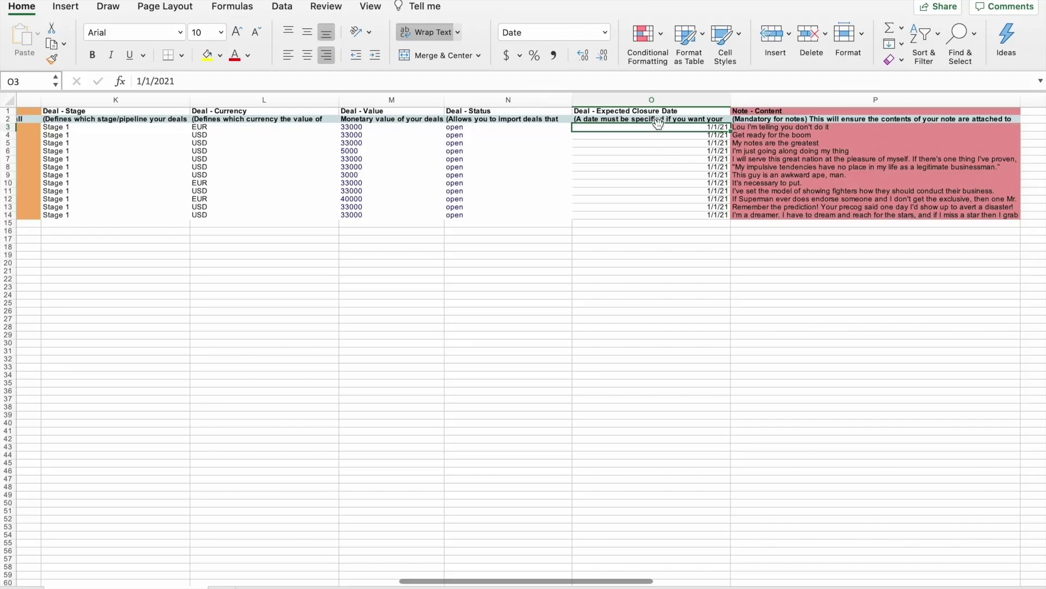
click(671, 198)
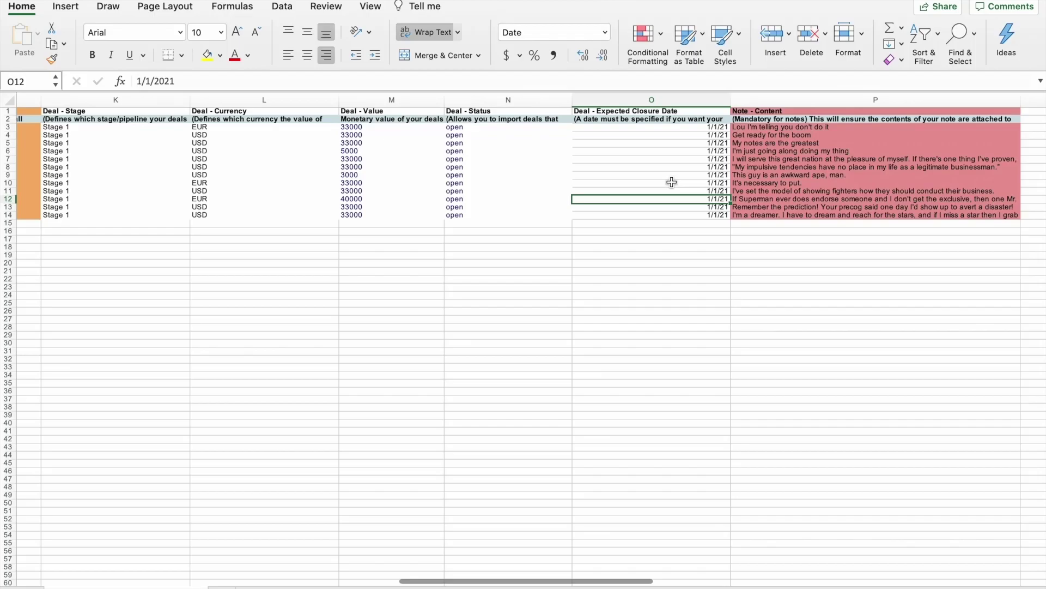
click(672, 153)
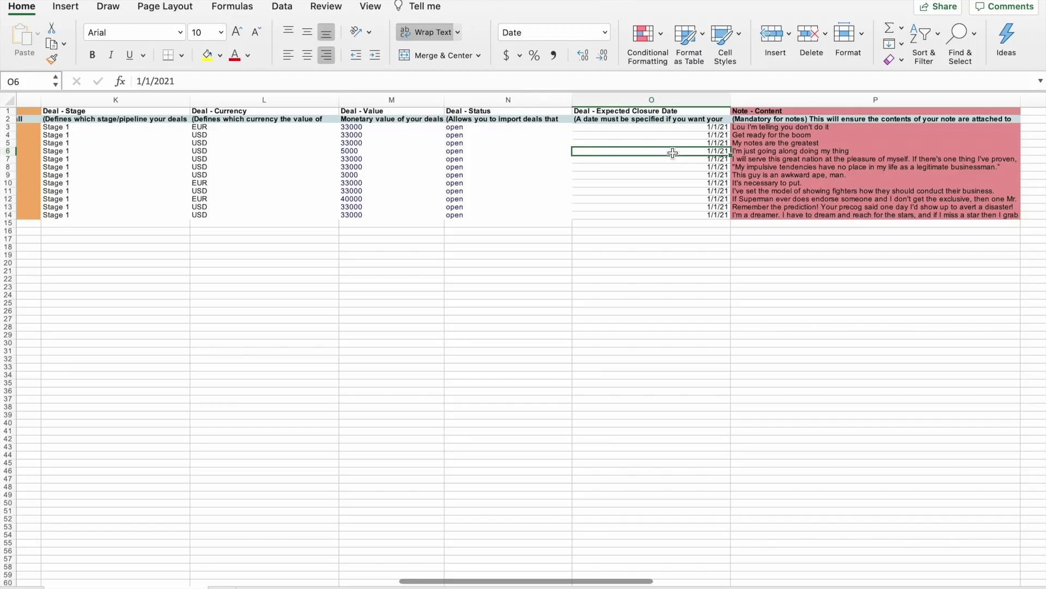
click(684, 184)
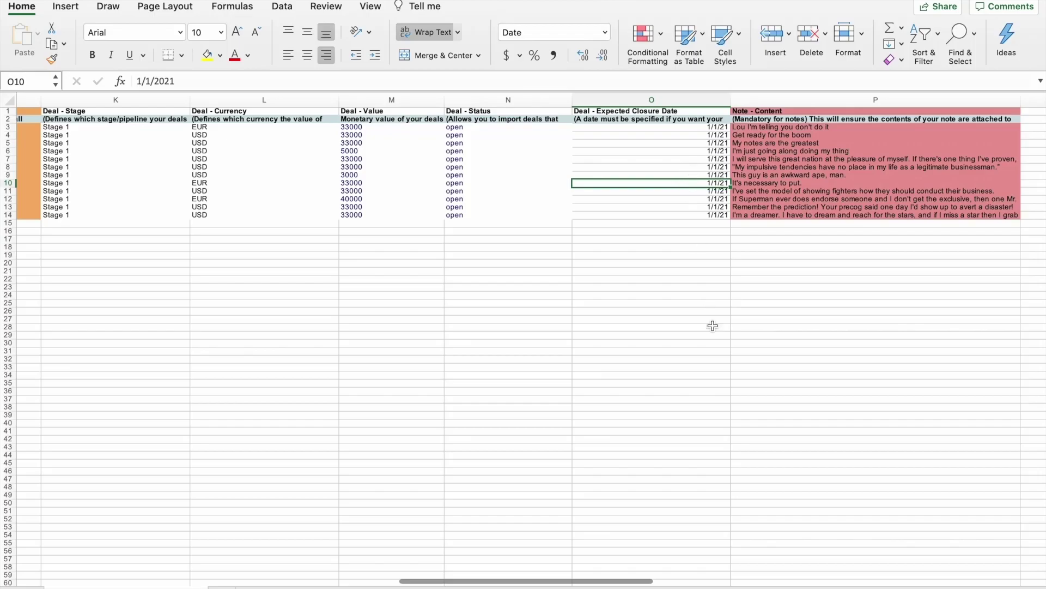
scroll(712, 325, right, 5)
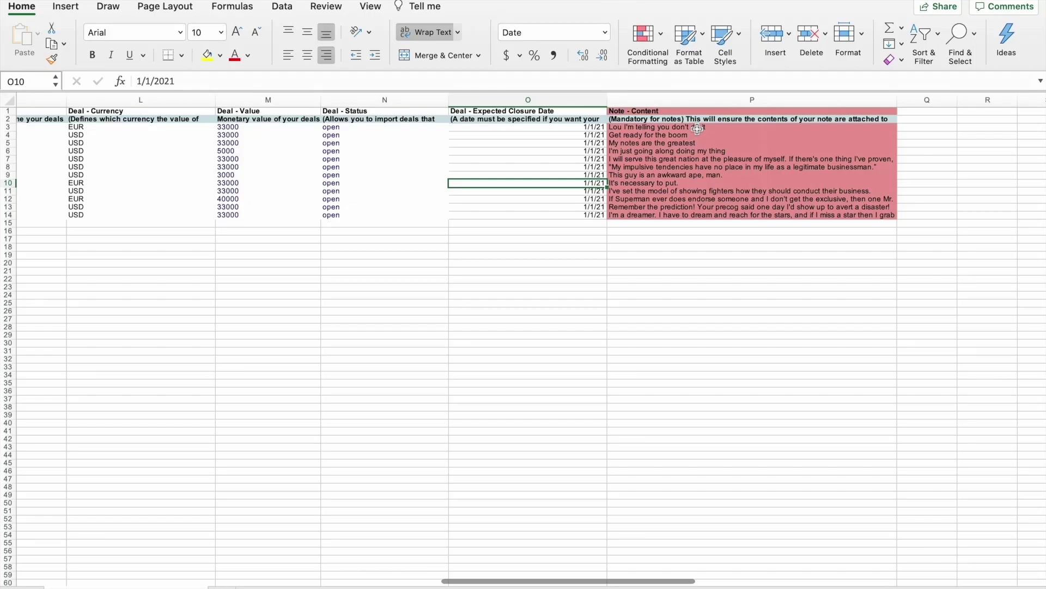
click(697, 128)
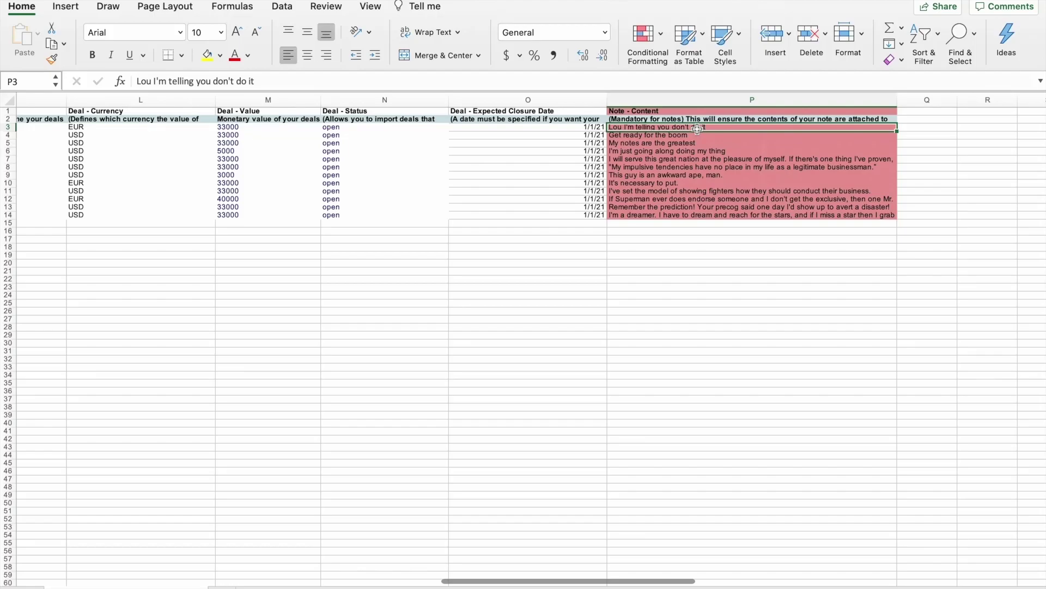
click(681, 138)
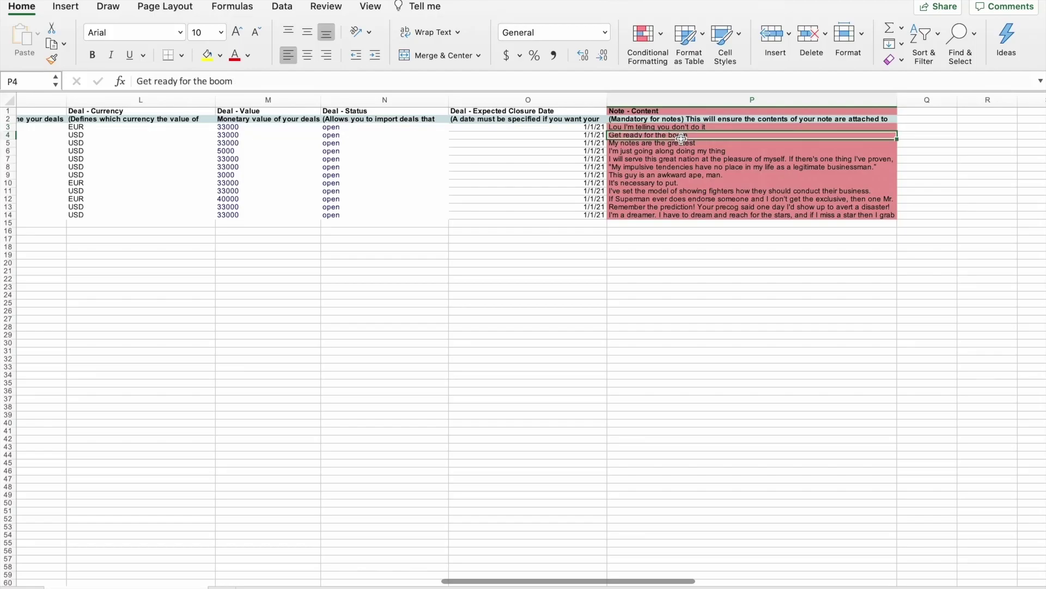
click(685, 143)
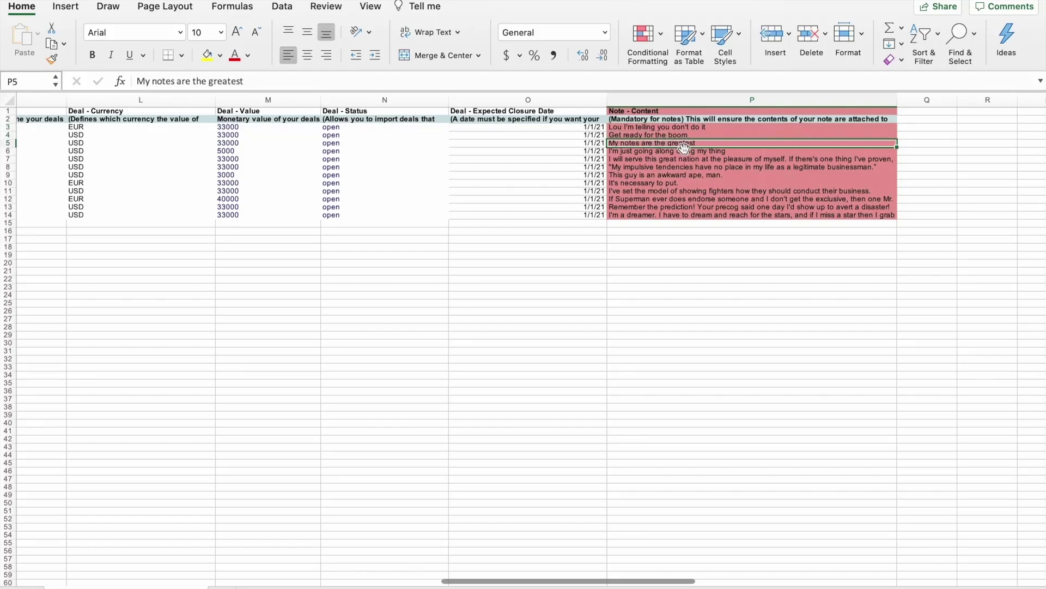
scroll(511, 171, left, 15)
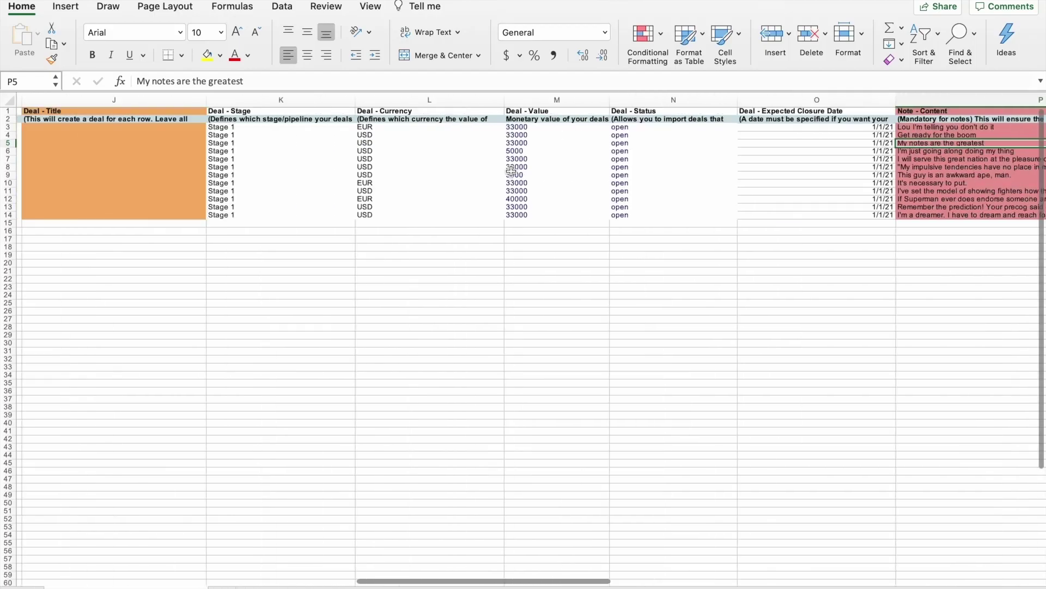
scroll(512, 171, left, 10)
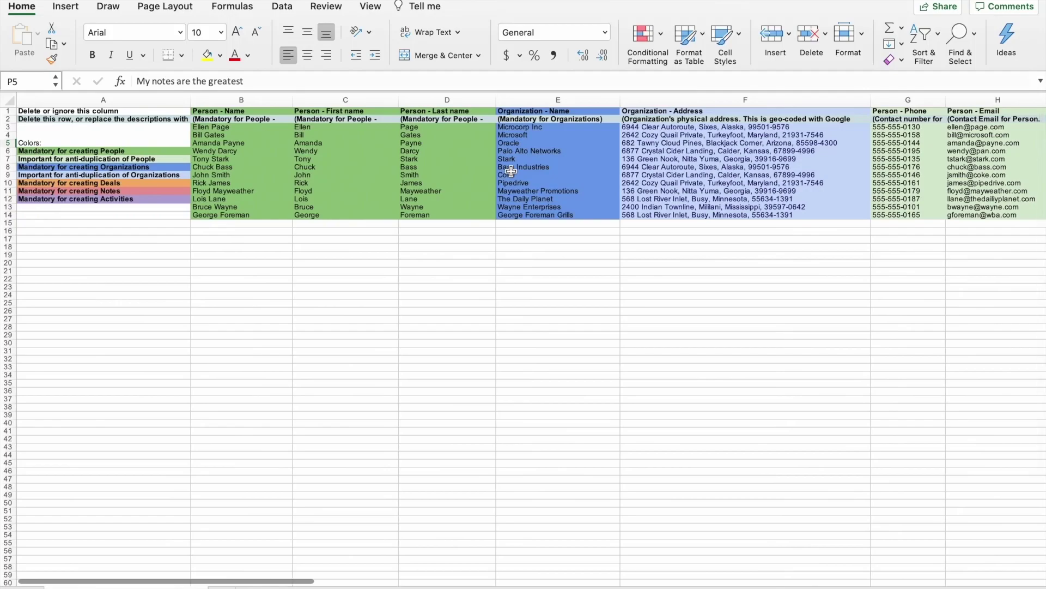
scroll(512, 171, right, 5)
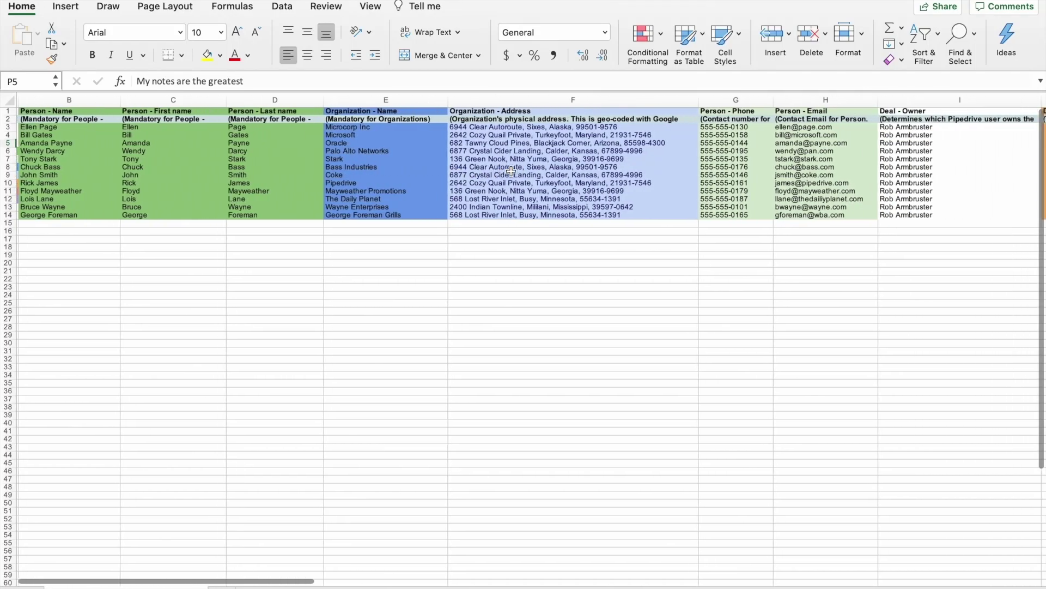
scroll(511, 171, right, 3)
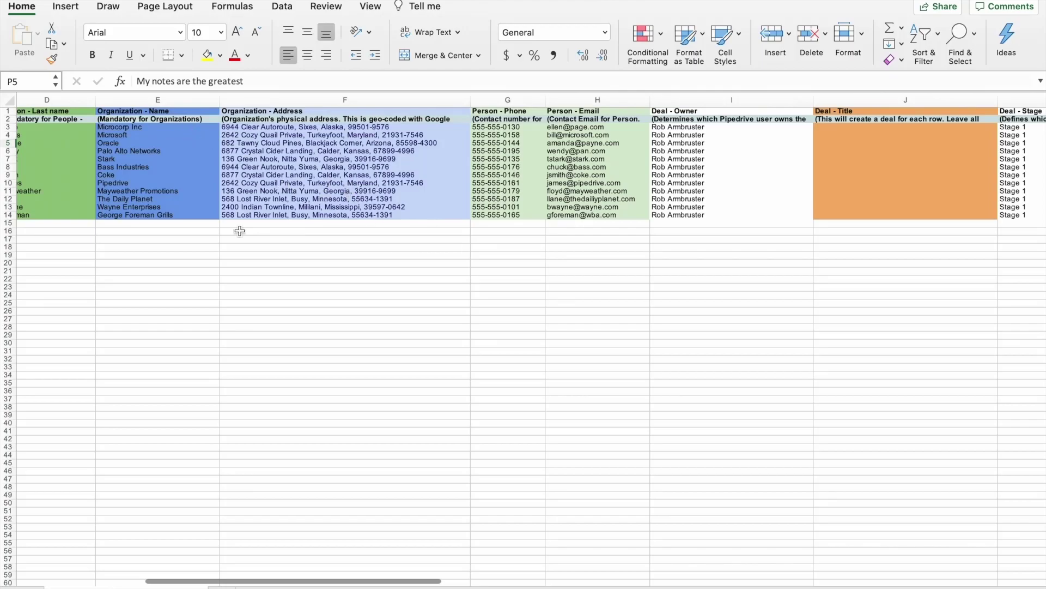
scroll(460, 155, left, 6)
scroll(464, 156, left, 3)
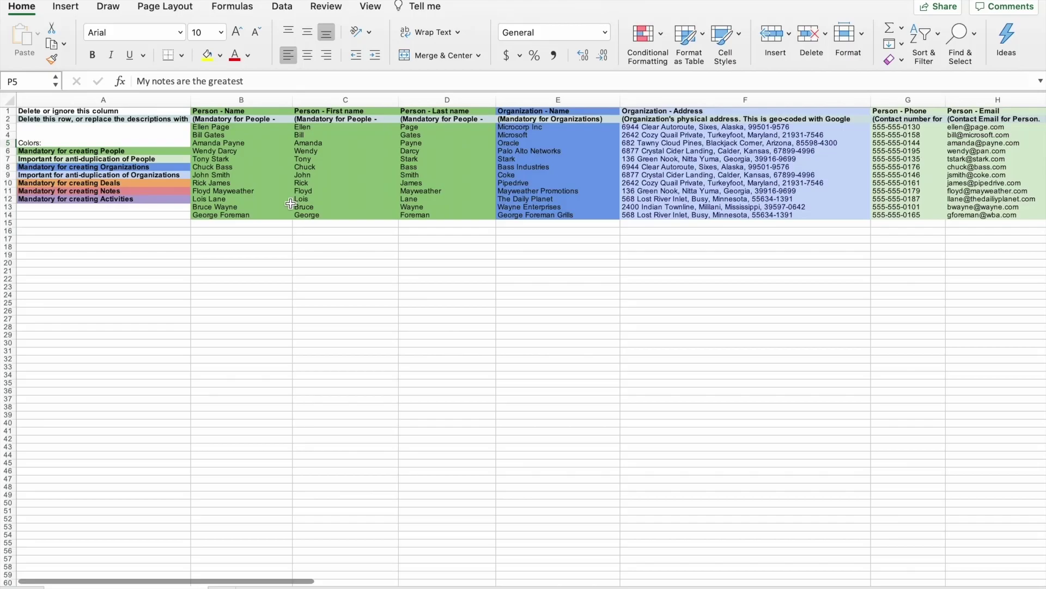
Delete row 2 containing the column descriptions
click(9, 119)
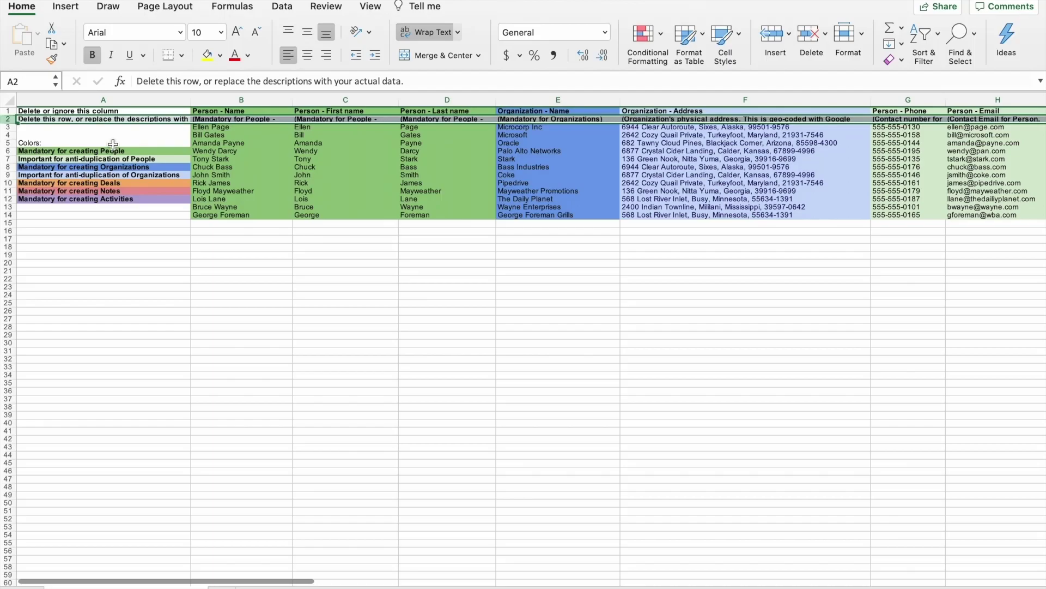
right_click(57, 119)
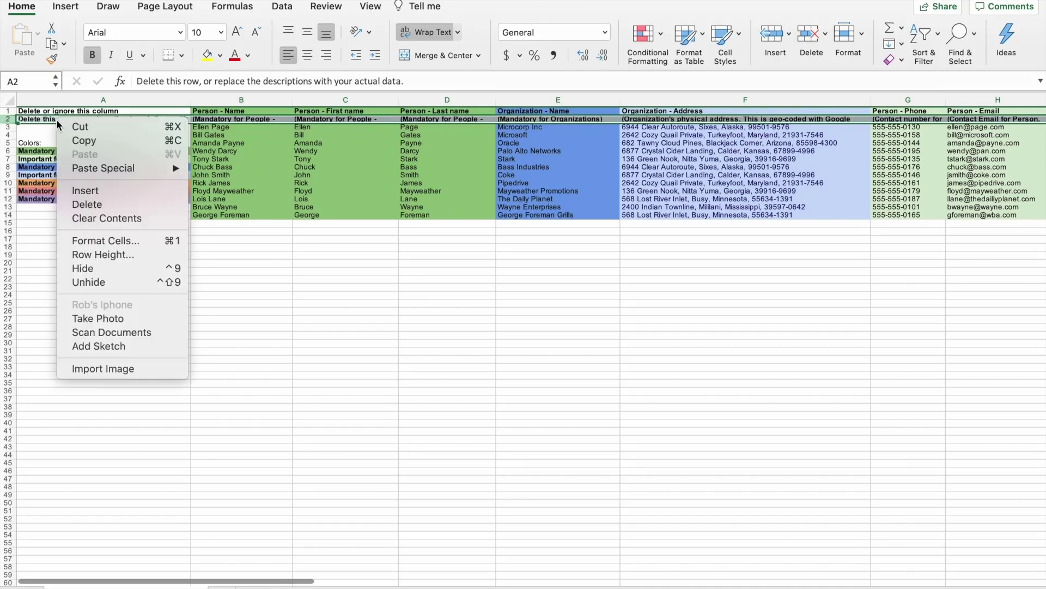
click(110, 203)
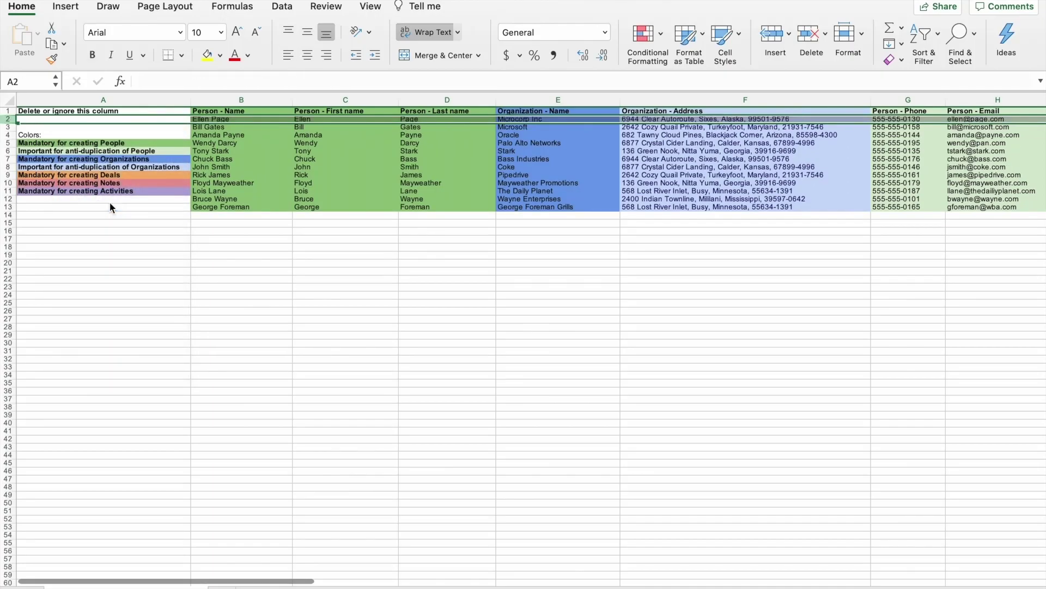
click(83, 128)
Delete instructions column A so Person - Name leads the sheet
click(85, 111)
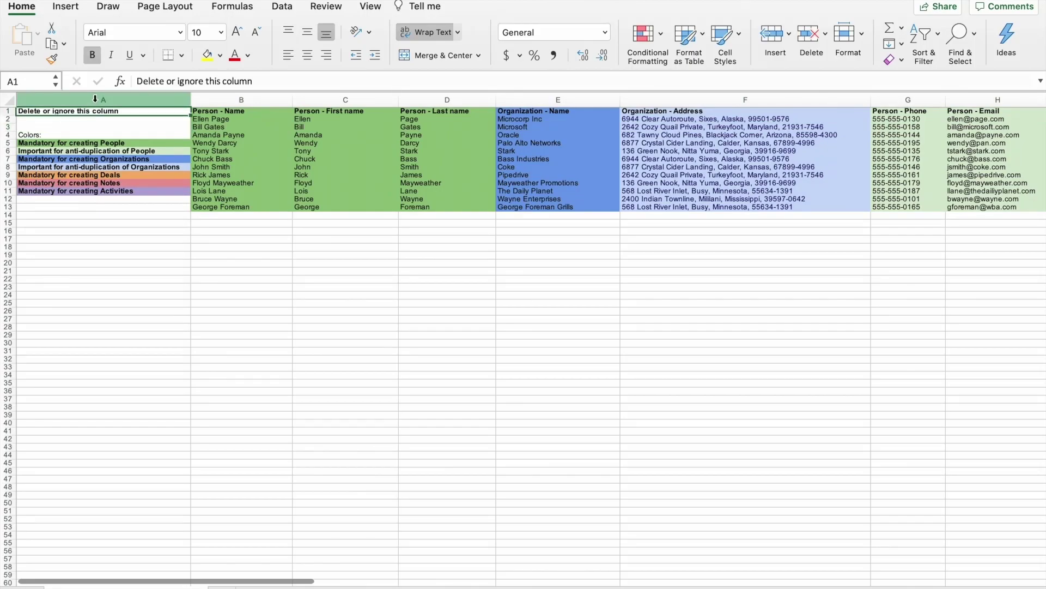
click(95, 99)
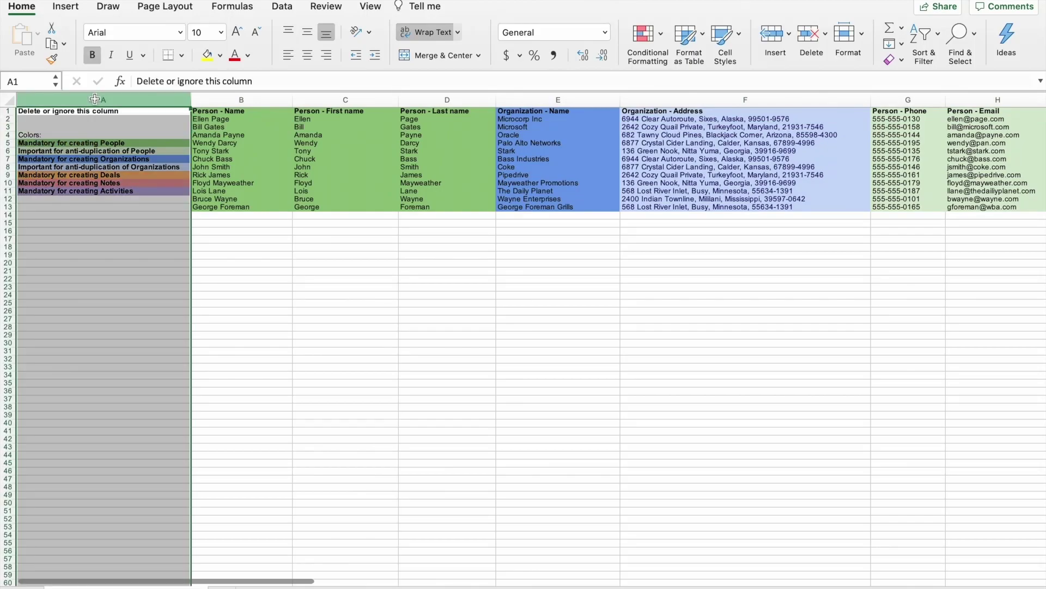
right_click(104, 261)
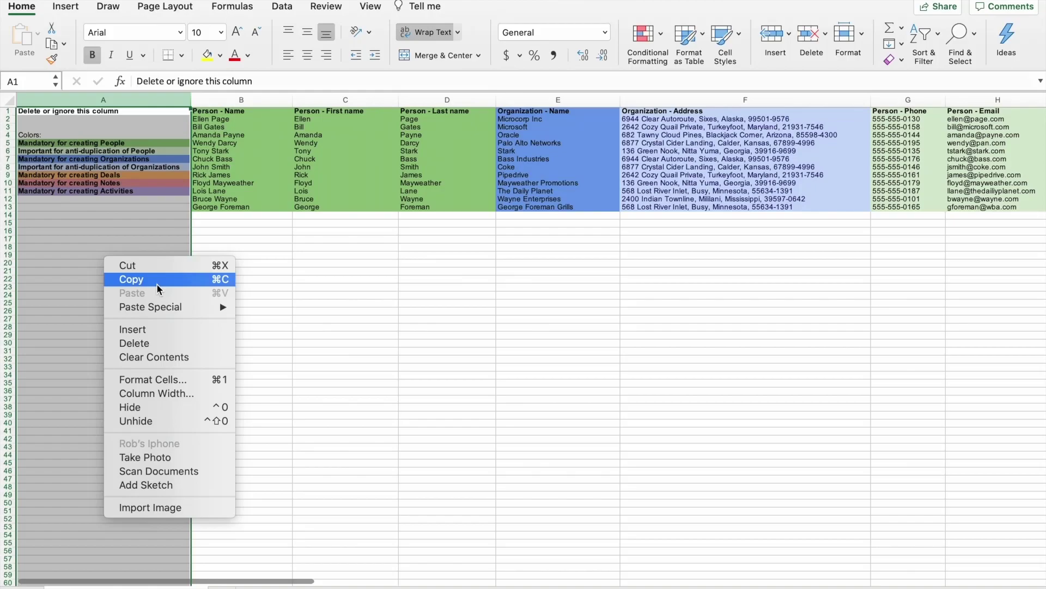
click(157, 345)
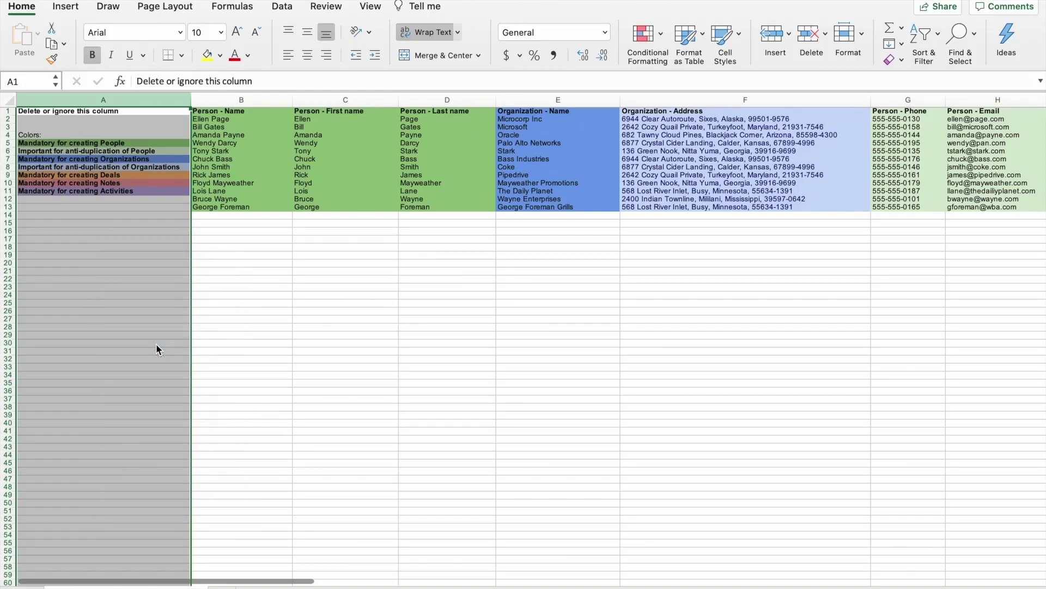
click(207, 307)
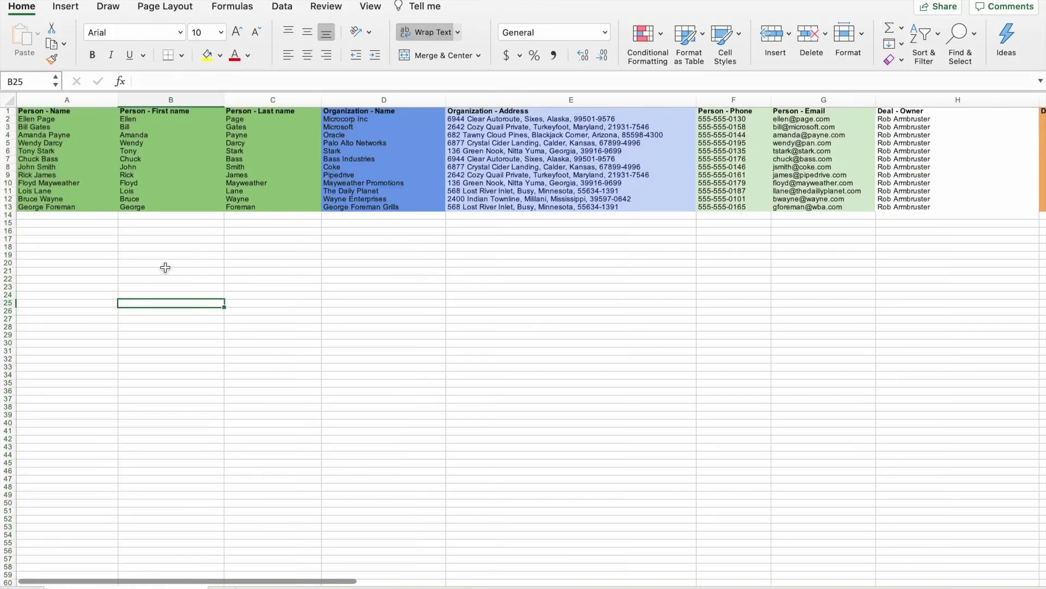
Scroll right through the cleaned columns to Note - Content and back
scroll(367, 278, right, 3)
scroll(368, 278, right, 15)
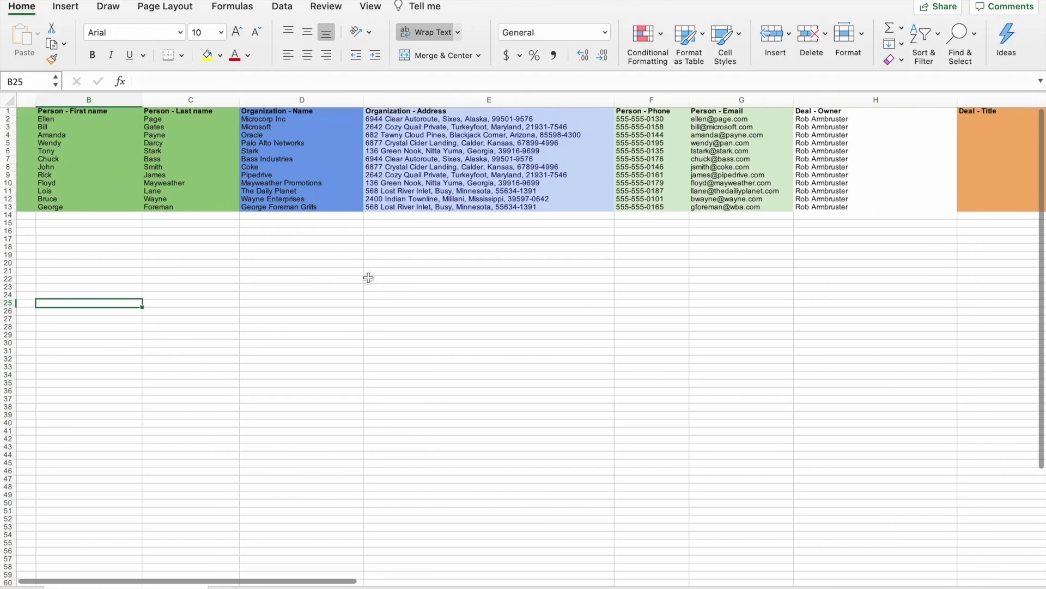
scroll(369, 278, right, 6)
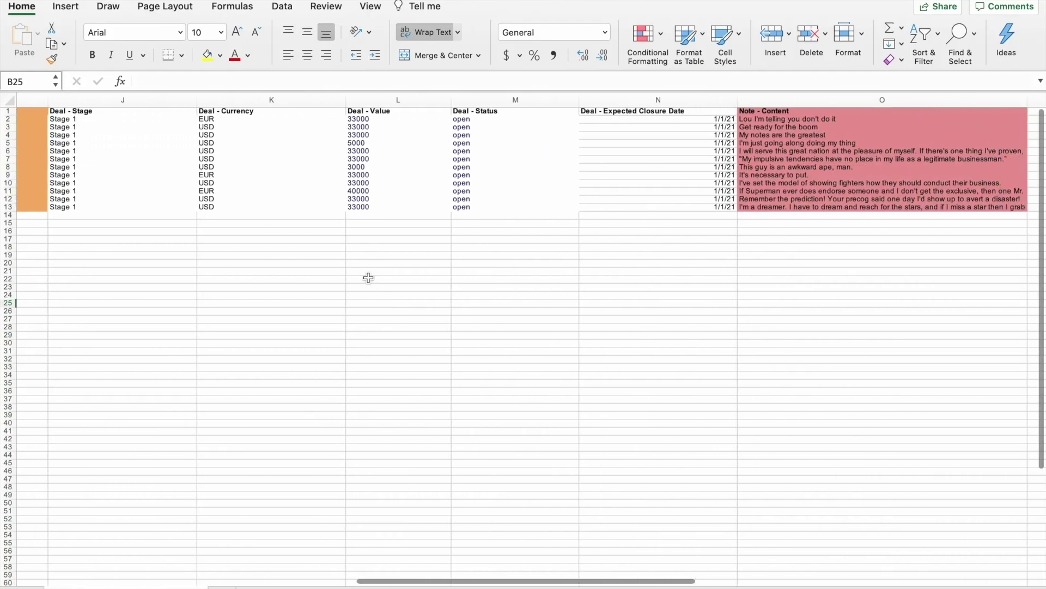
scroll(368, 278, left, 12)
scroll(369, 278, left, 8)
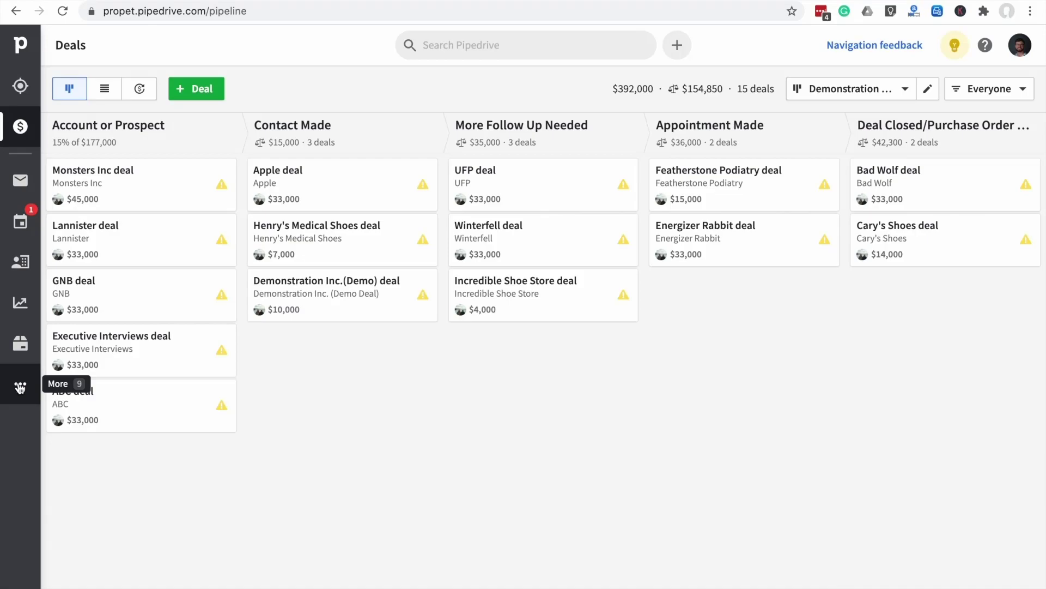
Go to Import data through the sidebar's More menu
click(20, 388)
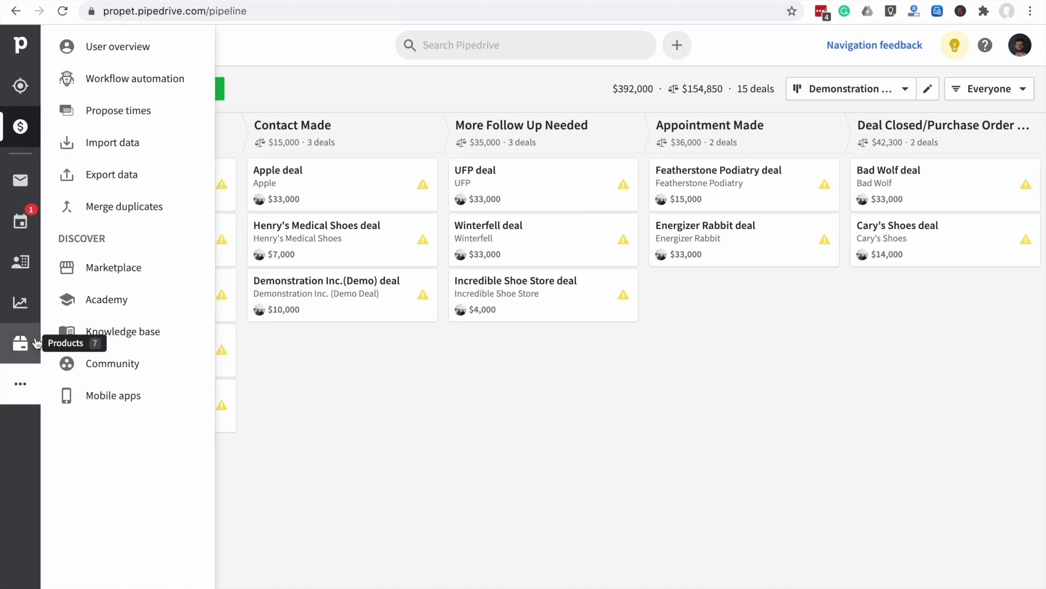
click(113, 145)
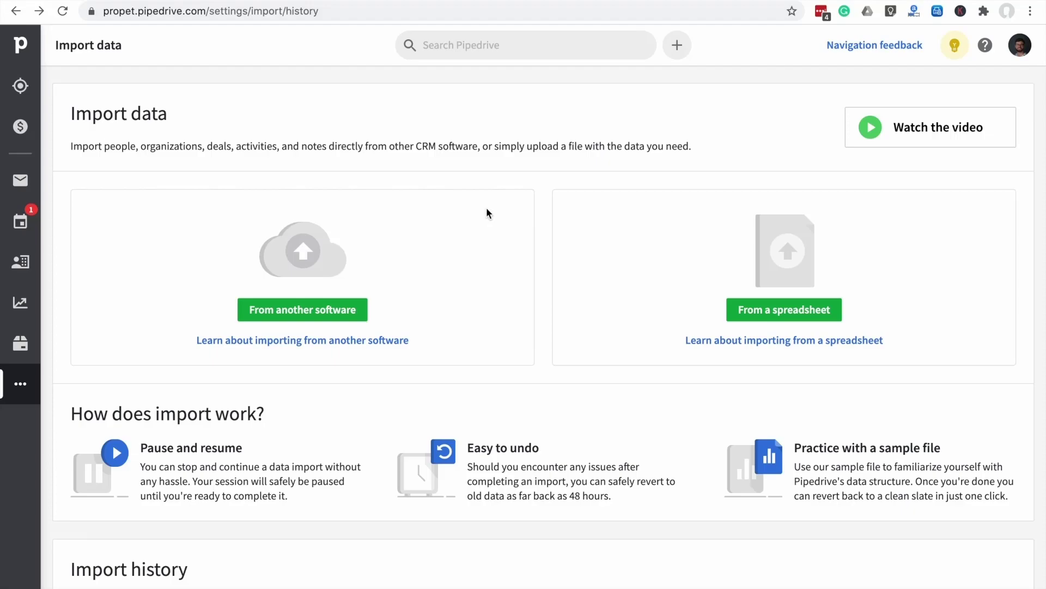
Choose From a spreadsheet and upload Documents\The Ultimate Pipedrive Import - ENGLISH (2019).xlsx
click(760, 312)
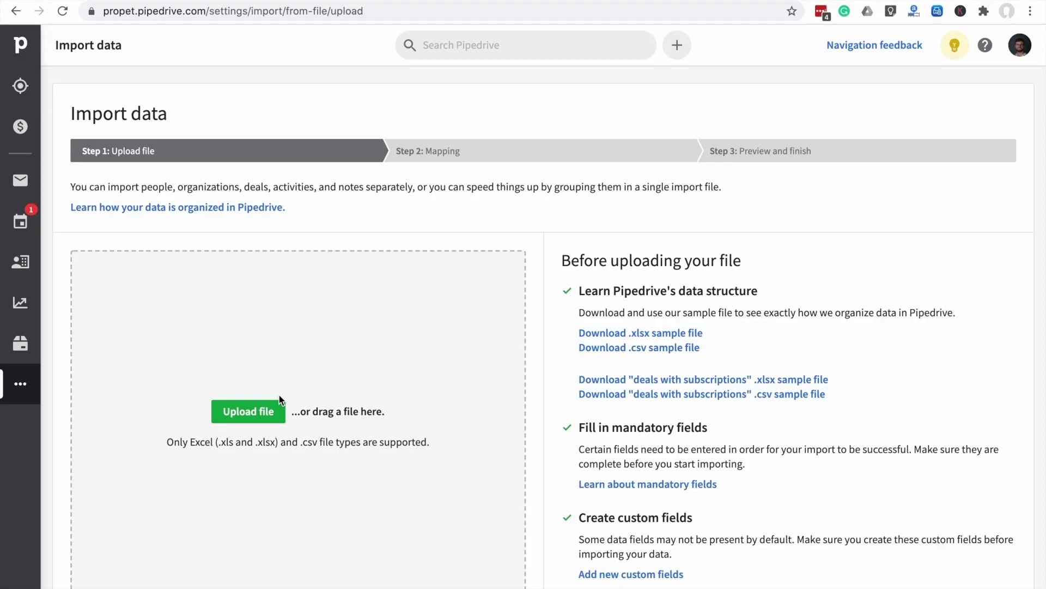
click(250, 413)
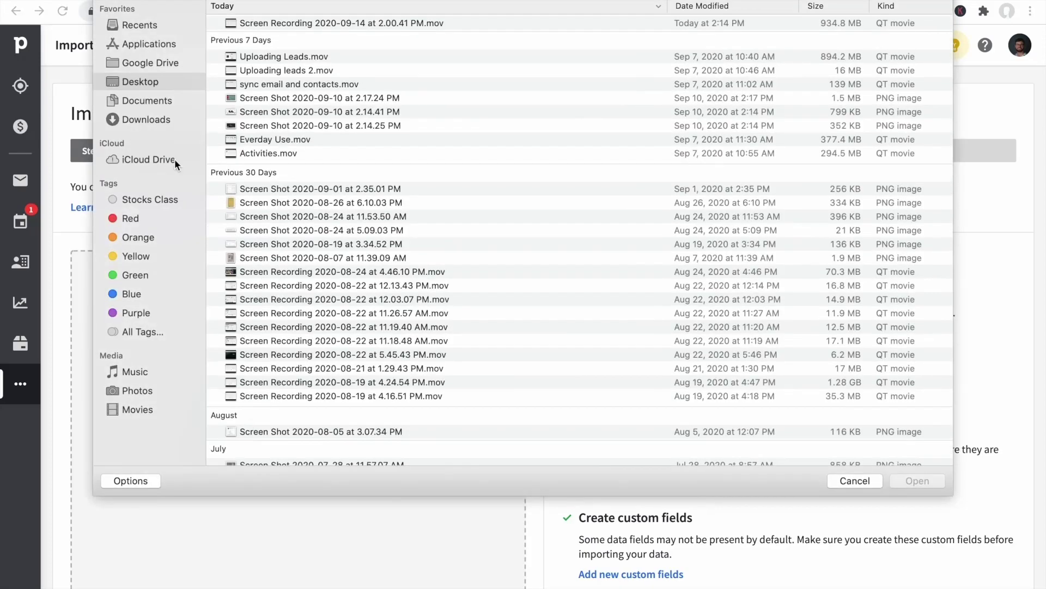
click(139, 100)
click(349, 69)
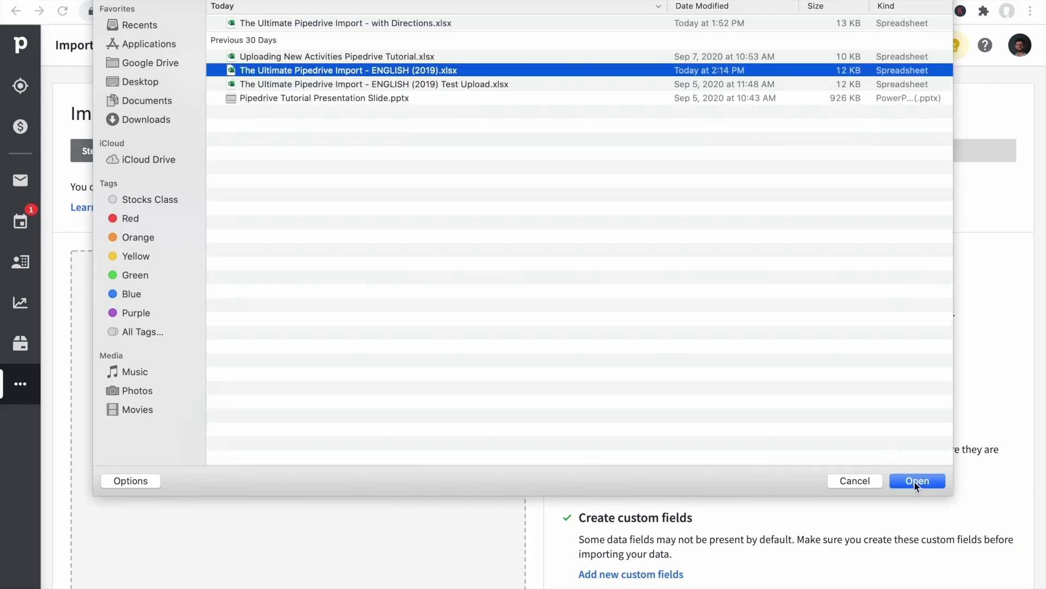
click(915, 481)
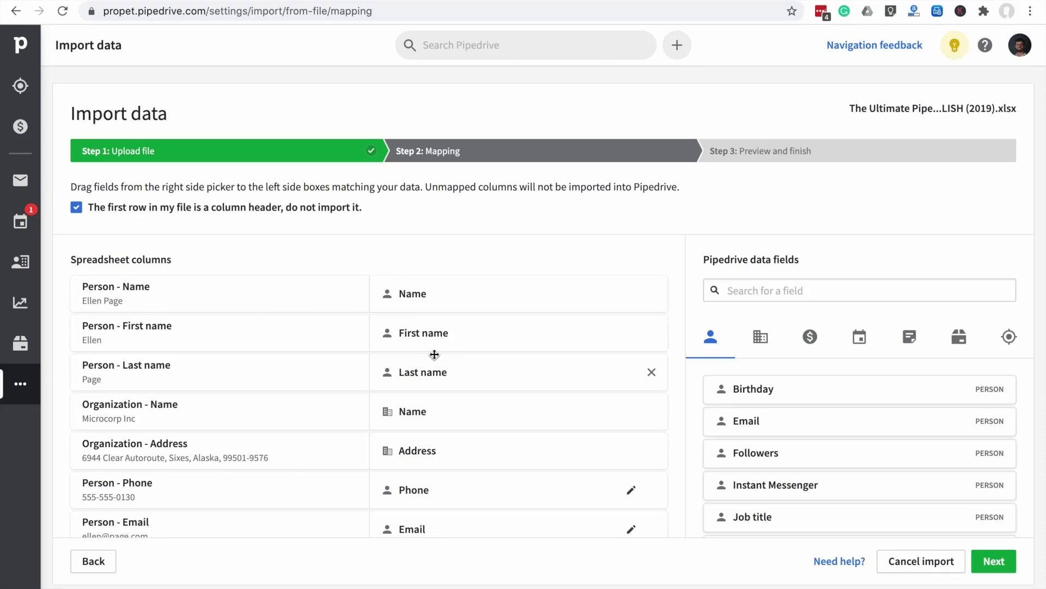
Review the auto-matched Mapping fields down to Deal - Stage, noting Deal - Title is unmapped
scroll(434, 354, down, 1)
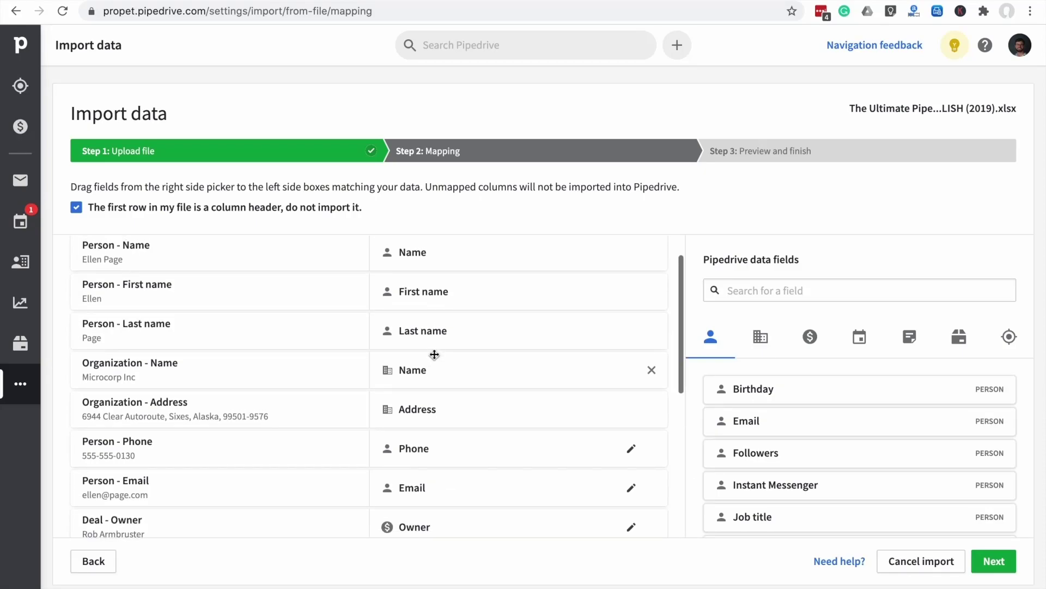
scroll(434, 355, up, 1)
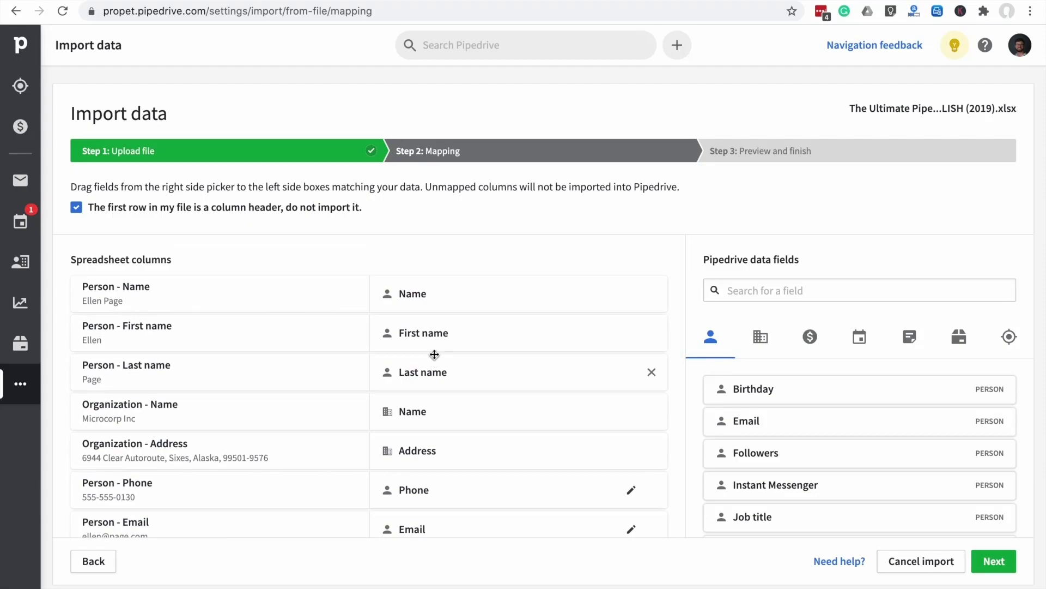
scroll(434, 355, down, 5)
scroll(435, 359, down, 2)
scroll(434, 357, up, 7)
scroll(435, 355, up, 1)
scroll(426, 385, down, 5)
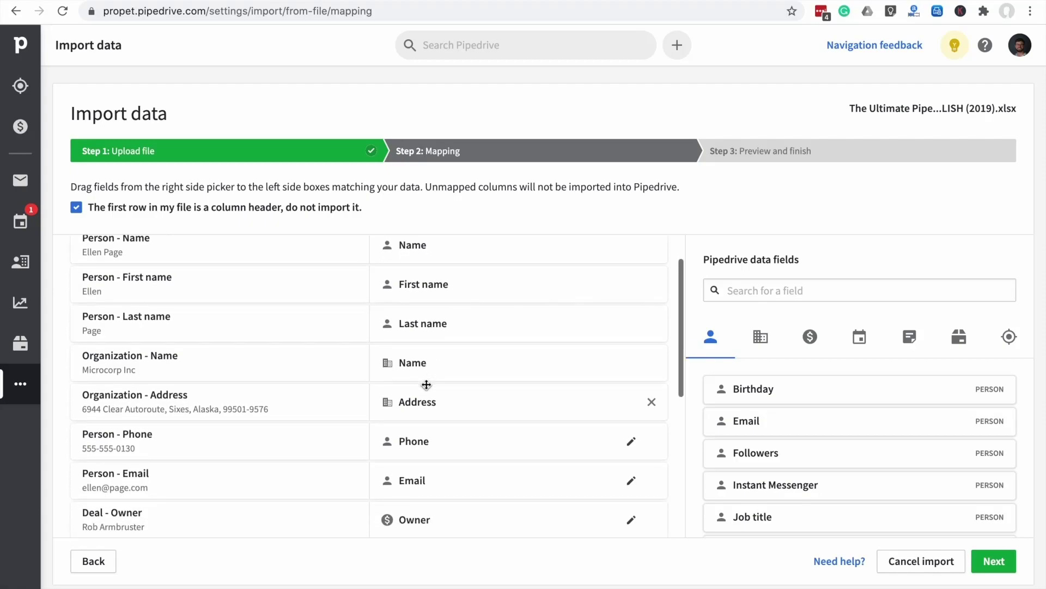
scroll(426, 386, up, 5)
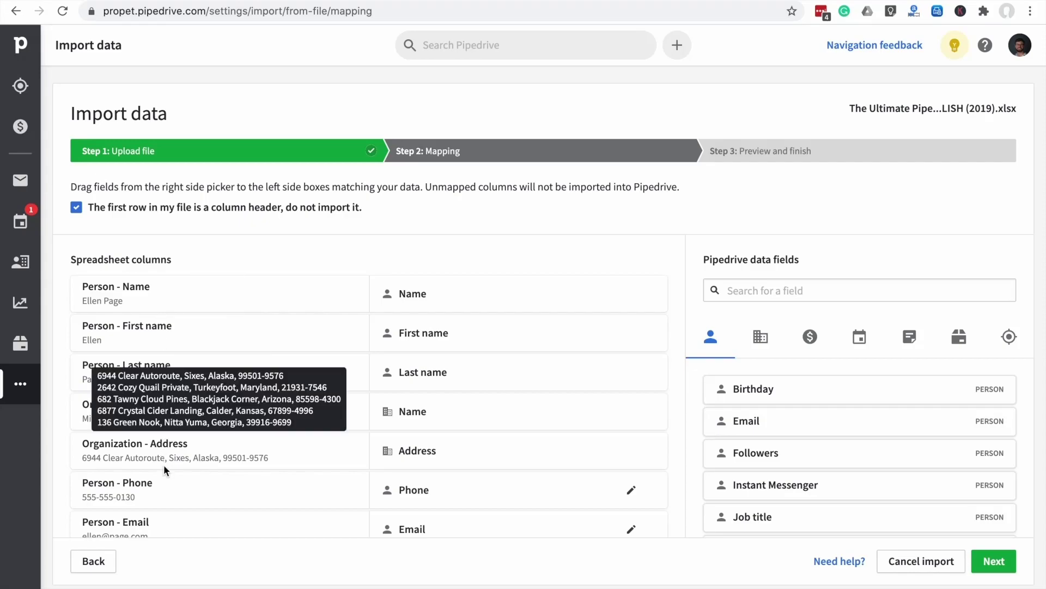
scroll(163, 477, down, 4)
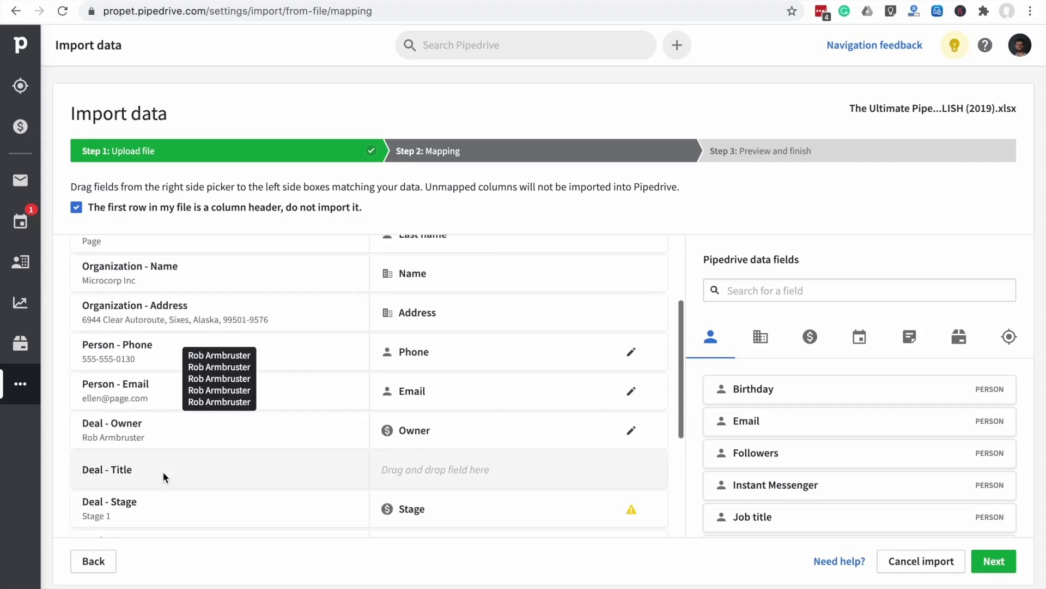
scroll(163, 471, down, 2)
scroll(163, 471, up, 6)
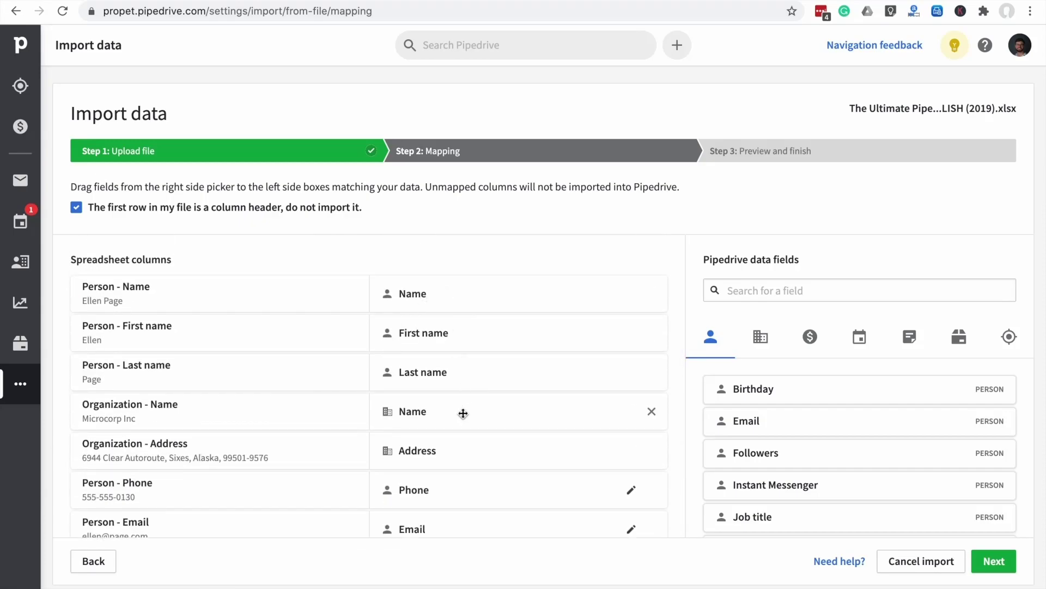
scroll(479, 502, down, 2)
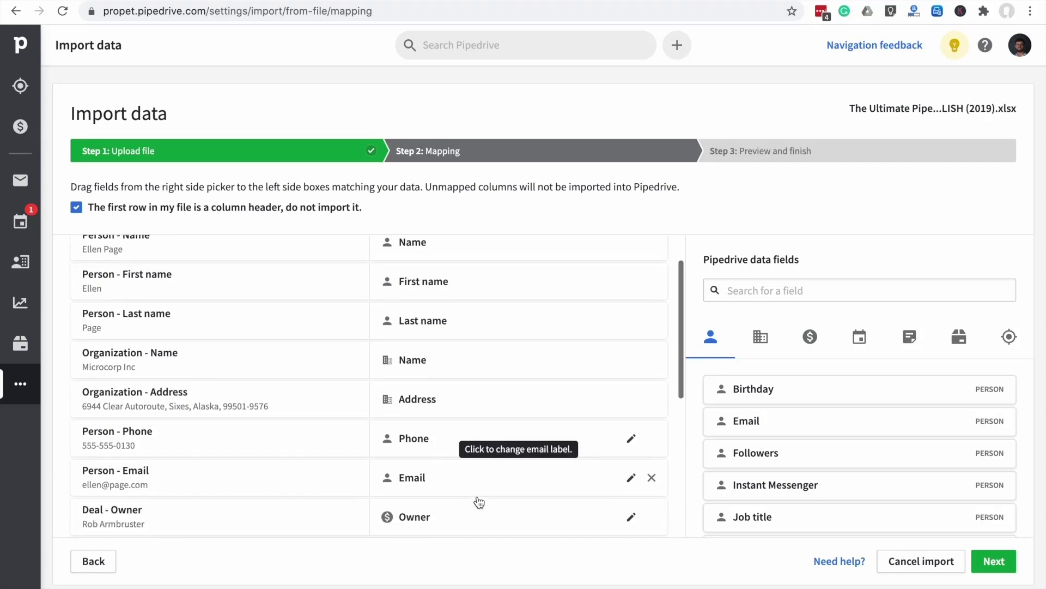
scroll(479, 502, up, 2)
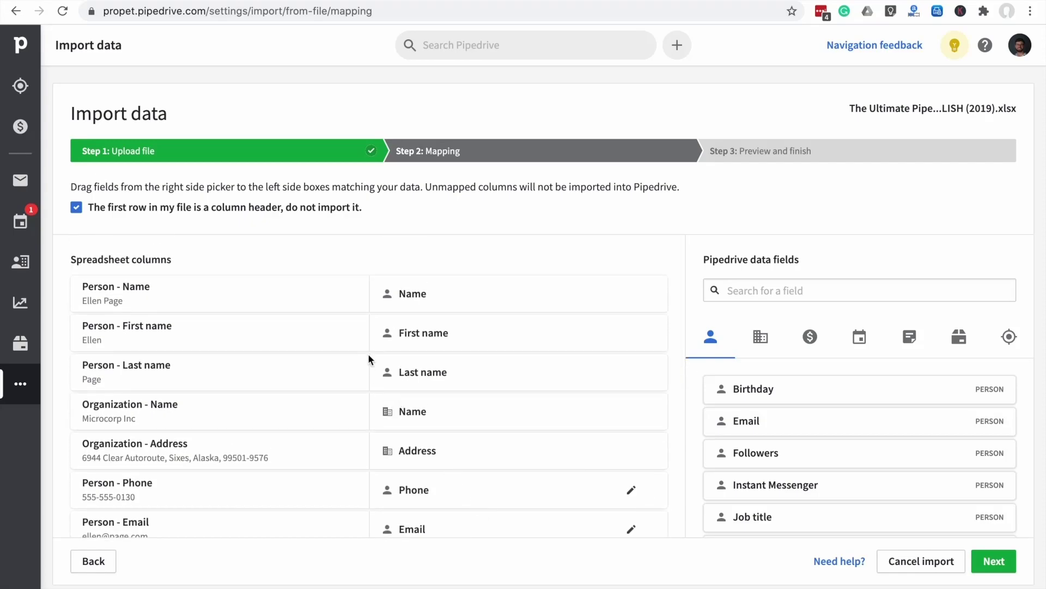
mouse_move(299, 296)
scroll(422, 483, down, 3)
scroll(423, 483, down, 5)
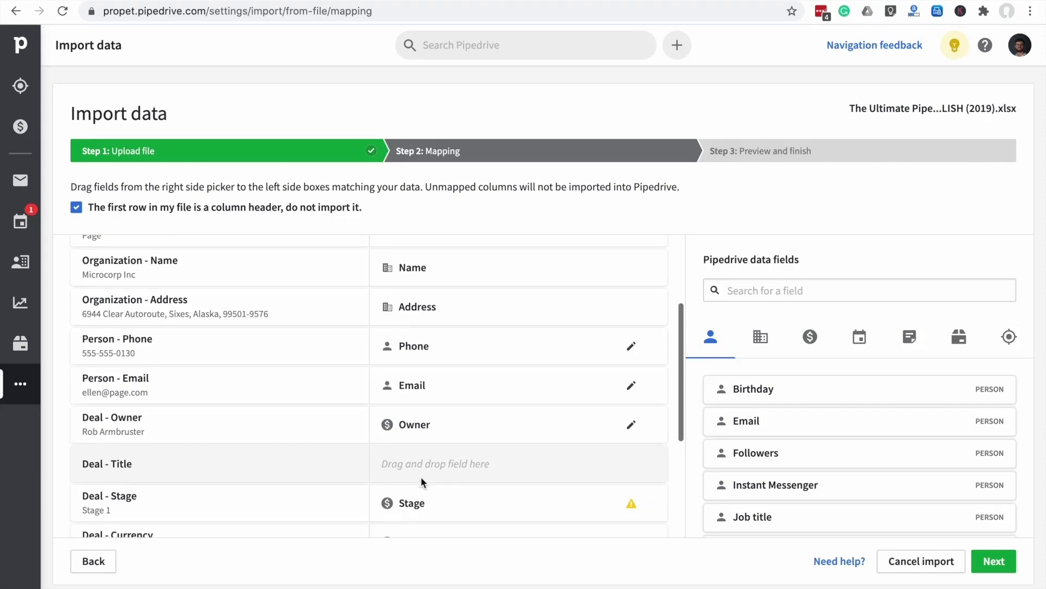
scroll(421, 476, down, 1)
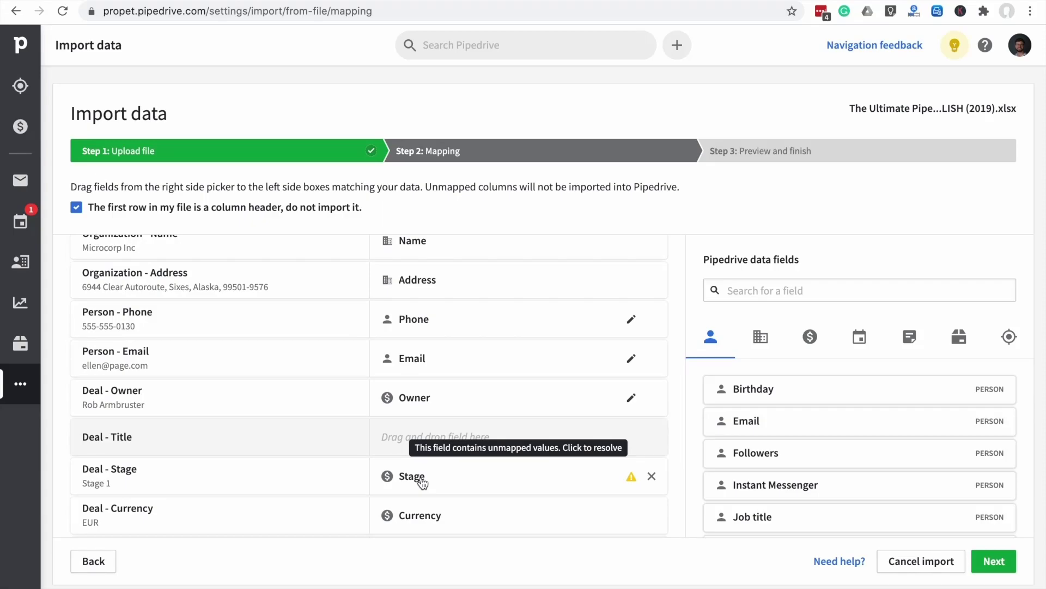
scroll(423, 483, down, 3)
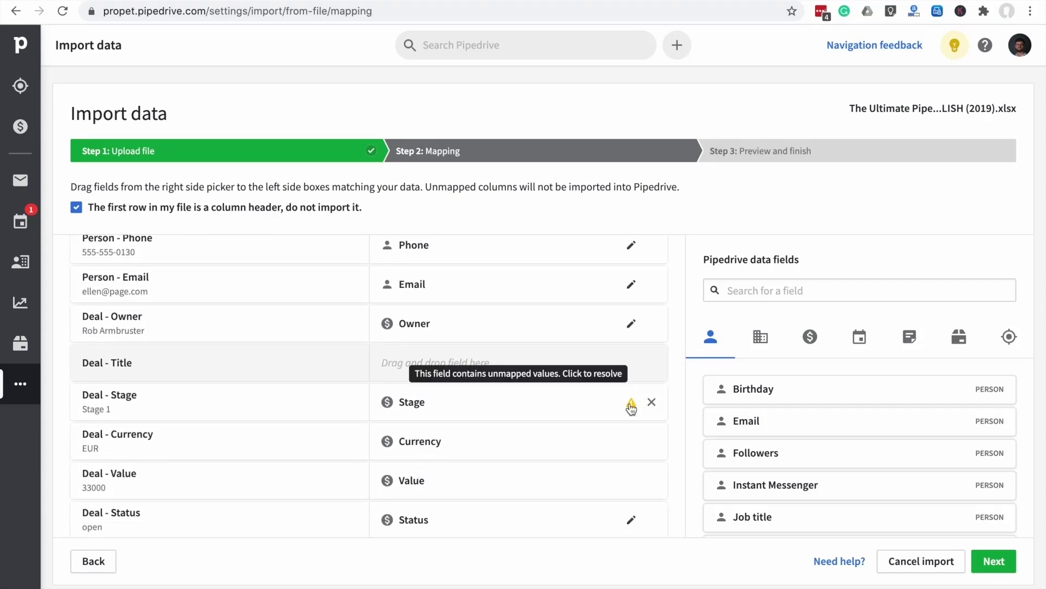
Map the file's Stage 1 value to Bob's Pipeline's Propét Acct. or prospect stage
click(631, 405)
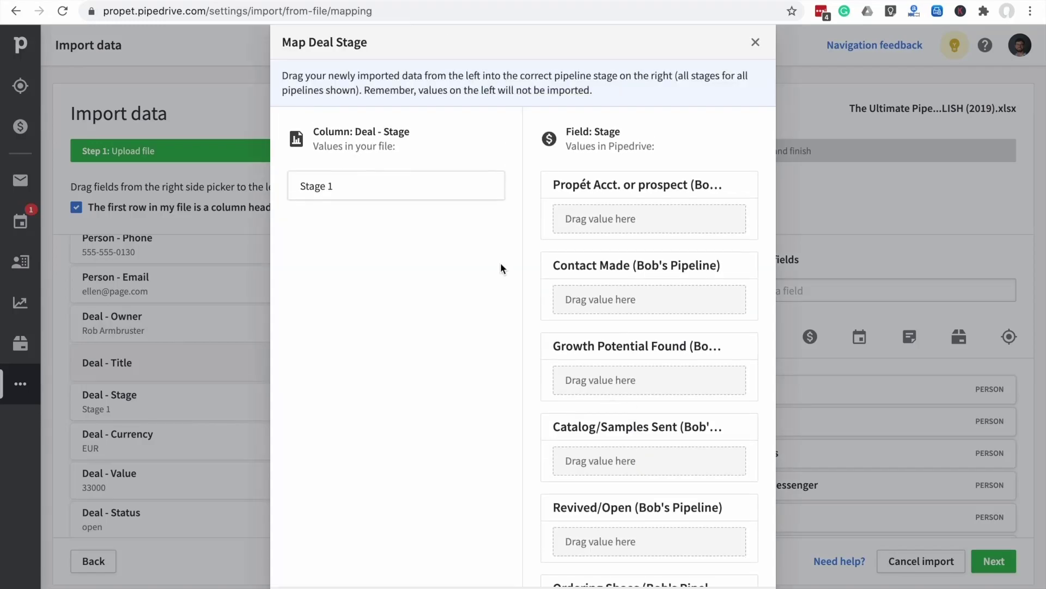
drag(381, 193, 630, 222)
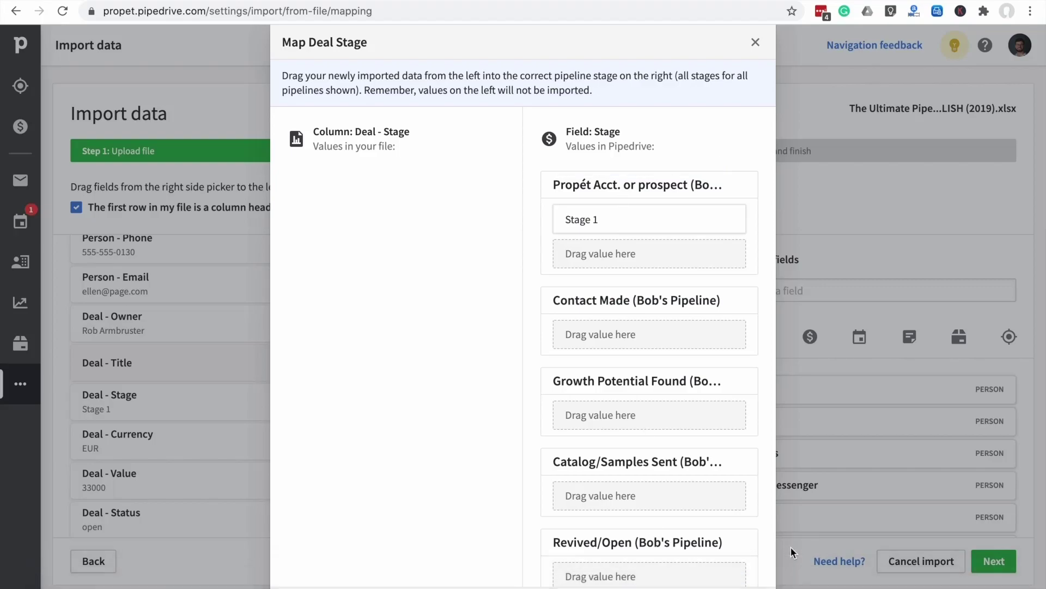
click(746, 587)
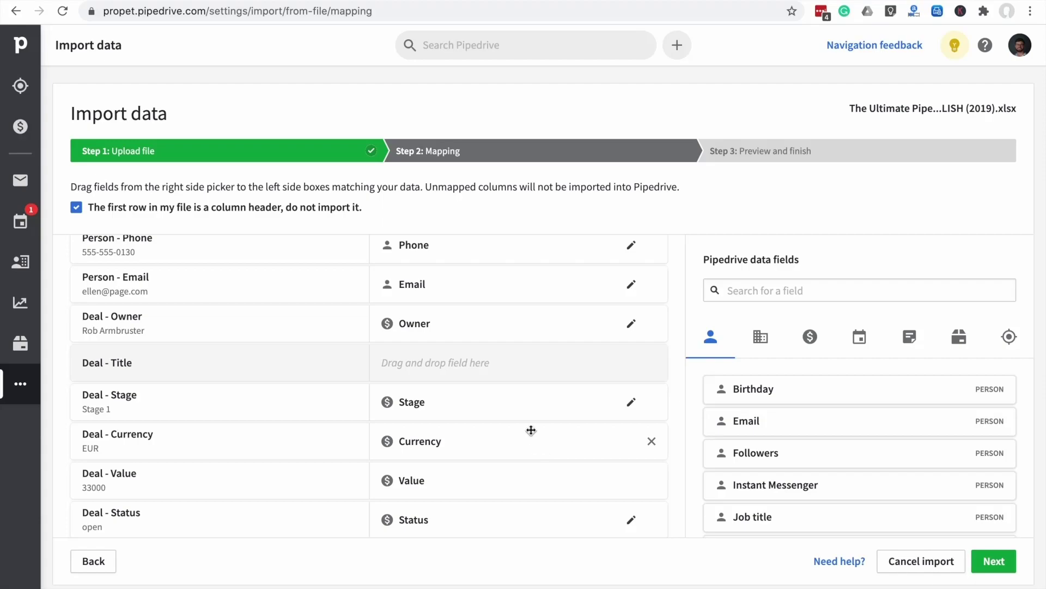
Mark the Expected close date column as dates in mm dd yyyy format and save the mapping
scroll(538, 443, down, 2)
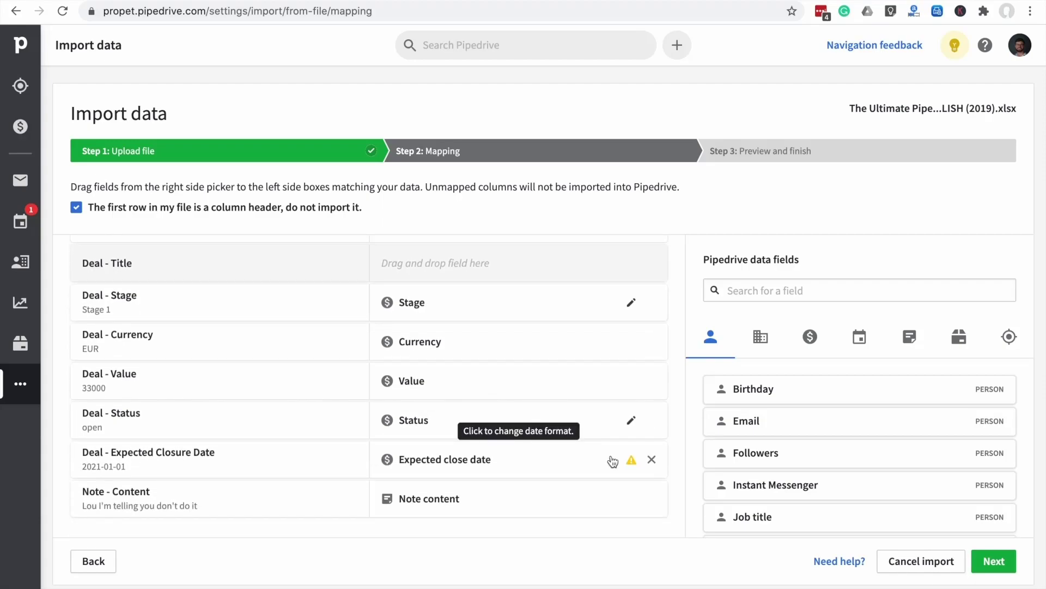
click(631, 462)
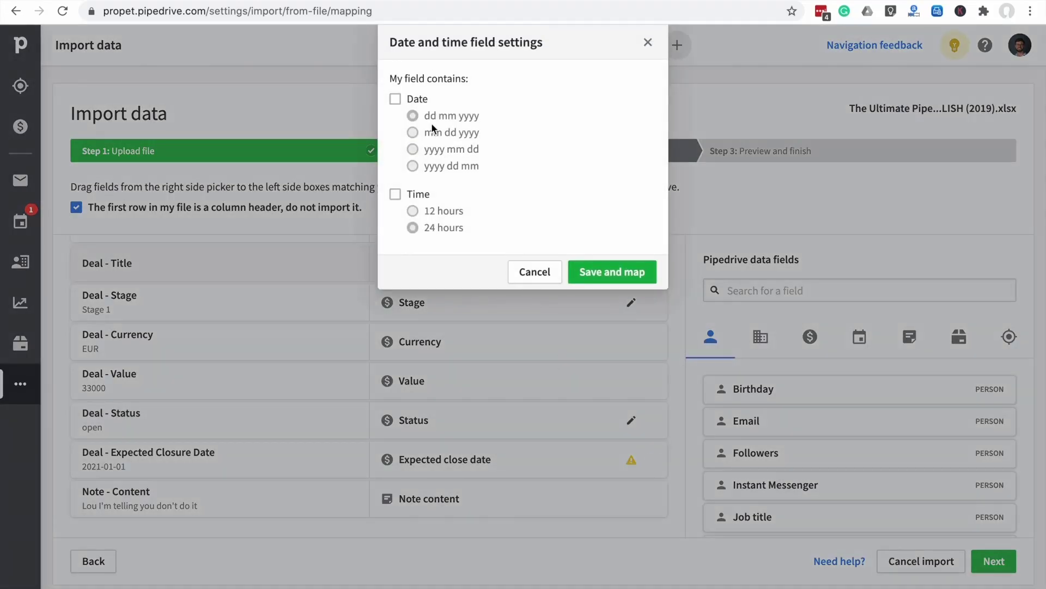
click(395, 100)
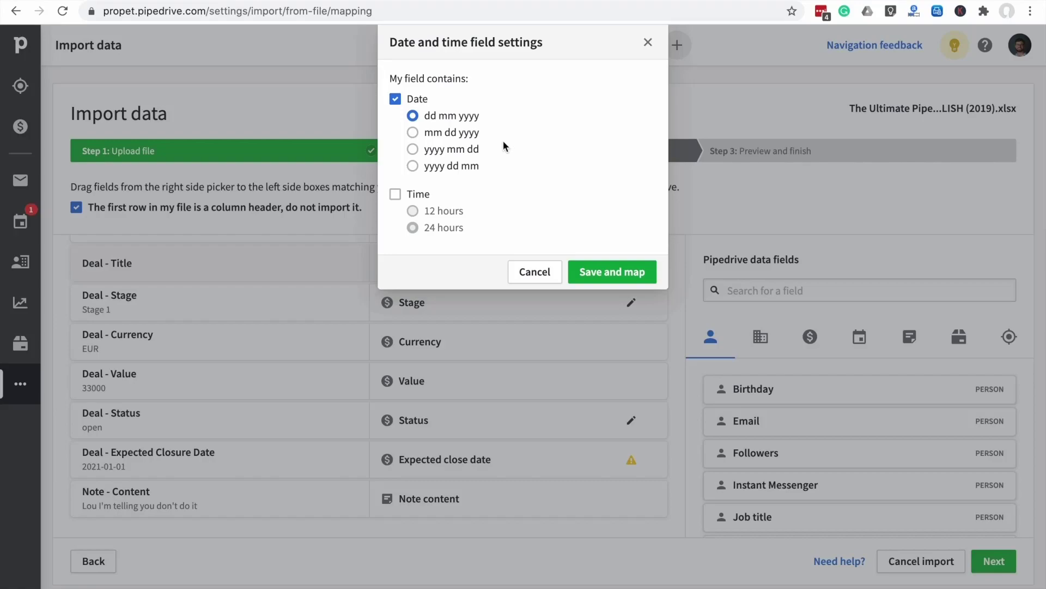
click(413, 132)
click(611, 271)
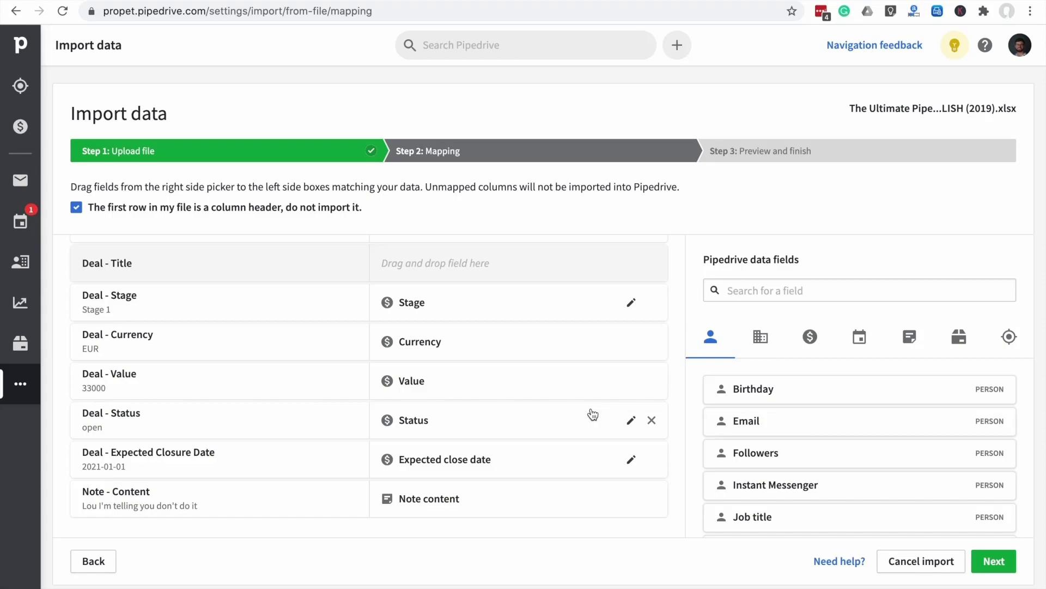
scroll(512, 393, up, 1)
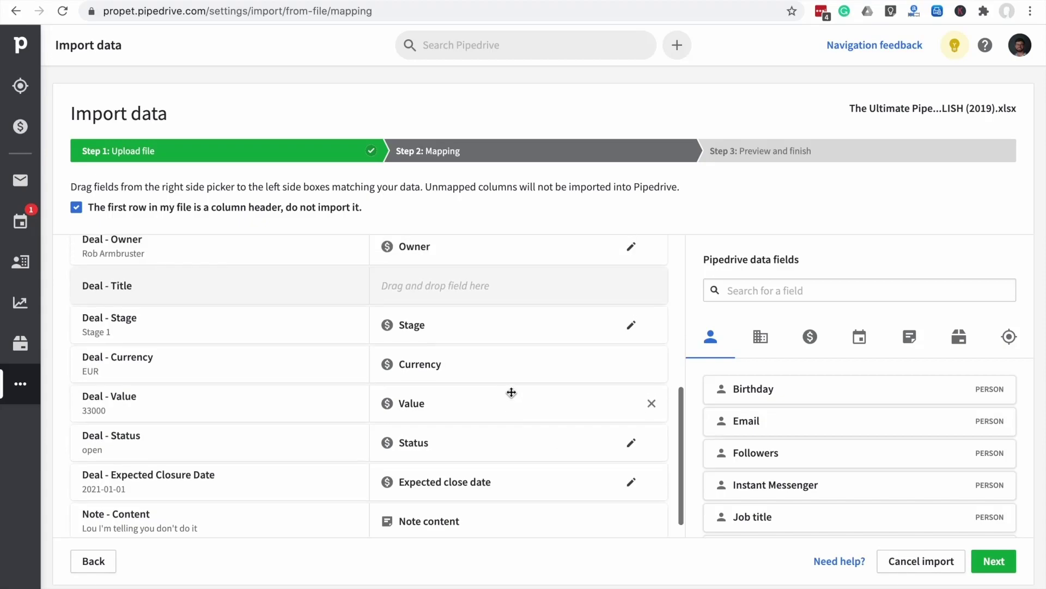
scroll(512, 392, up, 2)
scroll(511, 392, up, 2)
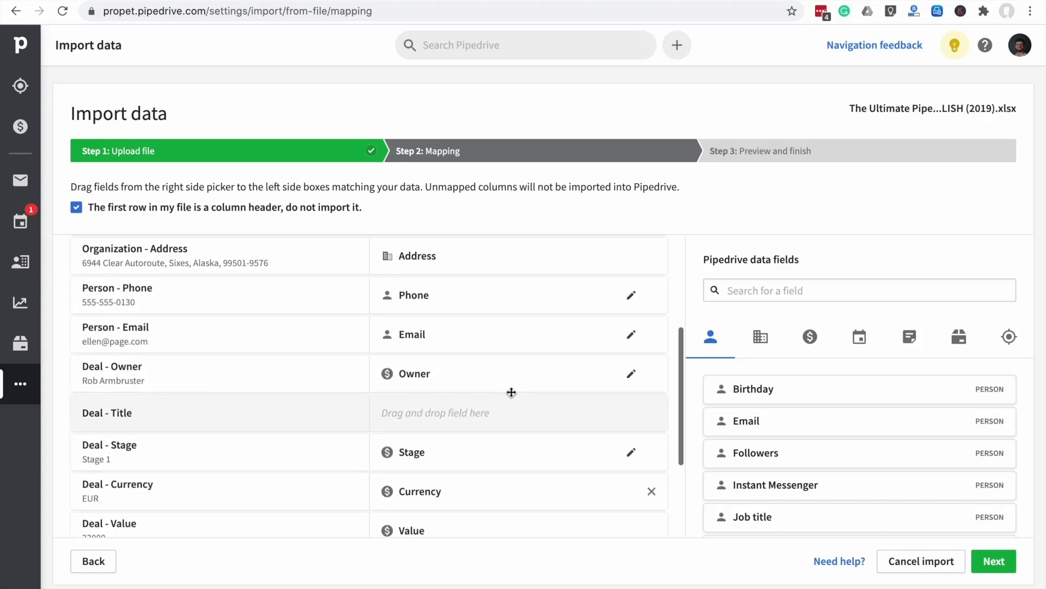
scroll(511, 393, down, 1)
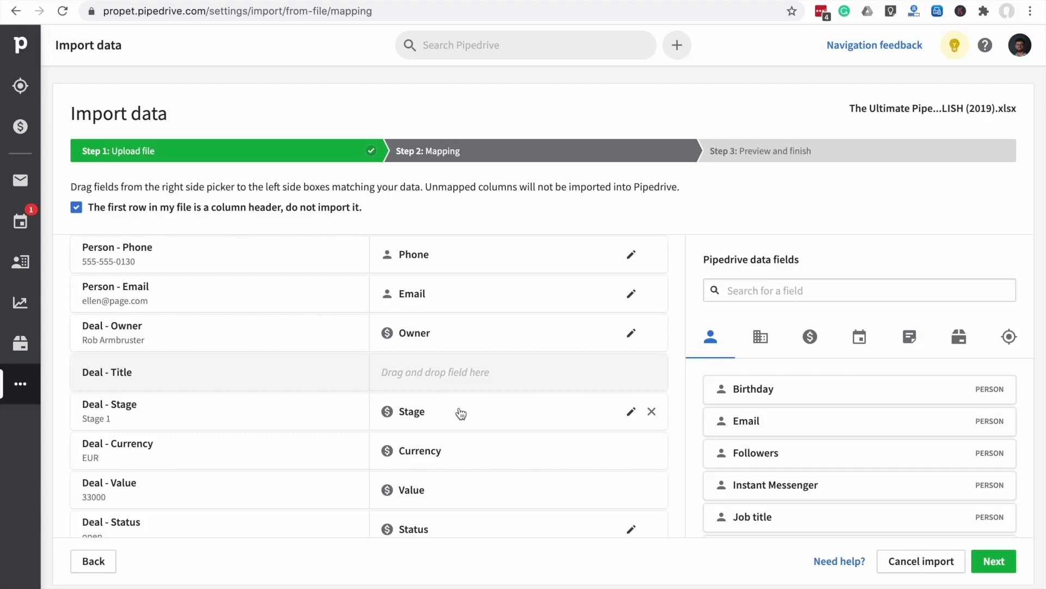
scroll(460, 413, down, 1)
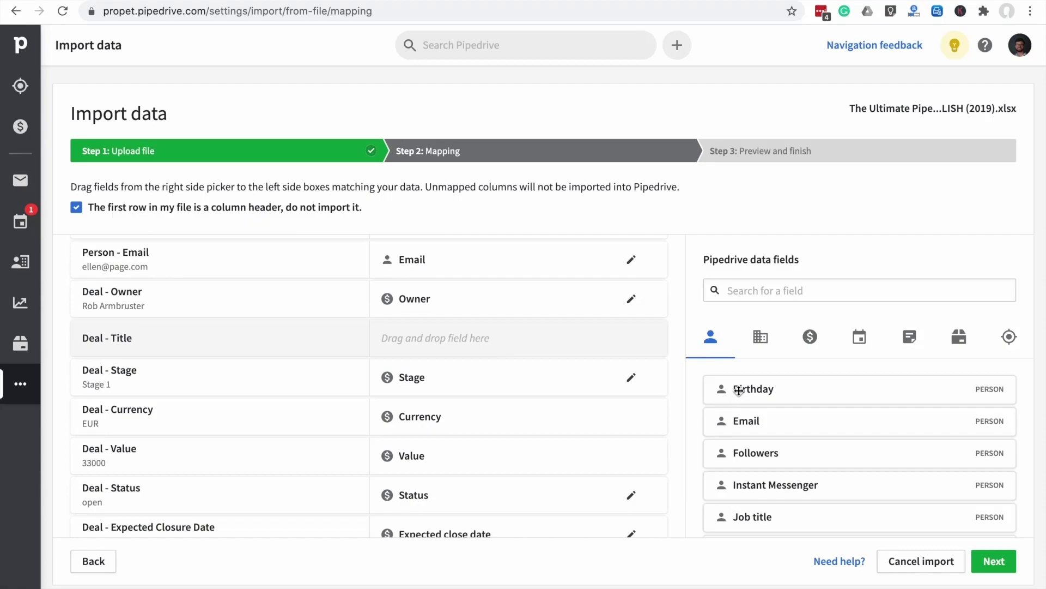
scroll(753, 476, down, 1)
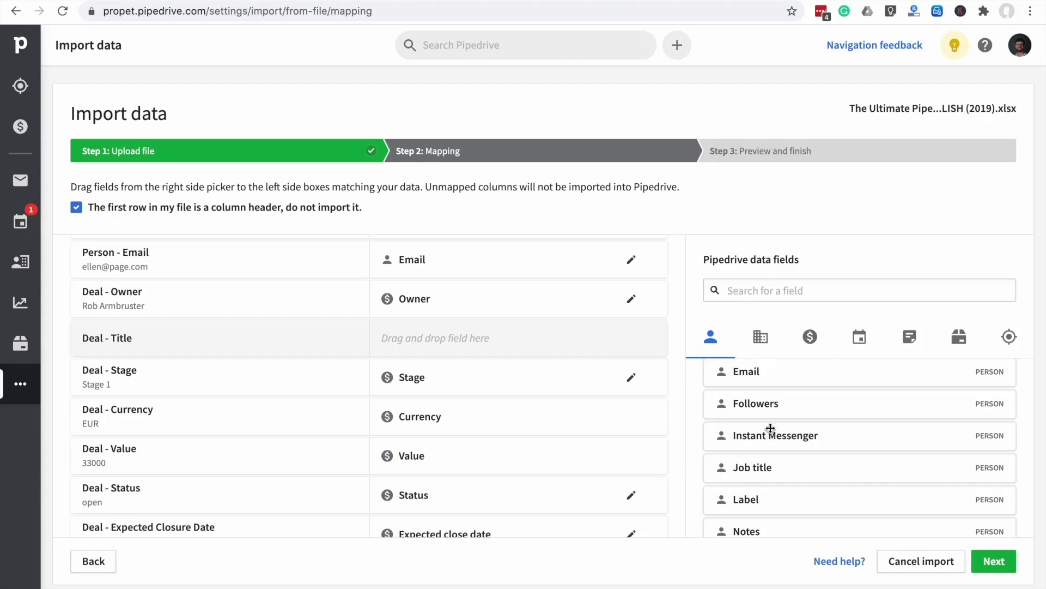
drag(773, 436, 794, 432)
scroll(771, 436, down, 1)
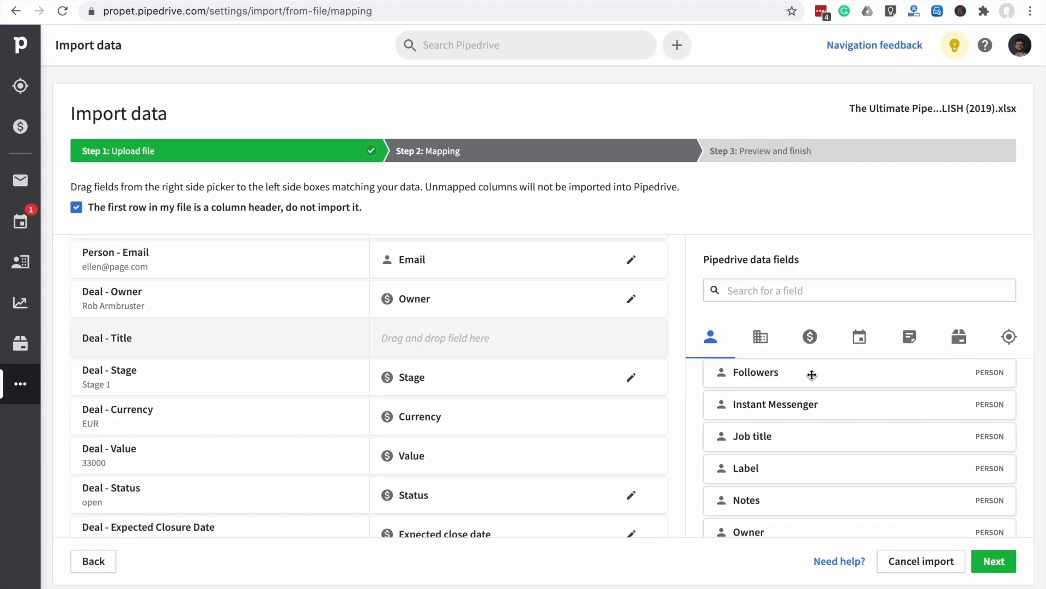
Browse the Organization and Deal ($) fields, search 'city' to confirm City exists, then clear the search
click(760, 336)
scroll(836, 463, down, 3)
scroll(841, 476, up, 3)
click(812, 337)
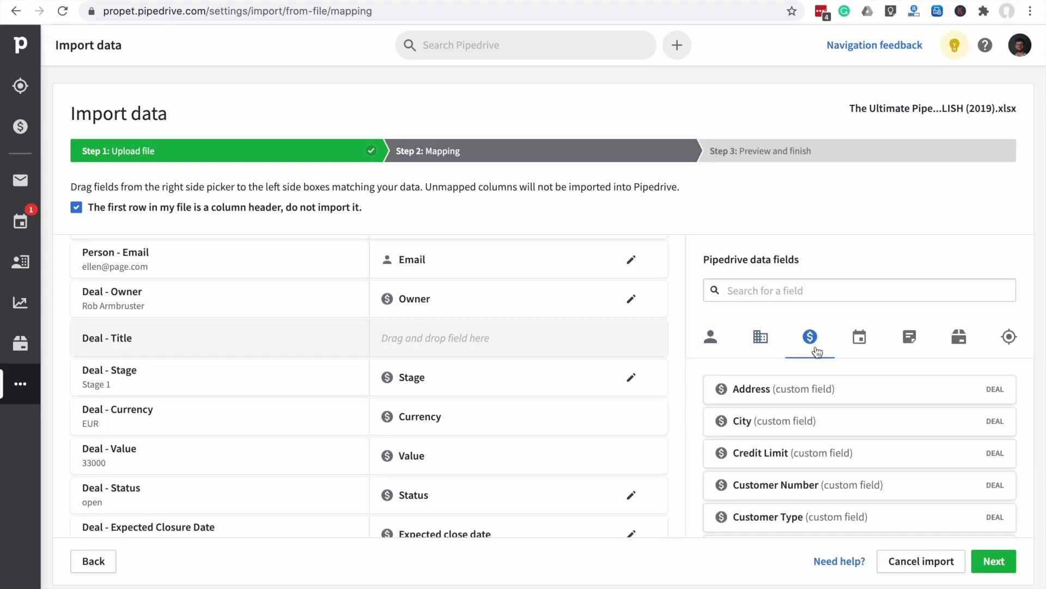
click(790, 292)
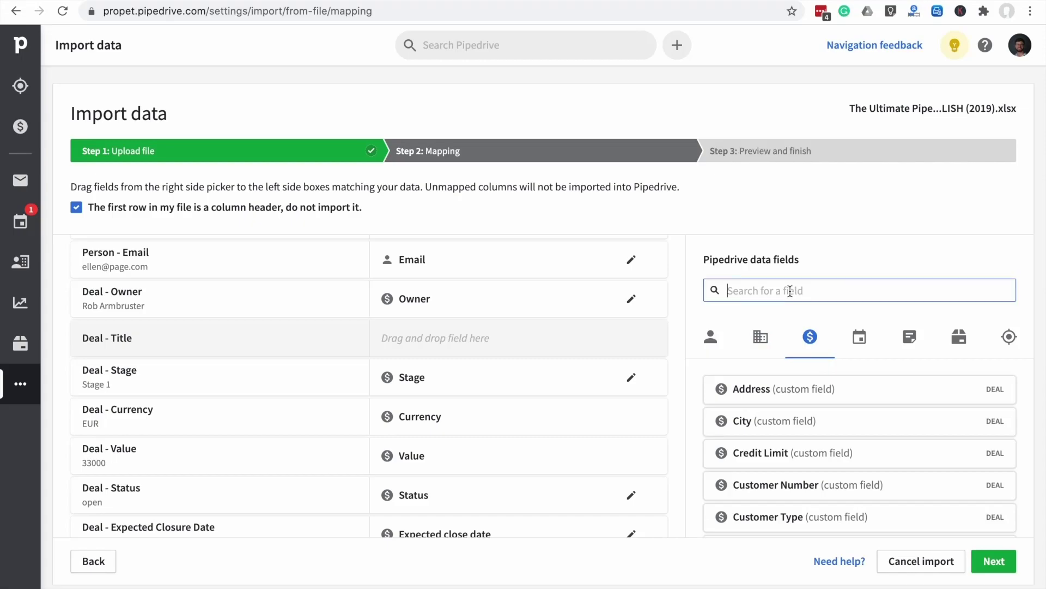
text(city)
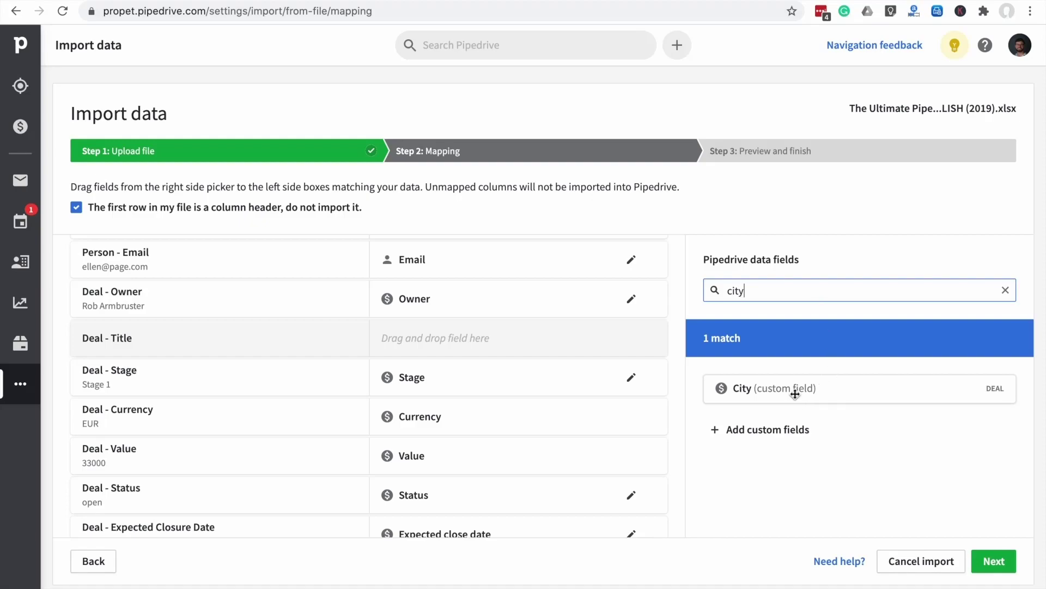
key(BackSpace)
key(BackSpace)
key(BackSpace)
key(BackSpace)
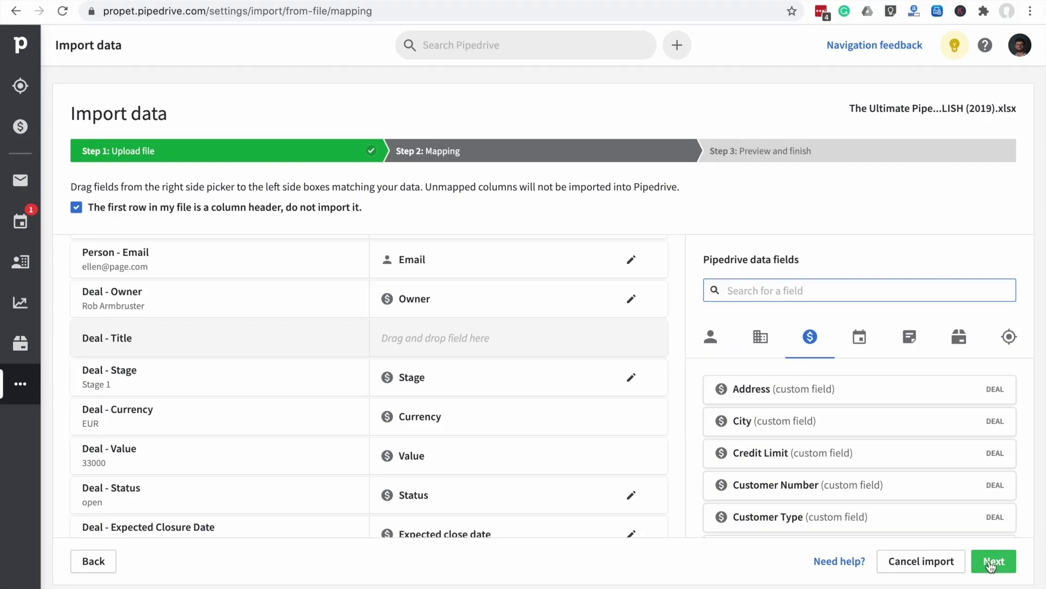
Advance to the preview and keep duplicate handling on Merge data instead of Create multiple records
click(991, 566)
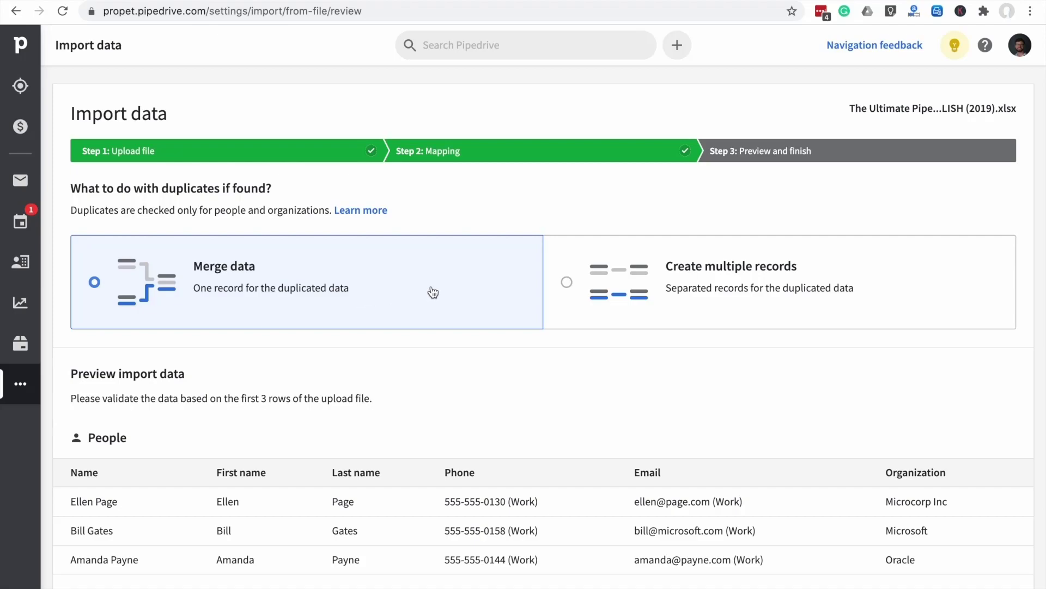
click(566, 283)
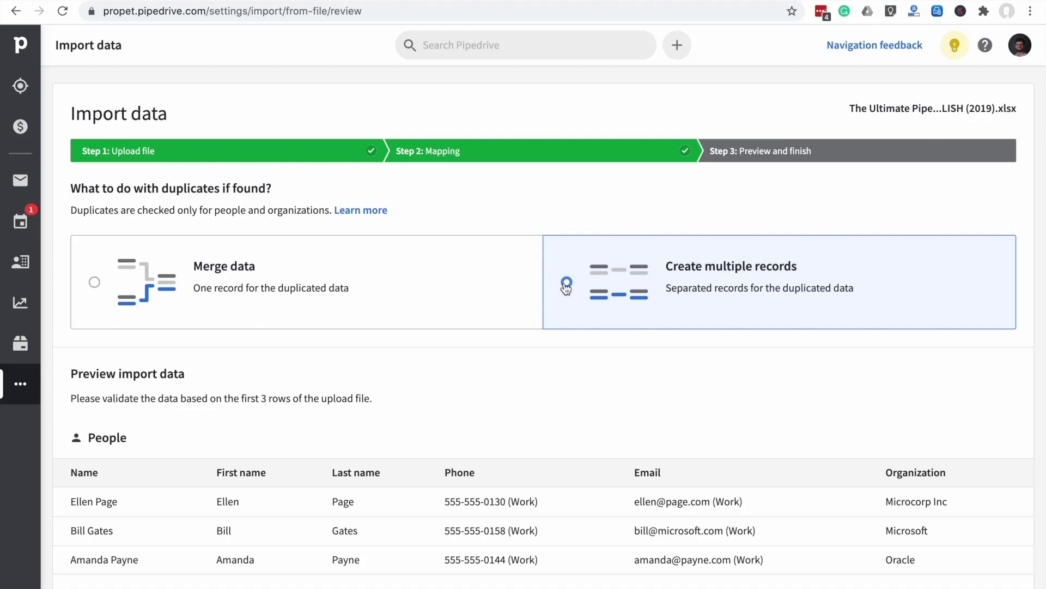
click(98, 284)
Review the People, Organizations, Deals and Notes preview tables
scroll(270, 315, down, 3)
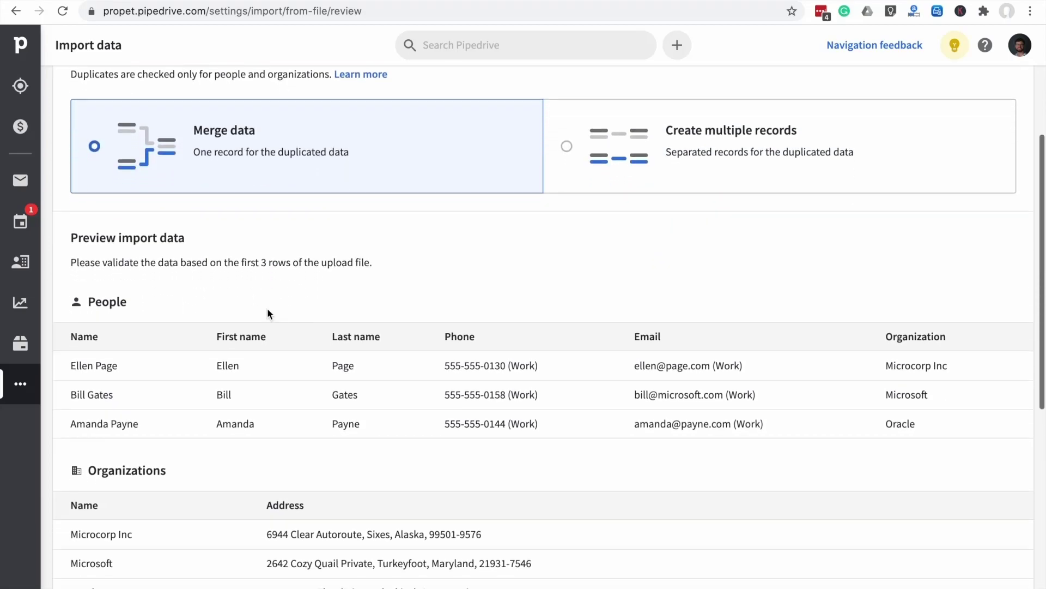
scroll(267, 313, down, 1)
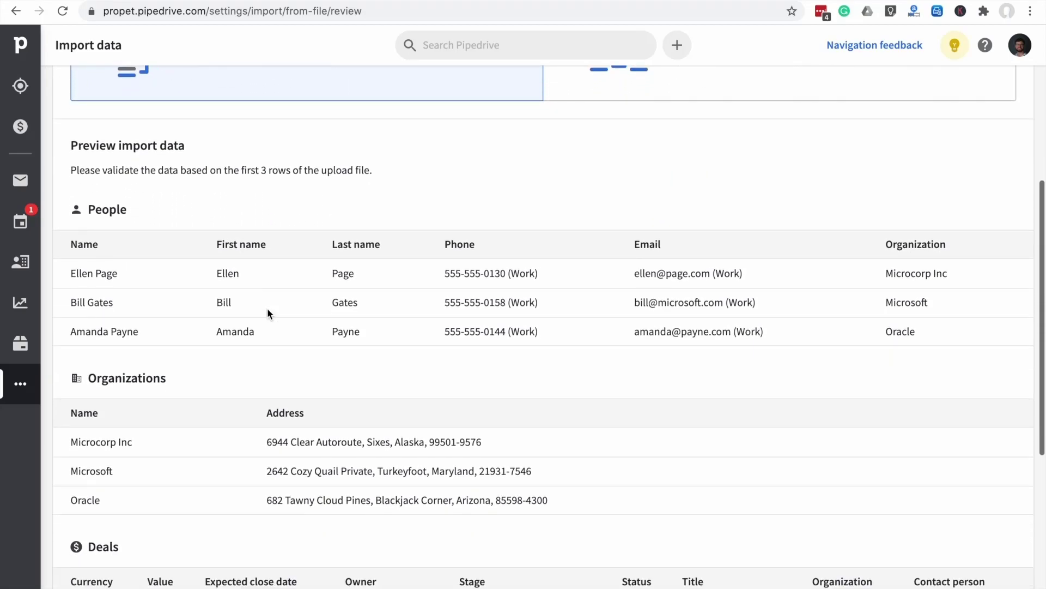
scroll(252, 242, down, 1)
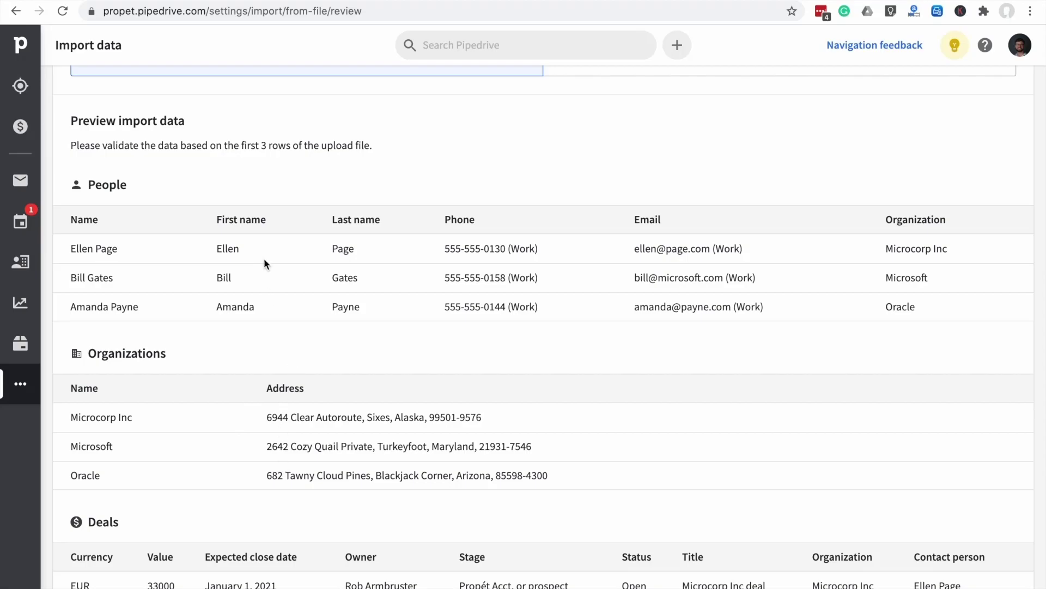
scroll(293, 354, down, 4)
scroll(293, 351, down, 1)
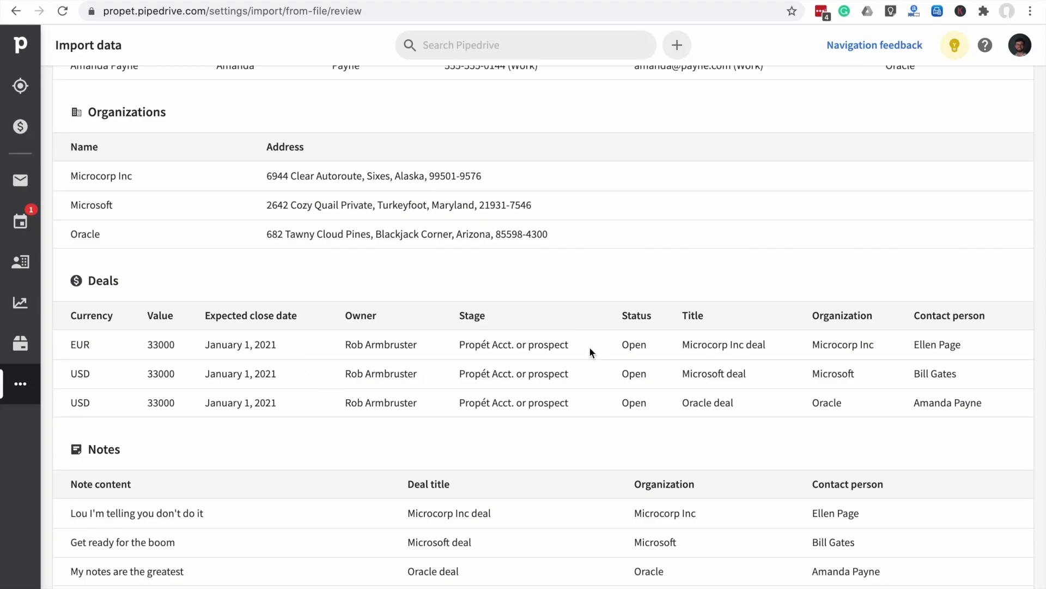
scroll(560, 368, down, 1)
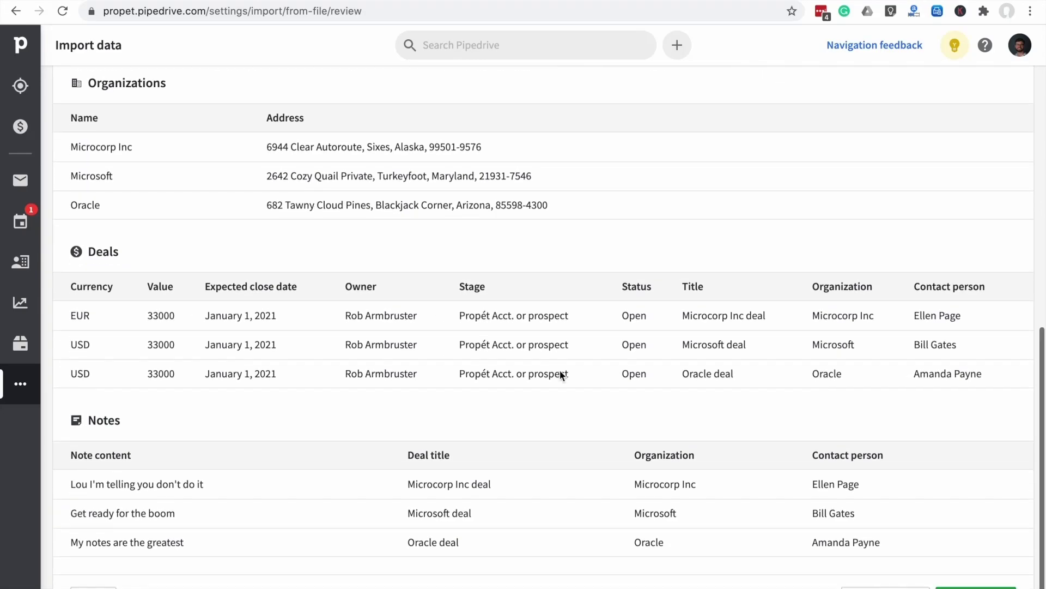
scroll(560, 374, down, 1)
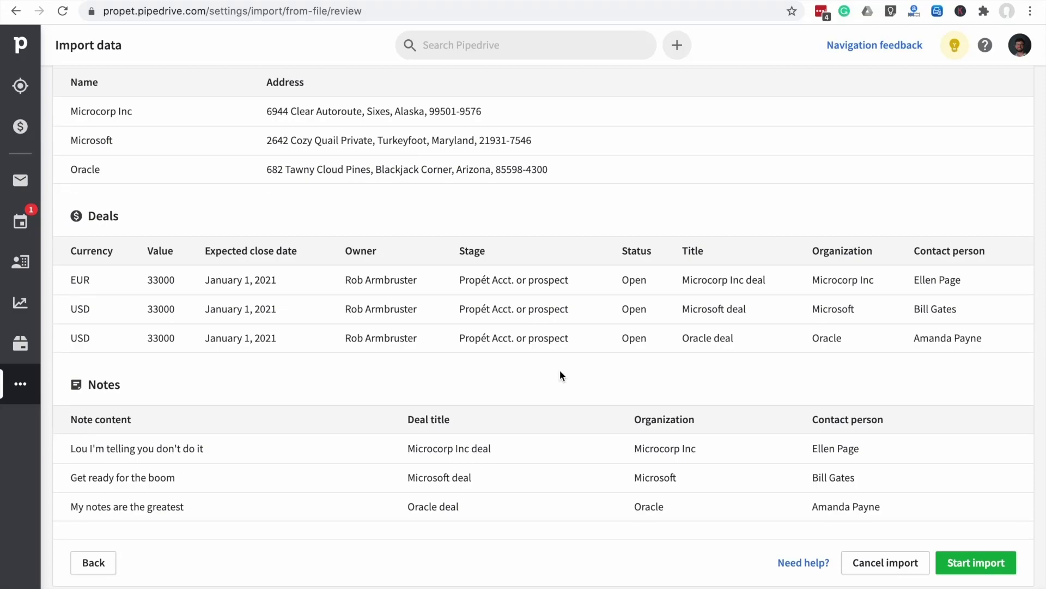
Start the import and view its history Details: Finished with 48 items added
click(979, 567)
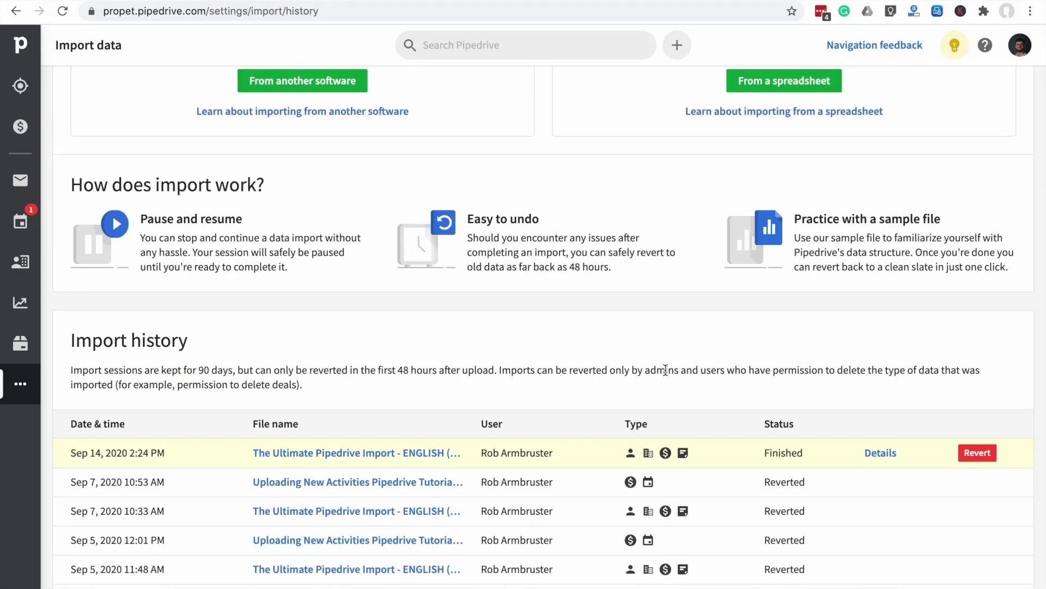
scroll(665, 370, down, 1)
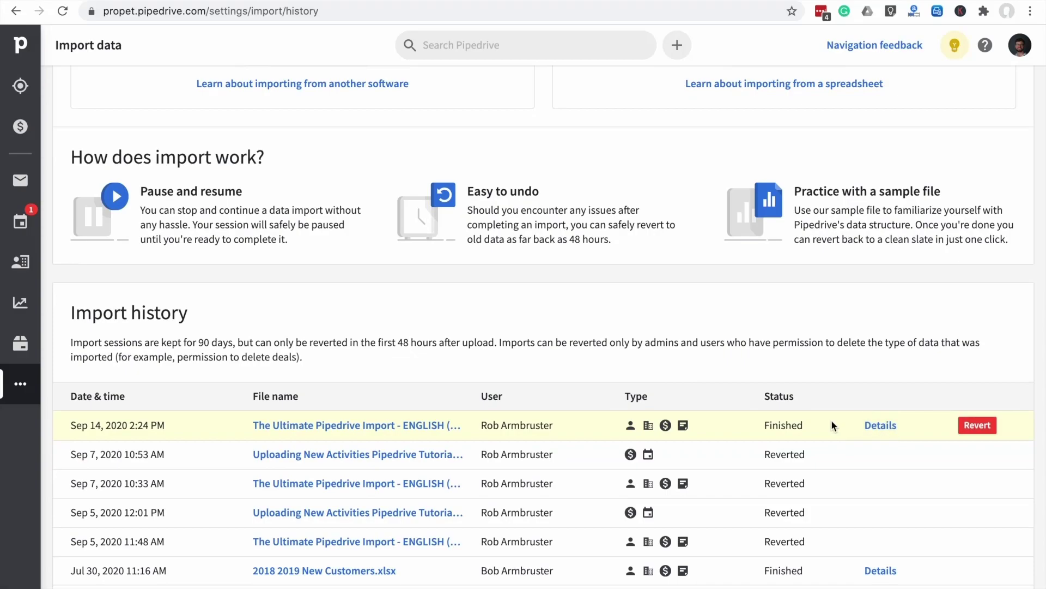
click(879, 426)
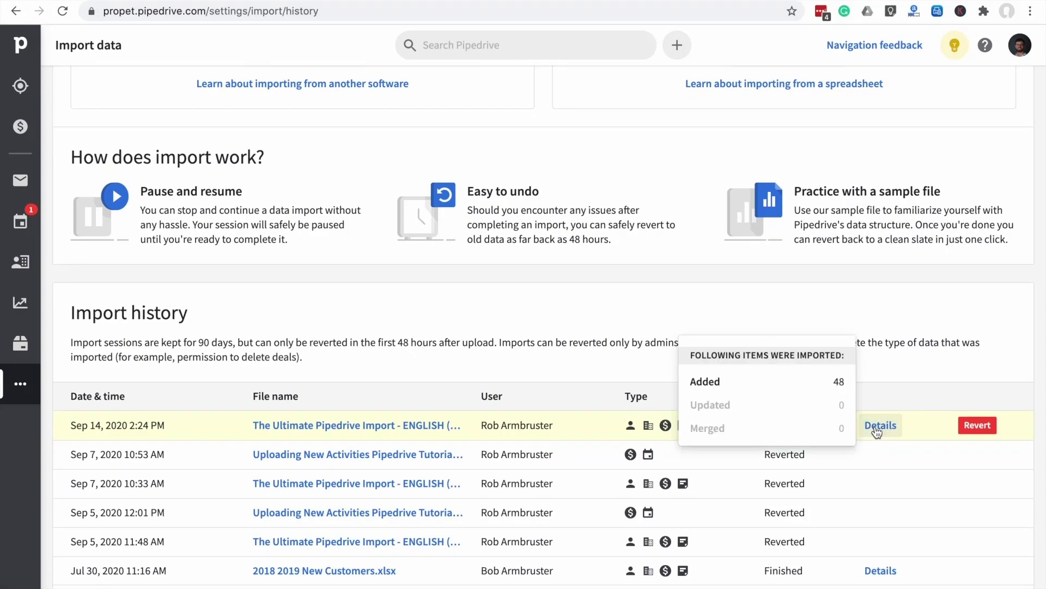
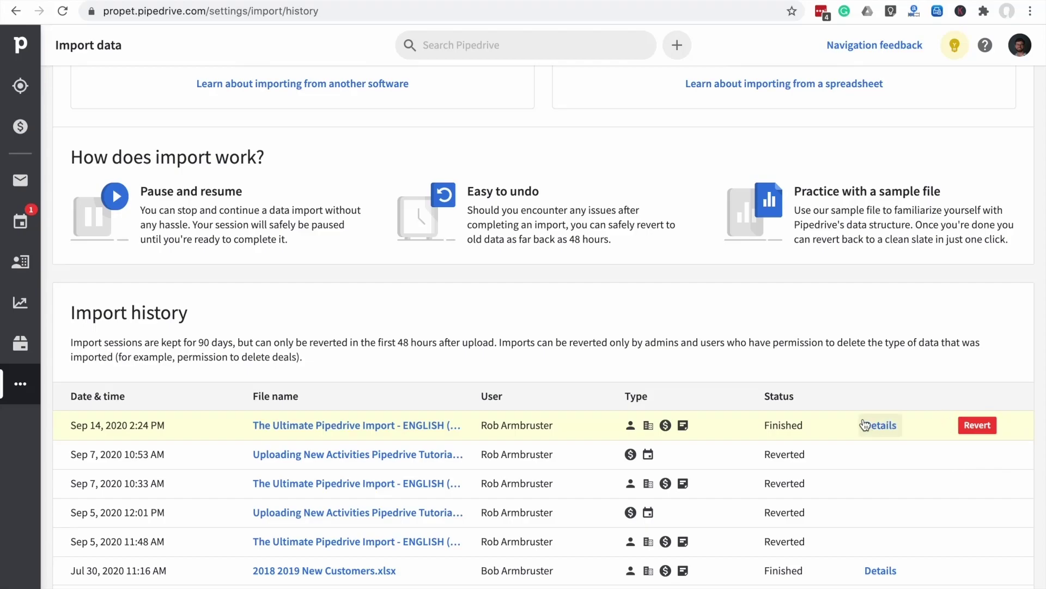
Scroll back to the top of the Import data page
scroll(809, 396, up, 5)
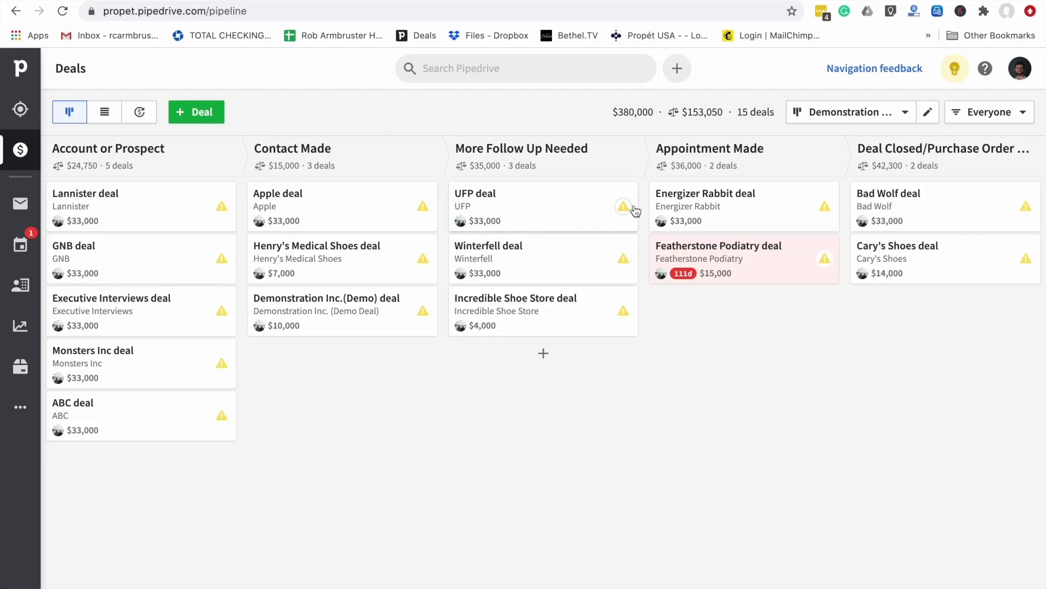
drag(568, 316, 537, 325)
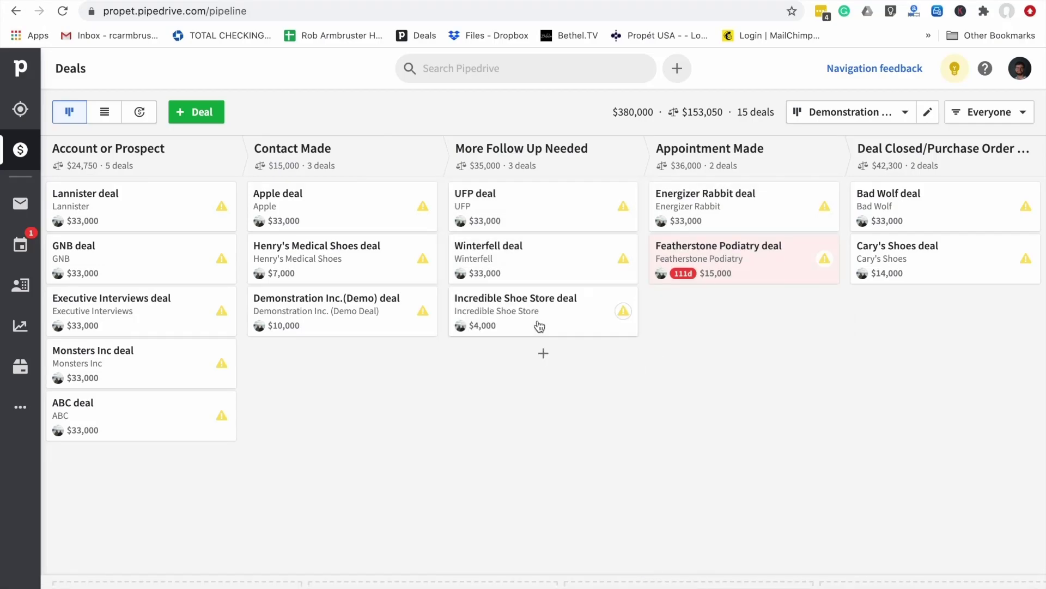
drag(164, 336, 306, 312)
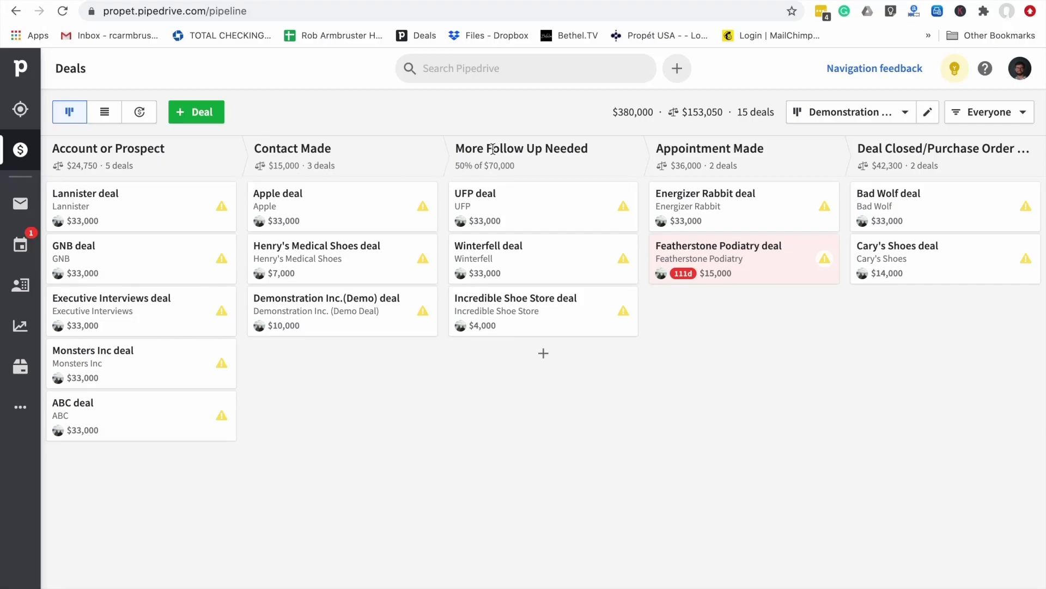
drag(456, 149, 595, 143)
click(595, 143)
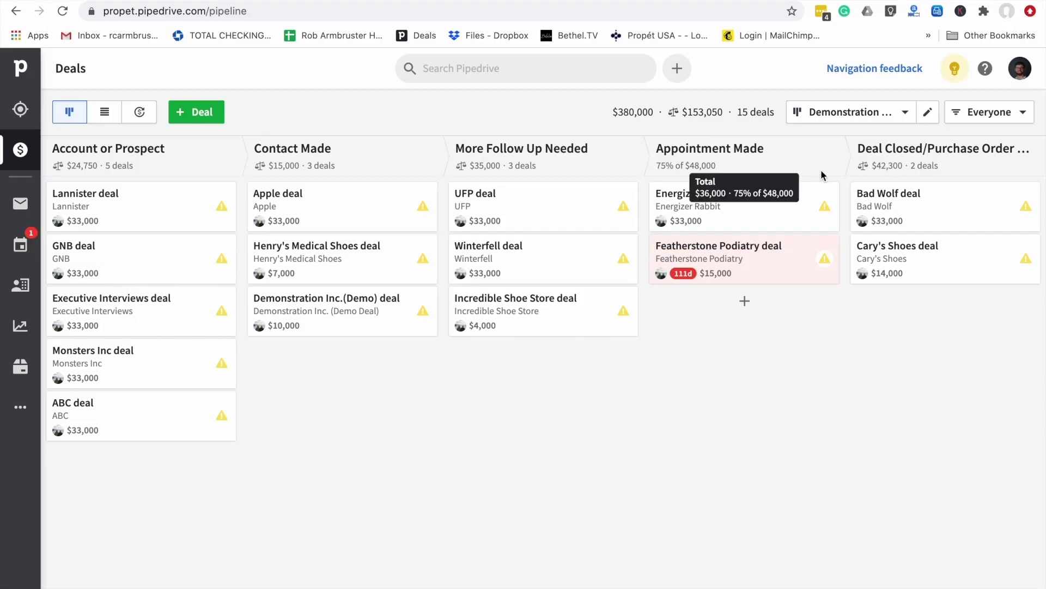
mouse_move(899, 158)
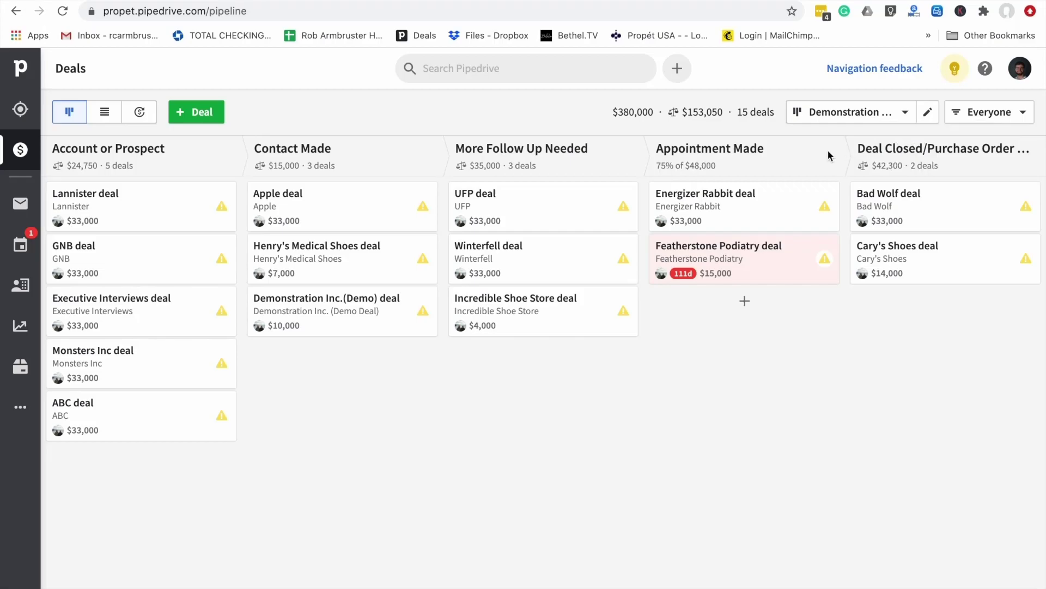
Open the Demonstration Pipeline editor and review the settings of each stage
click(926, 113)
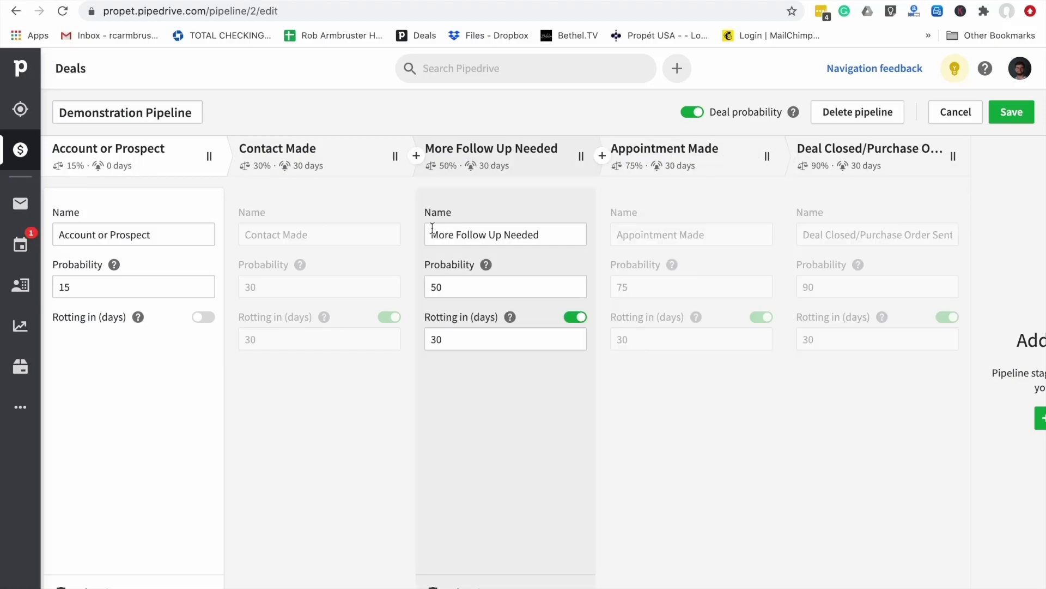
click(275, 236)
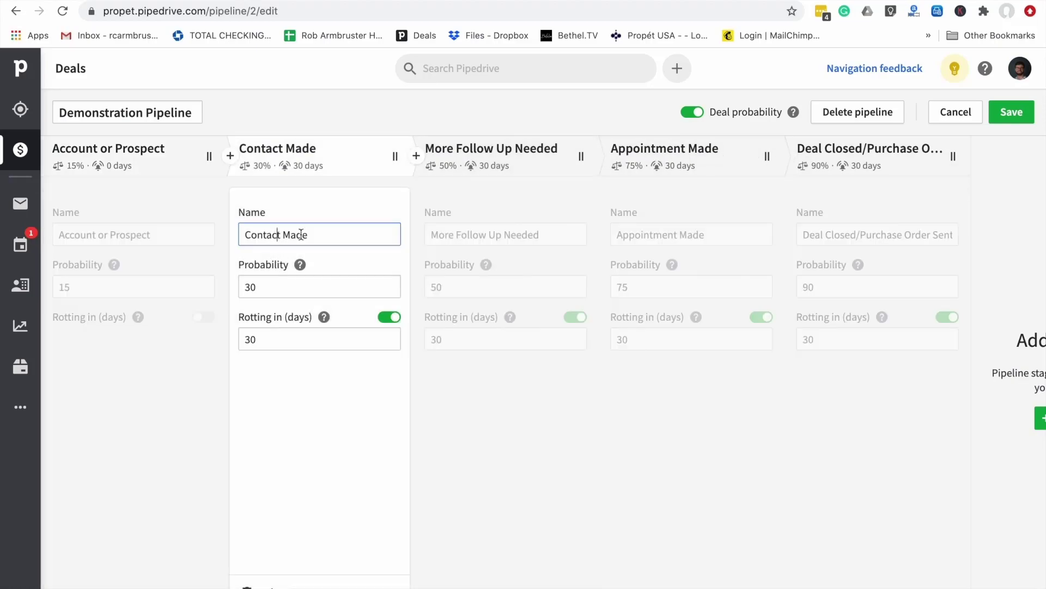
click(498, 233)
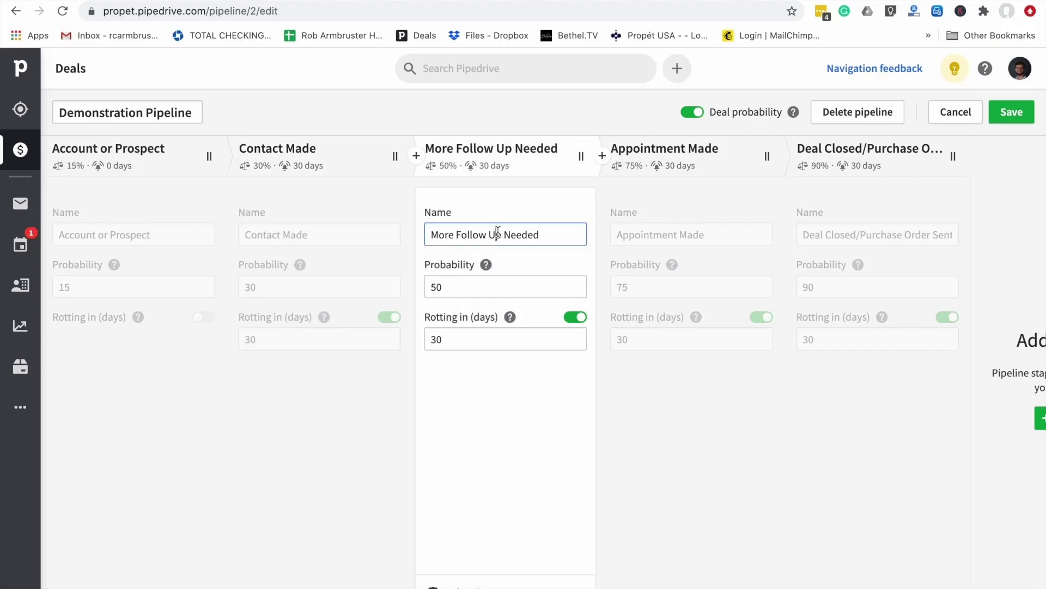
click(667, 236)
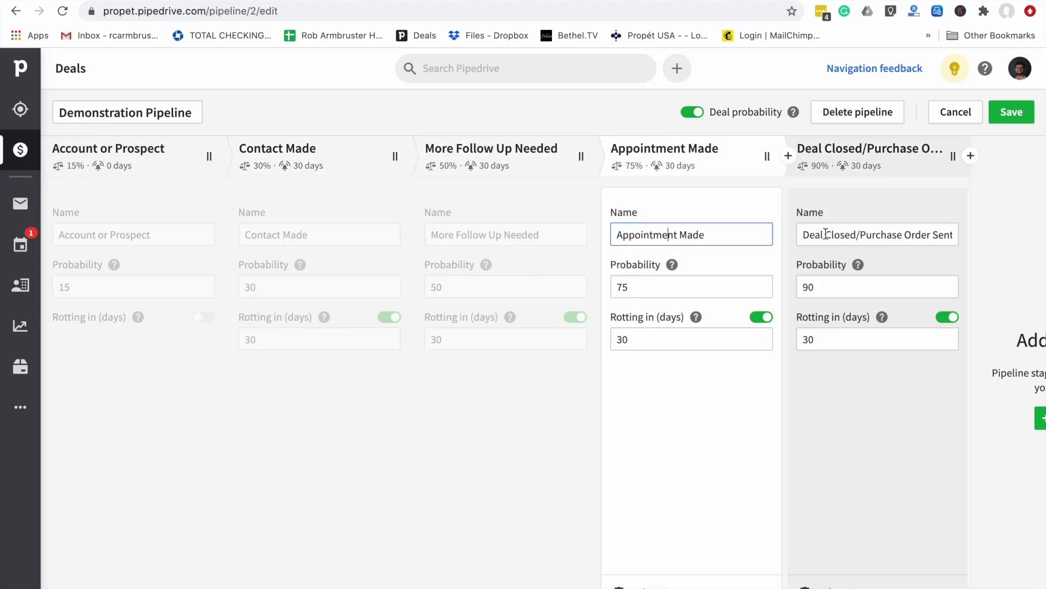
click(825, 235)
click(537, 234)
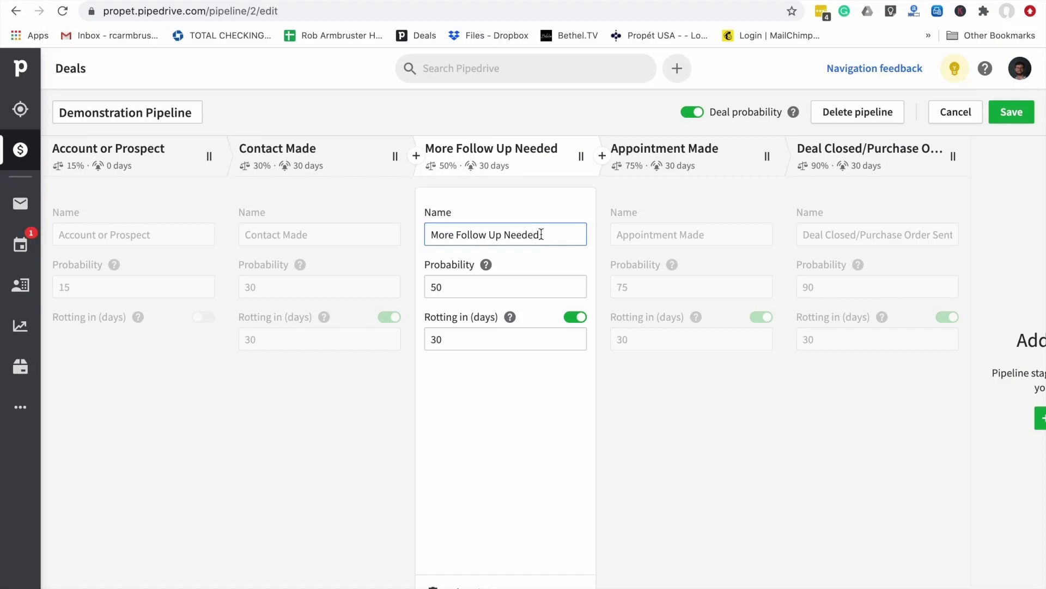
Rename More Follow Up Needed to 'Pre Appoint Check' as a trial, then restore 'More Follow Up Needed'
drag(542, 234, 424, 233)
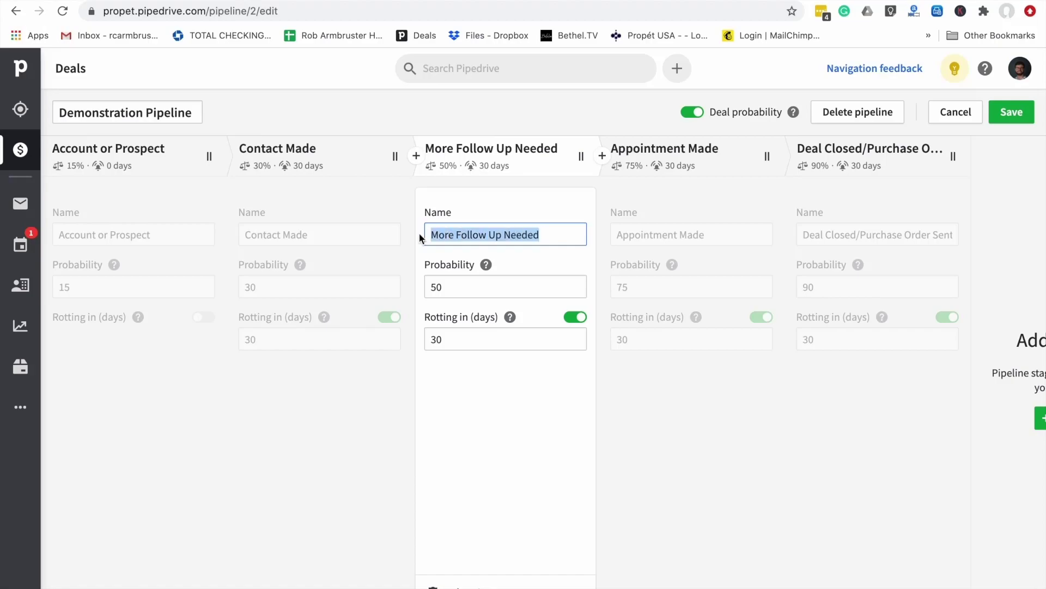
text(Pre Appoint Check)
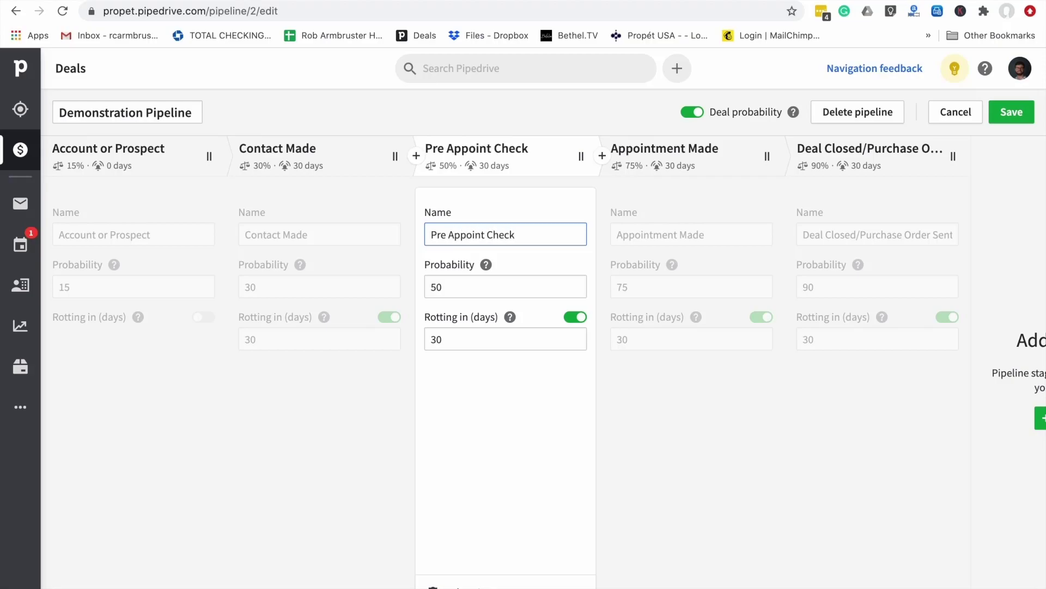
key(BackSpace)
key(BackSpace)
key(BackSpace)
key(BackSpace)
key(BackSpace)
key(BackSpace)
key(BackSpace)
key(BackSpace)
key(BackSpace)
key(BackSpace)
key(BackSpace)
key(BackSpace)
key(BackSpace)
key(BackSpace)
key(BackSpace)
key(BackSpace)
key(BackSpace)
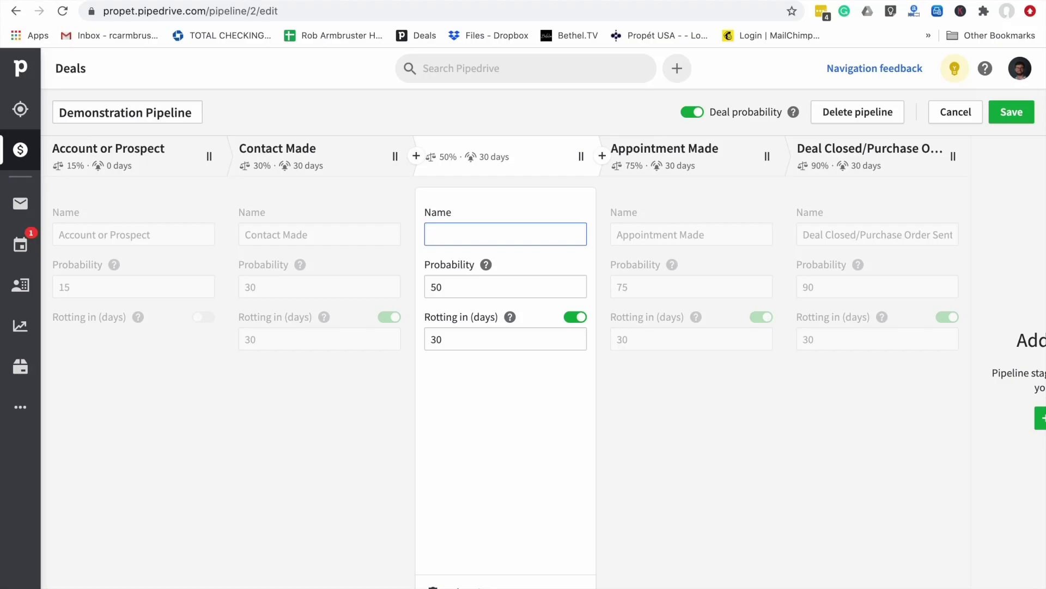
text(More Fol)
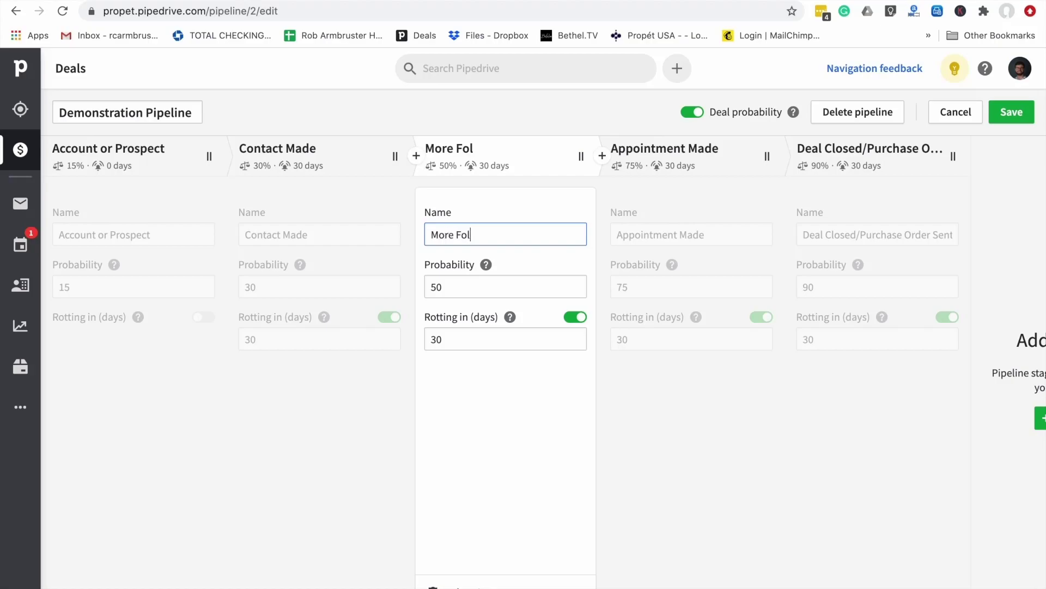
text(low Up Needed)
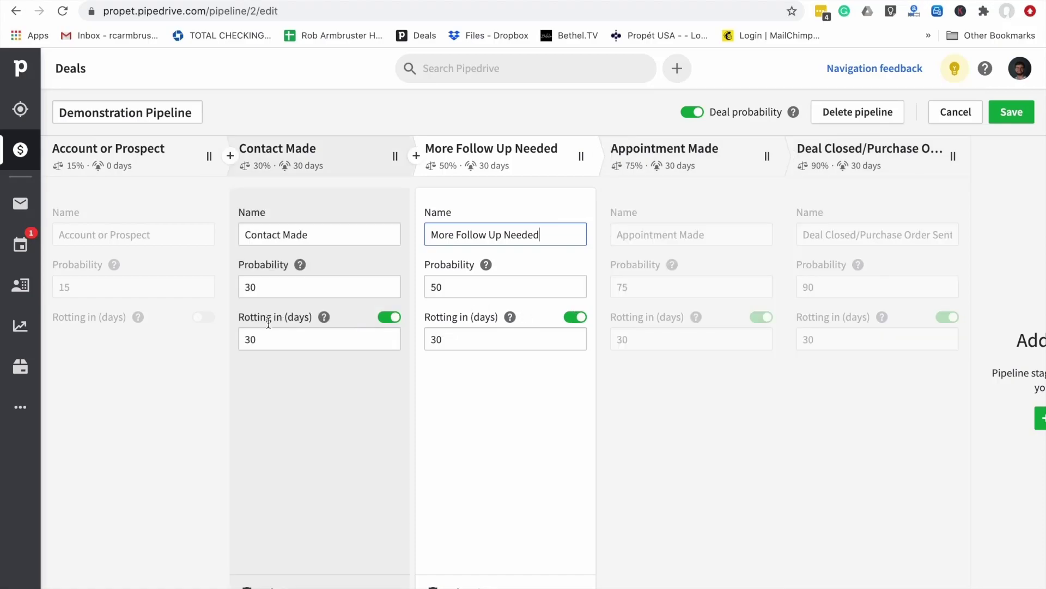
Check the Contact Made win probability and try moving More Follow Up Needed before Contact Made
mouse_move(324, 317)
click(302, 287)
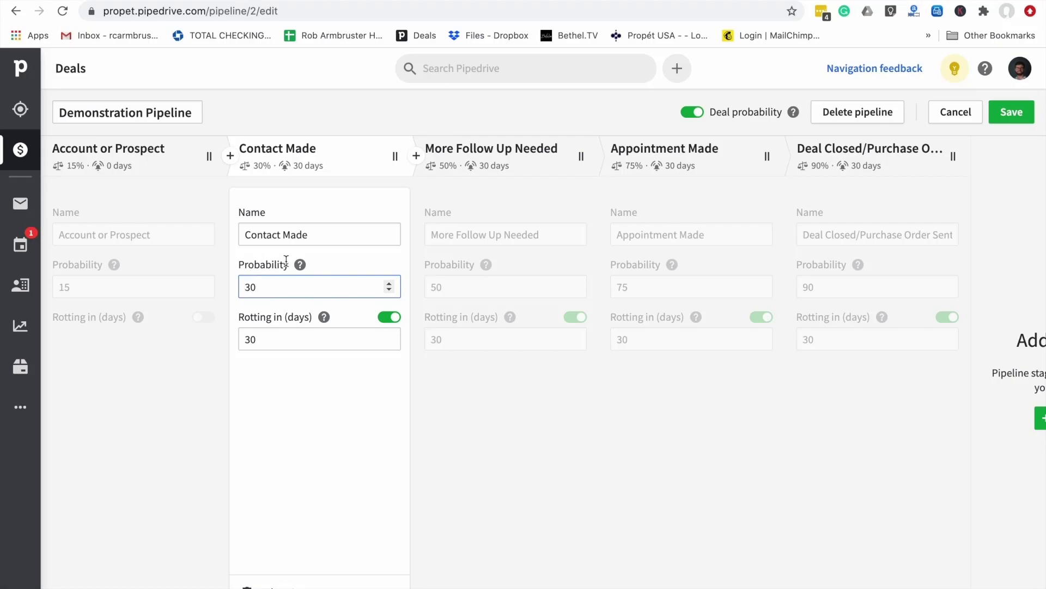
mouse_move(302, 266)
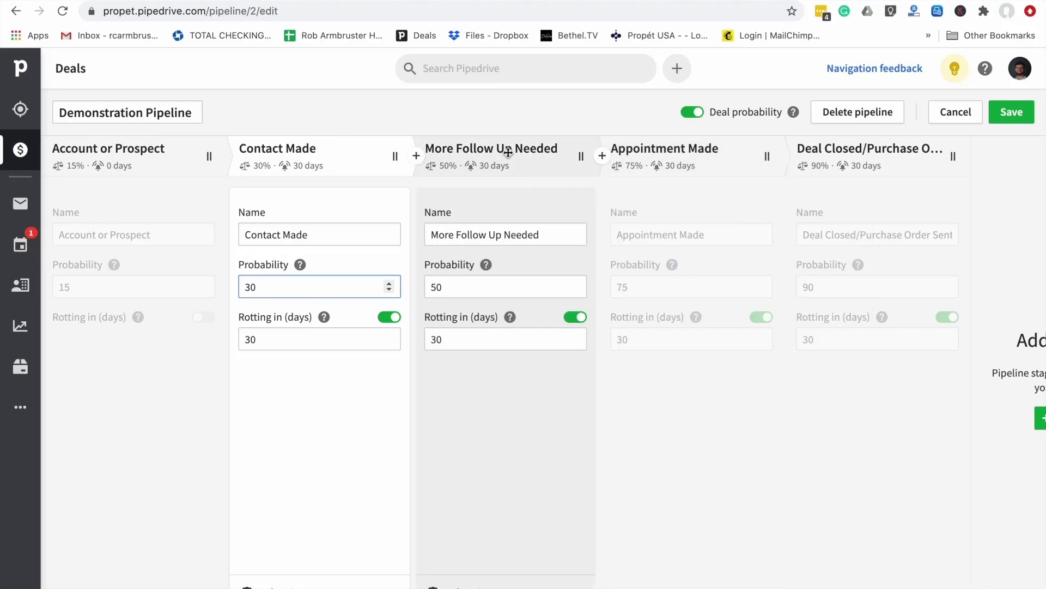
drag(432, 152, 499, 149)
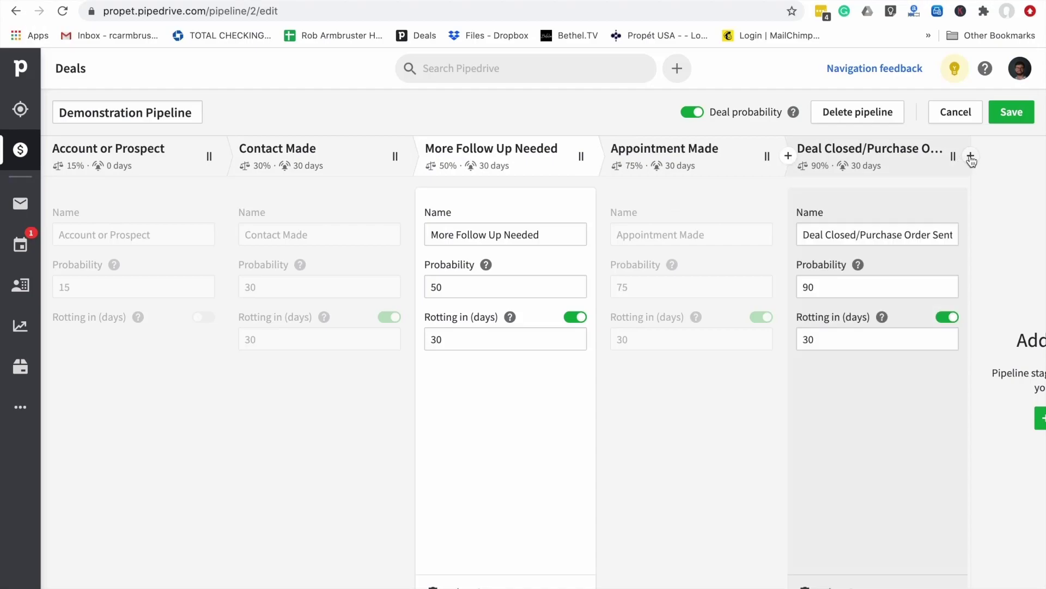
Add two trial New Stage columns after Deal Closed
click(971, 156)
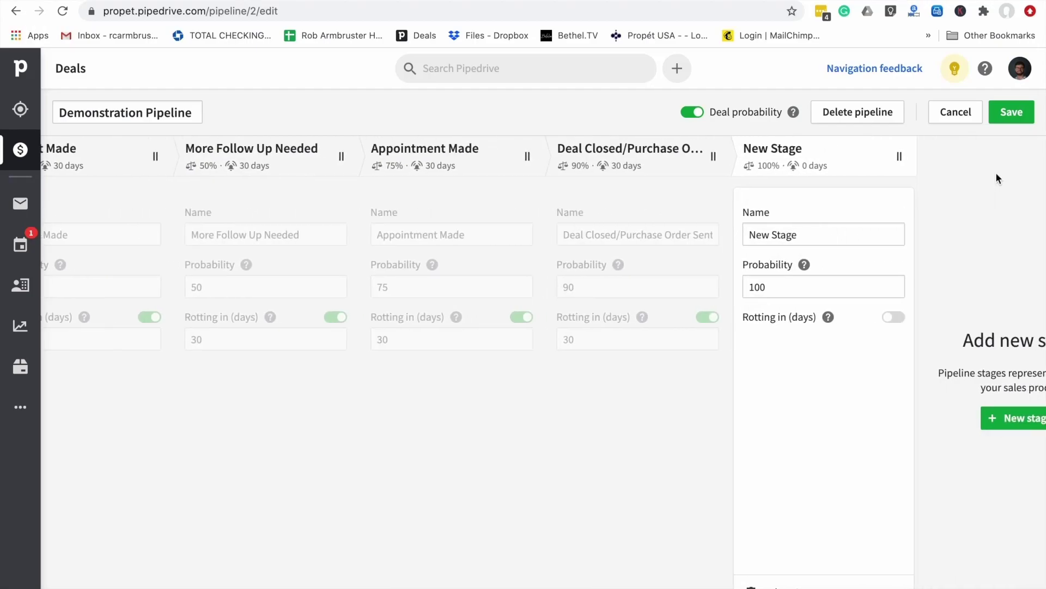
click(918, 157)
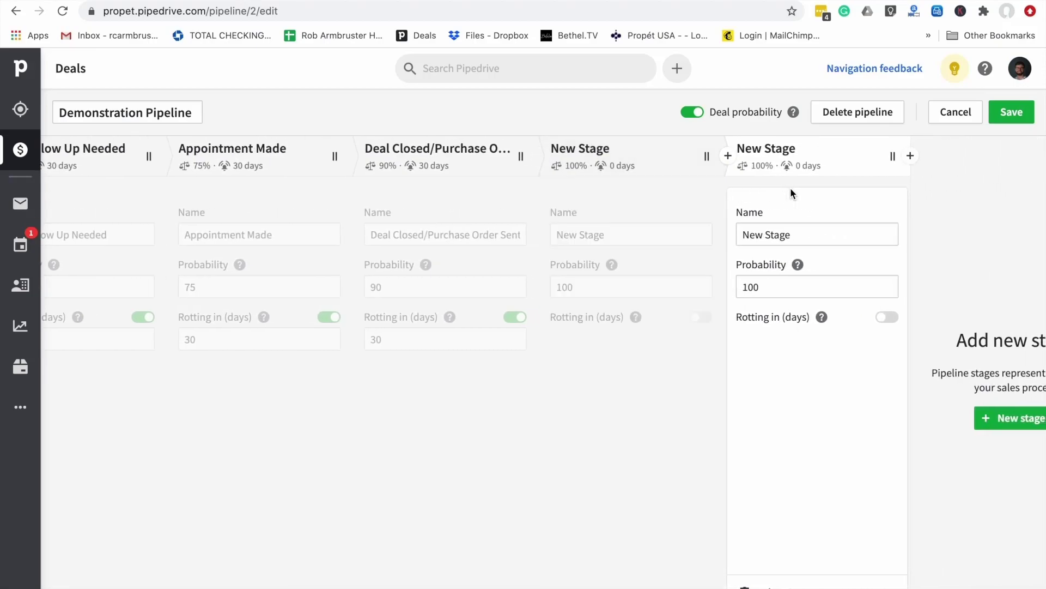
scroll(498, 185, left, 1)
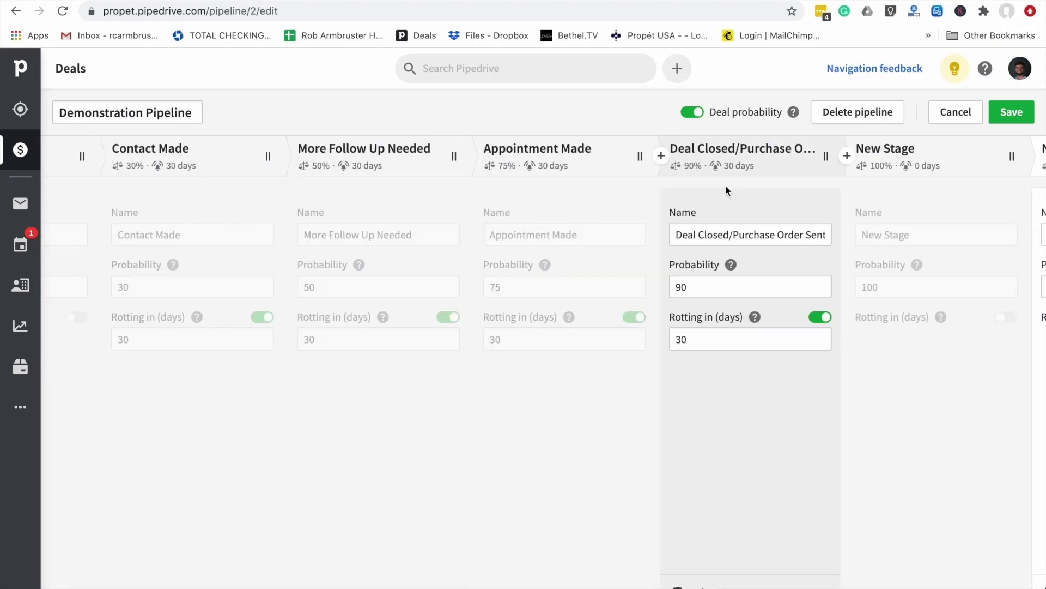
scroll(730, 185, right, 4)
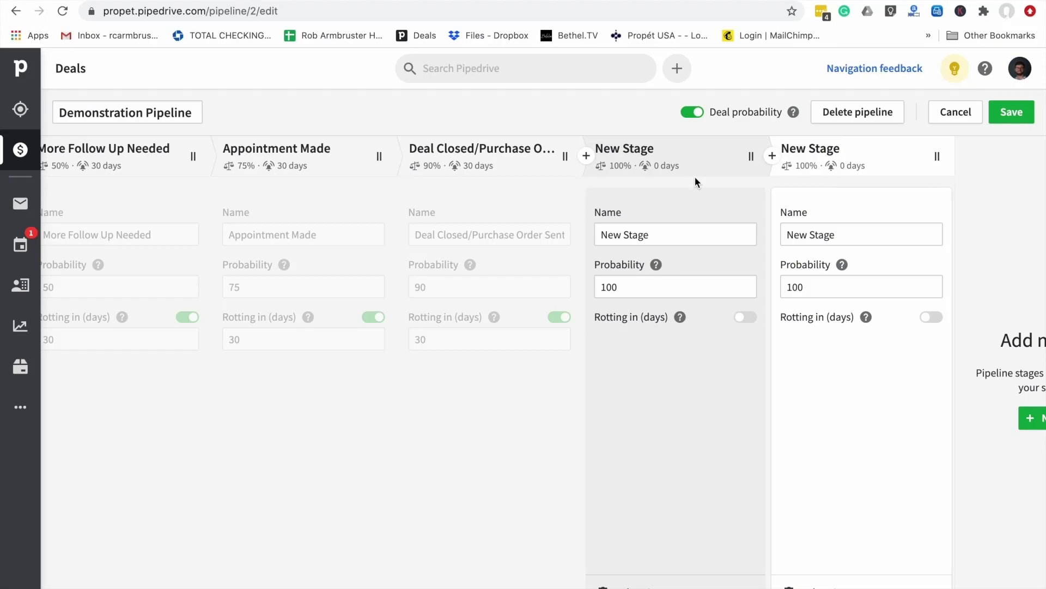
scroll(695, 176, left, 5)
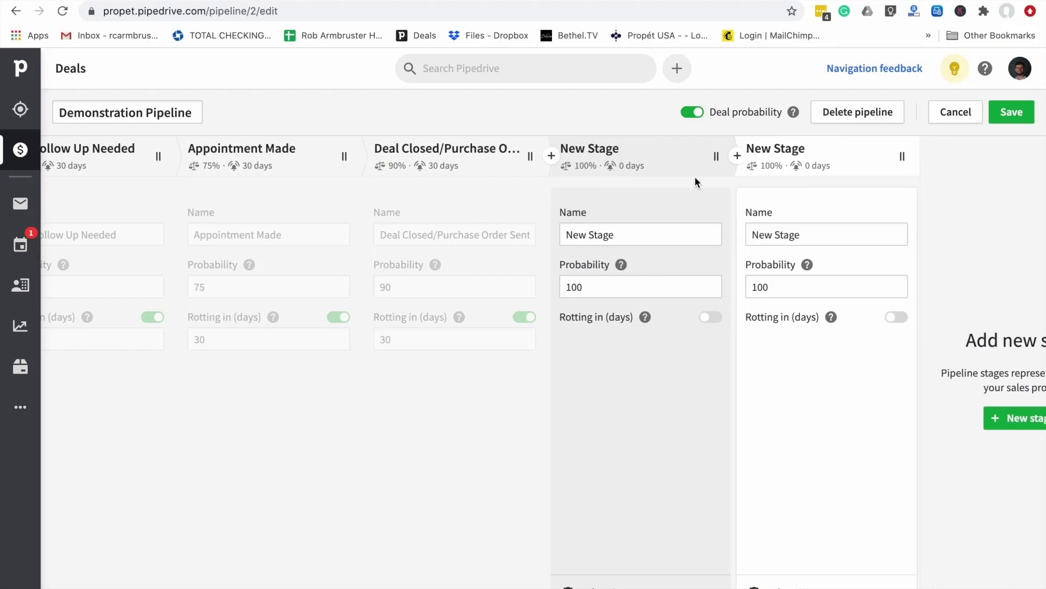
scroll(694, 177, right, 5)
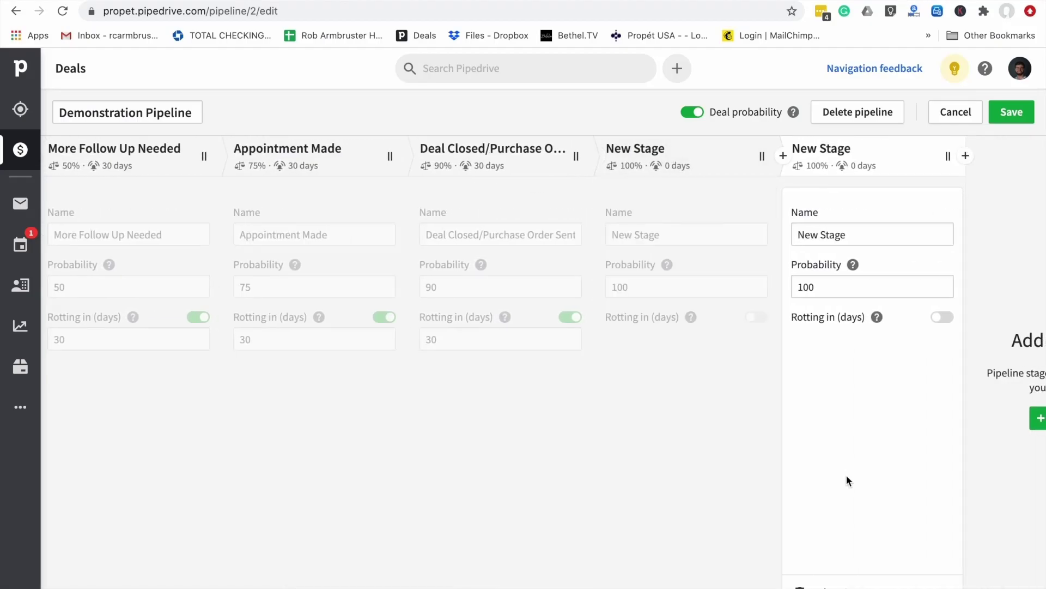
Delete both trial New Stage stages
click(817, 584)
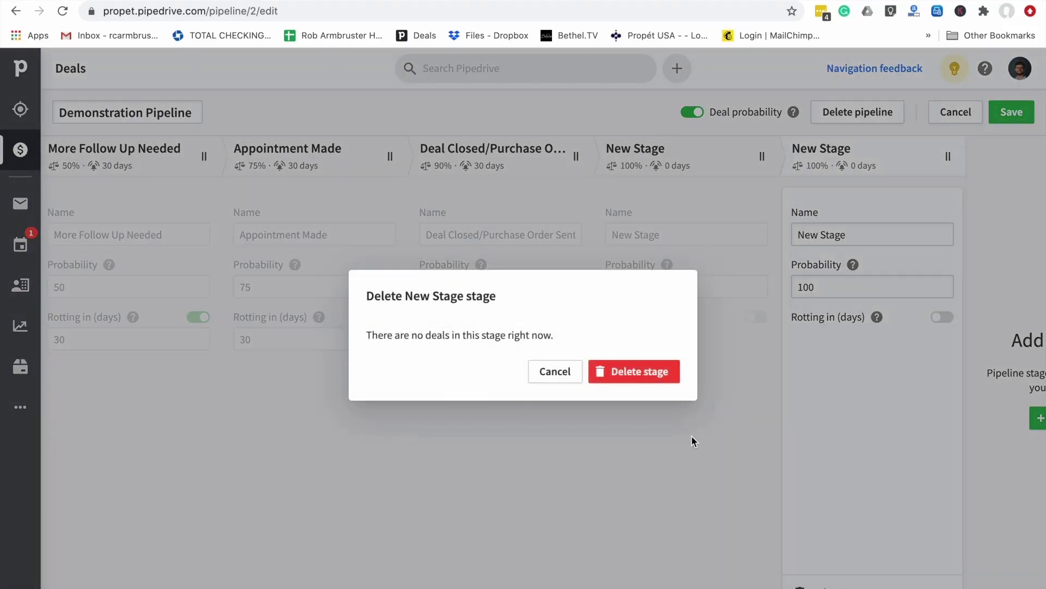
click(634, 376)
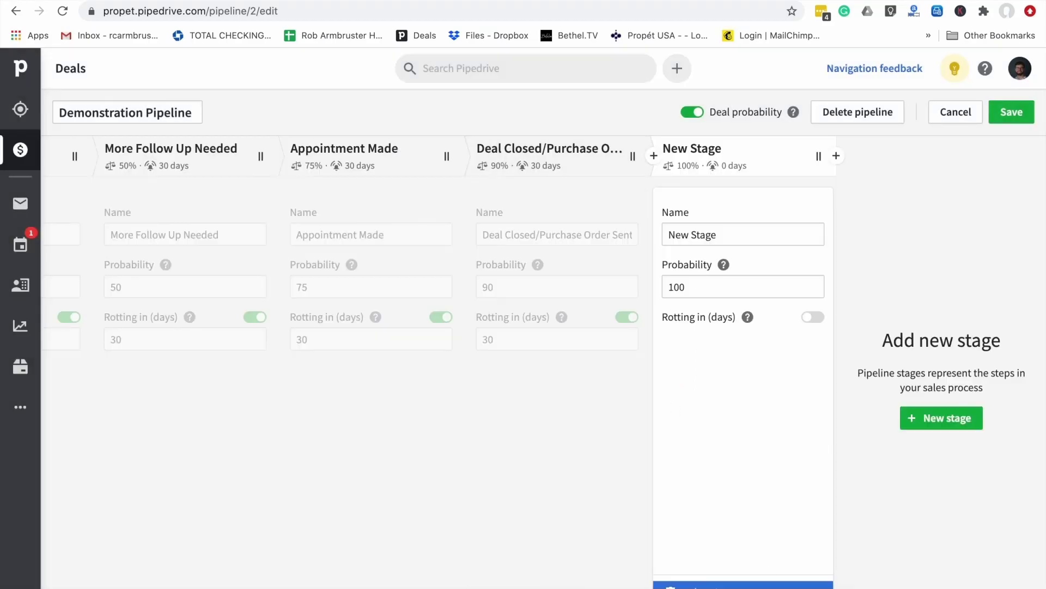
click(769, 585)
click(628, 377)
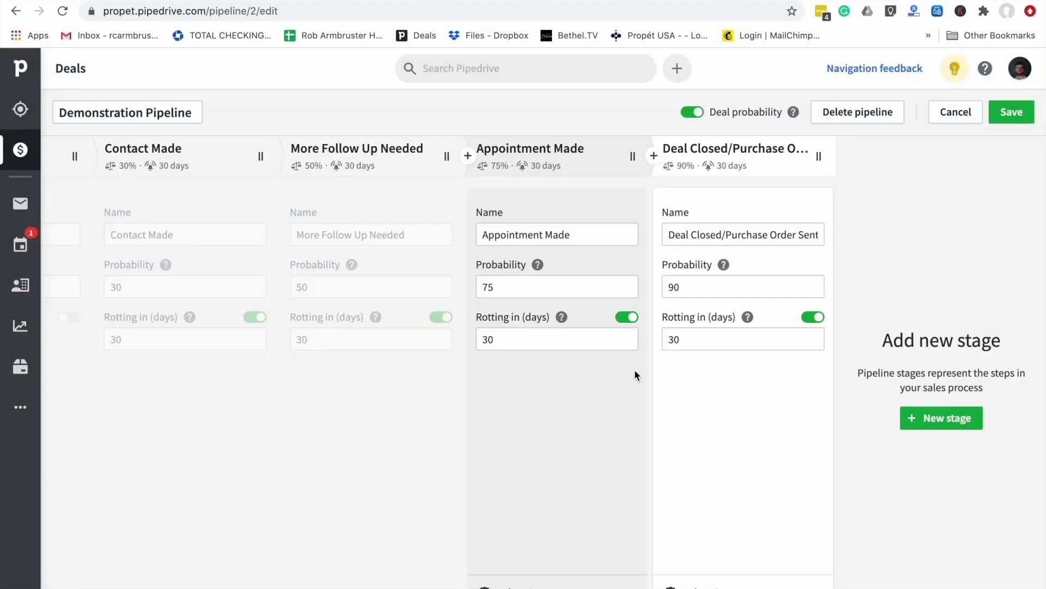
scroll(337, 377, left, 5)
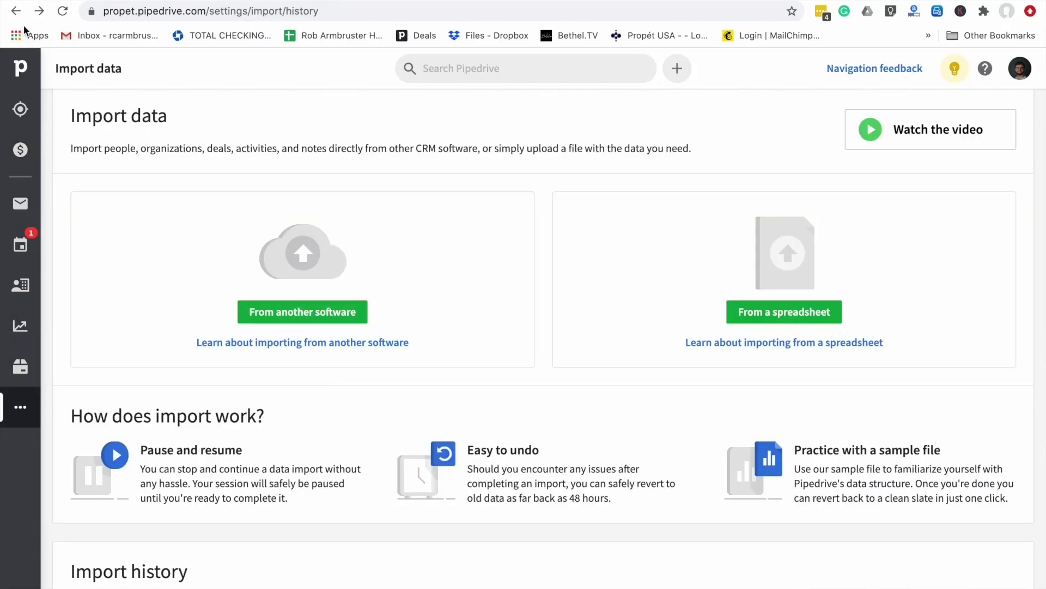
Save the pipeline stage settings, dismiss the LeadBooster tip, and open the $33,000 Monsters Inc deal
click(17, 11)
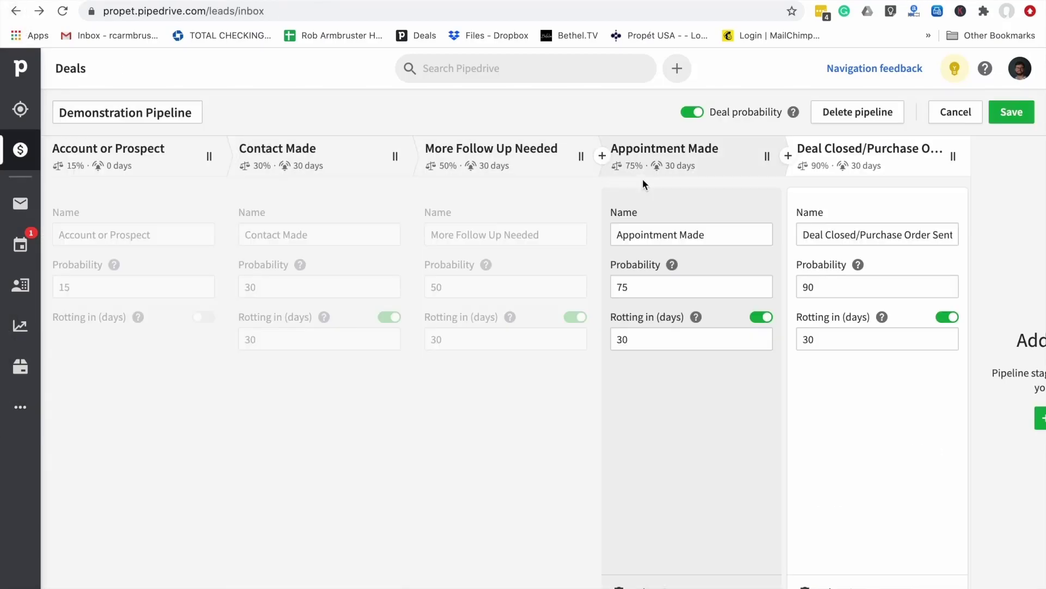
click(1012, 112)
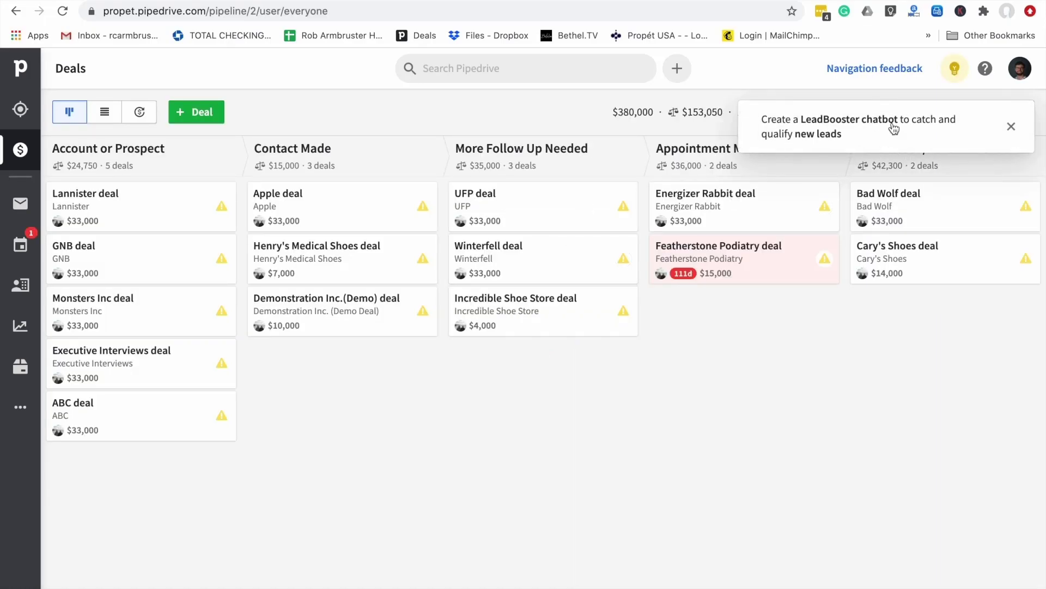
click(1011, 127)
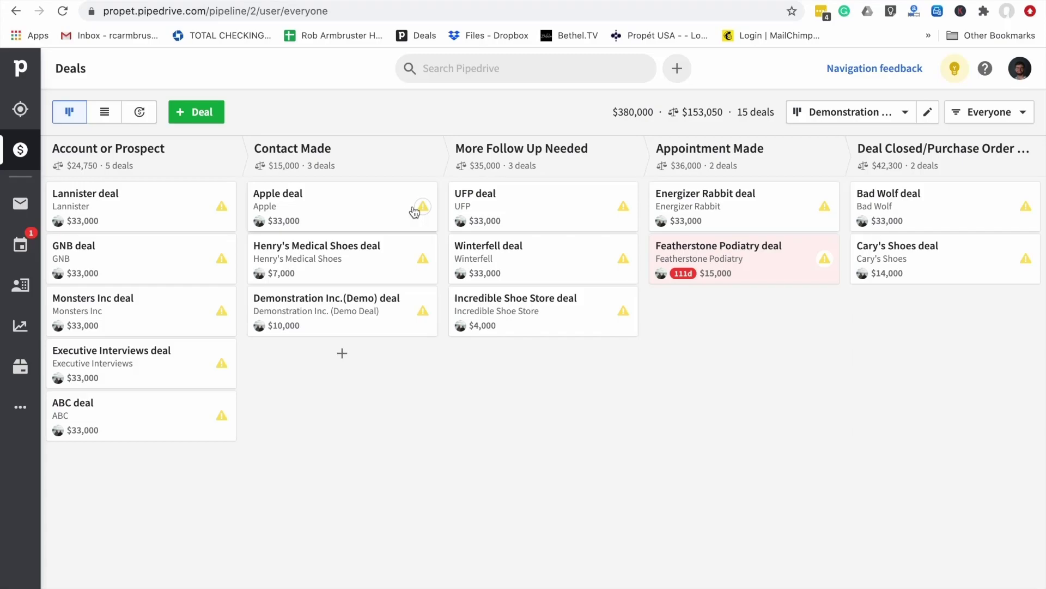
click(173, 299)
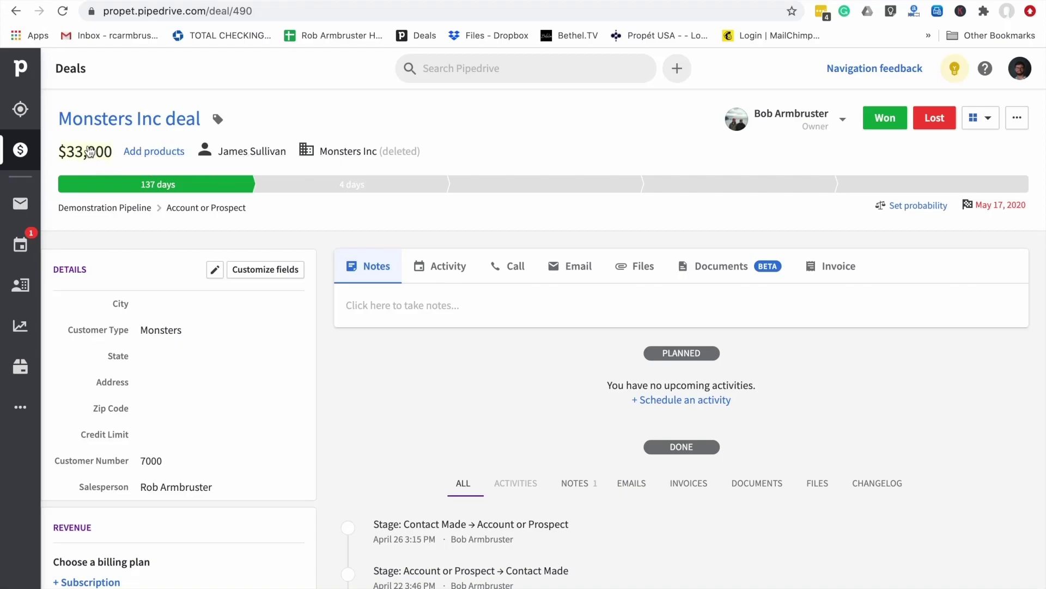
Change the deal value from 33,000 to 45,000, then try advancing it to More Follow Up Needed and Appointment Made
click(89, 153)
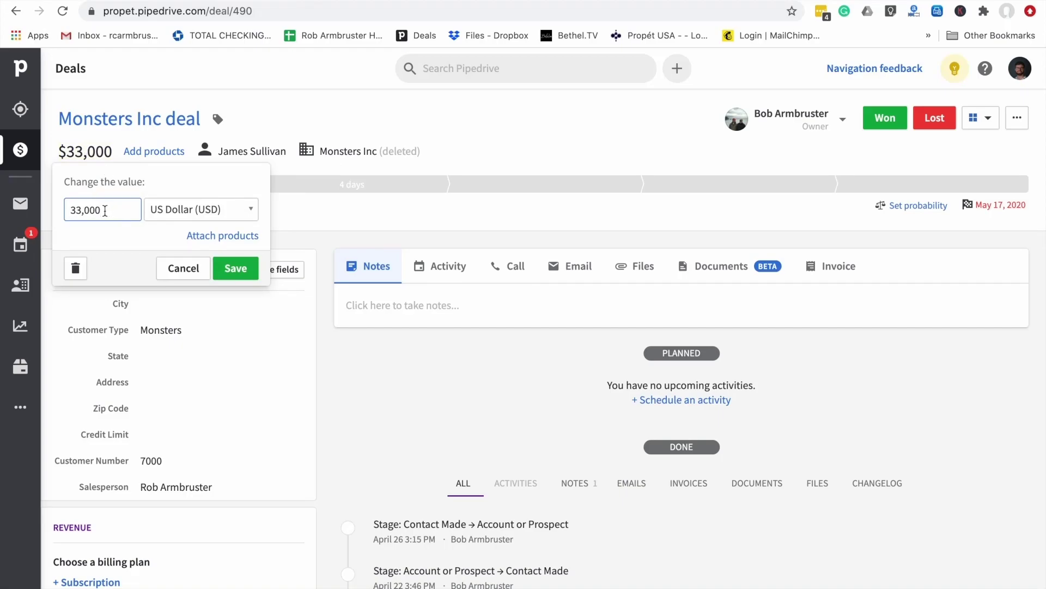
key(BackSpace)
key(BackSpace)
key(BackSpace)
key(BackSpace)
key(BackSpace)
key(BackSpace)
text(45,000)
click(233, 267)
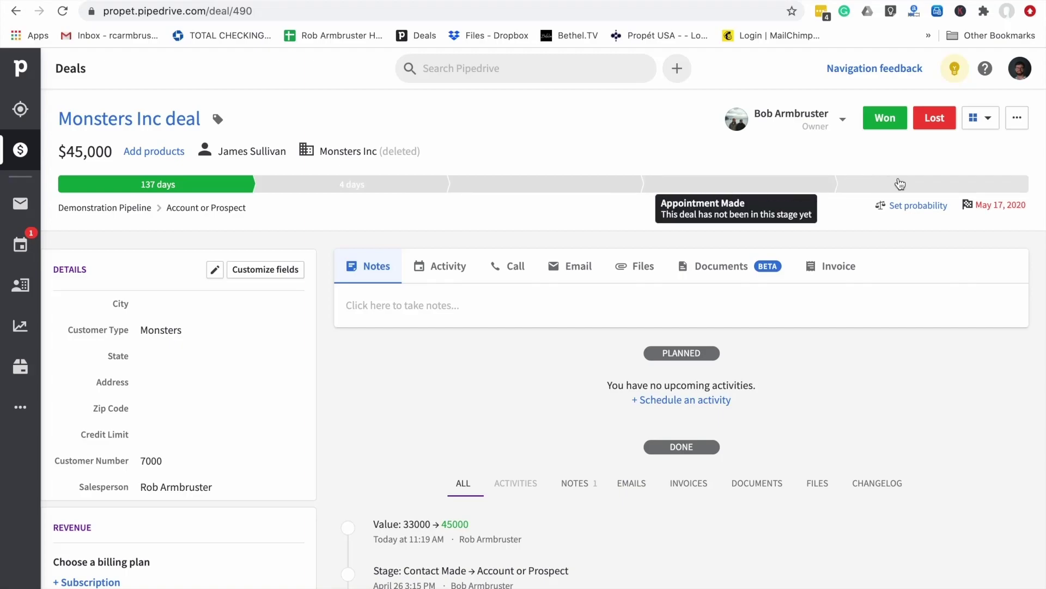
click(598, 185)
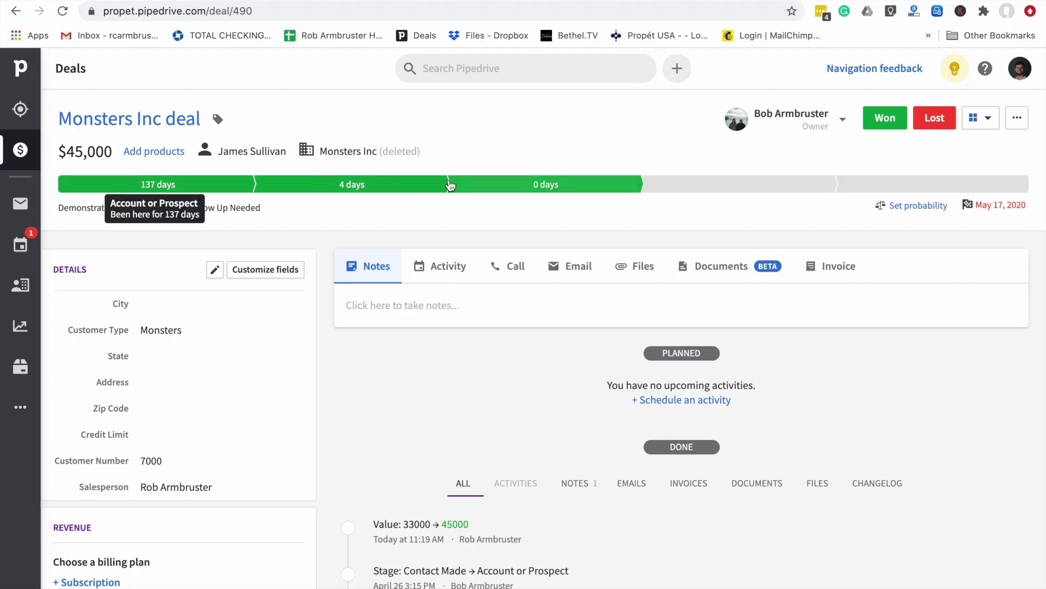
click(668, 187)
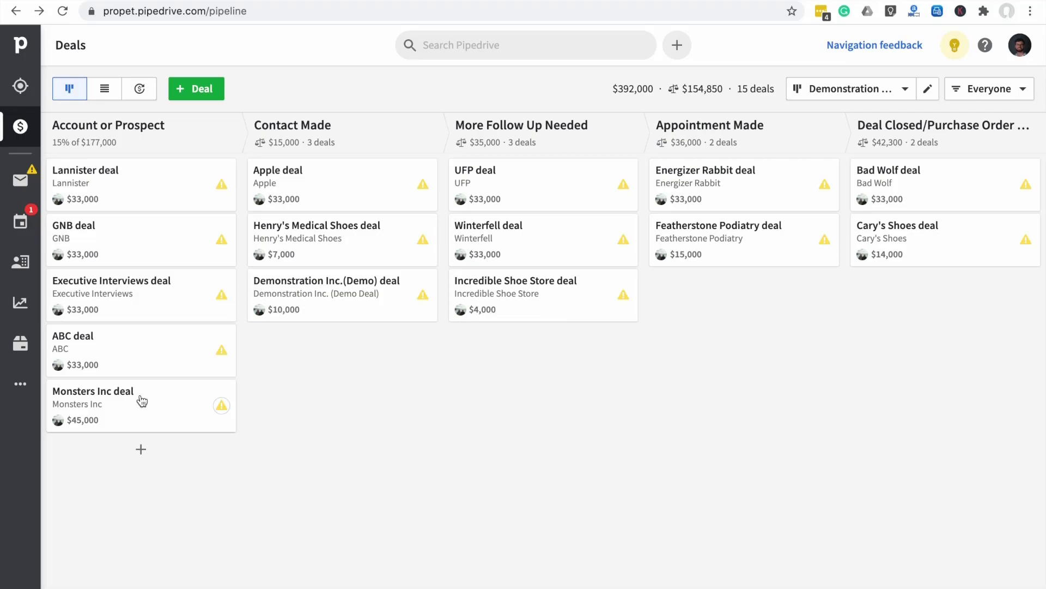
Drag Monsters Inc through Contact Made, More Follow Up Needed, Appointment Made and Deal Closed, then onto Won
drag(142, 401, 355, 347)
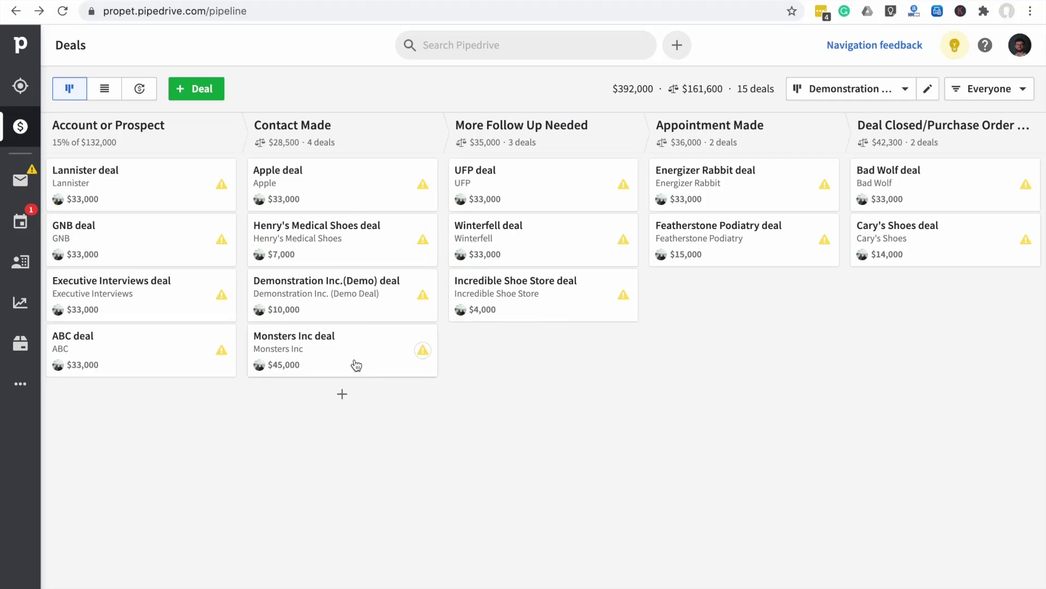
drag(357, 365, 553, 359)
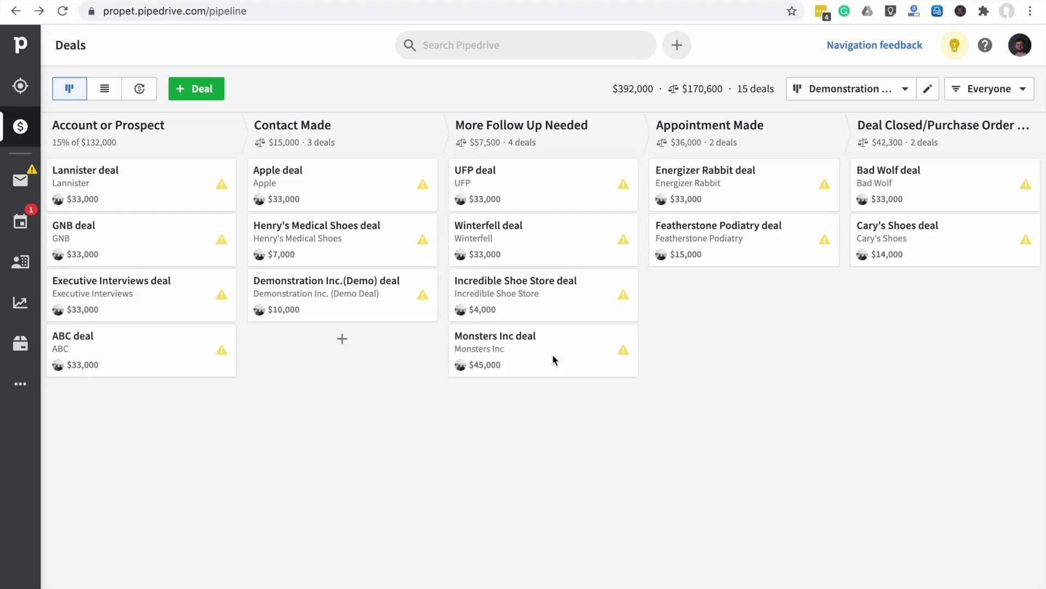
mouse_move(623, 138)
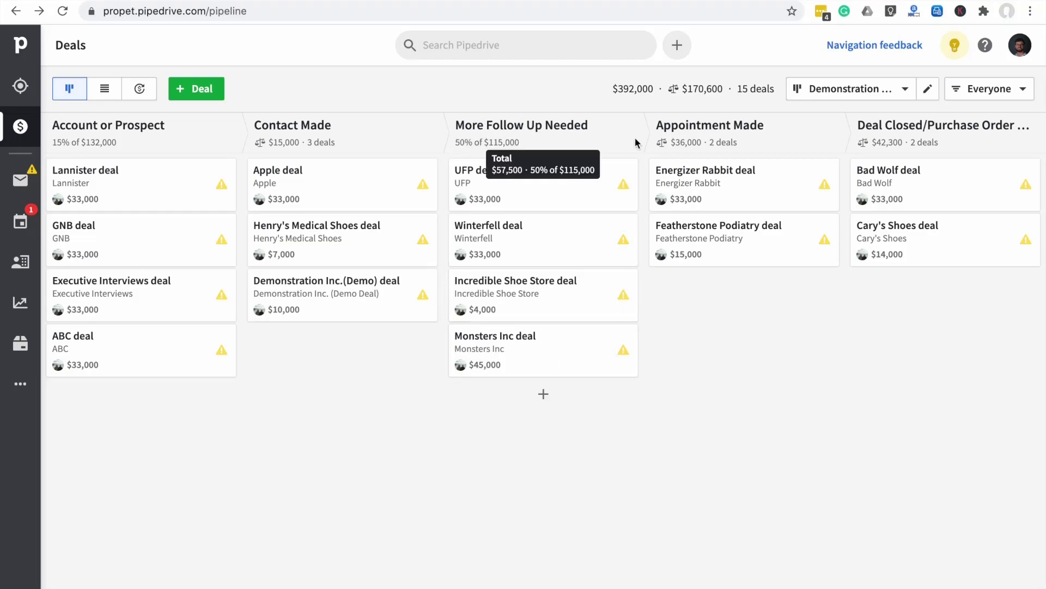
drag(553, 359, 783, 304)
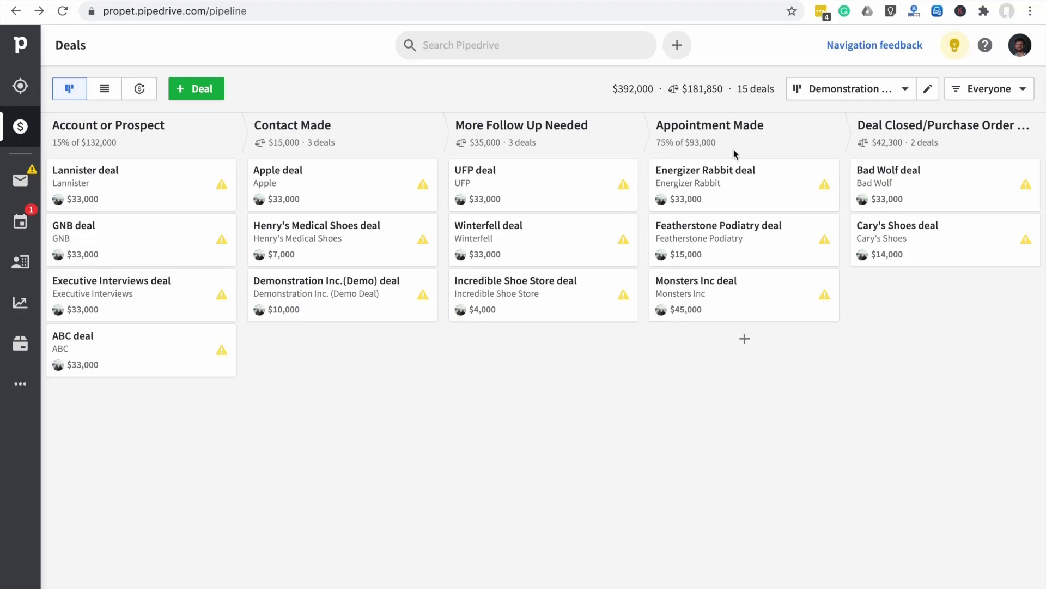
drag(725, 309, 929, 299)
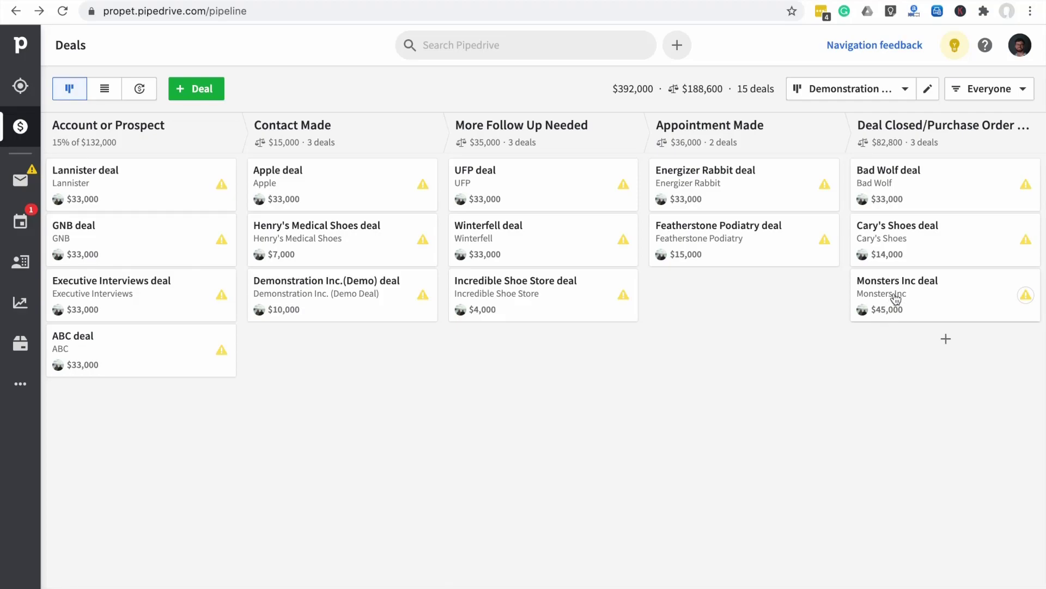
mouse_move(896, 298)
mouse_down()
mouse_move(830, 411)
mouse_move(655, 535)
mouse_move(669, 586)
mouse_up()
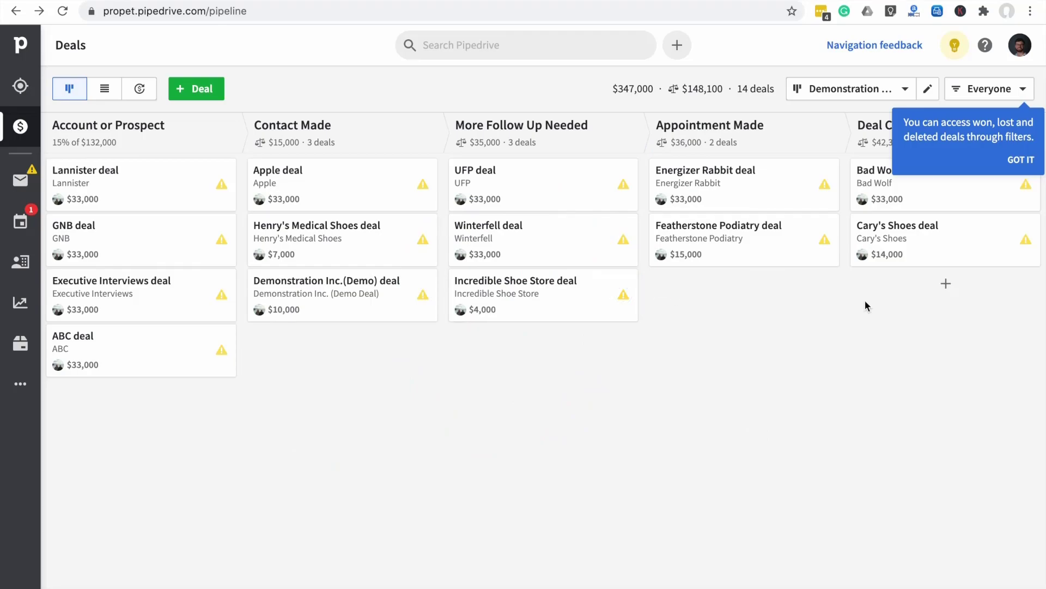
Reopen the won Monsters Inc deal, set it to Appointment Made, and check it on the board
click(1019, 160)
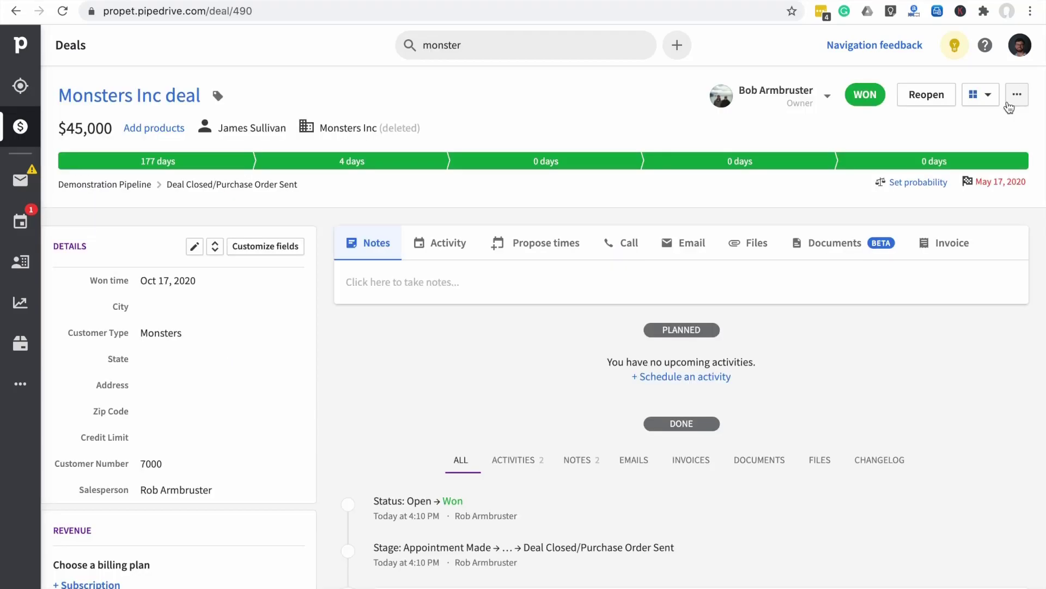
click(926, 97)
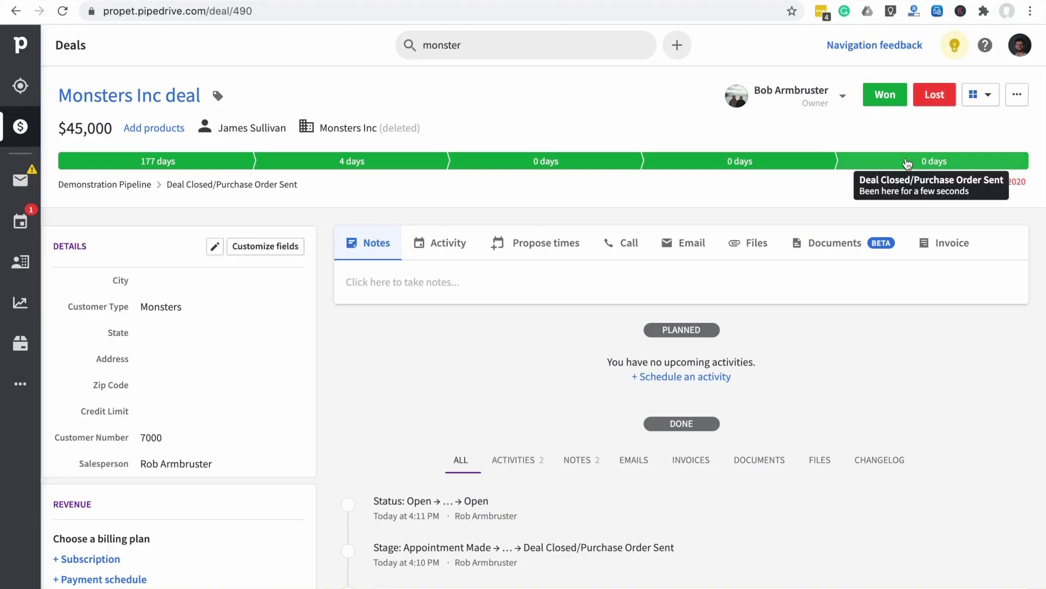
click(725, 162)
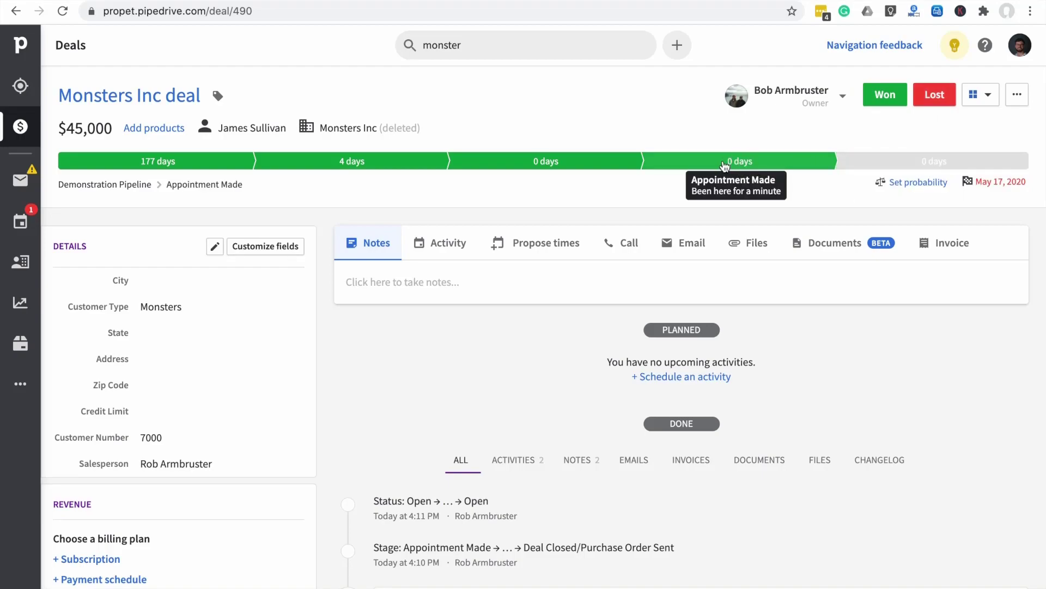
click(20, 127)
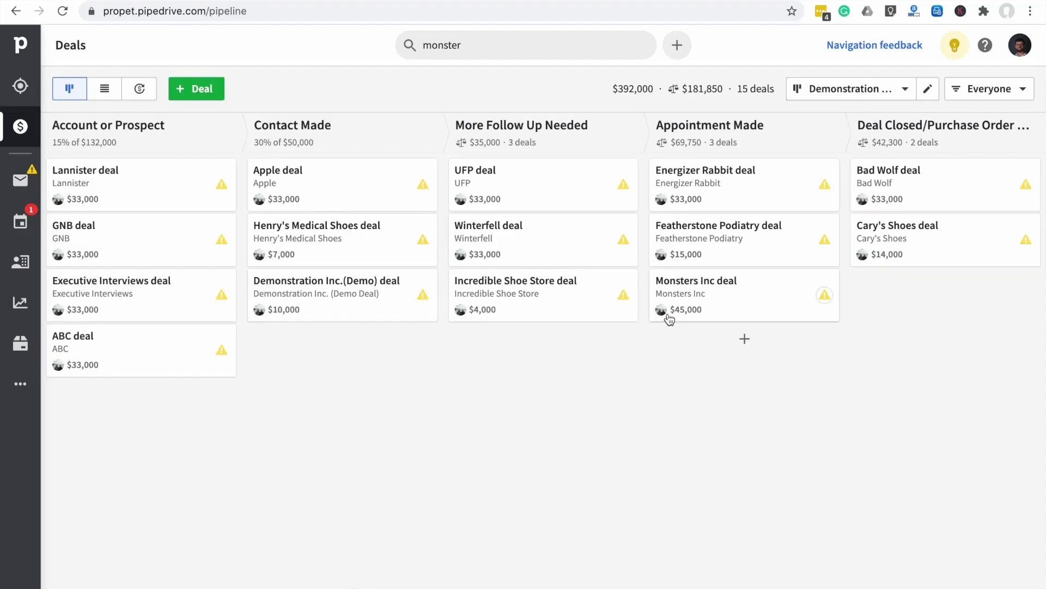
click(729, 296)
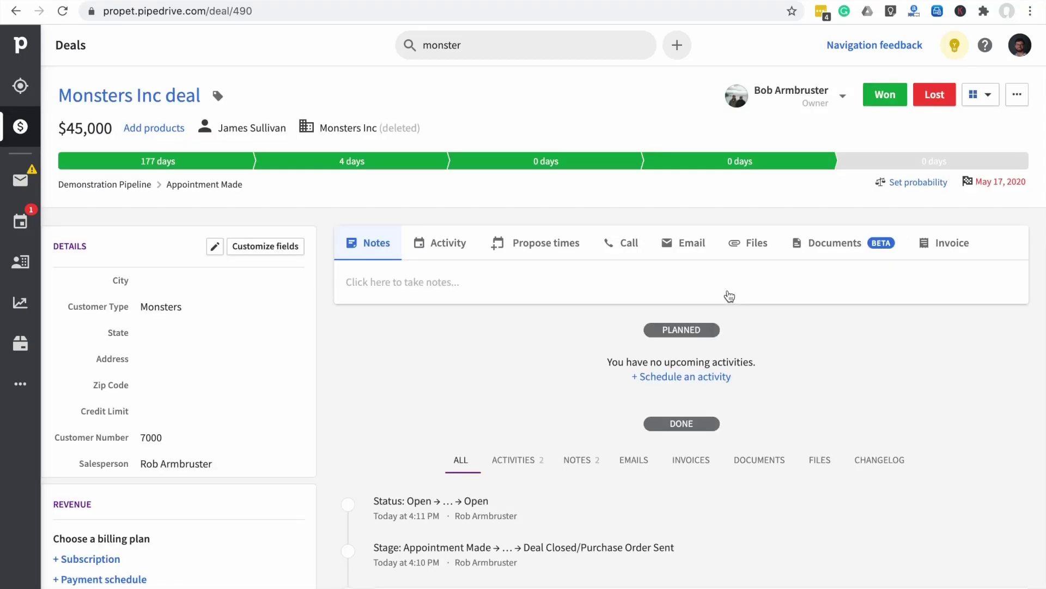
Mark Monsters Inc as lost, choosing Not interested as the lost reason
click(935, 97)
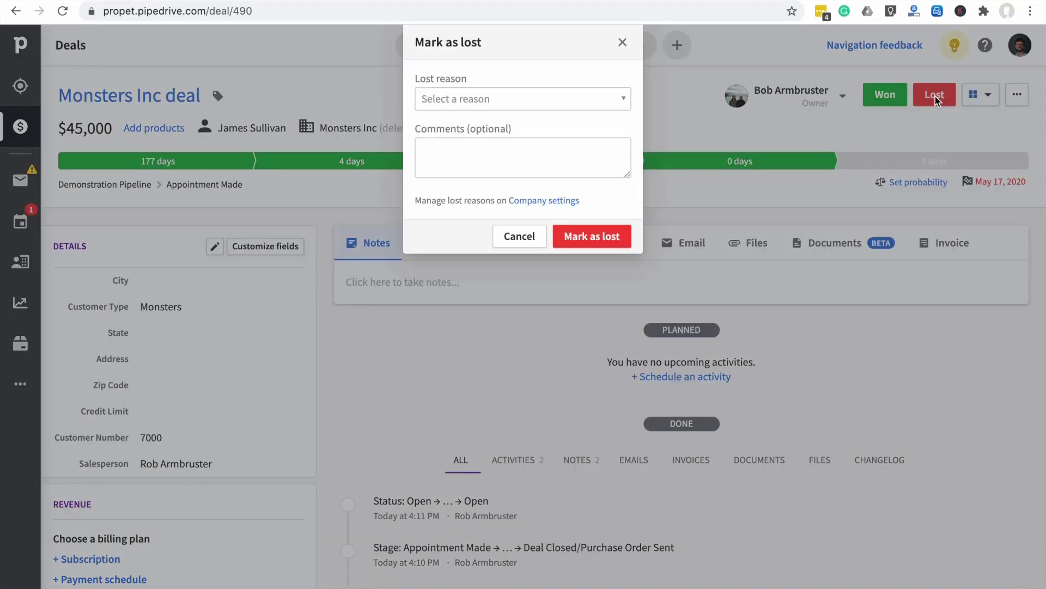
click(617, 105)
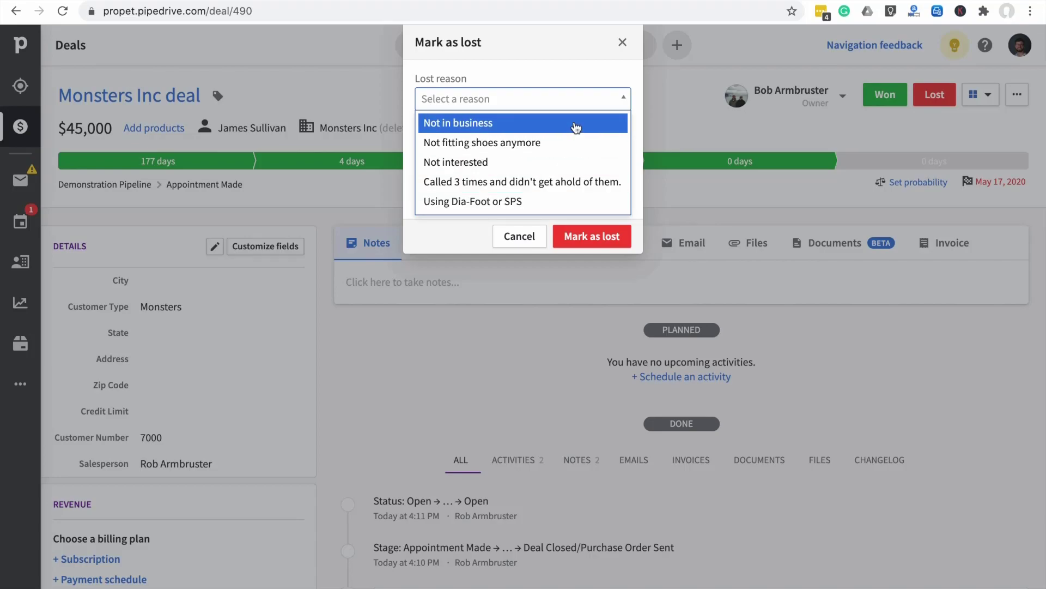
click(573, 159)
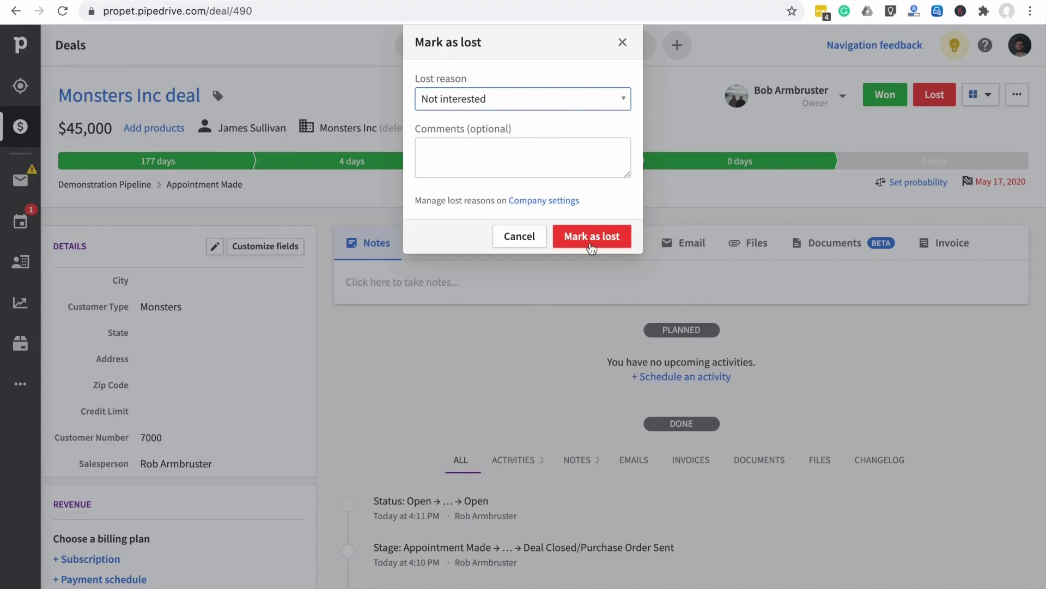
click(594, 244)
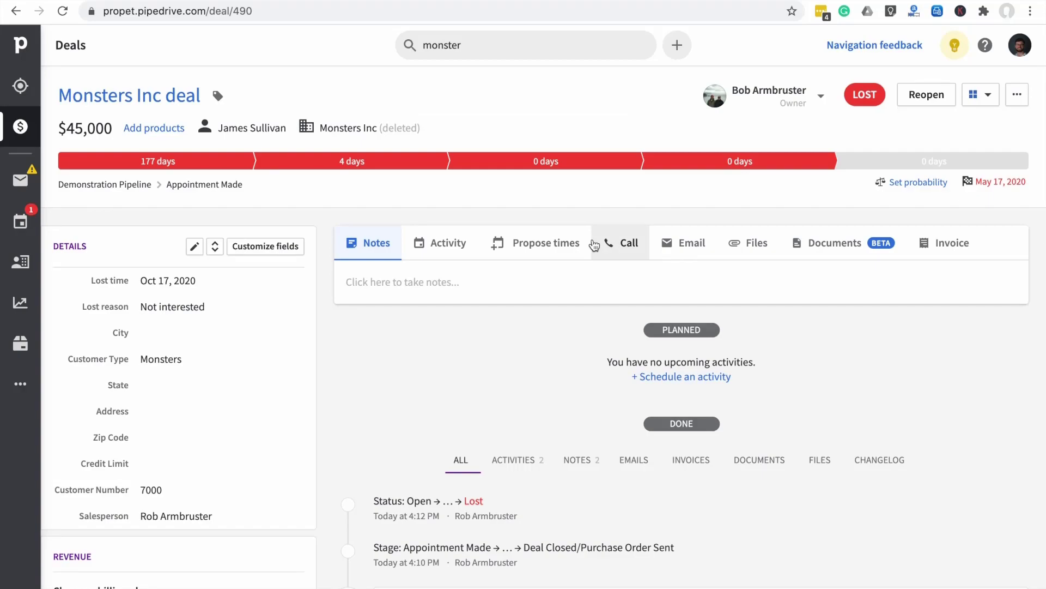
mouse_move(697, 163)
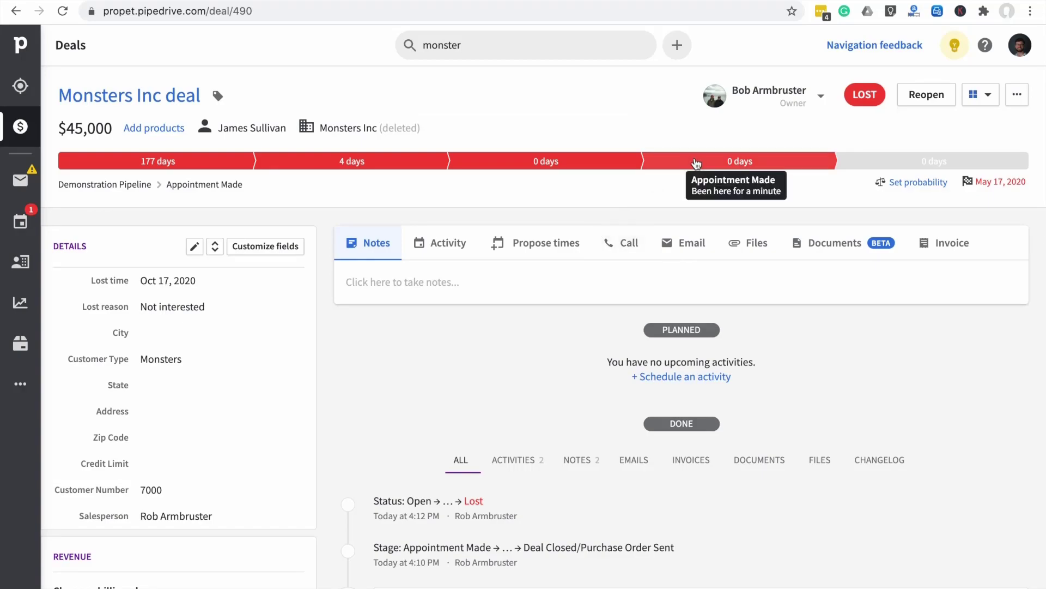
Open Insights and inspect the slices of the Deals lost by reasons pie chart
click(17, 305)
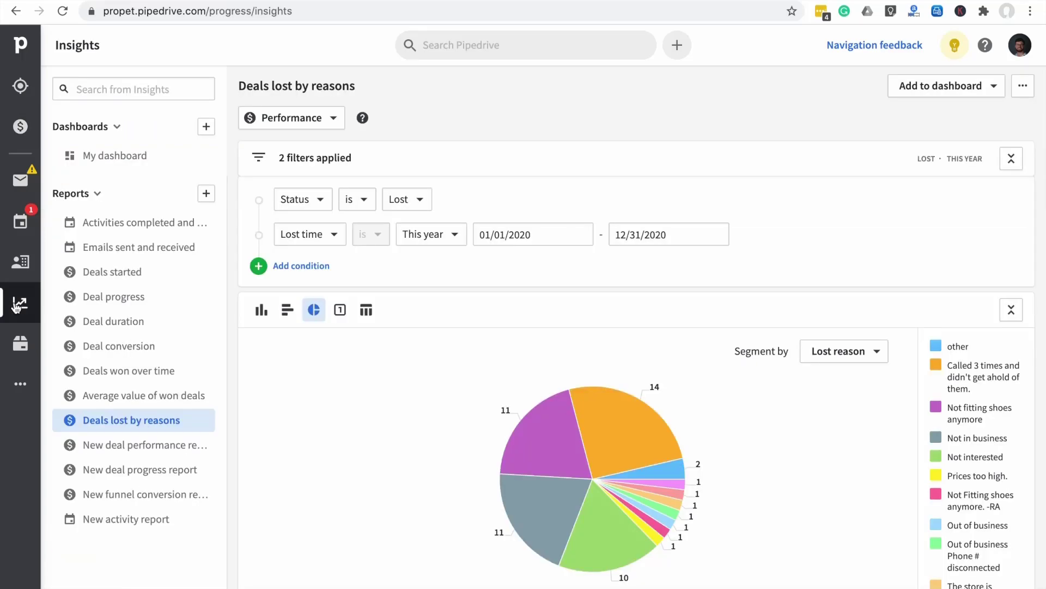
scroll(371, 427, down, 2)
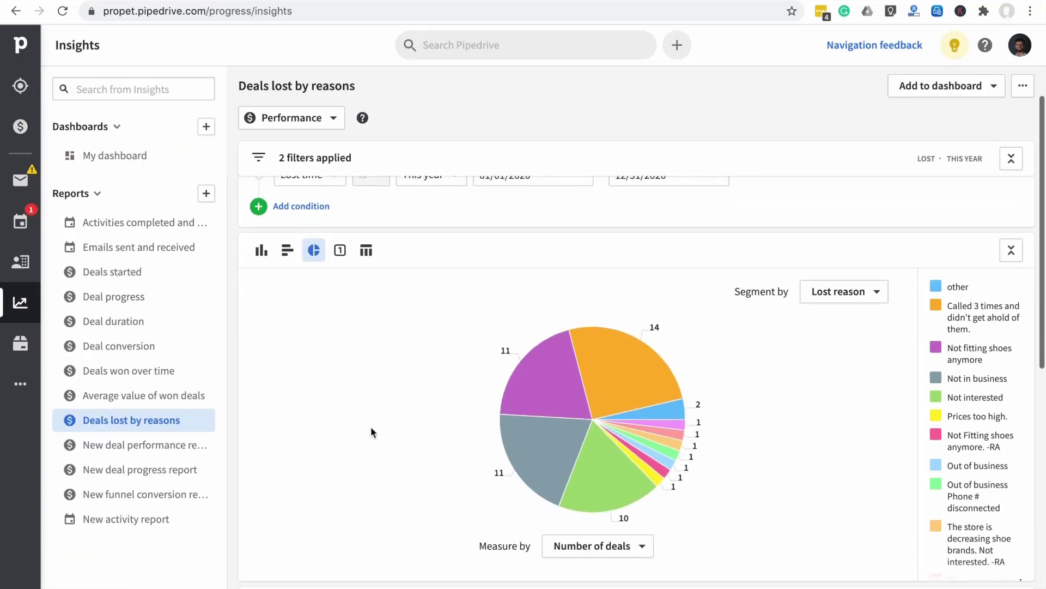
mouse_move(615, 351)
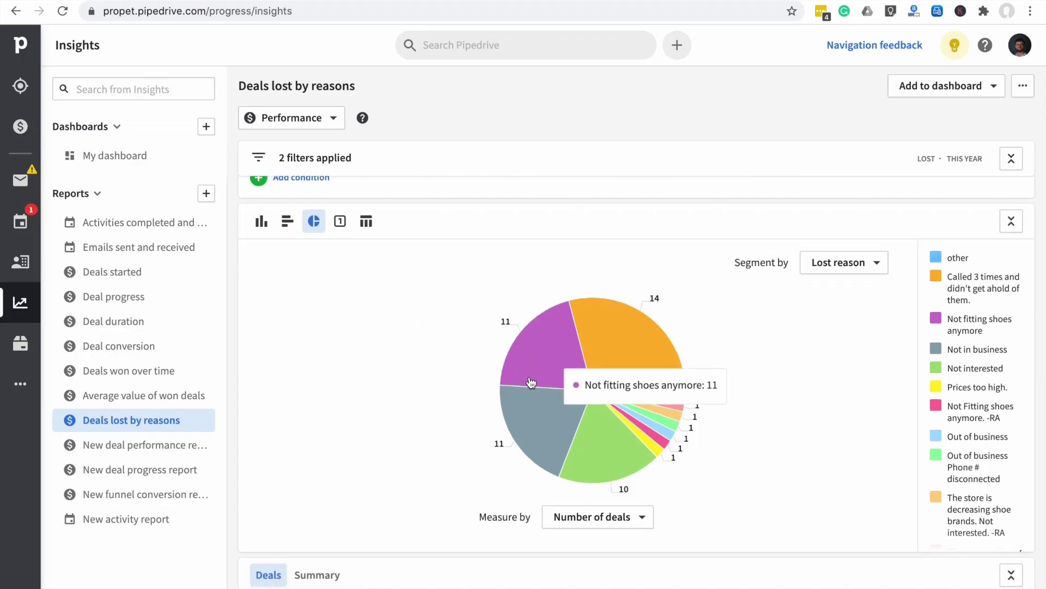
mouse_move(525, 404)
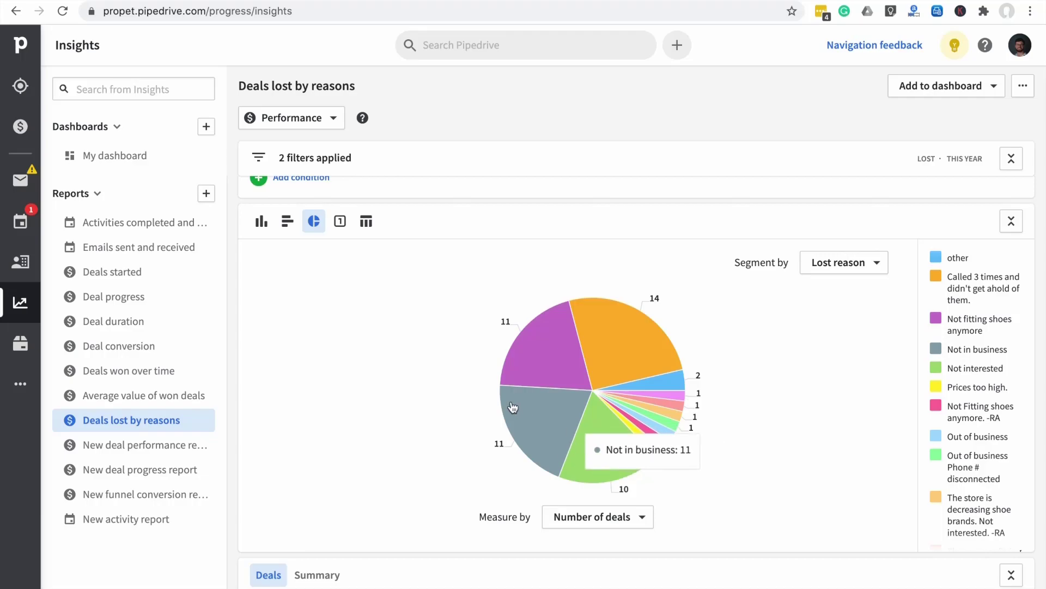
mouse_move(533, 386)
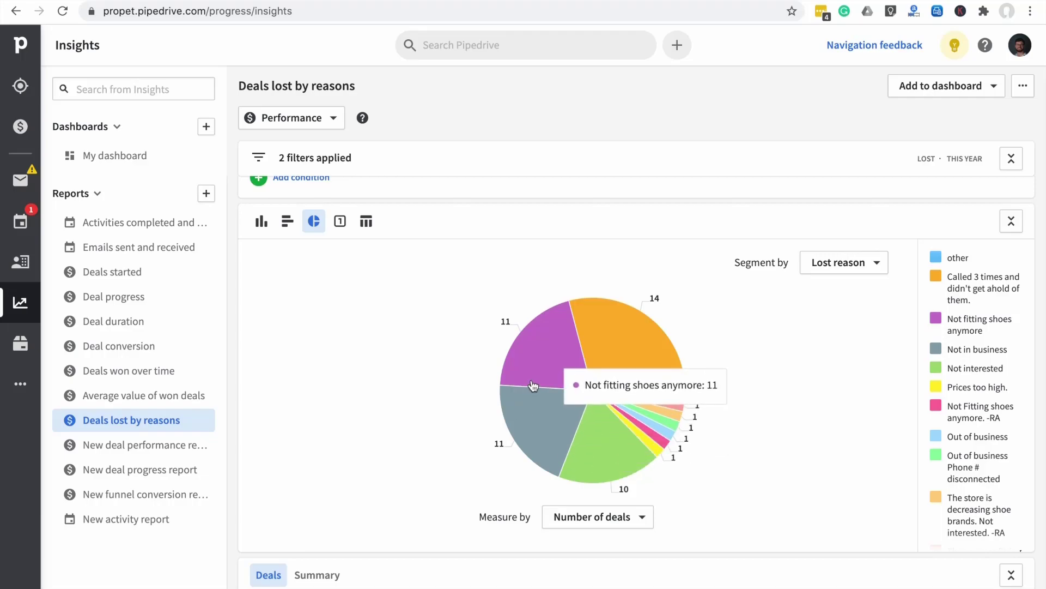
mouse_move(543, 435)
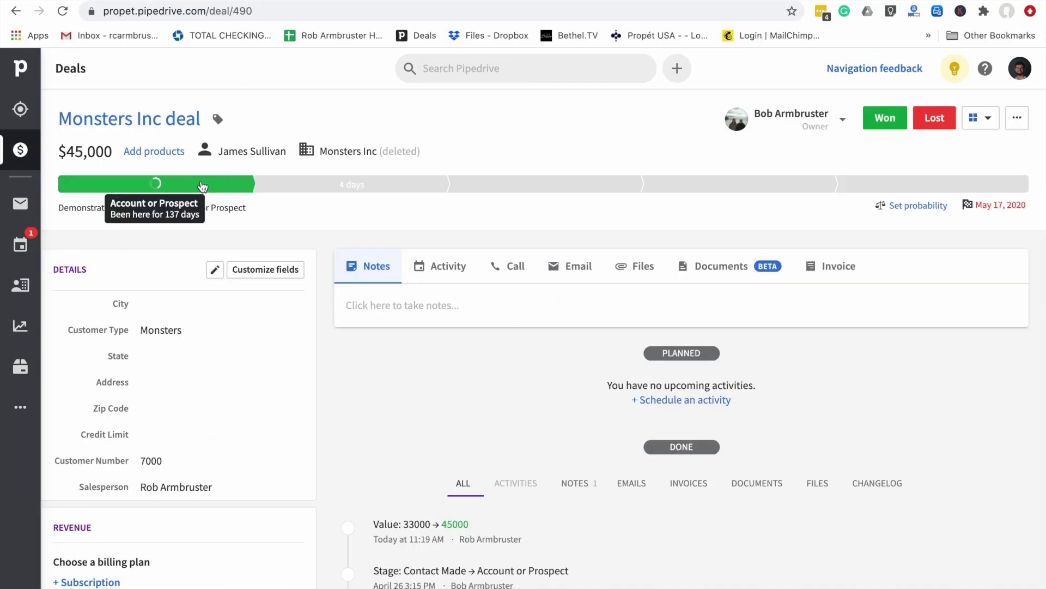
scroll(258, 339, down, 1)
scroll(258, 345, down, 3)
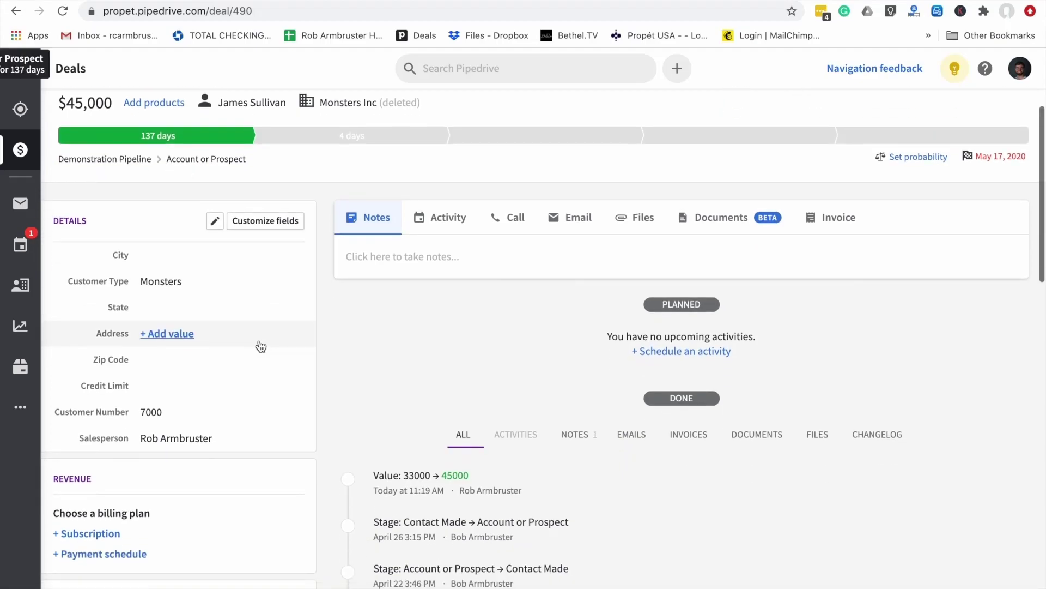
scroll(259, 346, down, 6)
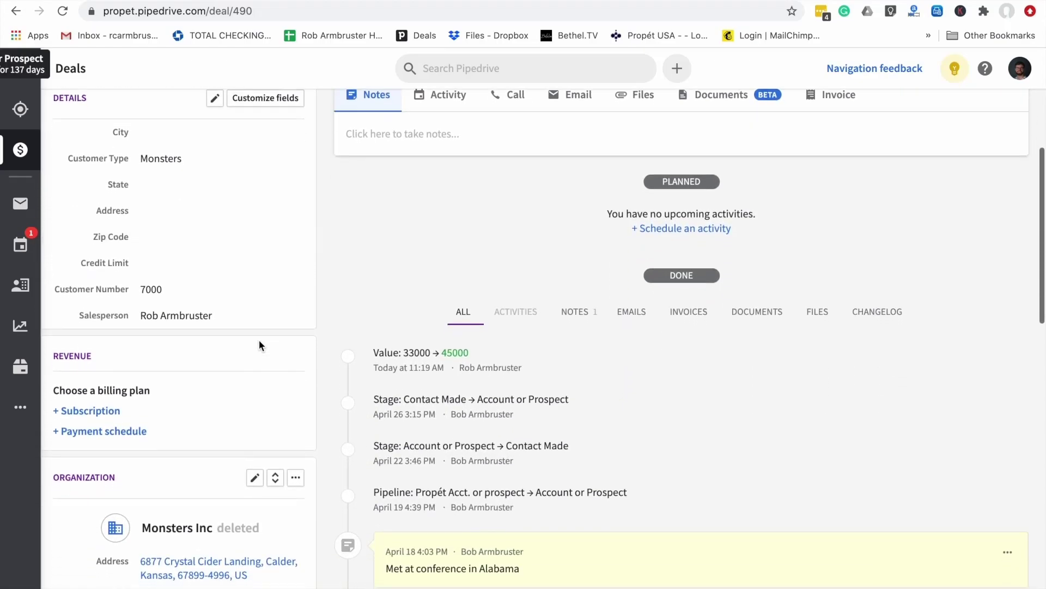
scroll(260, 344, down, 5)
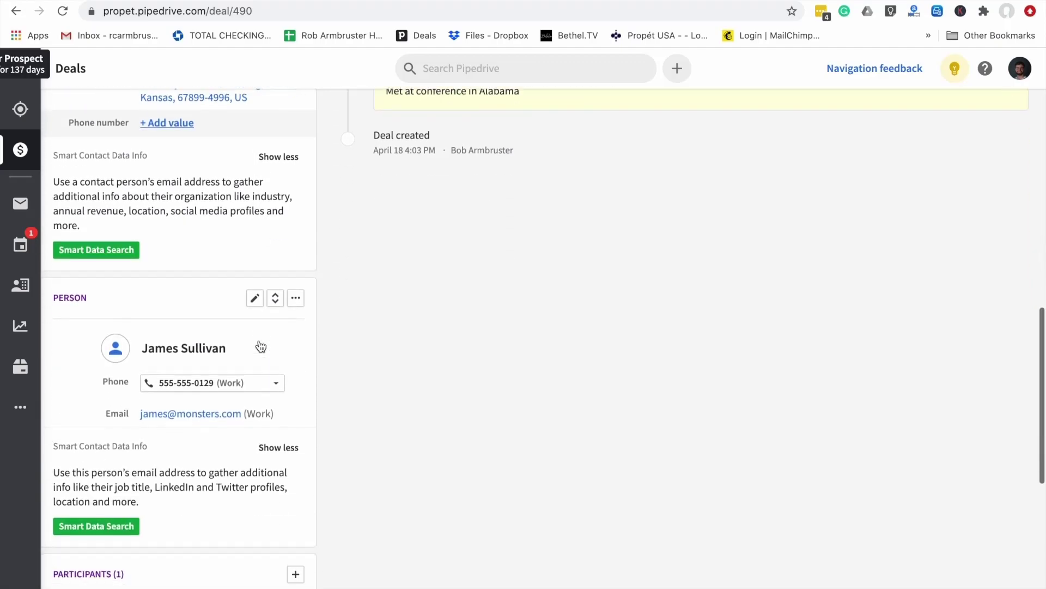
scroll(259, 344, up, 7)
scroll(259, 345, up, 5)
scroll(259, 345, down, 3)
scroll(261, 344, down, 4)
scroll(260, 339, up, 8)
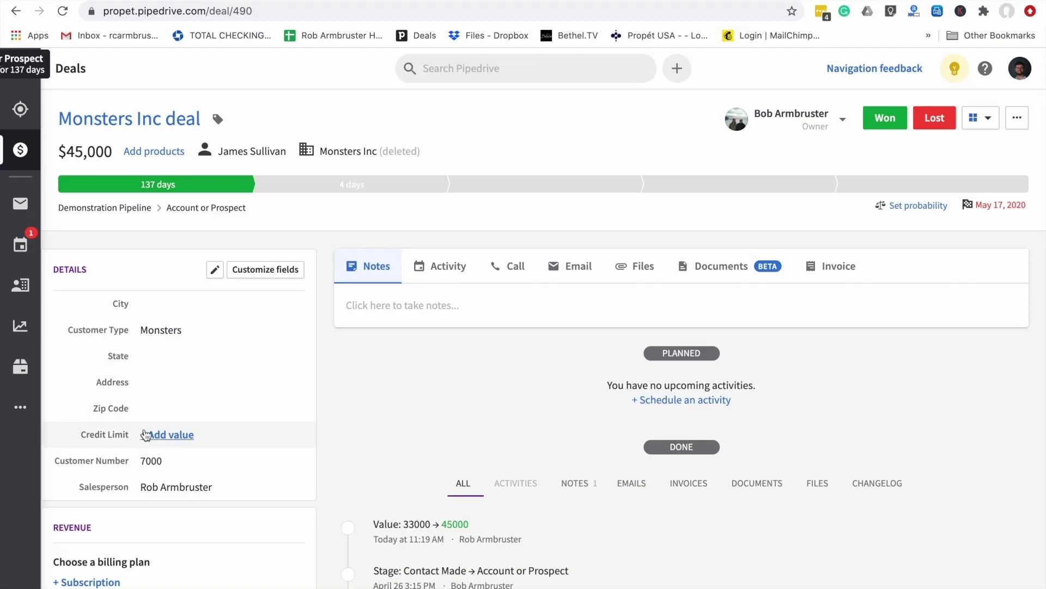
scroll(145, 434, down, 1)
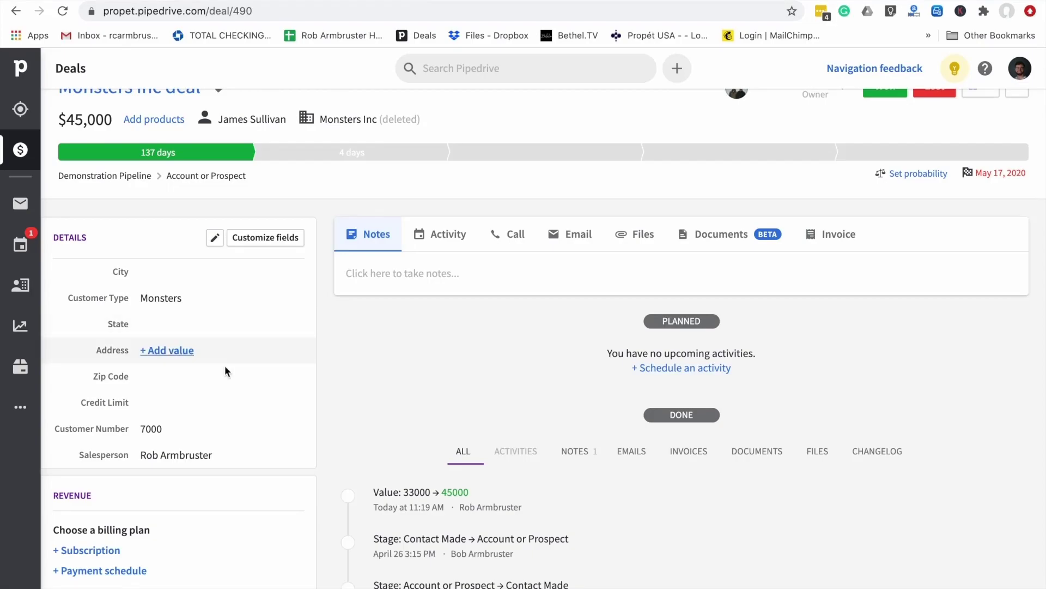
scroll(224, 370, down, 5)
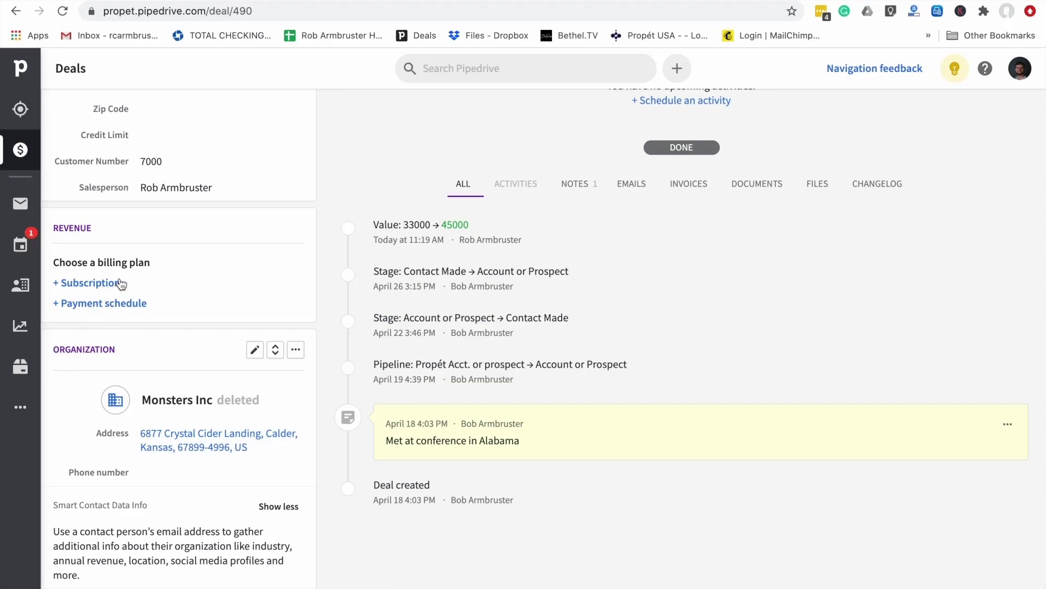
scroll(121, 284, down, 1)
scroll(121, 283, down, 2)
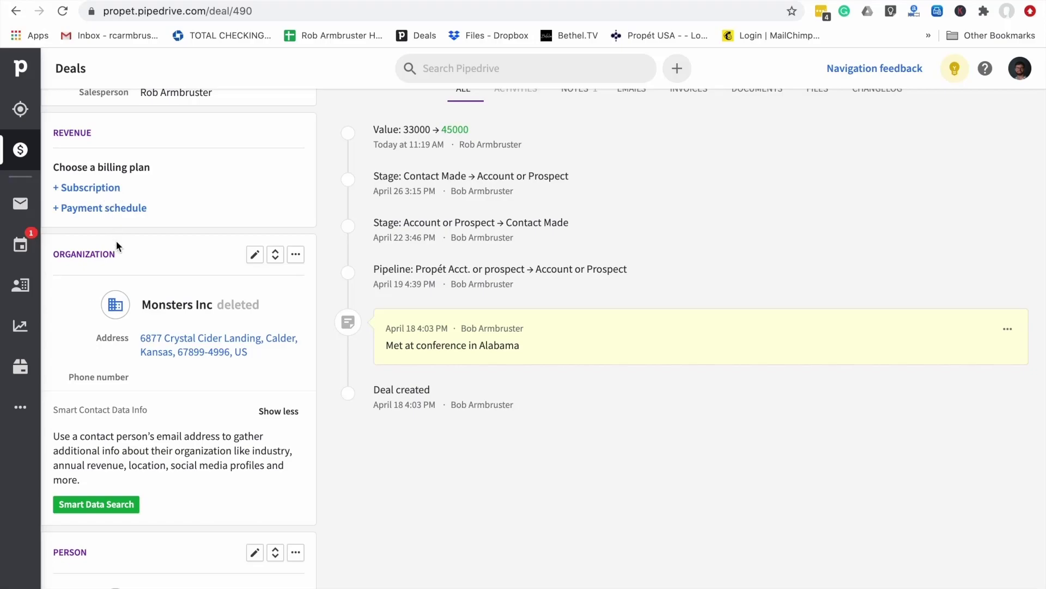
scroll(116, 241, down, 5)
scroll(116, 240, up, 2)
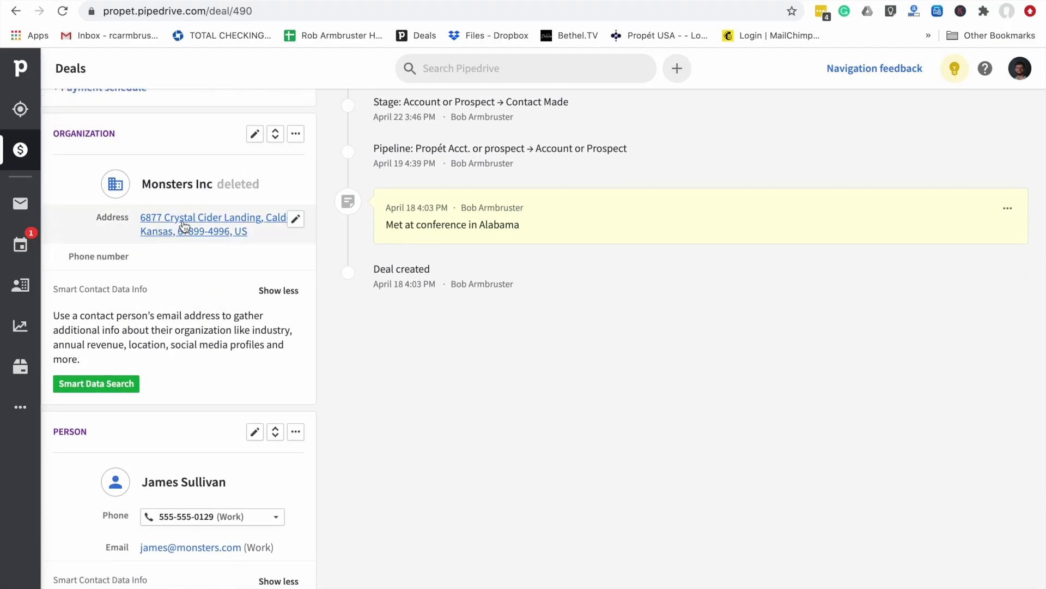
mouse_move(192, 194)
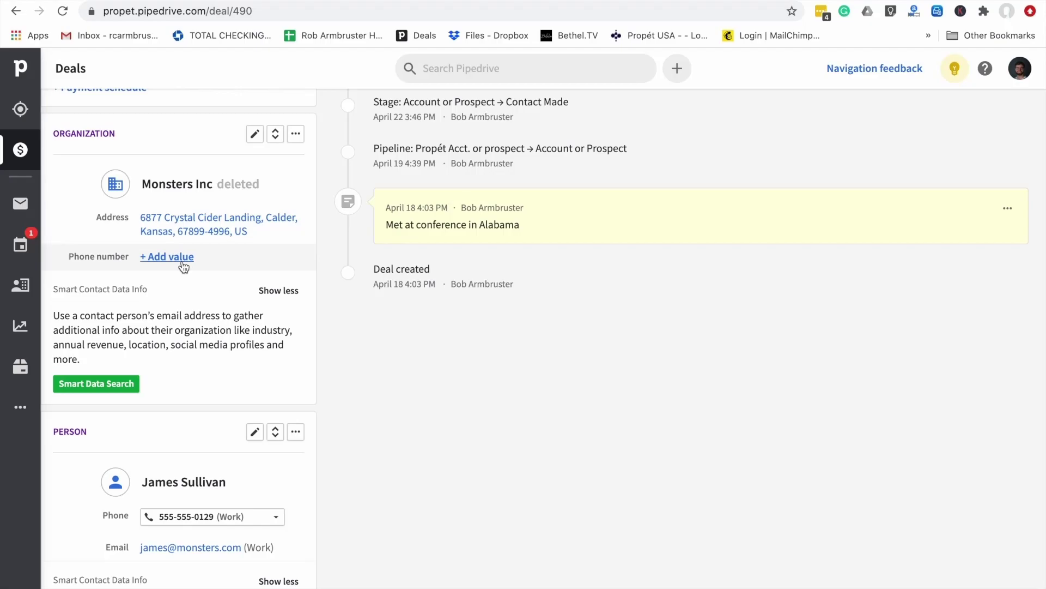
scroll(183, 267, down, 3)
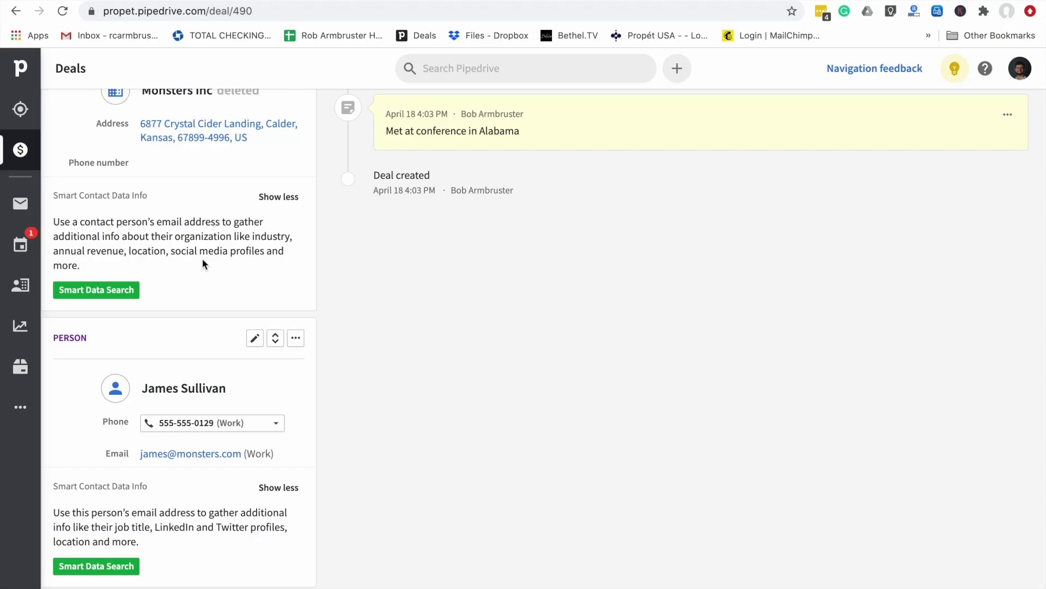
scroll(202, 260, down, 1)
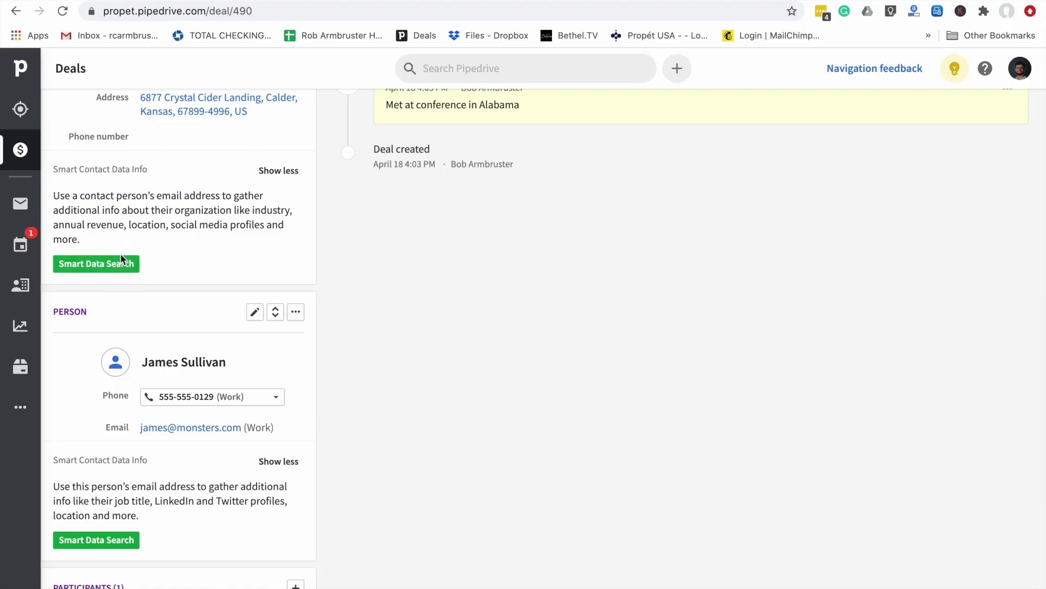
scroll(121, 259, down, 4)
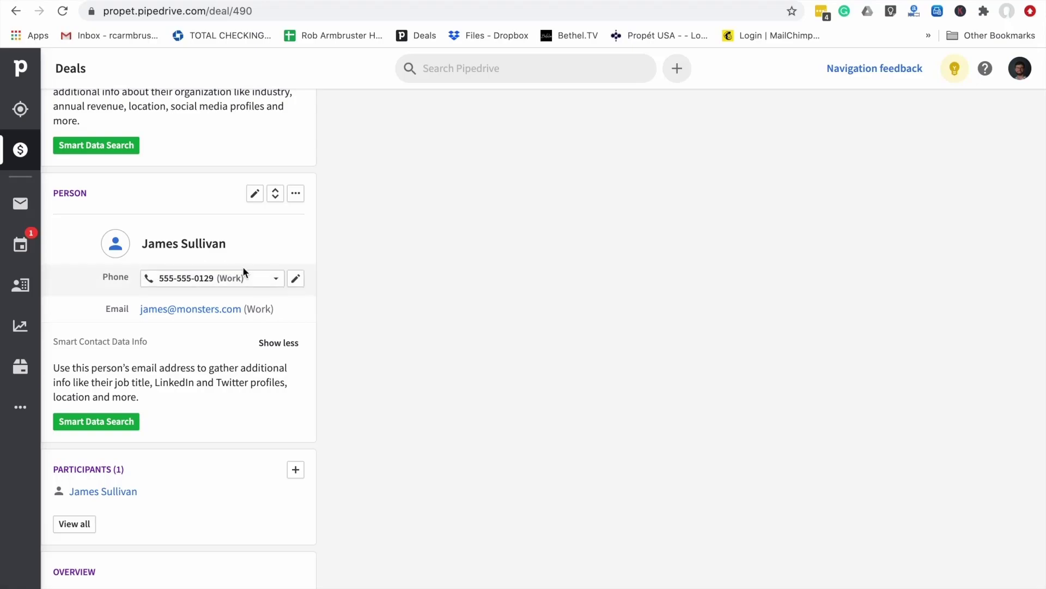
scroll(369, 296, up, 1)
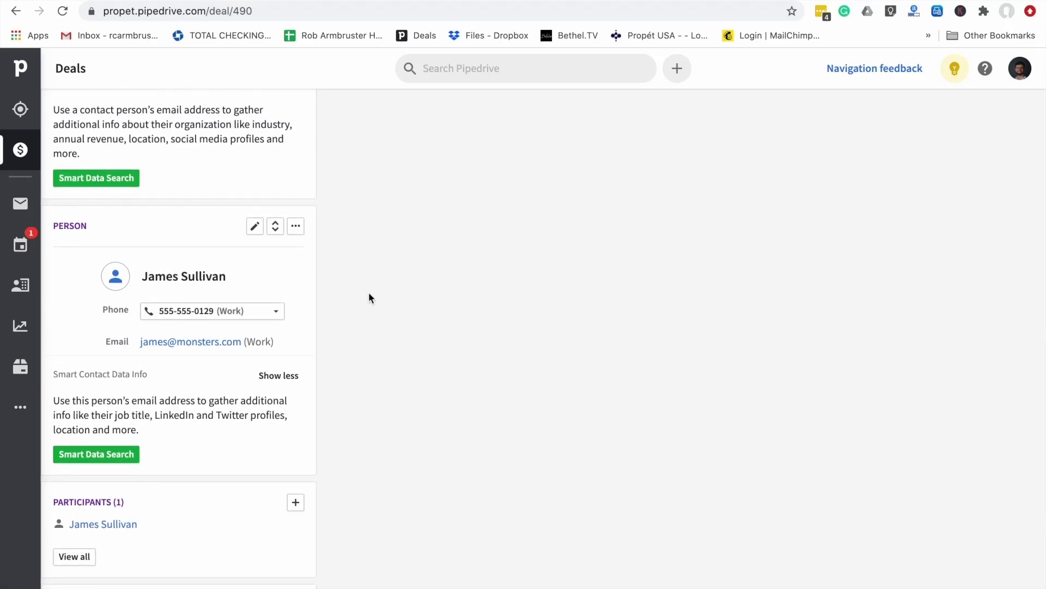
scroll(369, 293, up, 8)
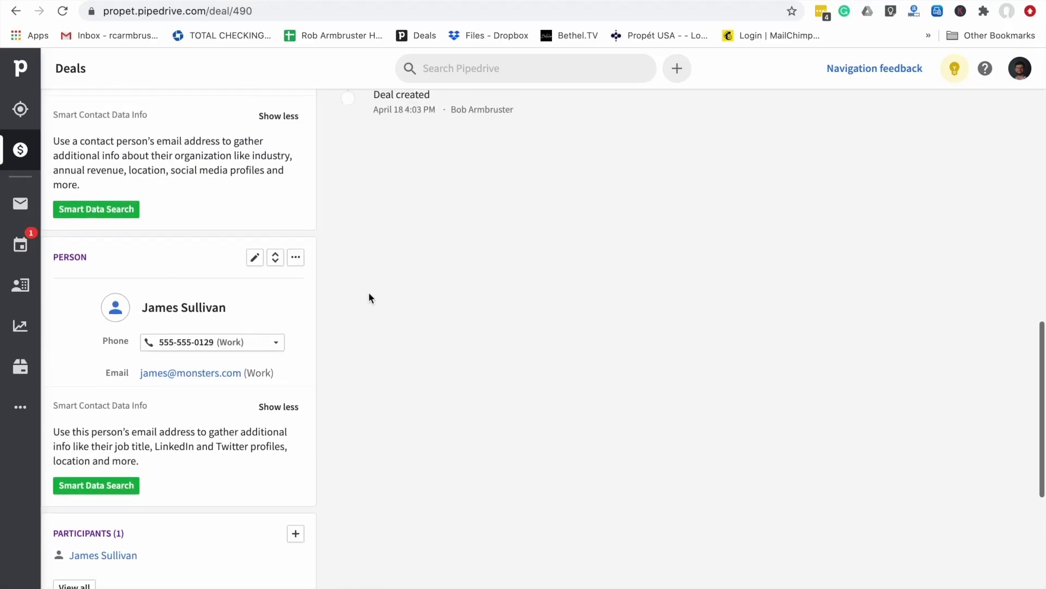
scroll(369, 294, up, 5)
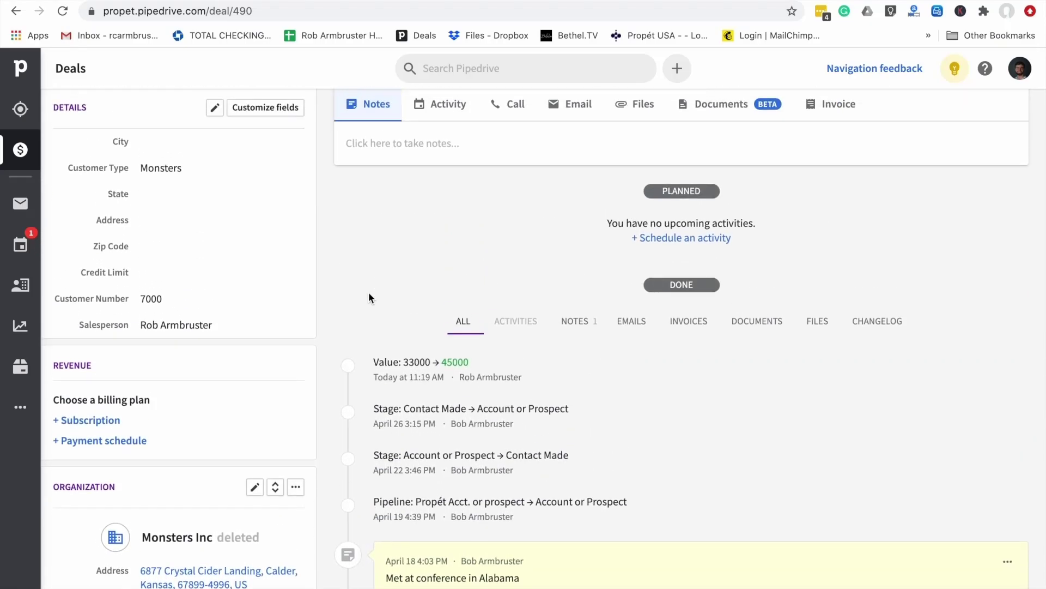
scroll(369, 297, down, 18)
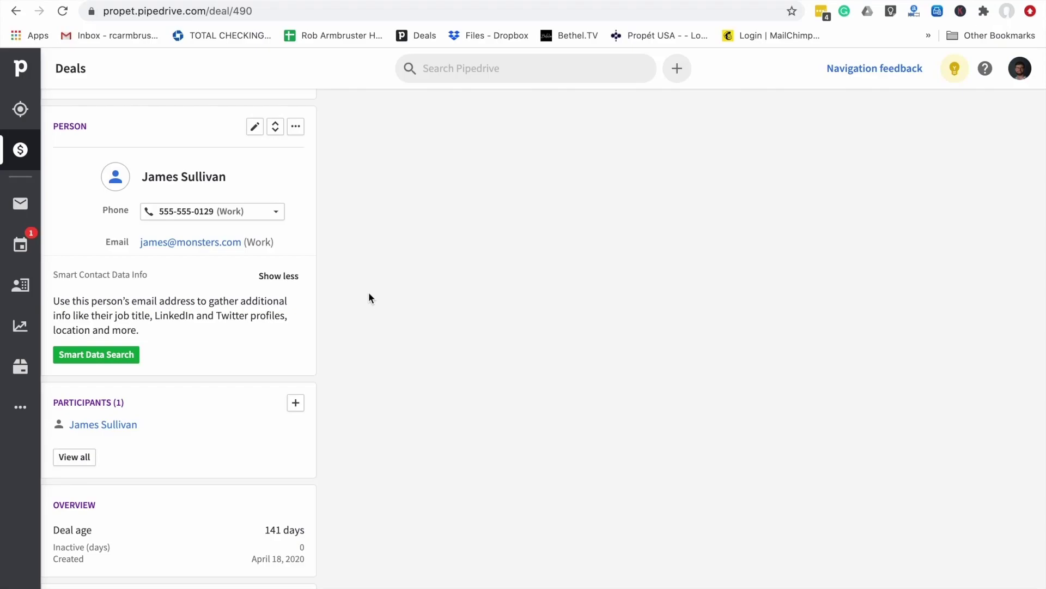
scroll(369, 297, up, 6)
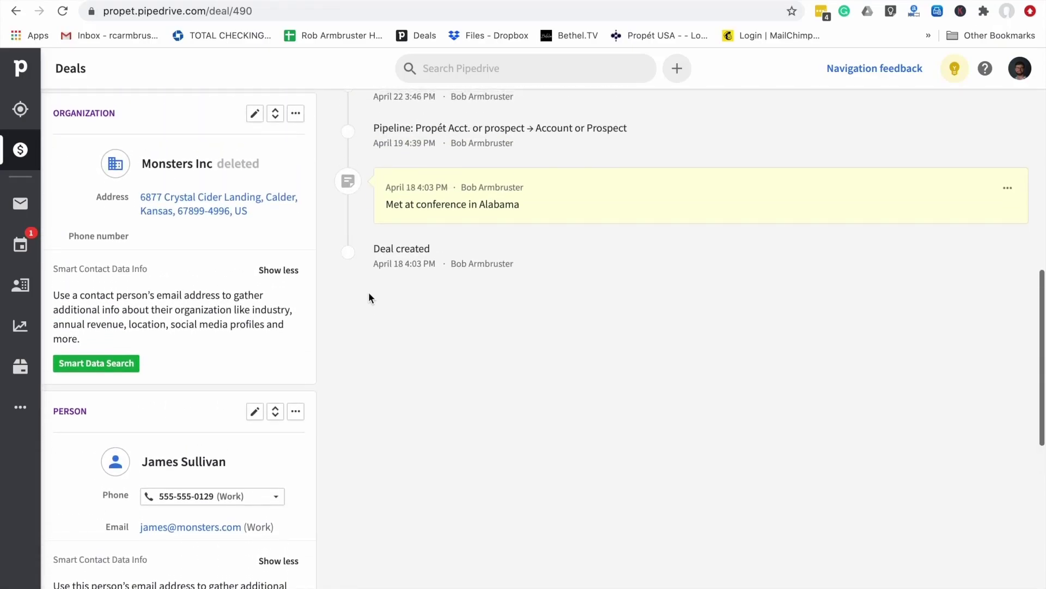
scroll(368, 297, down, 5)
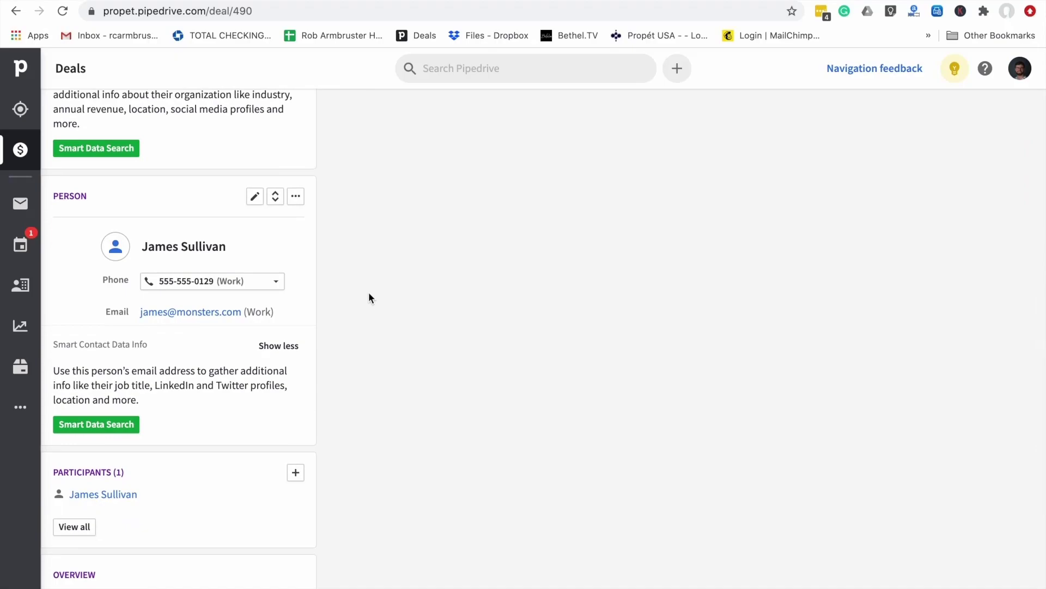
scroll(369, 298, down, 6)
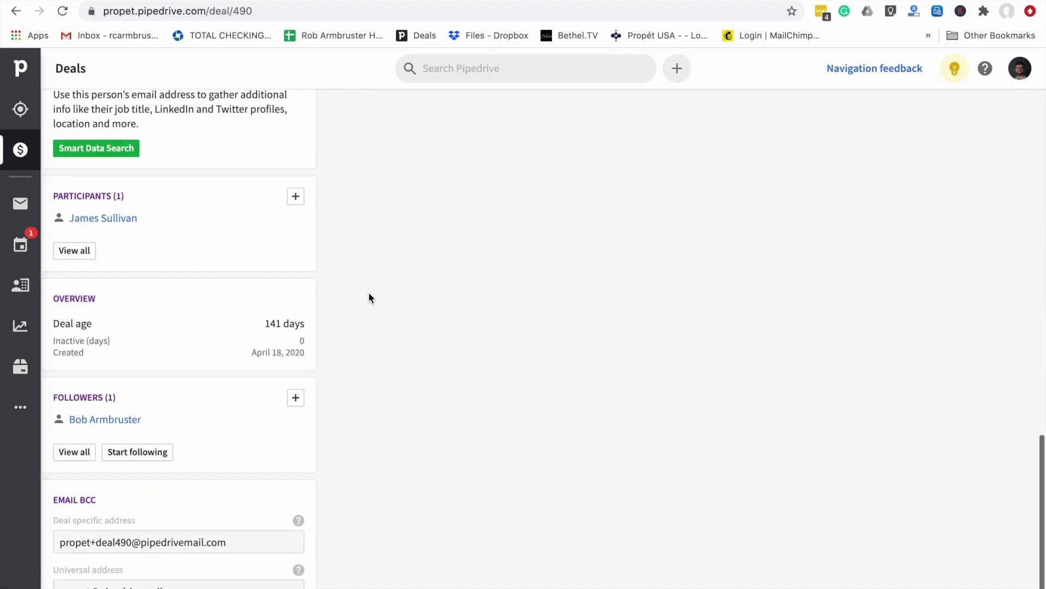
scroll(369, 297, up, 4)
Write a note on Monsters Inc logging a call that set a 5 pm Friday appointment
scroll(369, 292, up, 12)
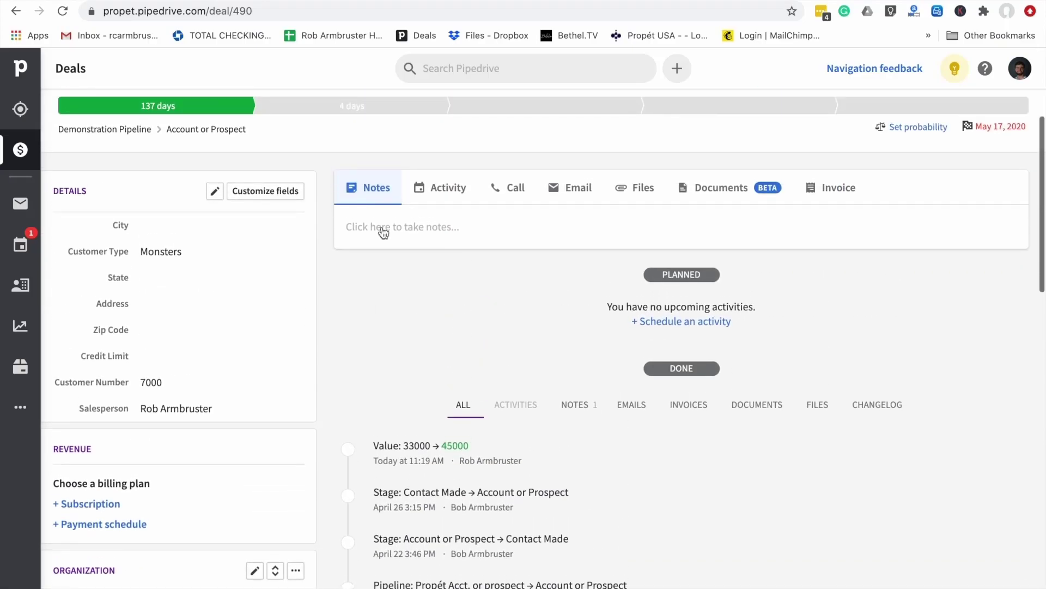
click(379, 228)
scroll(492, 433, down, 1)
scroll(492, 433, up, 3)
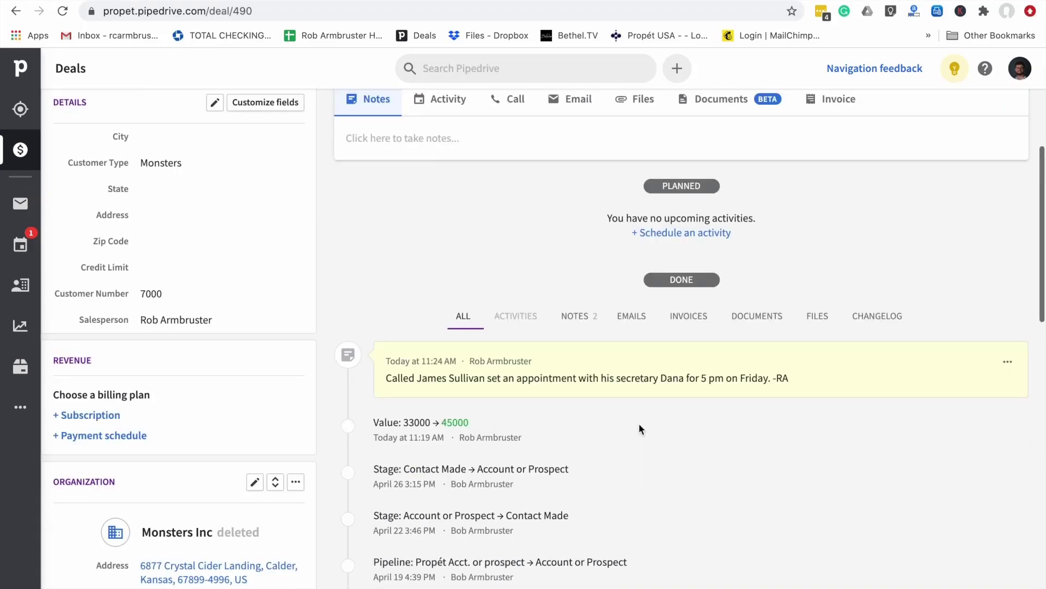
scroll(640, 428, up, 1)
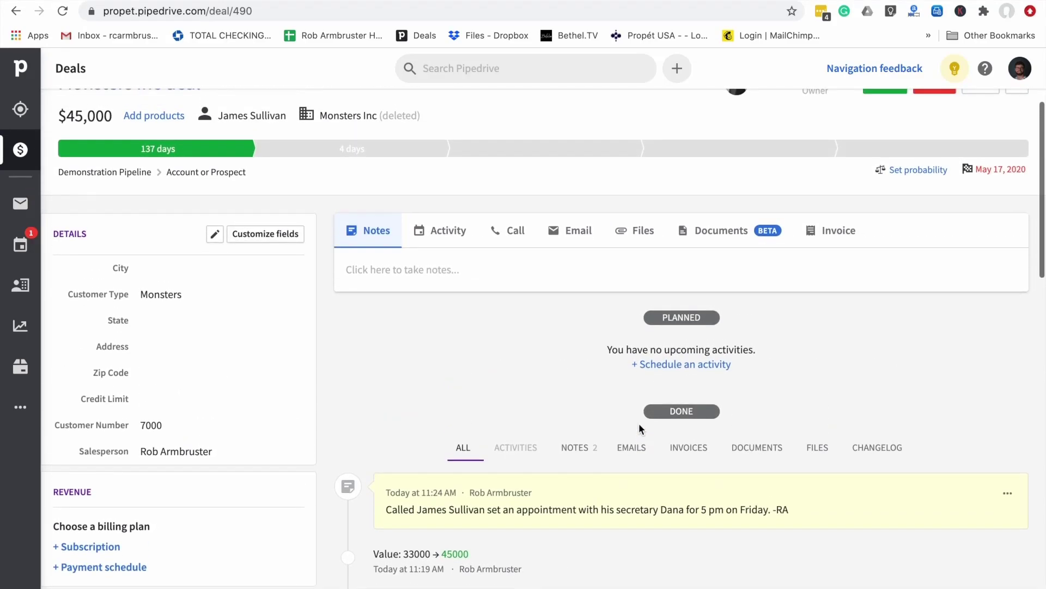
Start a new call activity dated Sep 10, 2020, with a subject naming the contact
click(442, 233)
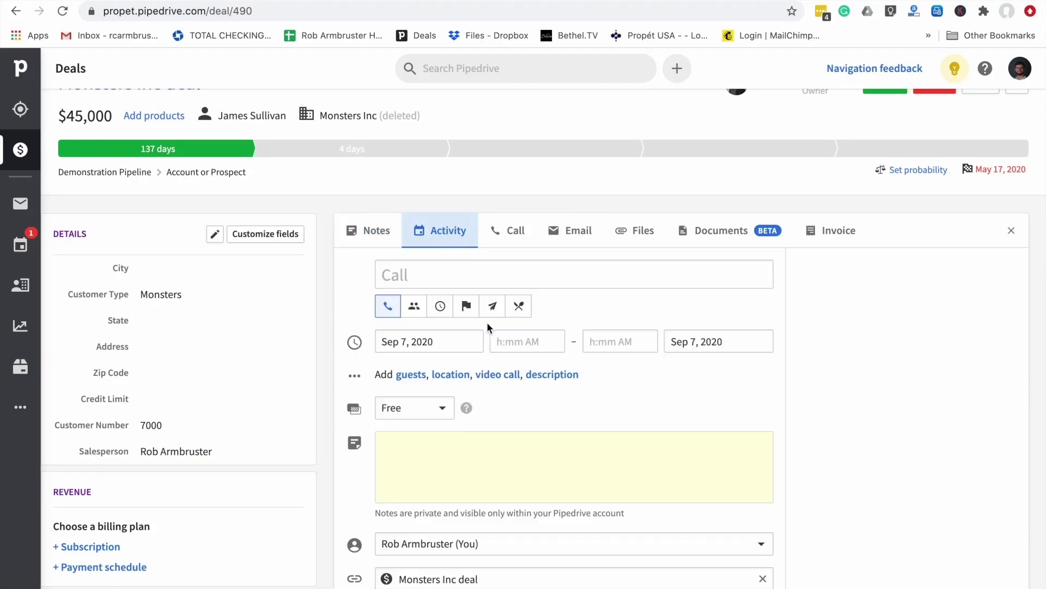
scroll(488, 327, down, 2)
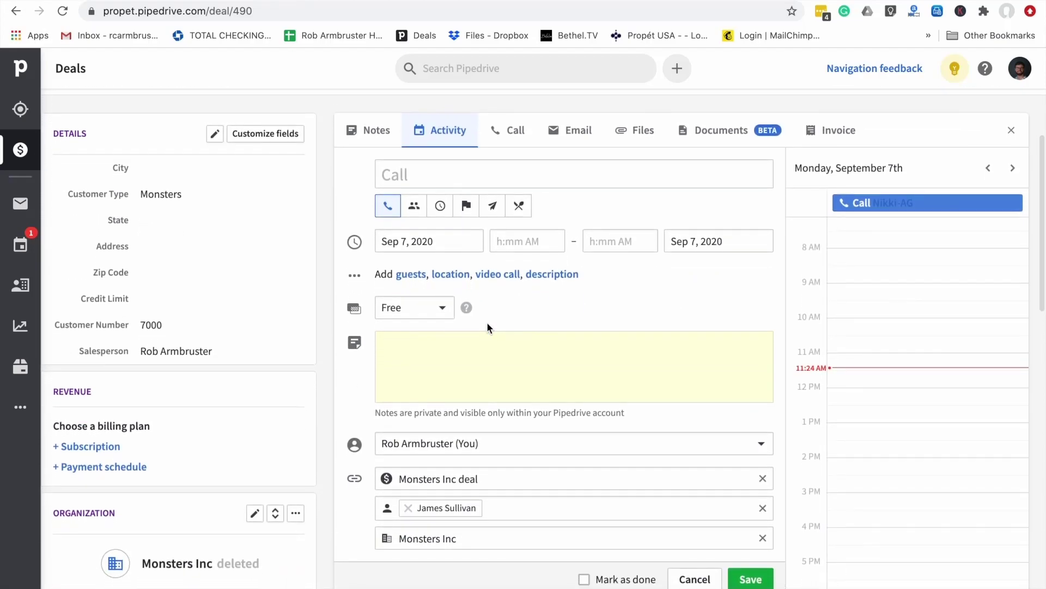
scroll(487, 328, up, 1)
click(419, 279)
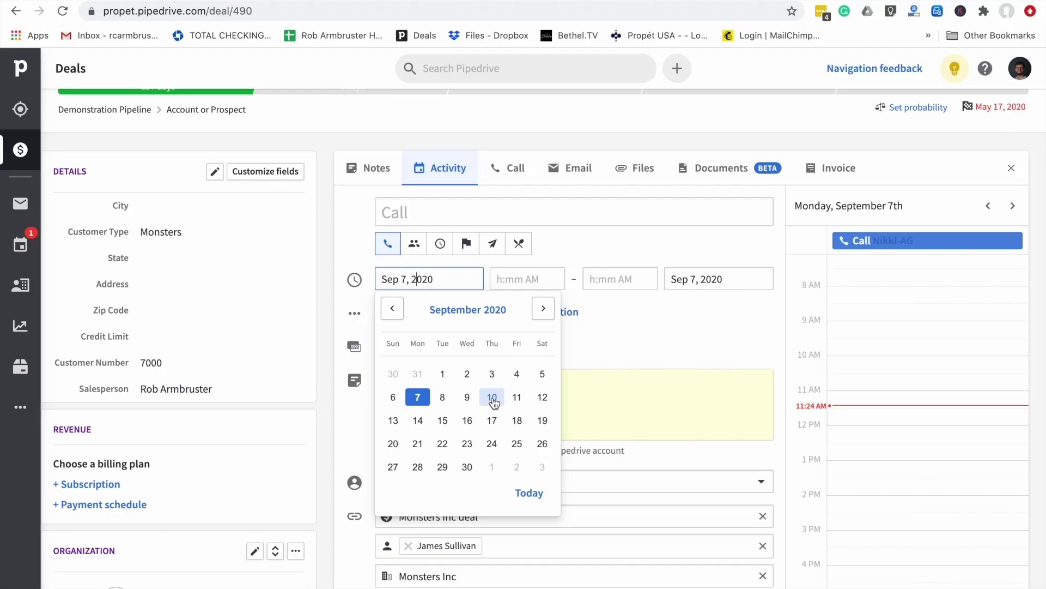
click(492, 398)
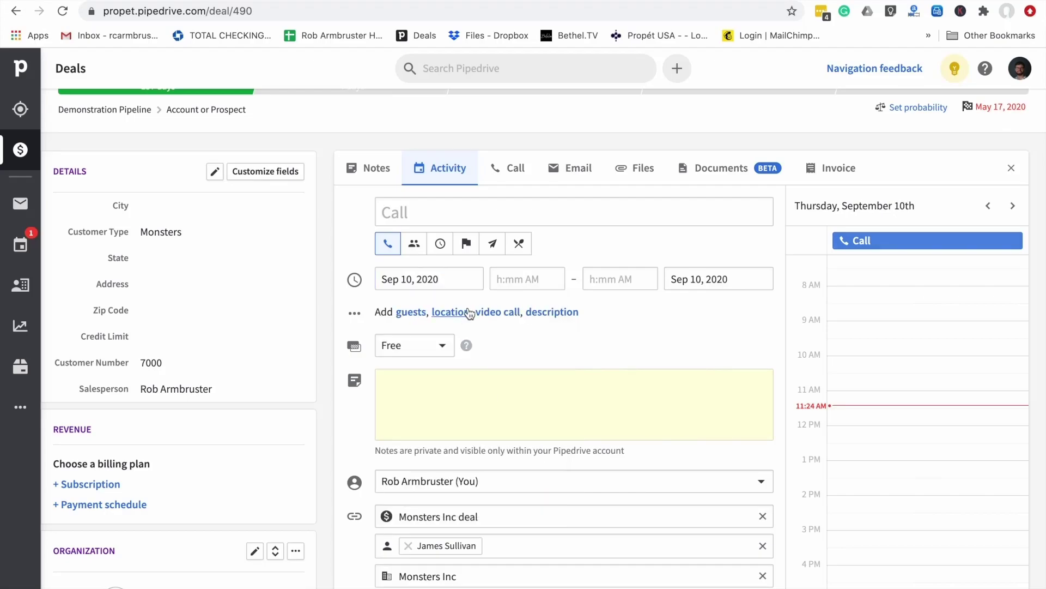
click(430, 210)
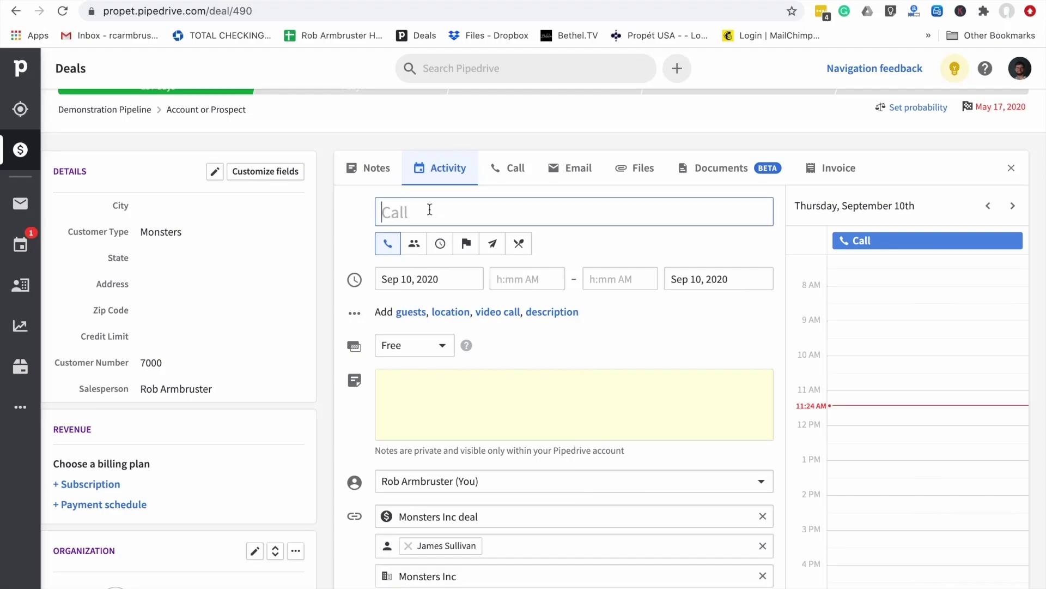
text(Call James )
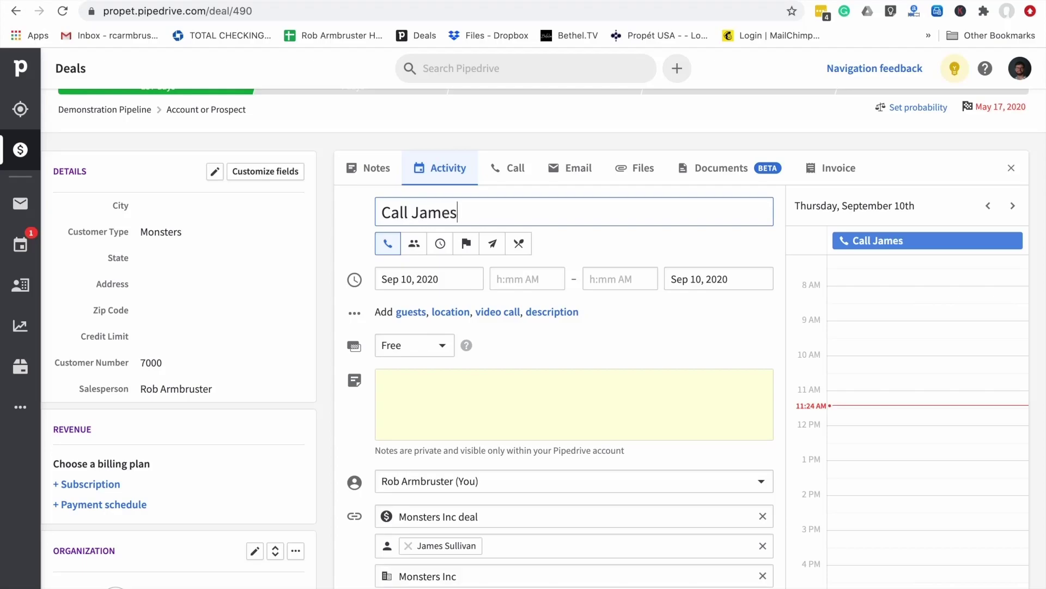
text(-RA)
Add the note 'confirm the appointment', set the time to 11:00–11:15 AM, and save the call
click(426, 388)
text(con)
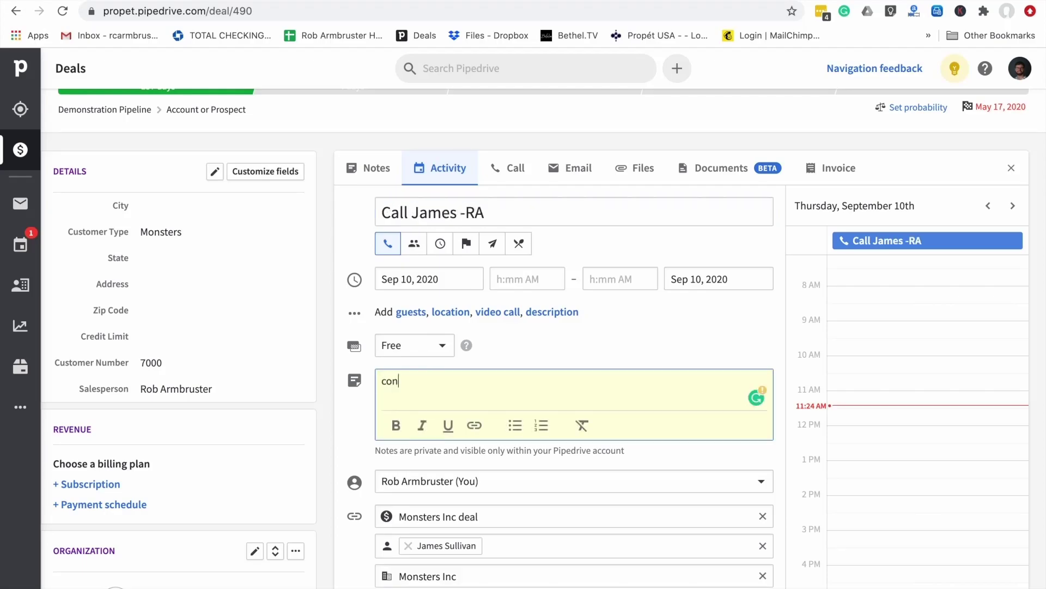
text(firm the appointment)
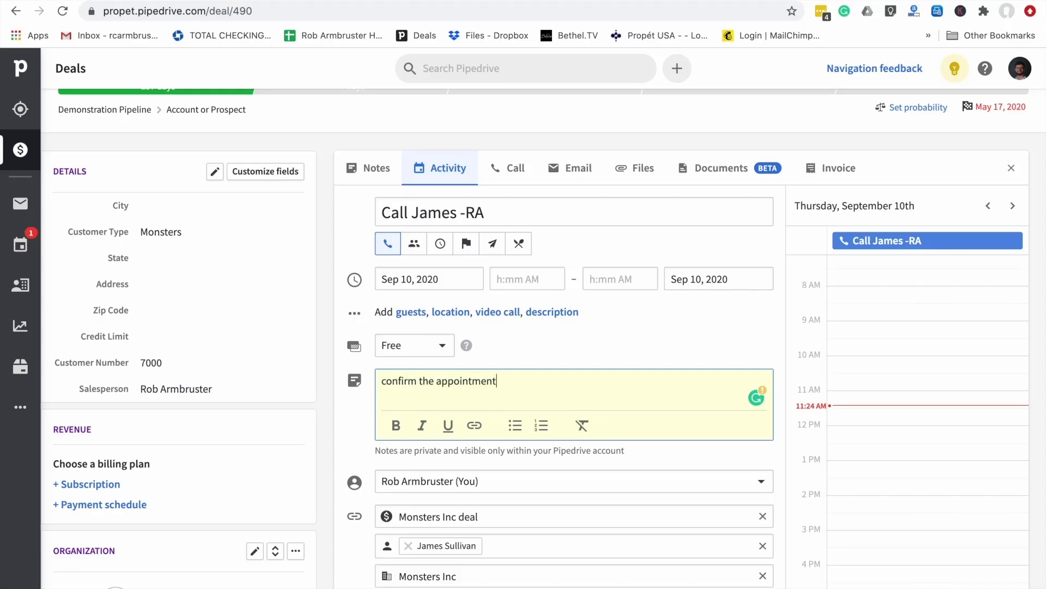
click(533, 335)
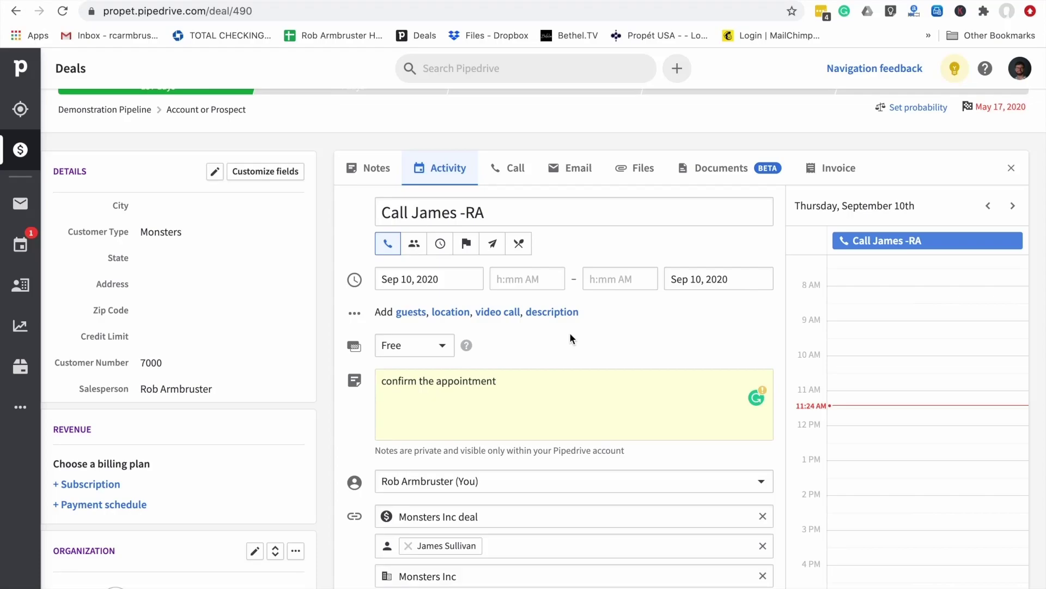
click(523, 279)
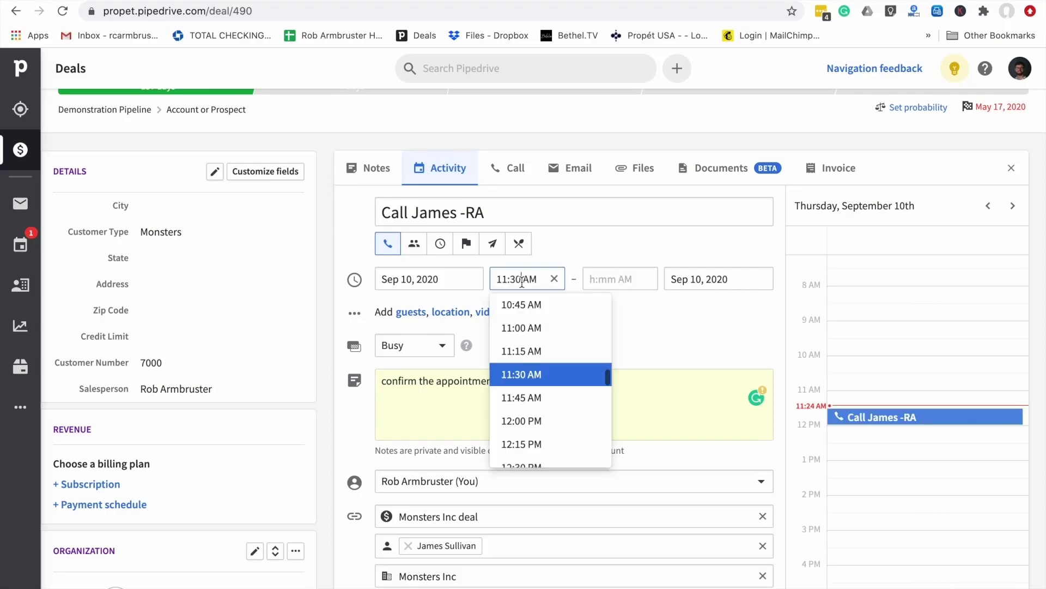
click(527, 328)
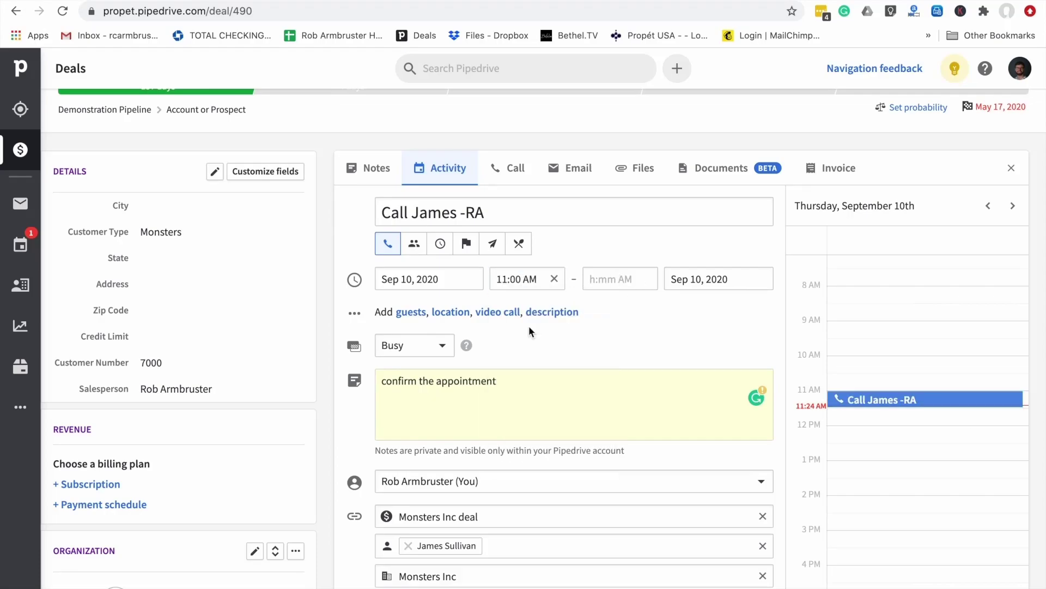
click(615, 278)
click(611, 356)
scroll(571, 355, down, 2)
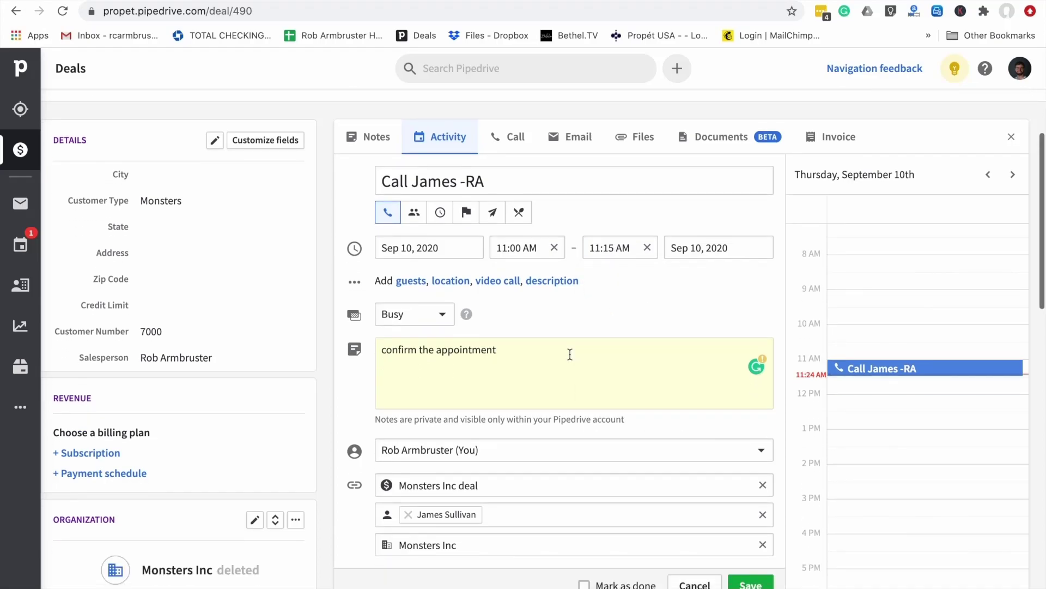
scroll(572, 360, up, 1)
click(751, 584)
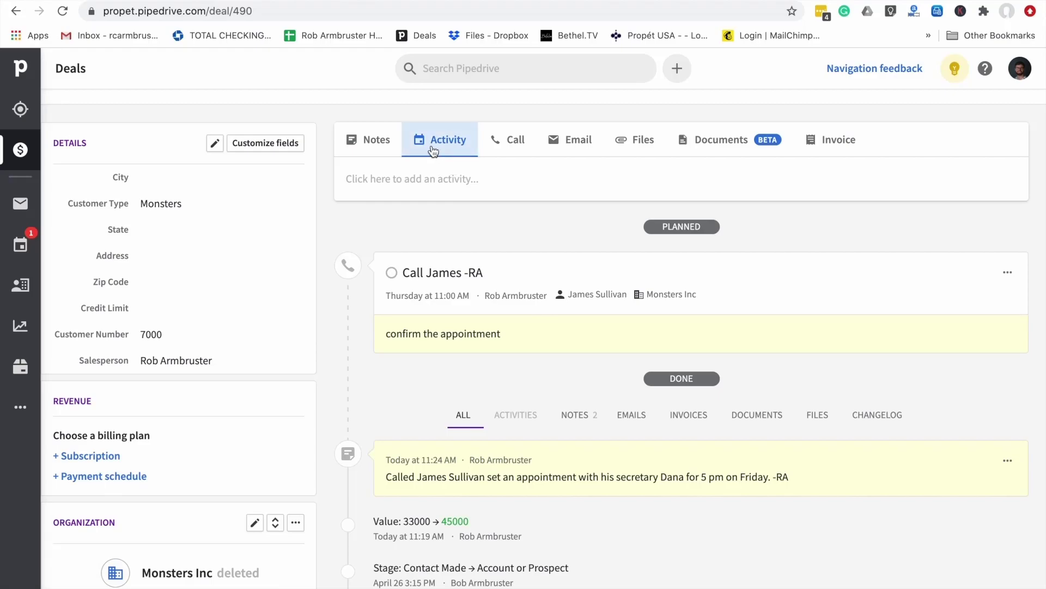
Start a Meeting activity dated Sep 11, with a 'Meeting with' subject naming the contact
click(447, 140)
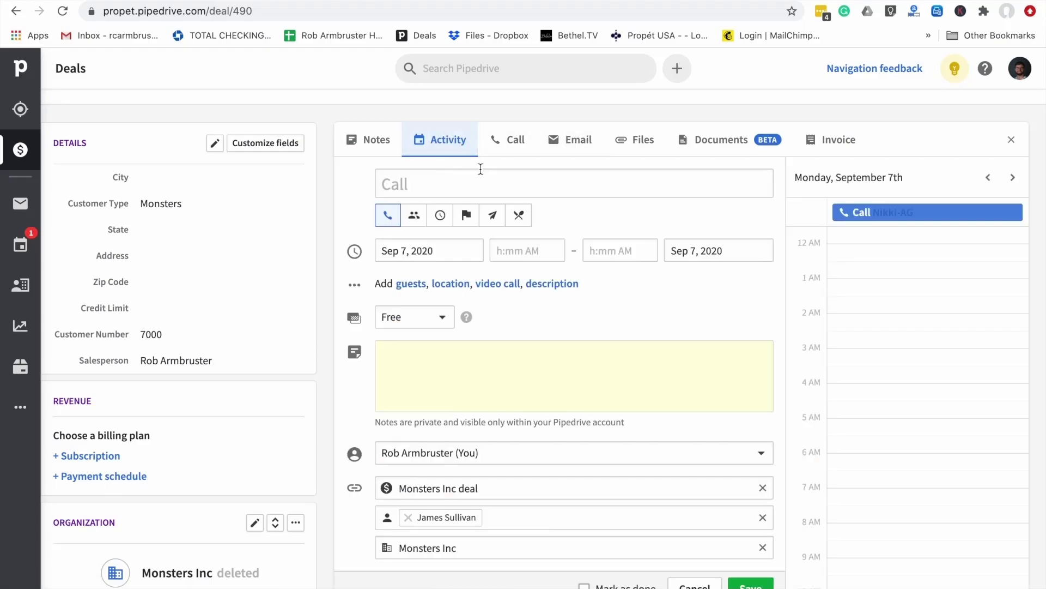
click(415, 218)
click(439, 180)
text(Mett)
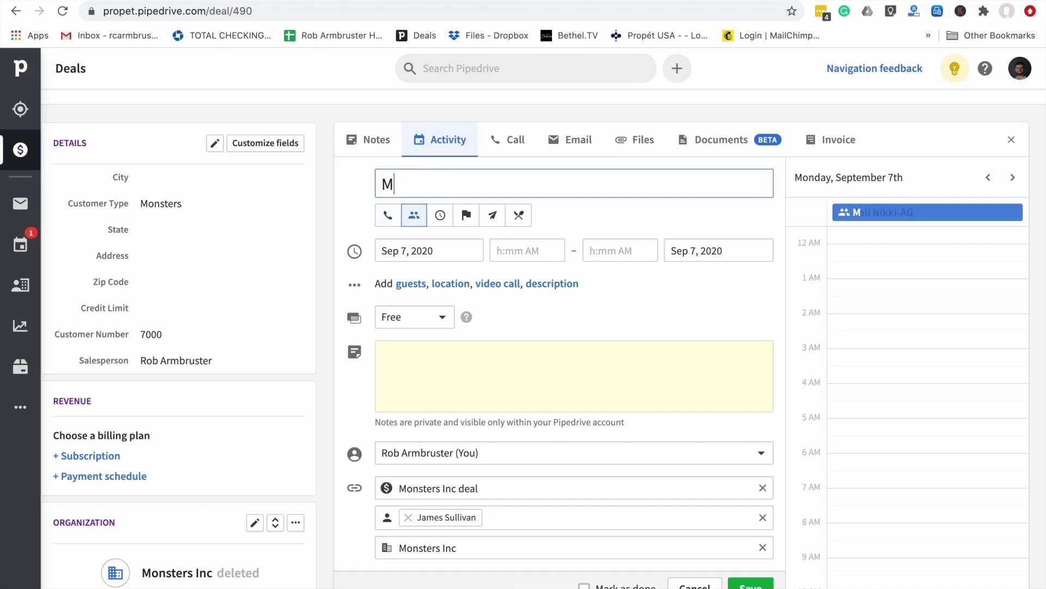
key(BackSpace)
key(BackSpace)
text(eting with James)
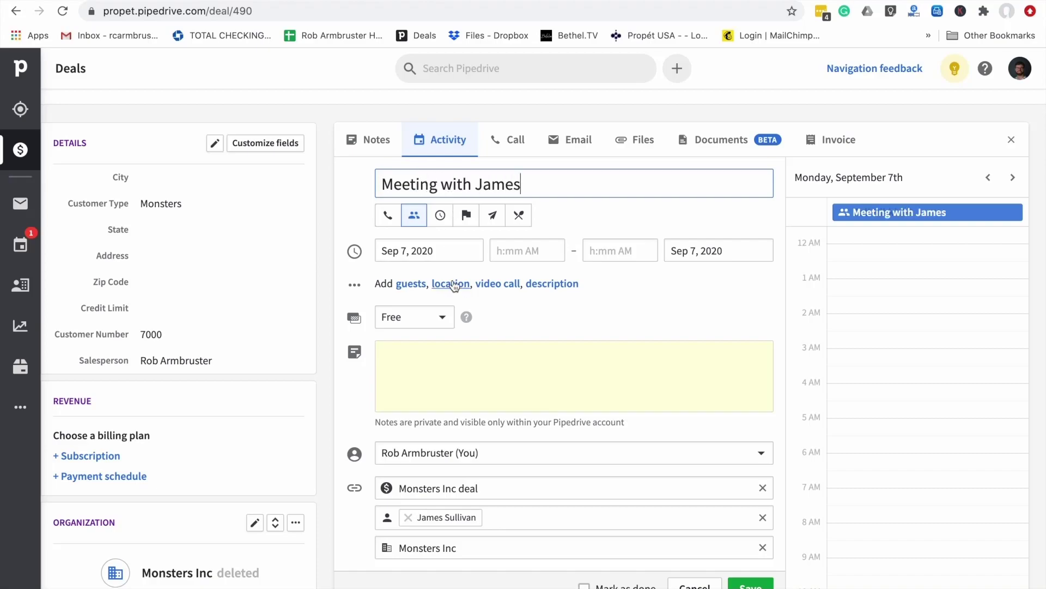
click(439, 251)
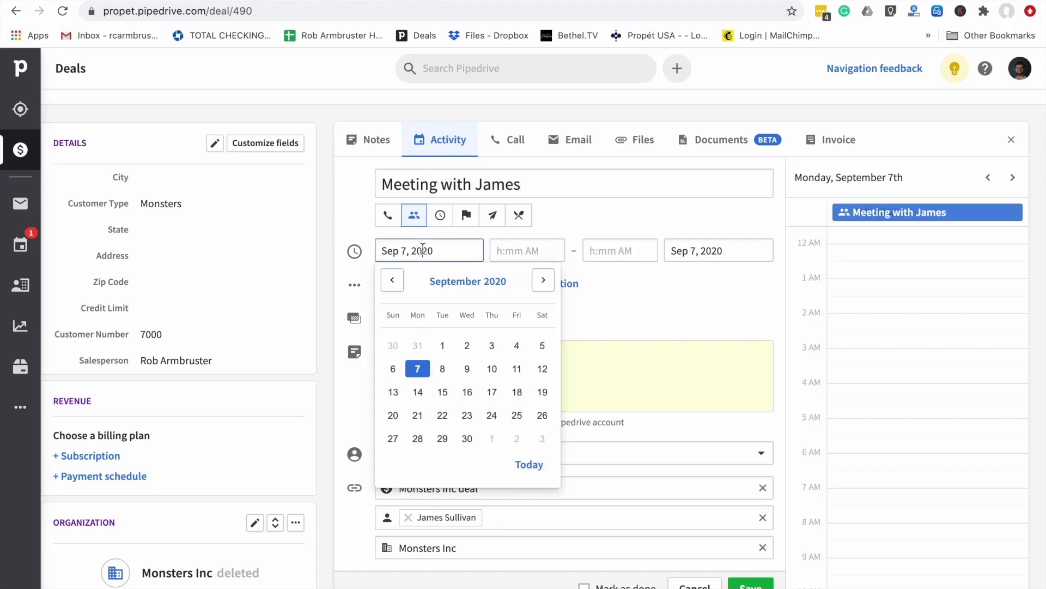
click(517, 366)
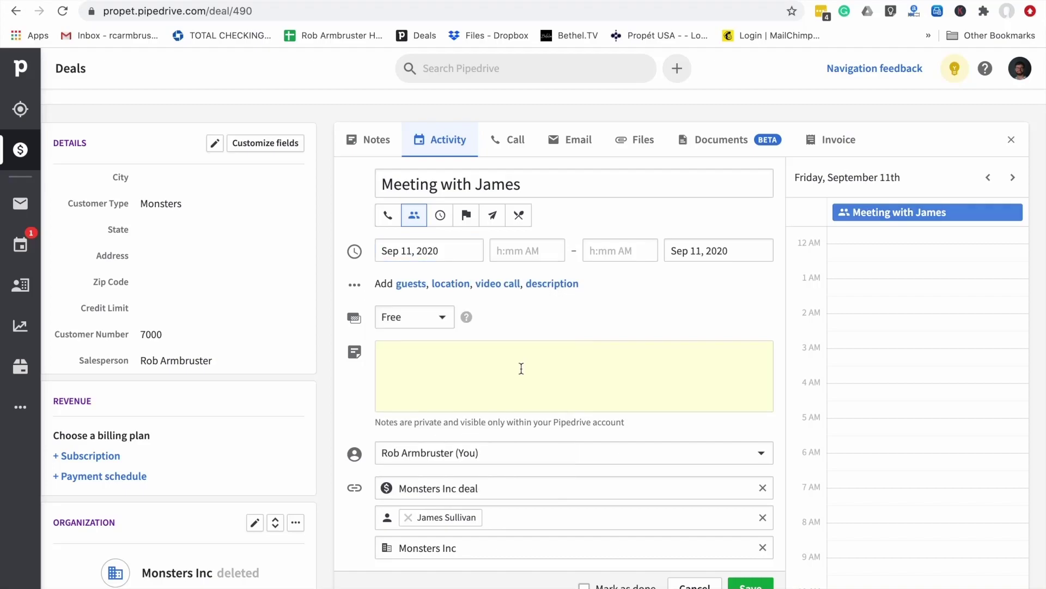
Set the meeting to 5:00–5:45 PM, note 'Present with him about monsters', and save it
click(523, 250)
scroll(540, 426, down, 4)
scroll(541, 426, down, 5)
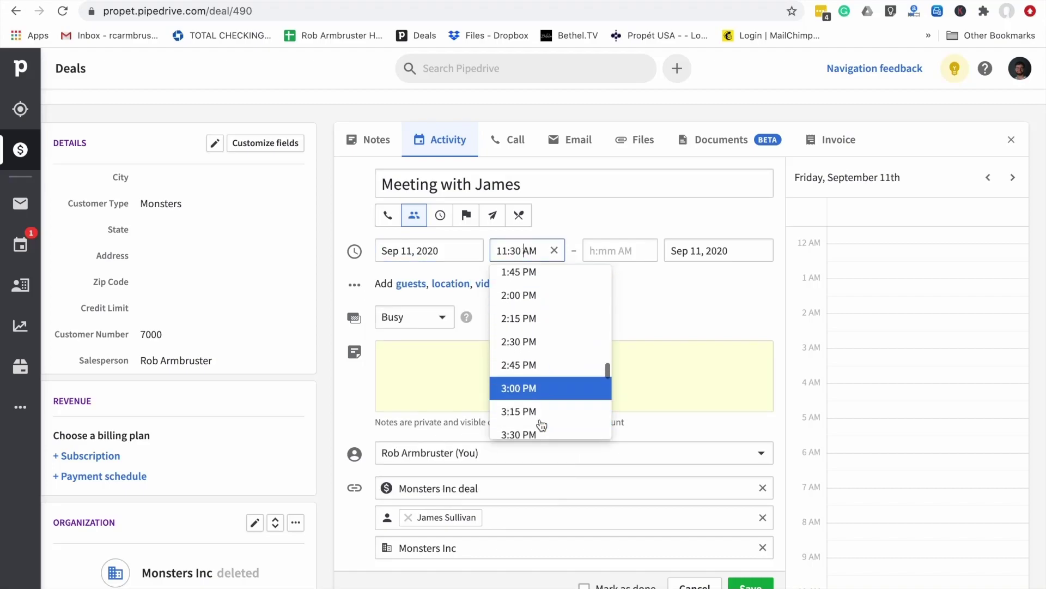
scroll(541, 426, down, 1)
click(542, 425)
click(630, 250)
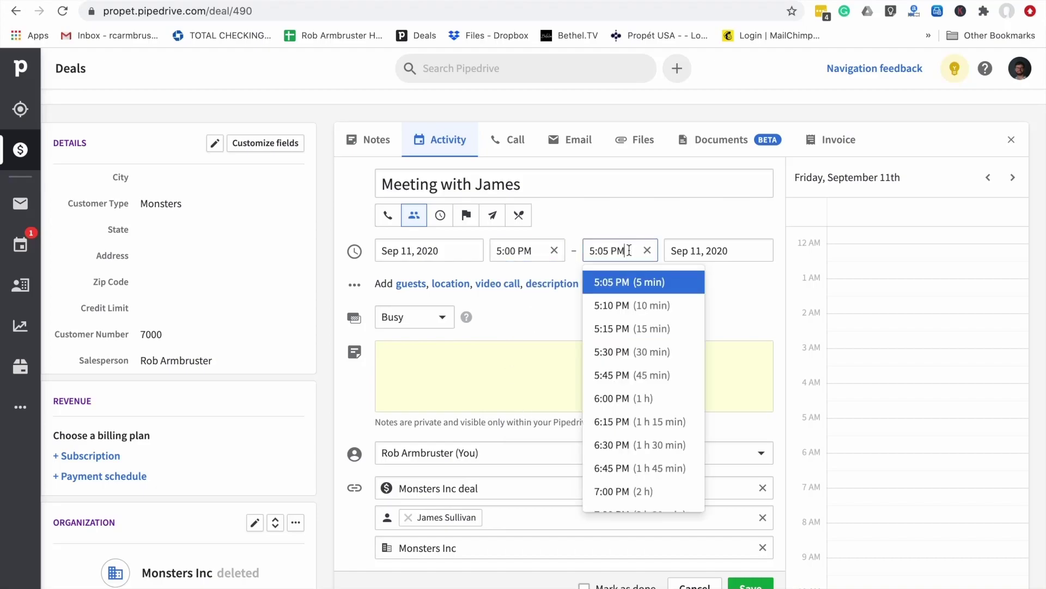
click(621, 369)
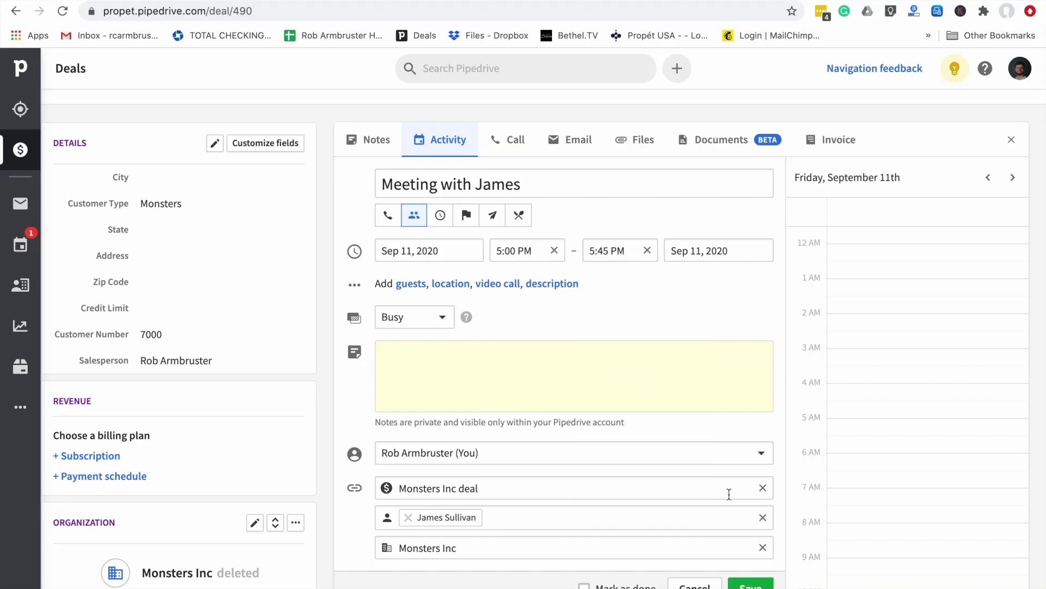
click(577, 375)
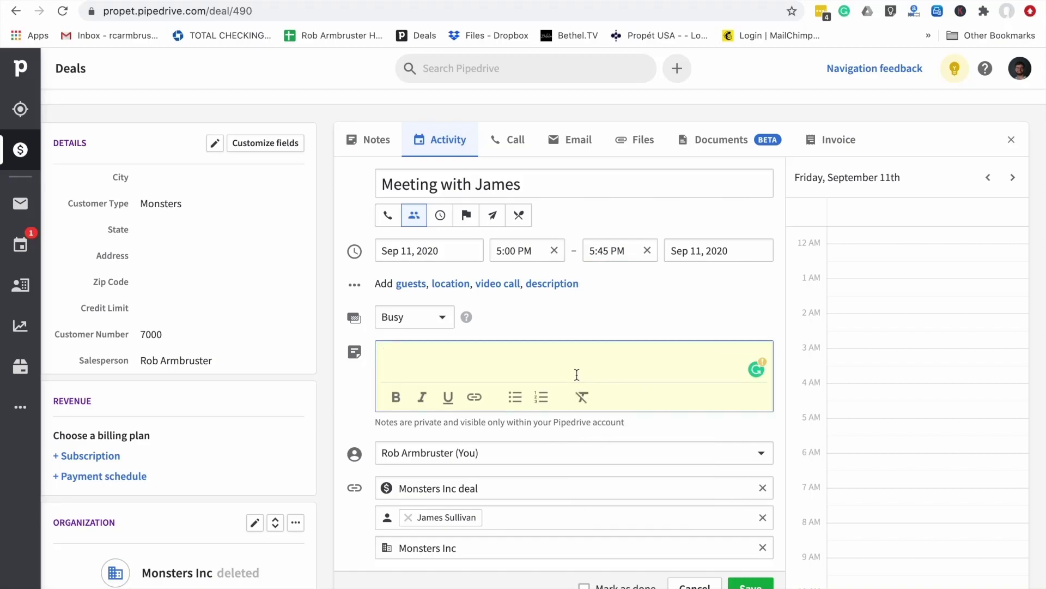
text(Present with him about monsters)
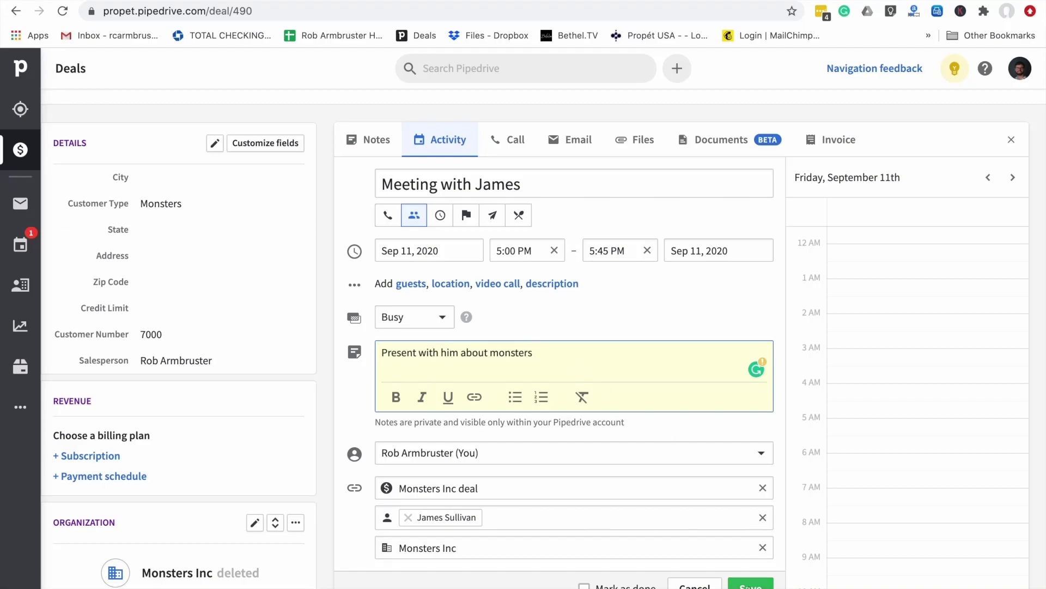
click(751, 585)
scroll(499, 258, up, 1)
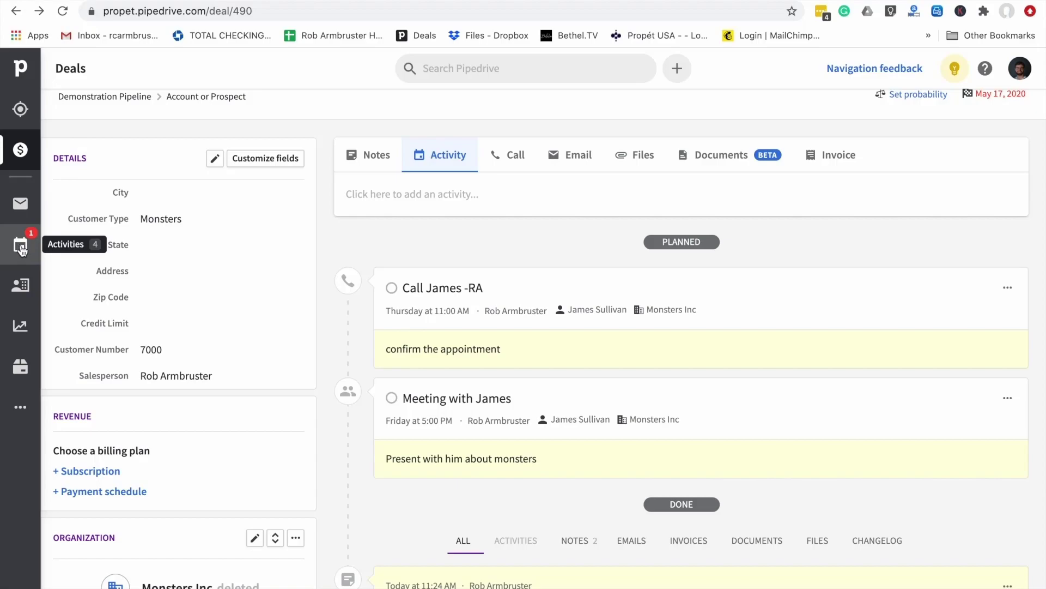
Bring up the contact's calling options, try the Phone method, then switch back to Computer
click(510, 155)
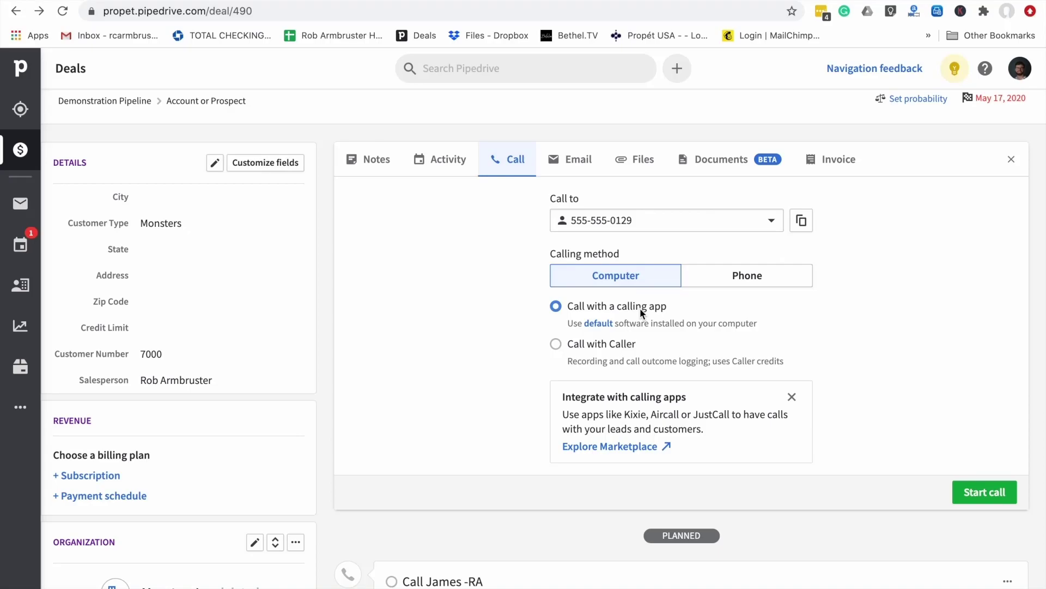
click(739, 279)
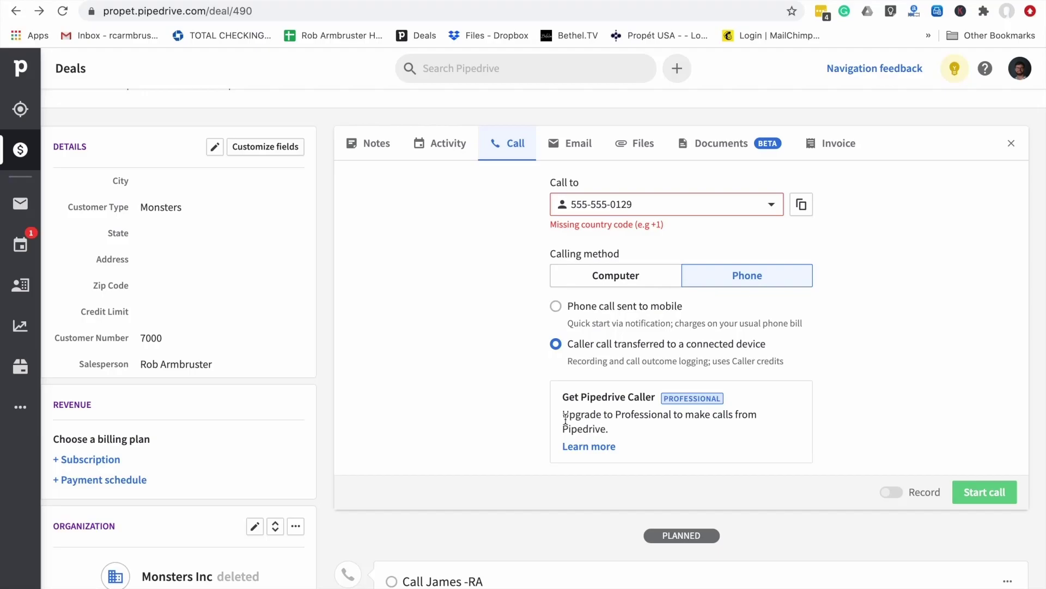
mouse_move(564, 417)
mouse_down()
mouse_move(609, 428)
mouse_move(560, 413)
mouse_up()
click(610, 427)
click(560, 413)
click(598, 277)
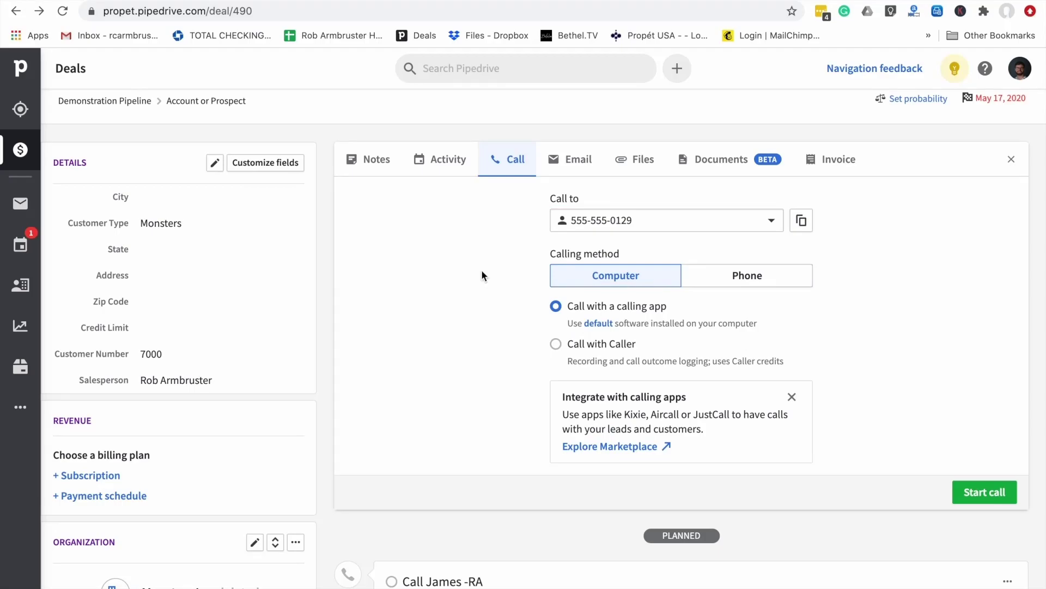
Start an e-mail to the contact, then erase the stray text typed into the subject
click(560, 170)
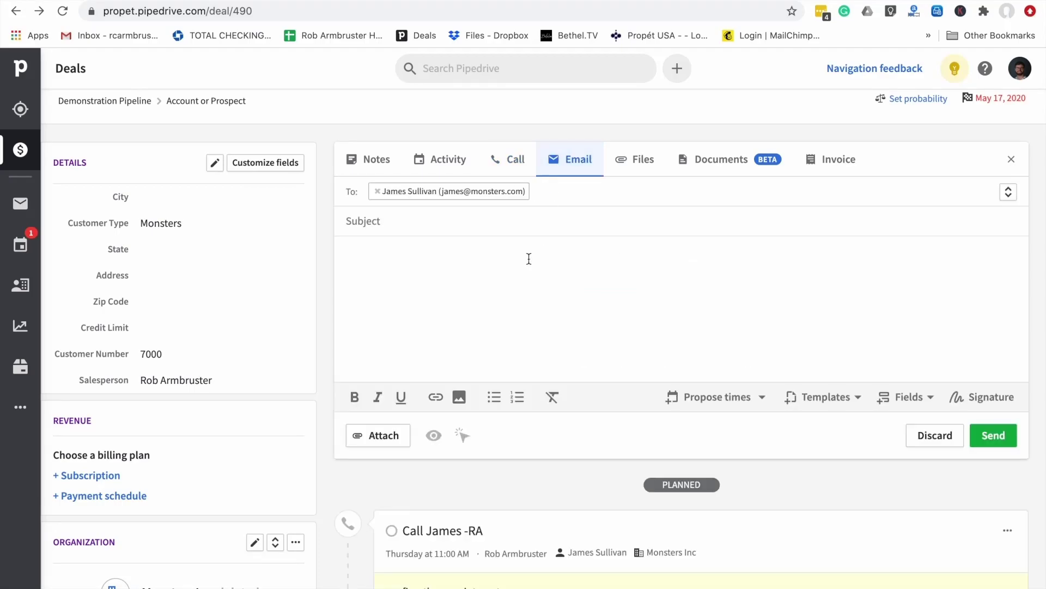
scroll(530, 317, down, 1)
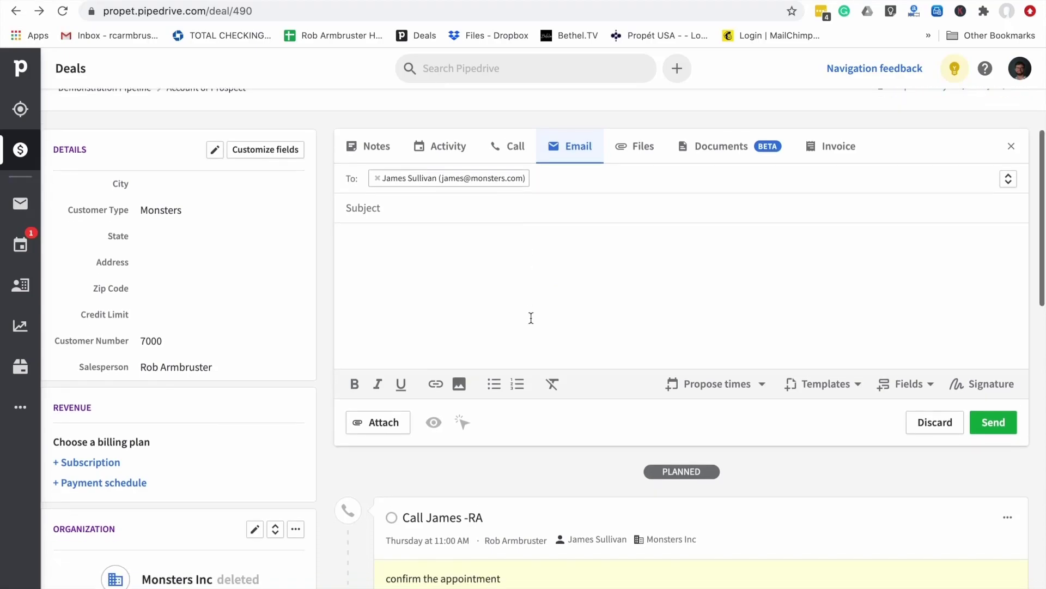
scroll(530, 318, up, 1)
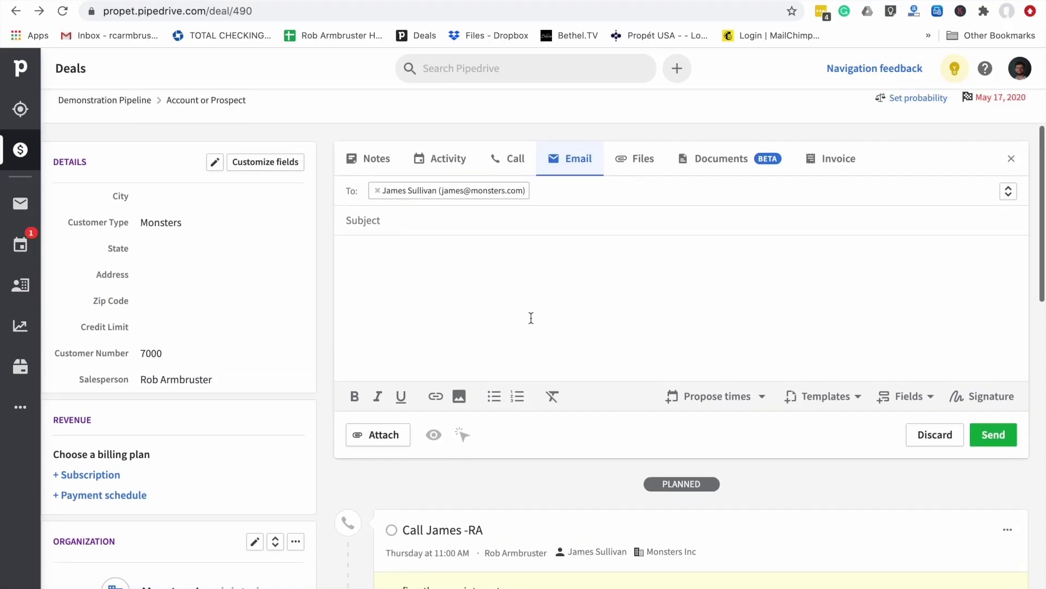
click(419, 221)
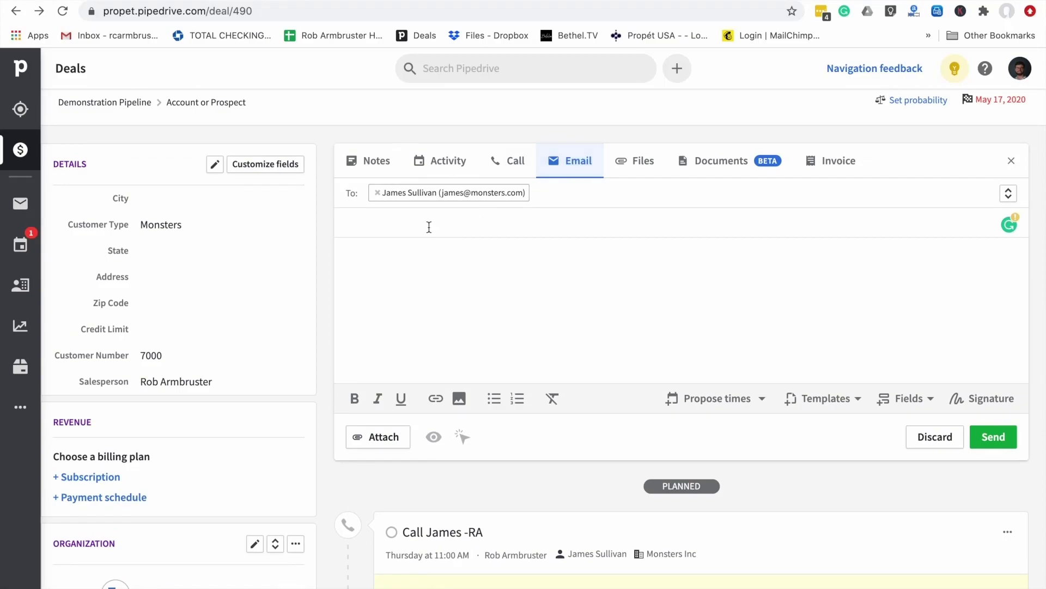
text(asd;lklja)
key(BackSpace)
key(BackSpace)
key(BackSpace)
key(BackSpace)
key(BackSpace)
key(BackSpace)
key(BackSpace)
key(BackSpace)
key(BackSpace)
Browse the email templates without choosing one, then show the deal's Files upload area
click(842, 399)
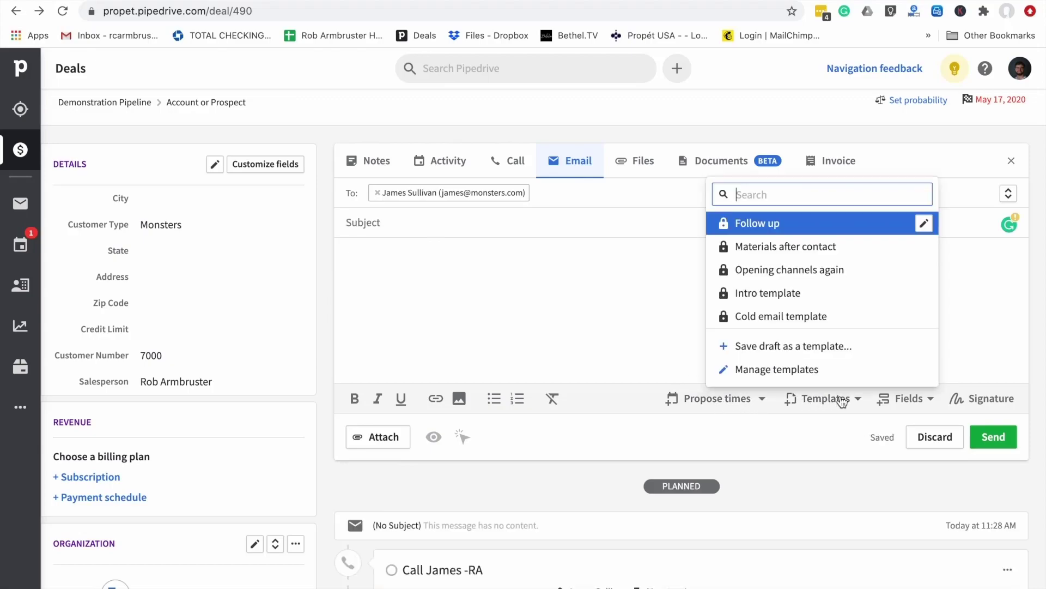
click(982, 272)
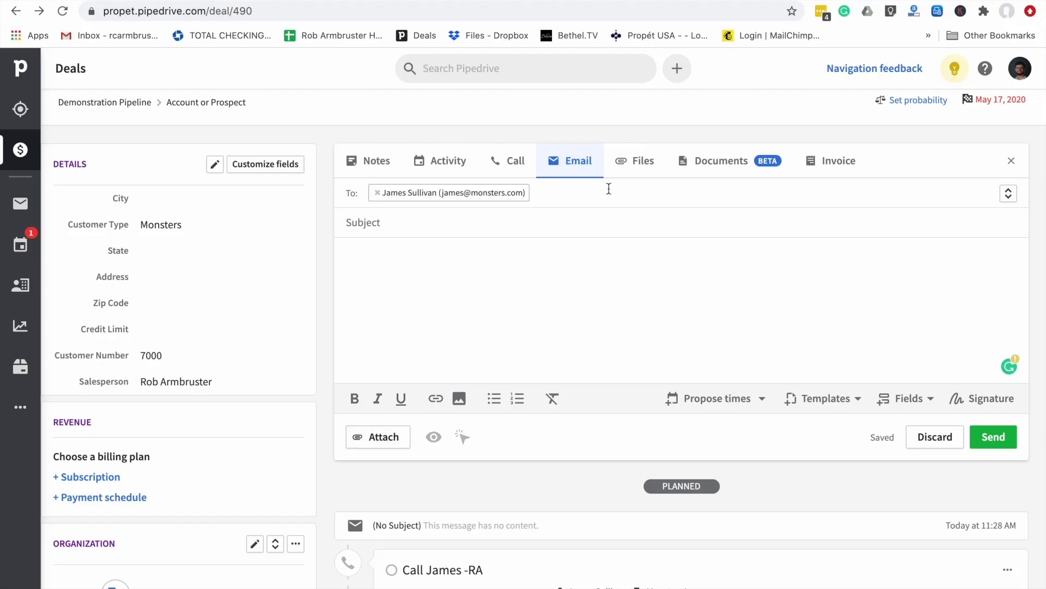
click(639, 172)
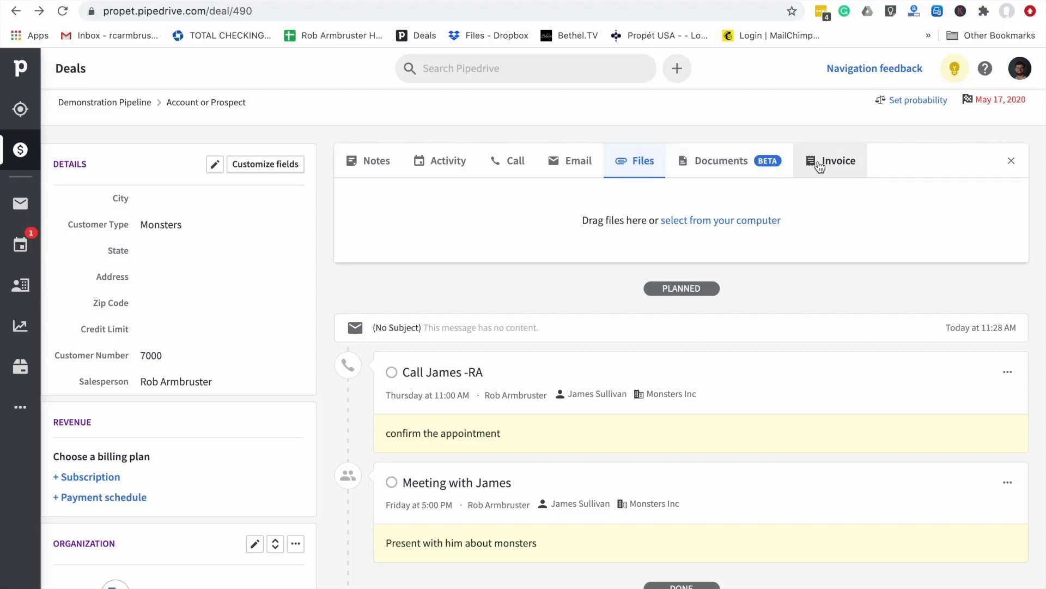
View the deal's Documents panel, check the Invoice panel, then return to Documents
click(719, 170)
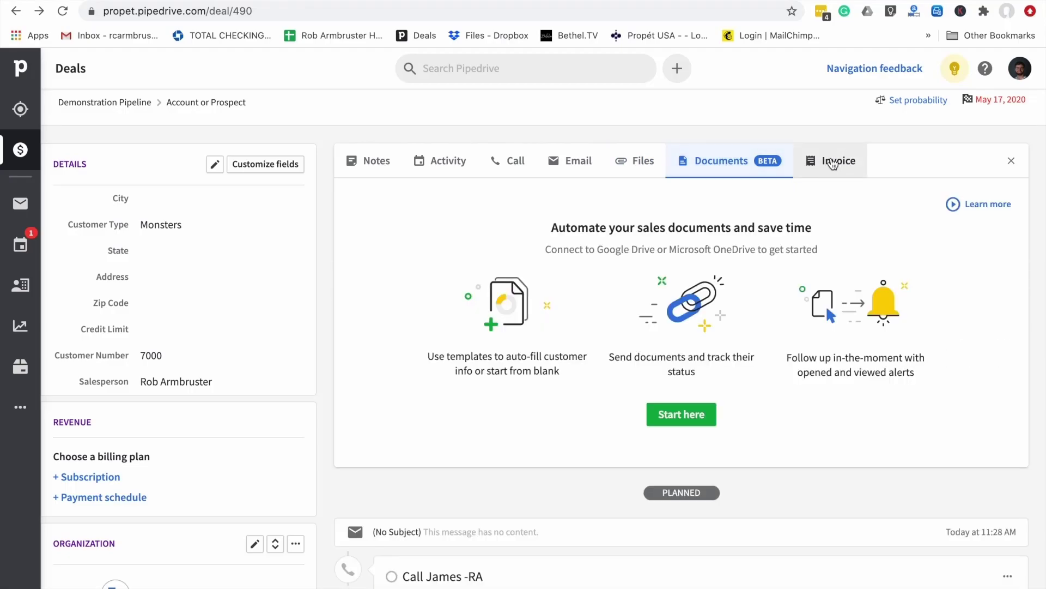
click(832, 163)
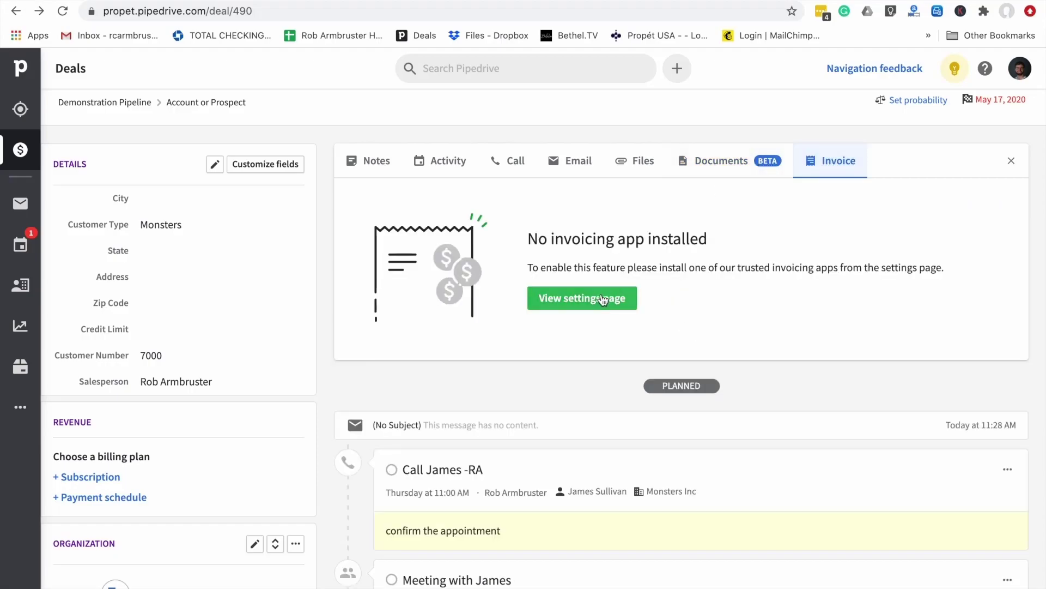
click(722, 166)
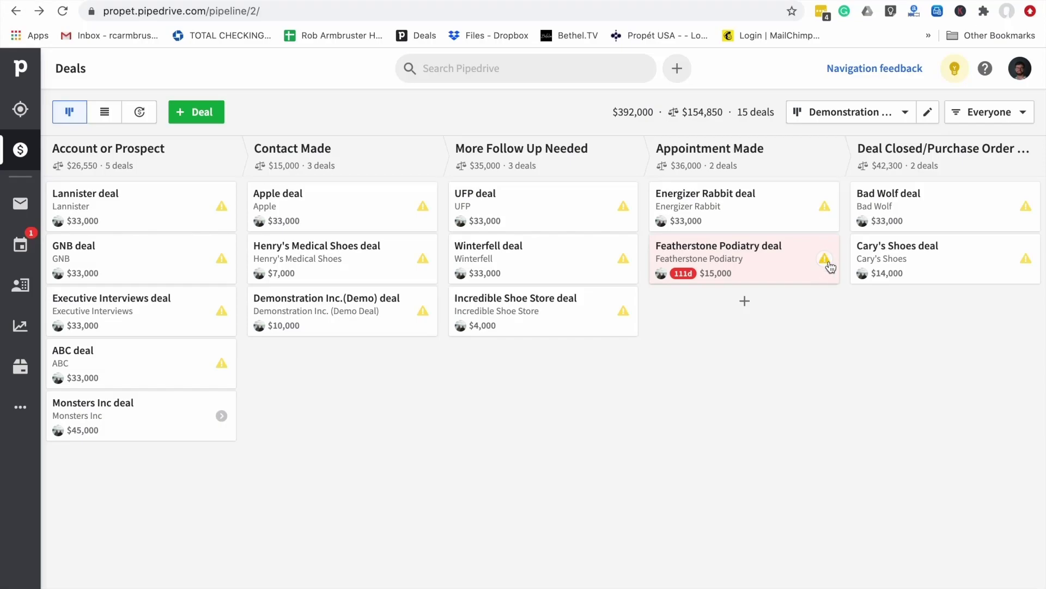
Schedule and save a 'Call Featherstone -RA' activity from the Featherstone Podiatry card's warning icon
click(825, 261)
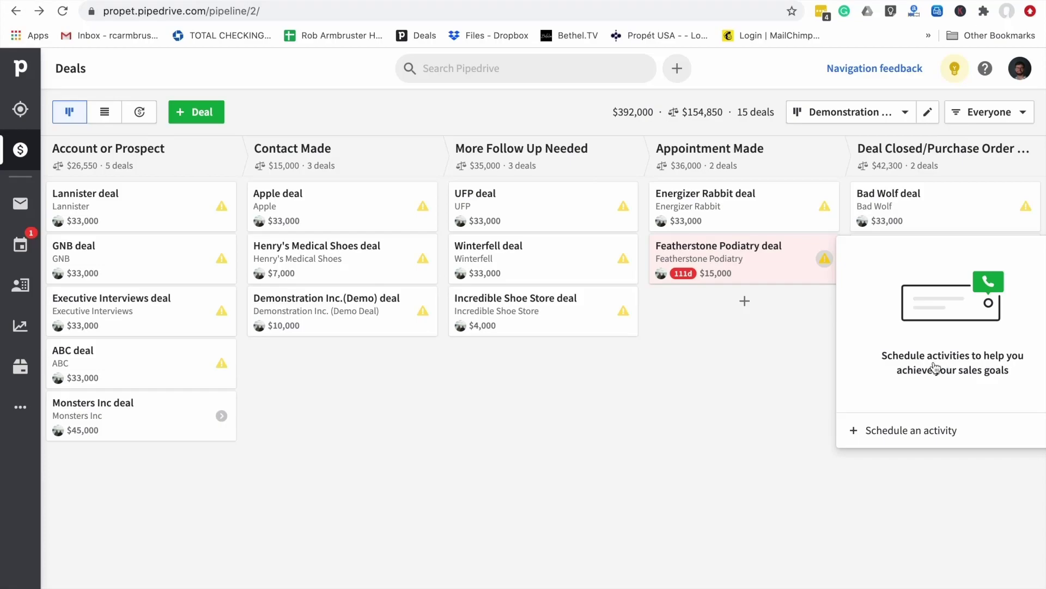
click(900, 431)
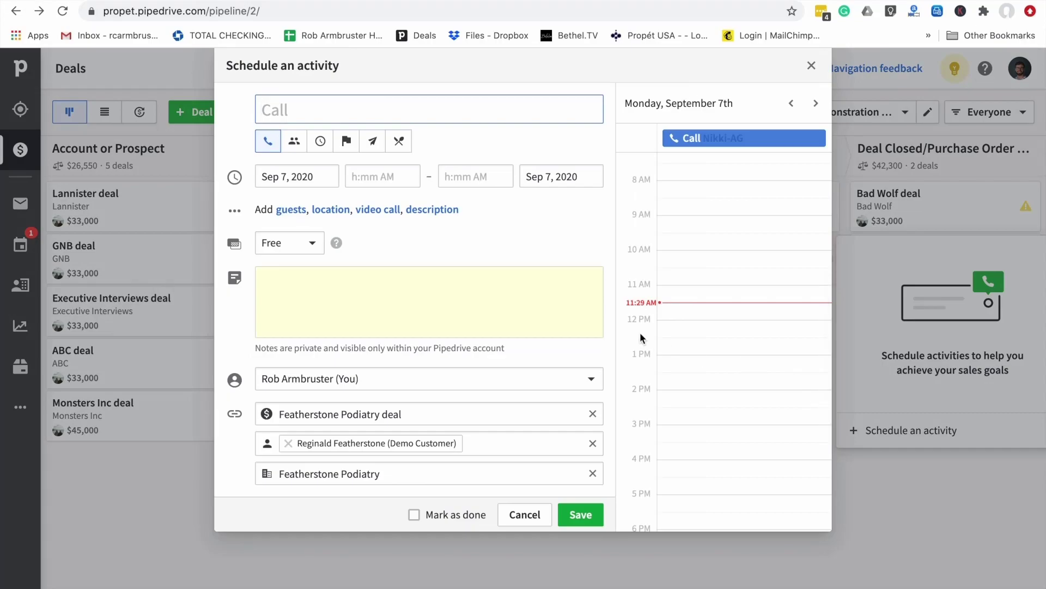
text(Call Featherston)
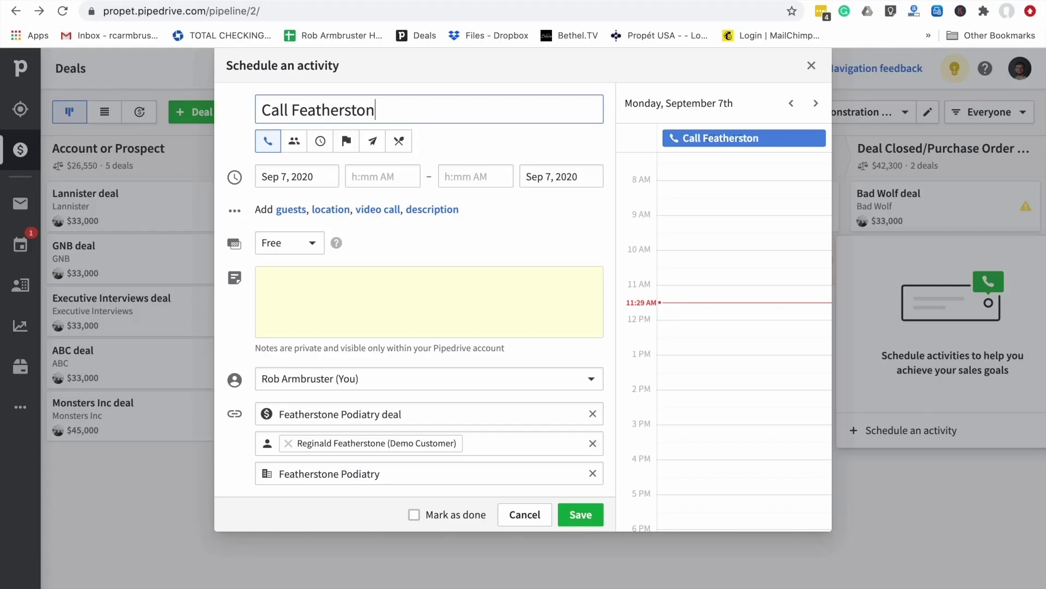
text(e -RA)
click(581, 514)
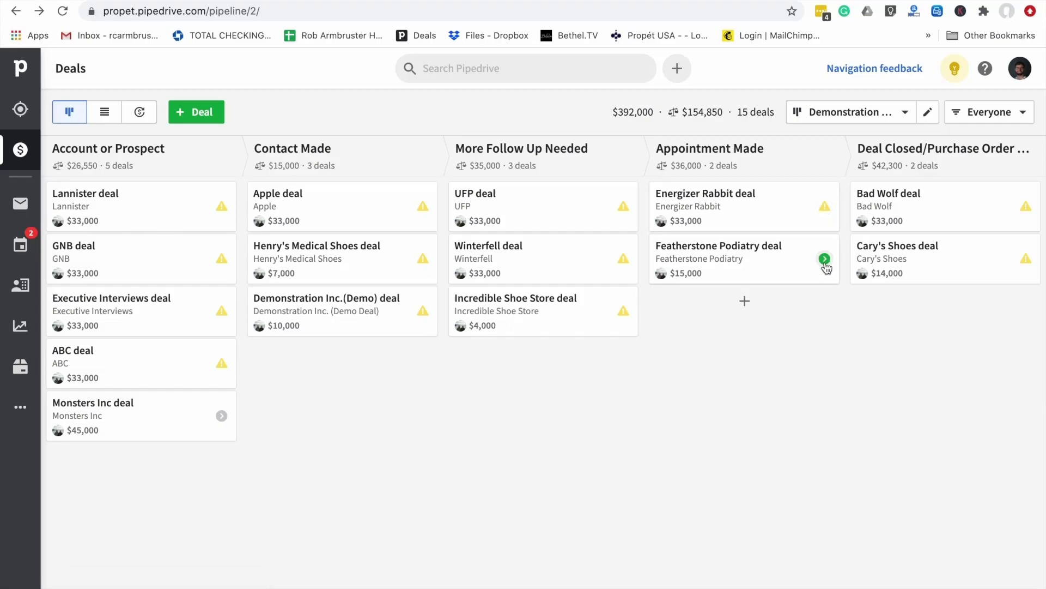
In Insights, try adding a second dashboard and decline the upgrade, staying on My dashboard
click(765, 255)
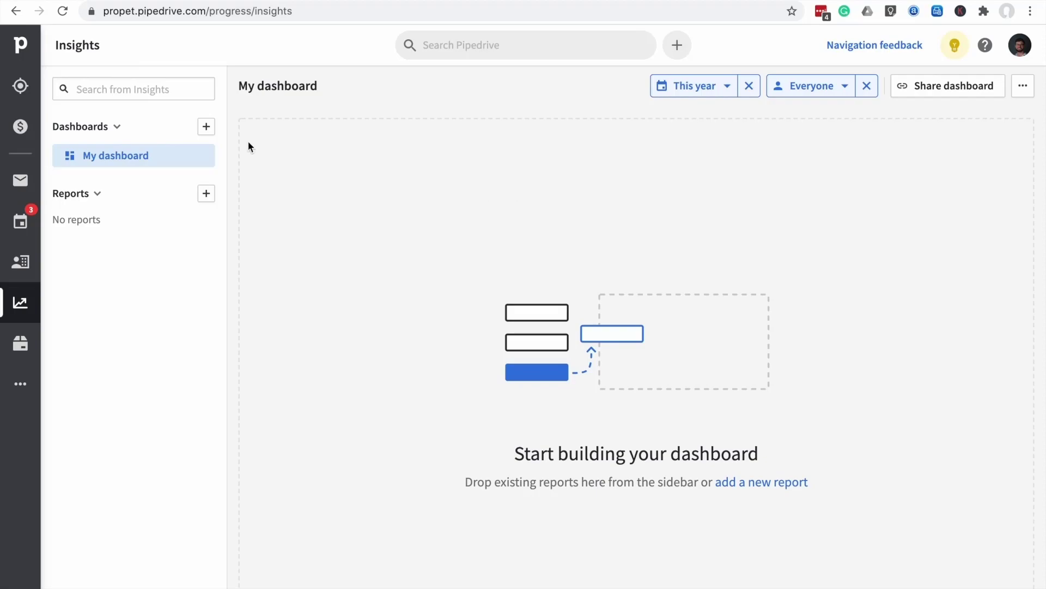
click(207, 129)
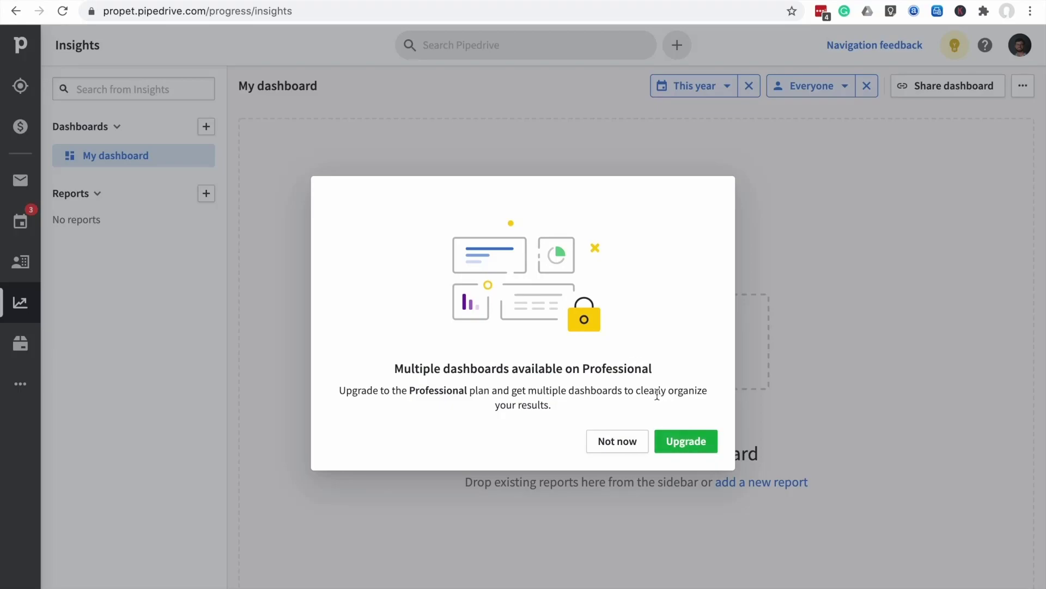
click(607, 443)
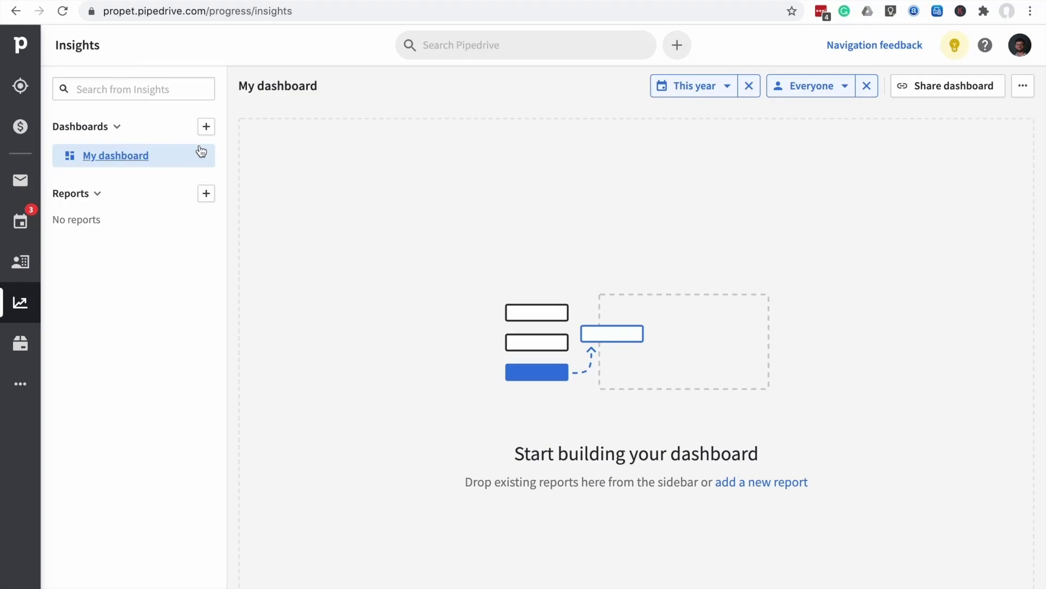
click(206, 194)
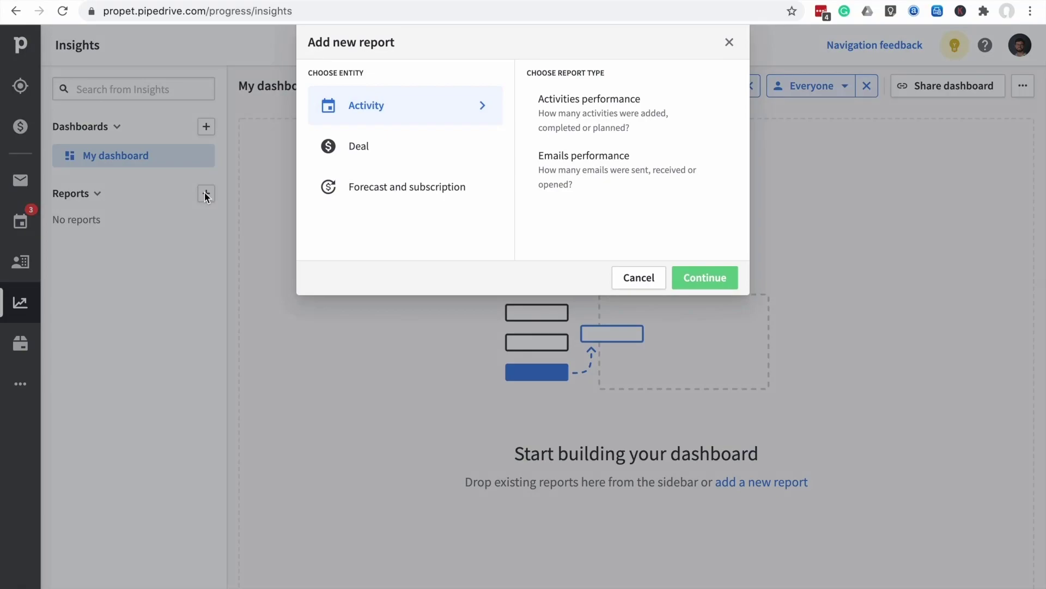
click(353, 149)
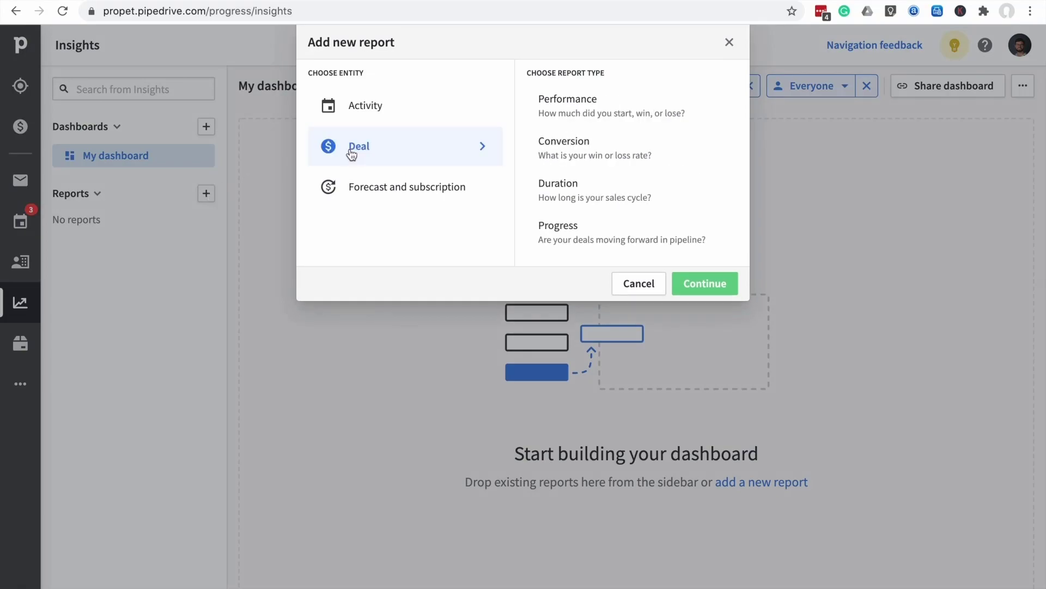
click(361, 188)
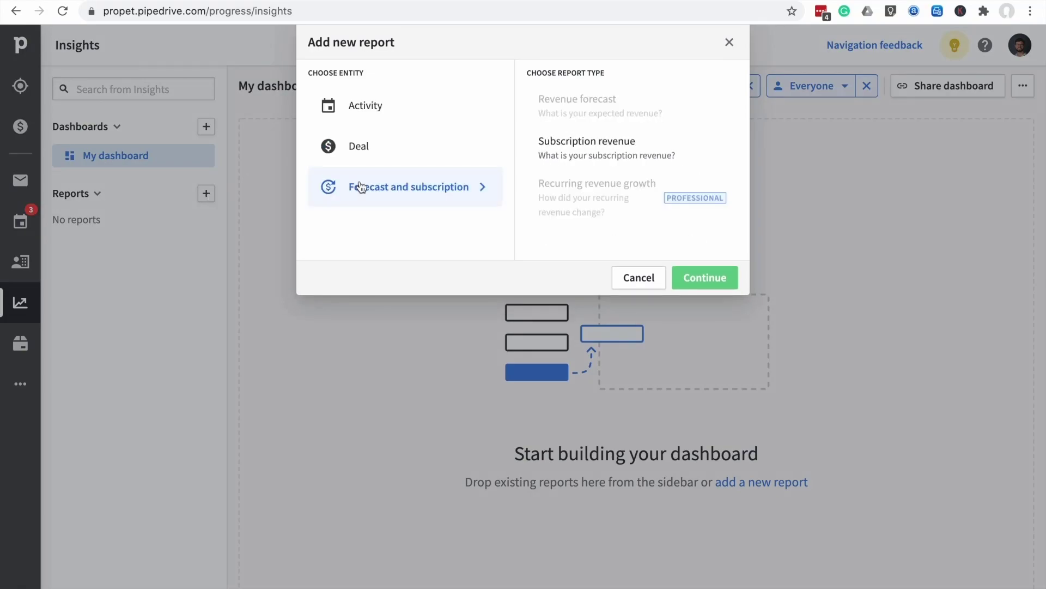
click(357, 148)
click(360, 113)
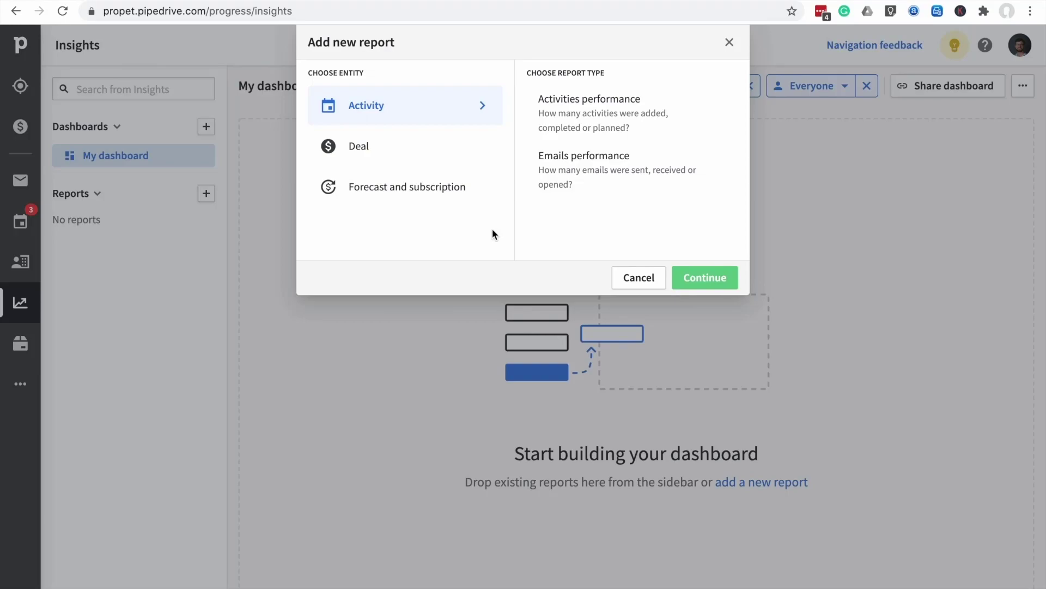
click(729, 41)
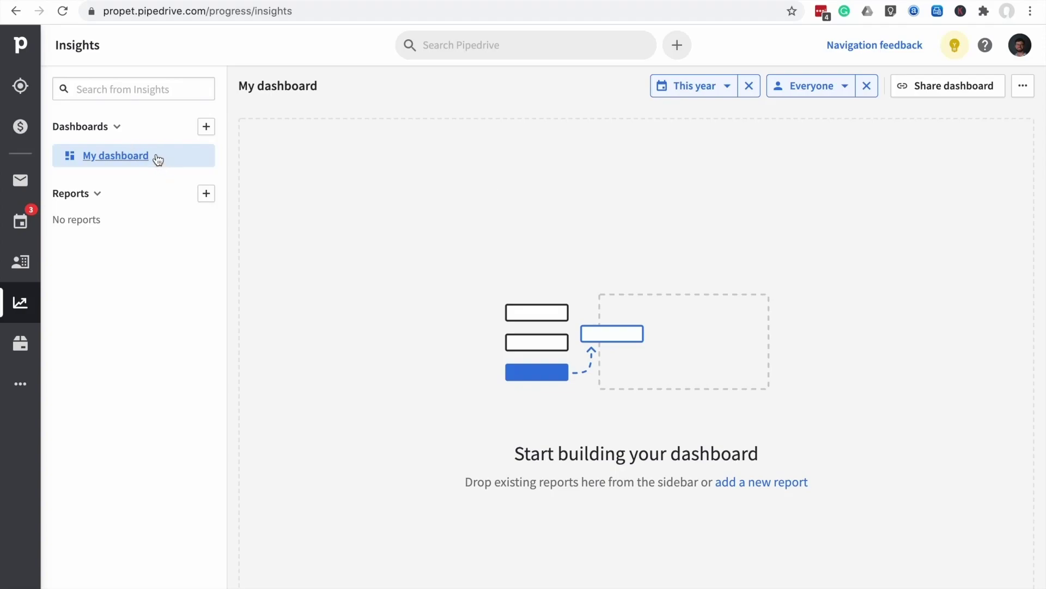
click(844, 88)
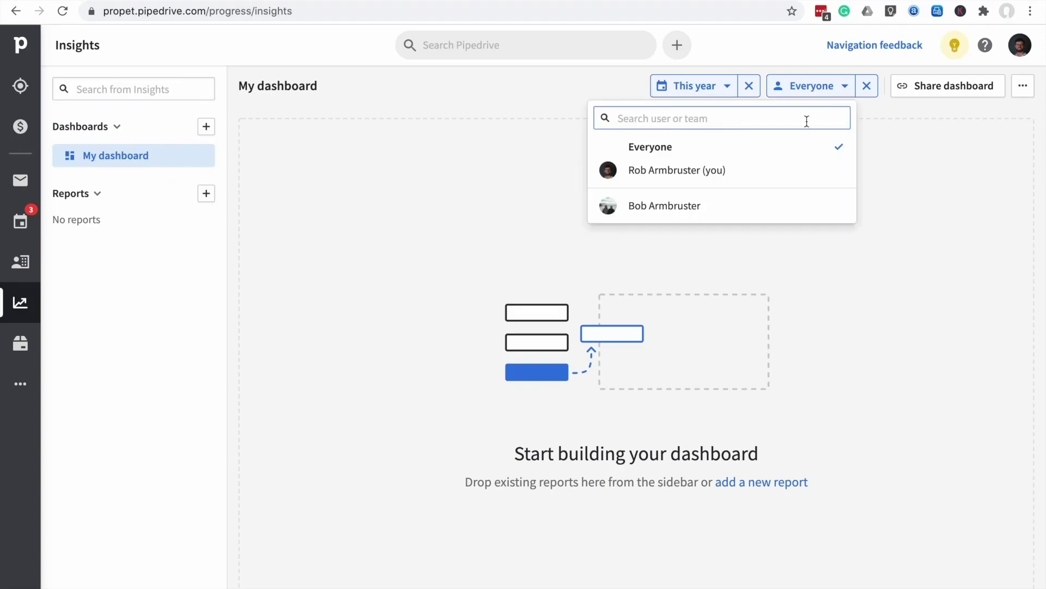
click(765, 219)
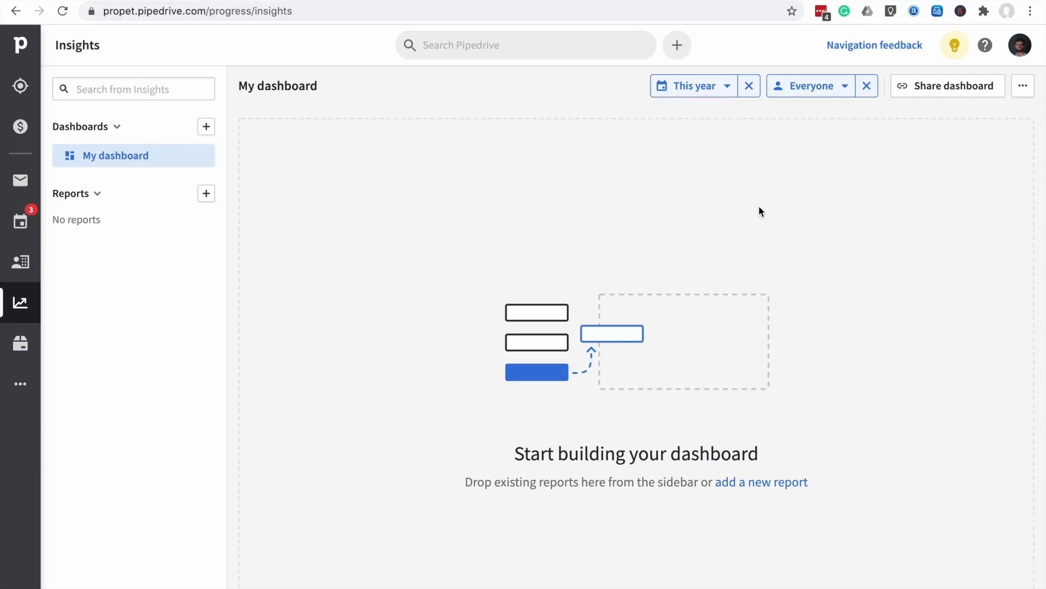
click(841, 89)
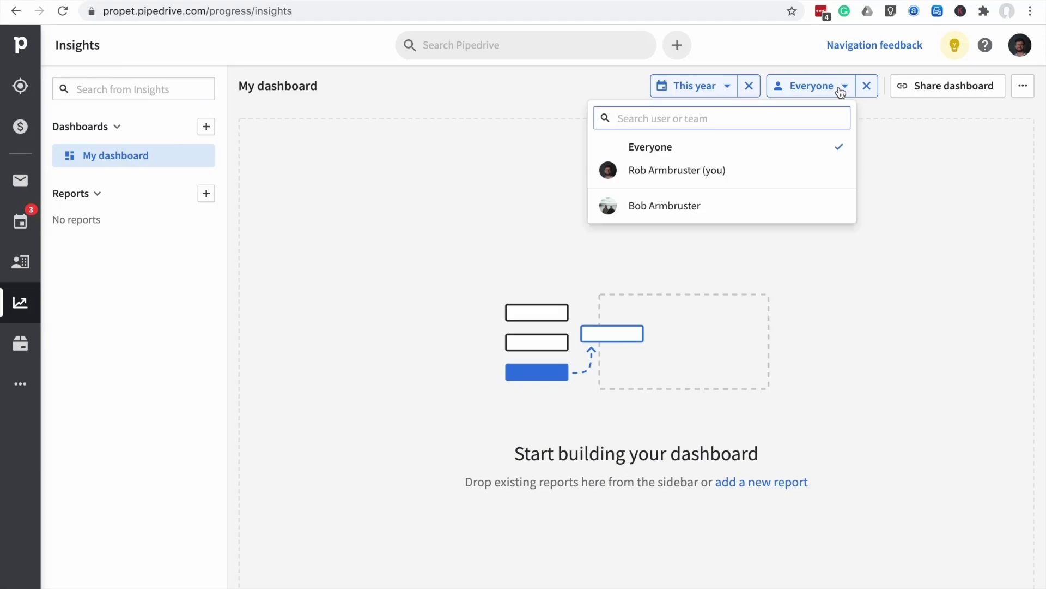
click(757, 154)
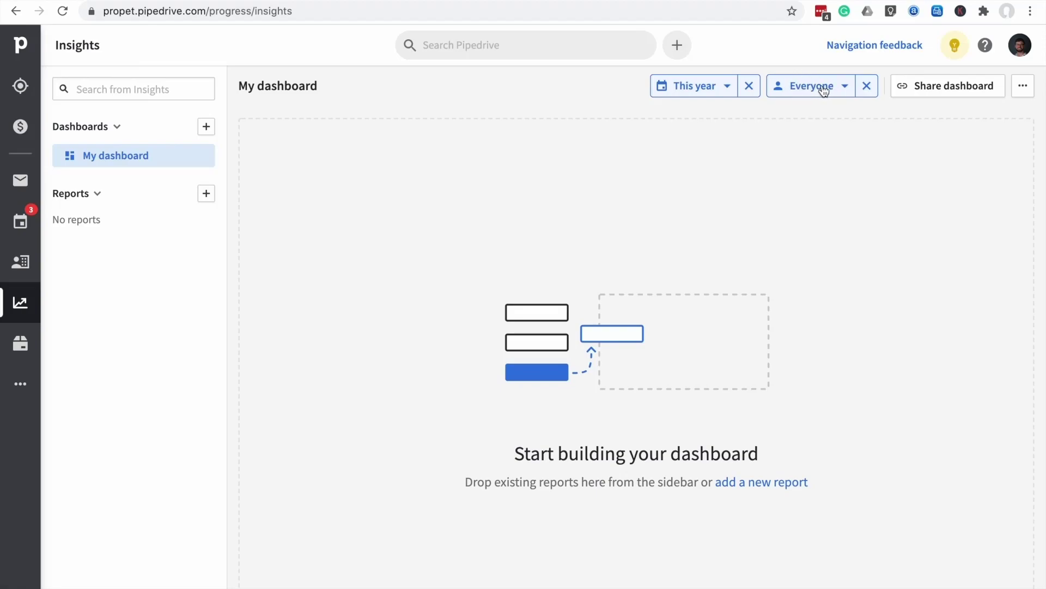
click(715, 89)
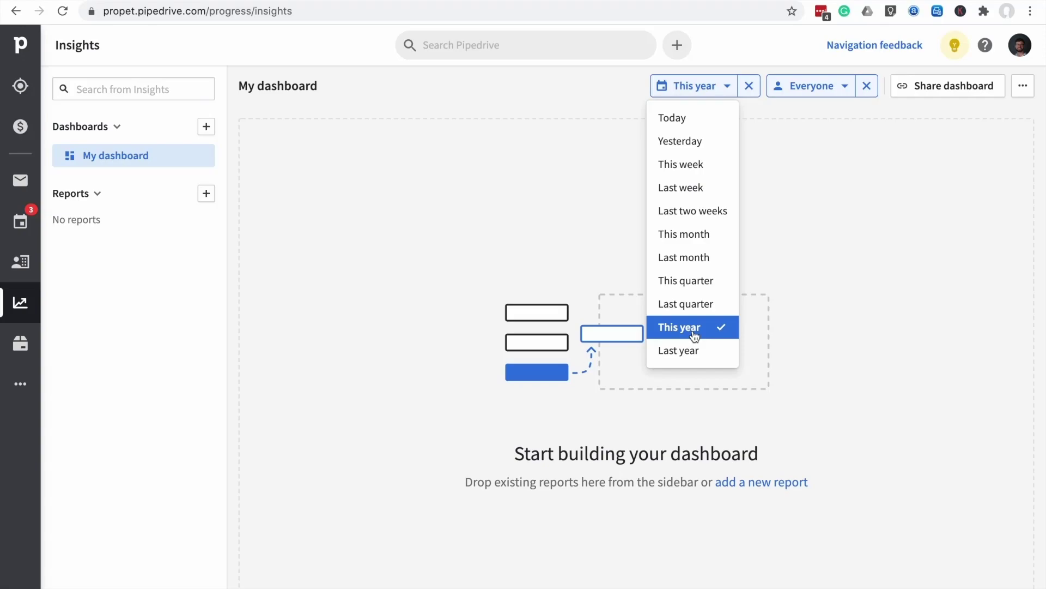
click(692, 332)
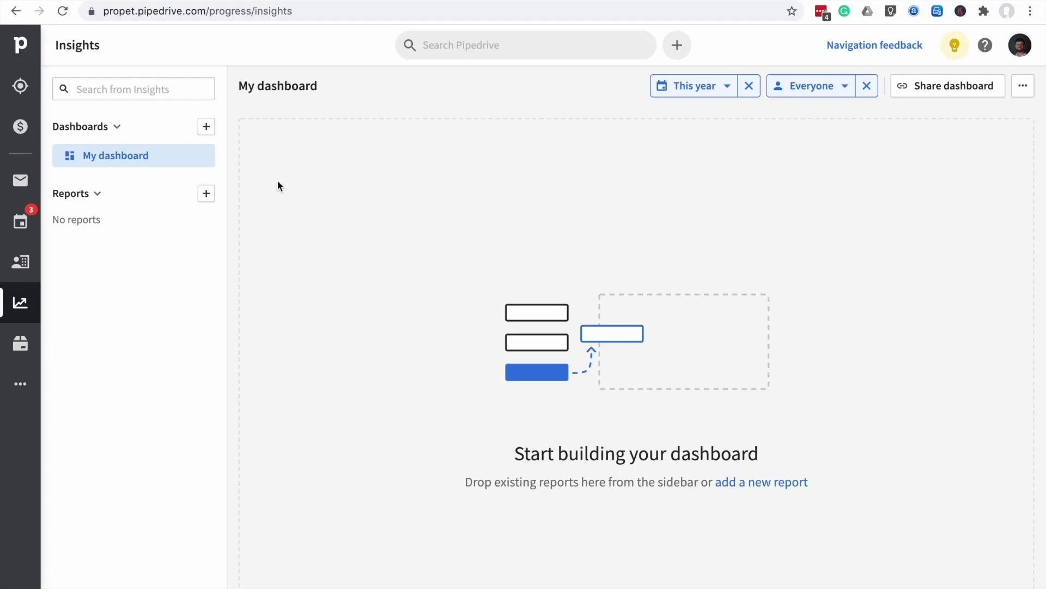
Create a new Deal Performance report from the Reports + menu
click(207, 198)
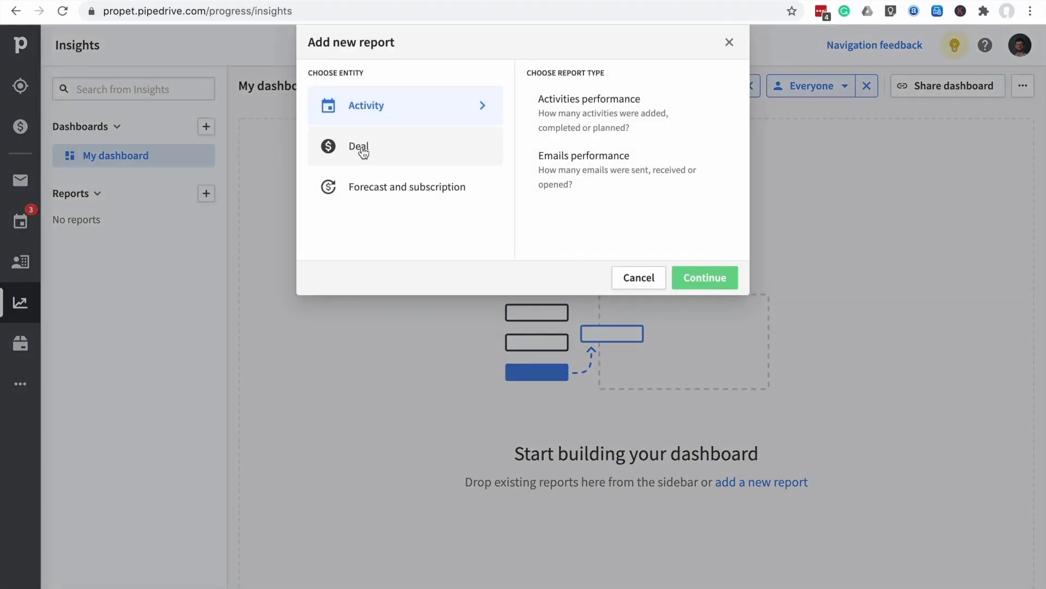
click(363, 152)
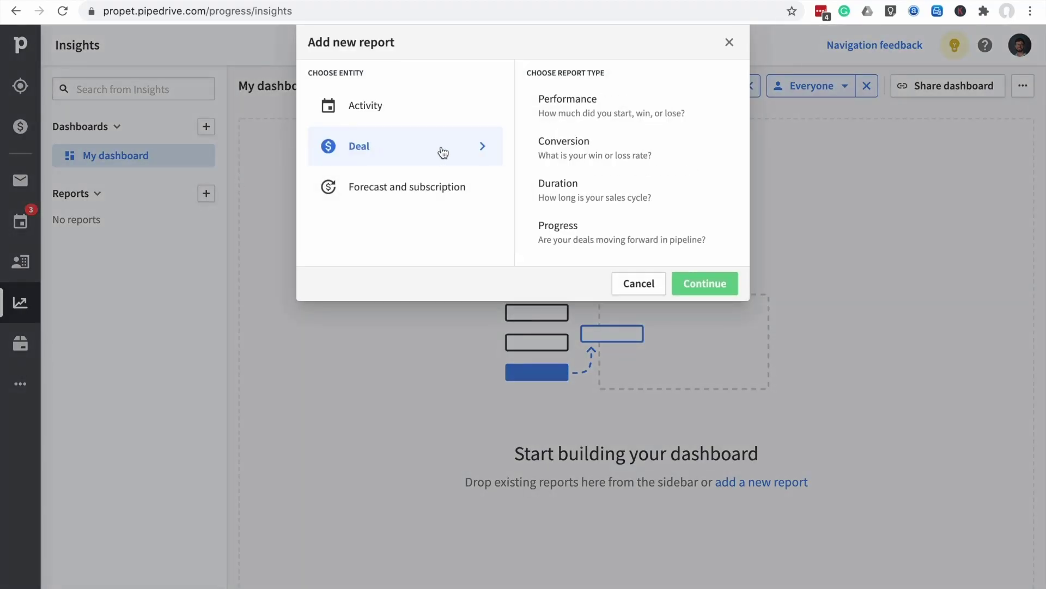
click(578, 111)
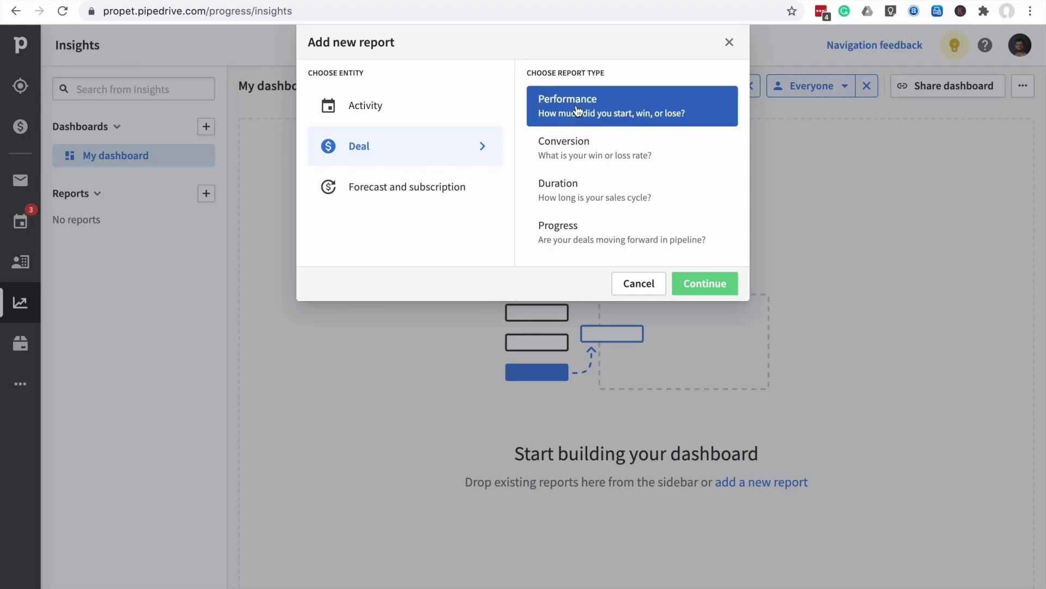
click(697, 284)
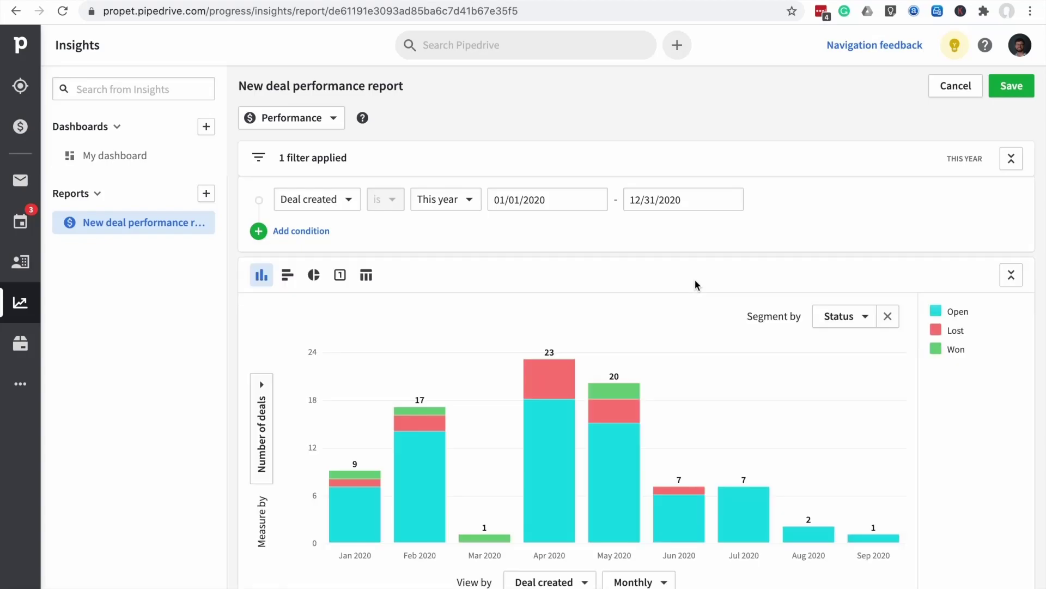
mouse_move(581, 387)
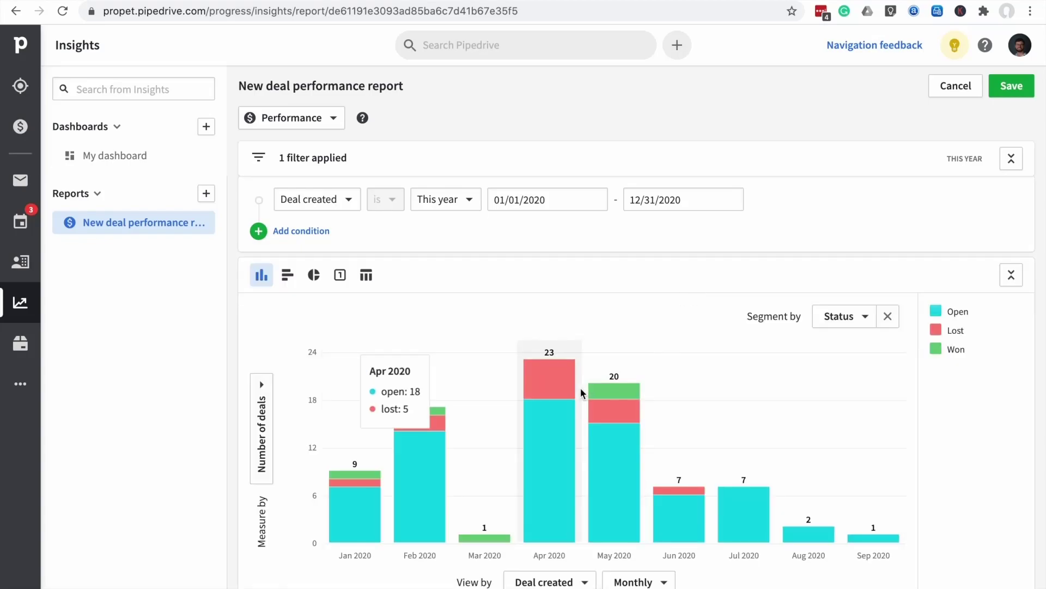
scroll(581, 389, down, 1)
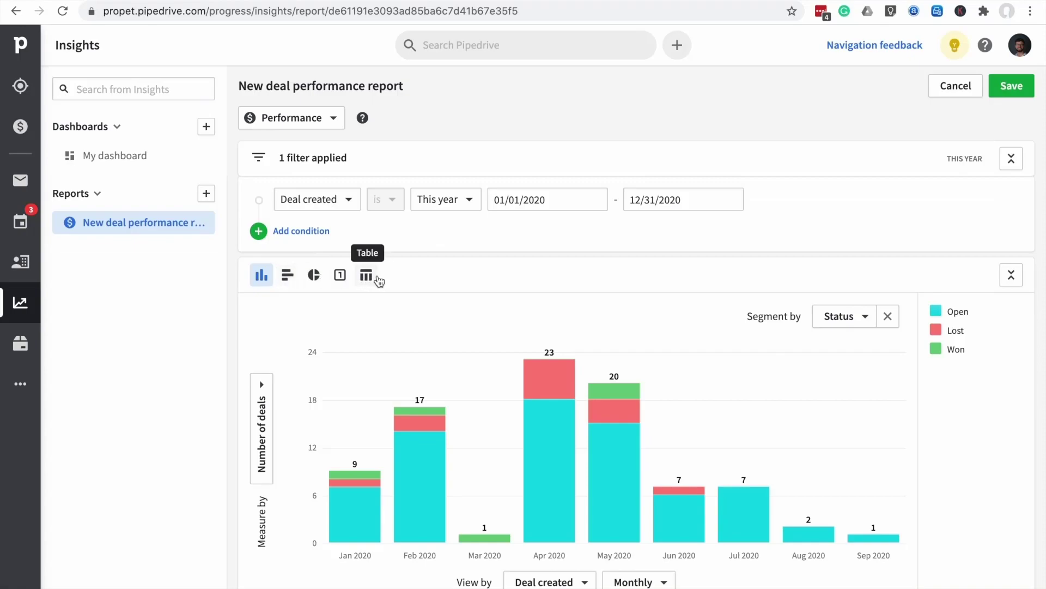
click(284, 278)
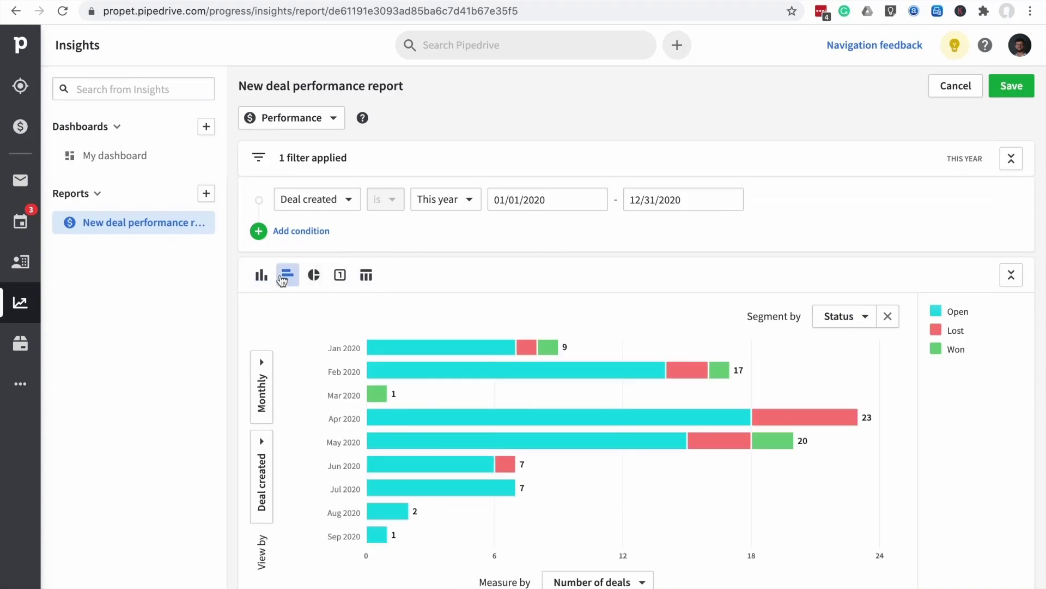
click(316, 277)
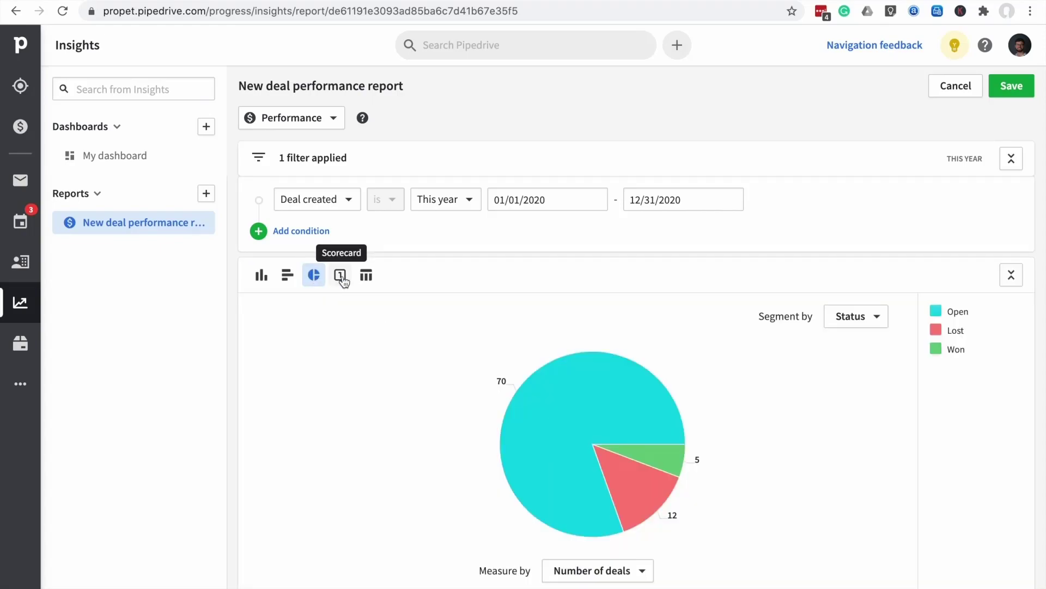
click(340, 276)
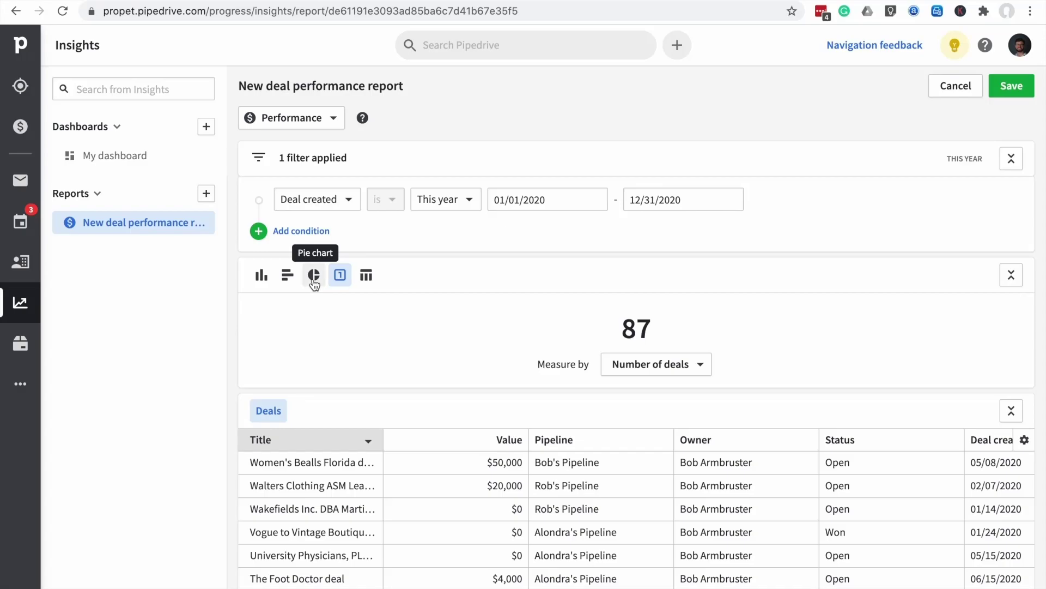
click(314, 278)
click(287, 277)
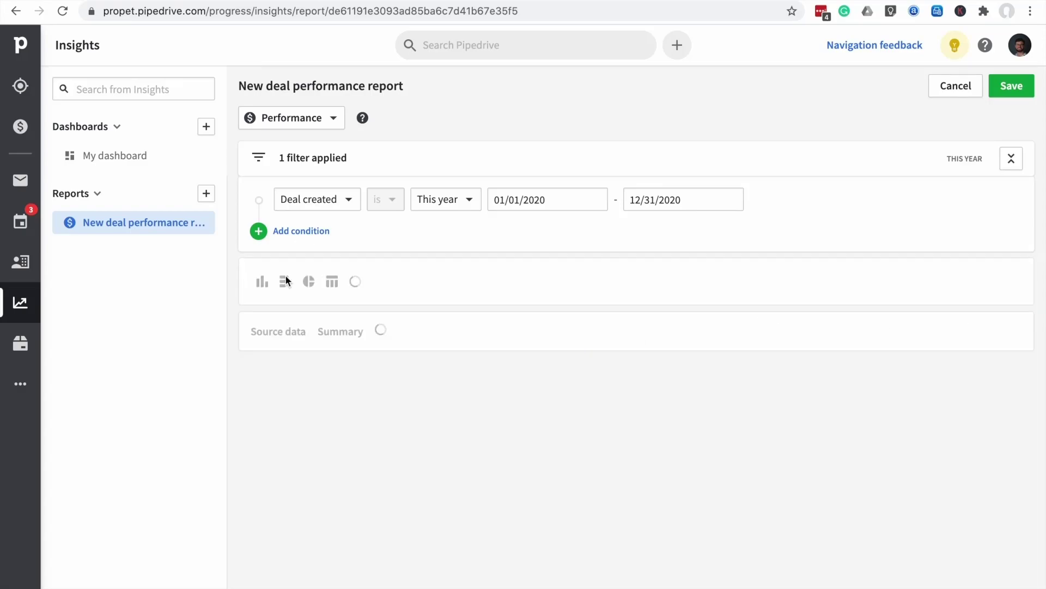
click(263, 278)
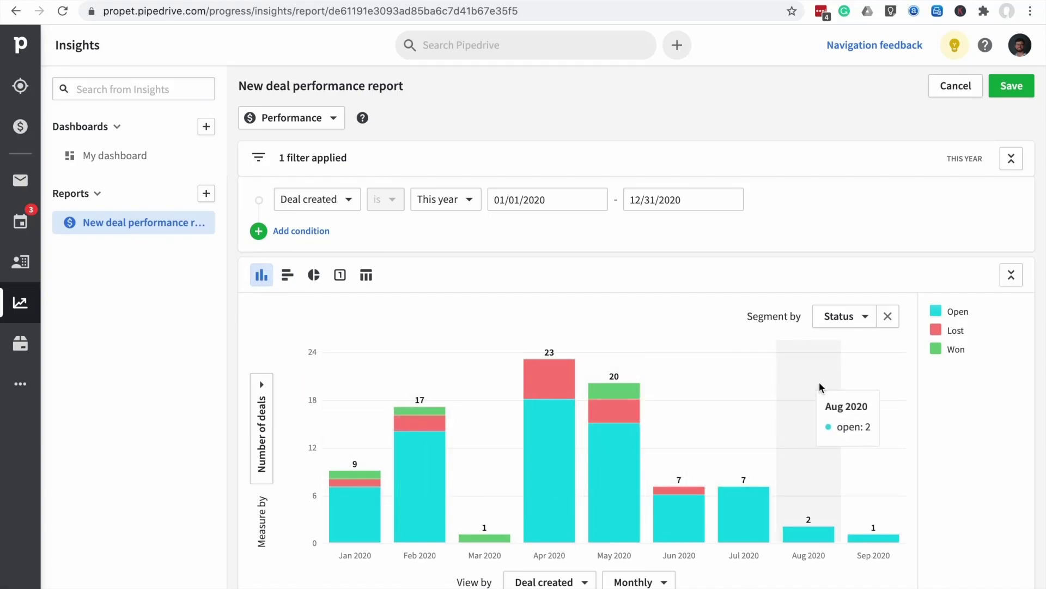
Add an Owner filter condition, trying the other owner before settling on the first one
click(259, 232)
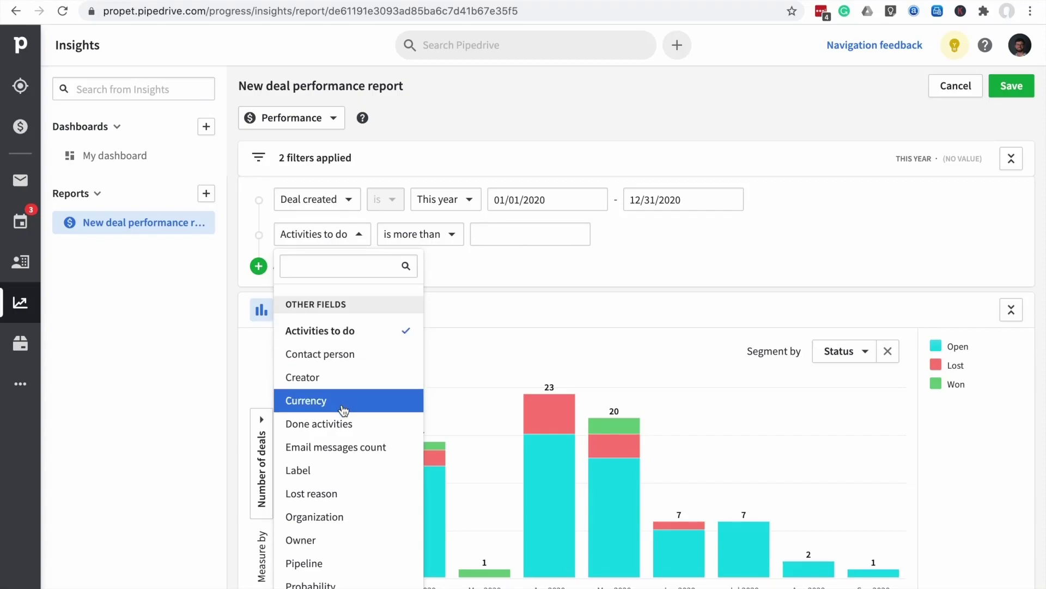
scroll(345, 494, down, 1)
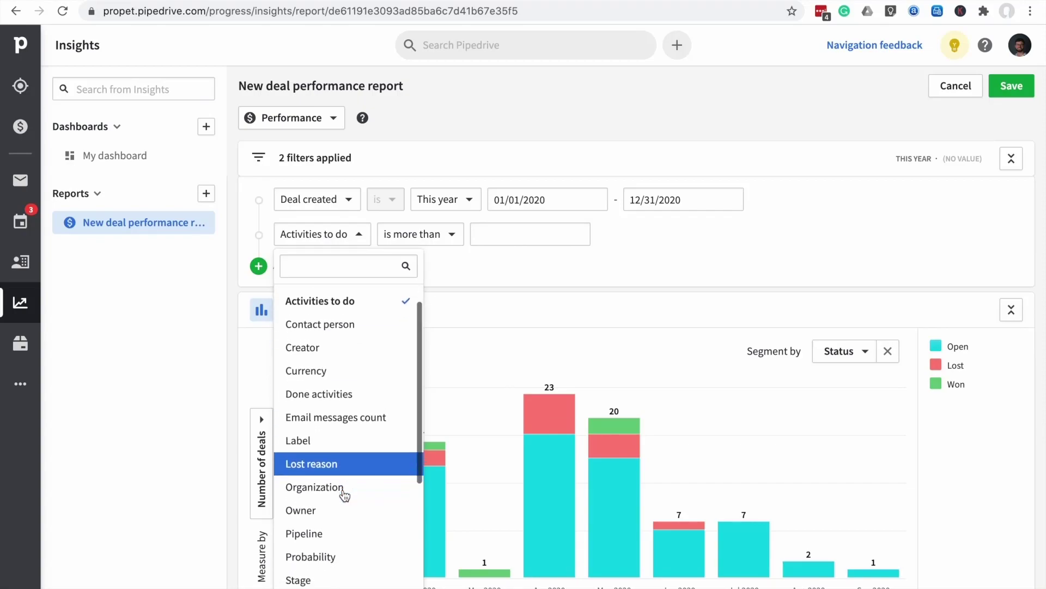
click(327, 508)
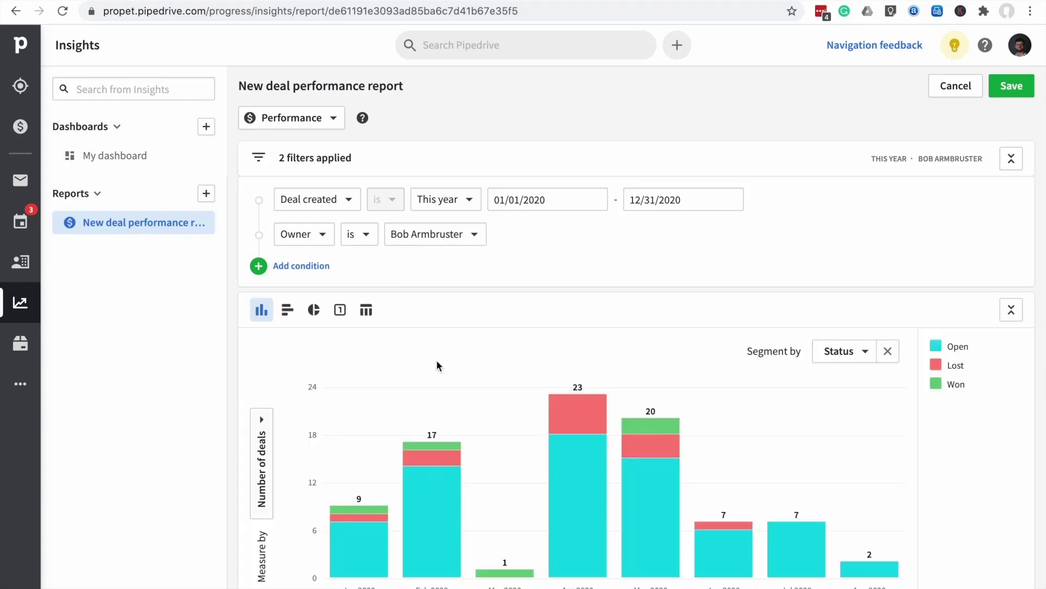
click(475, 234)
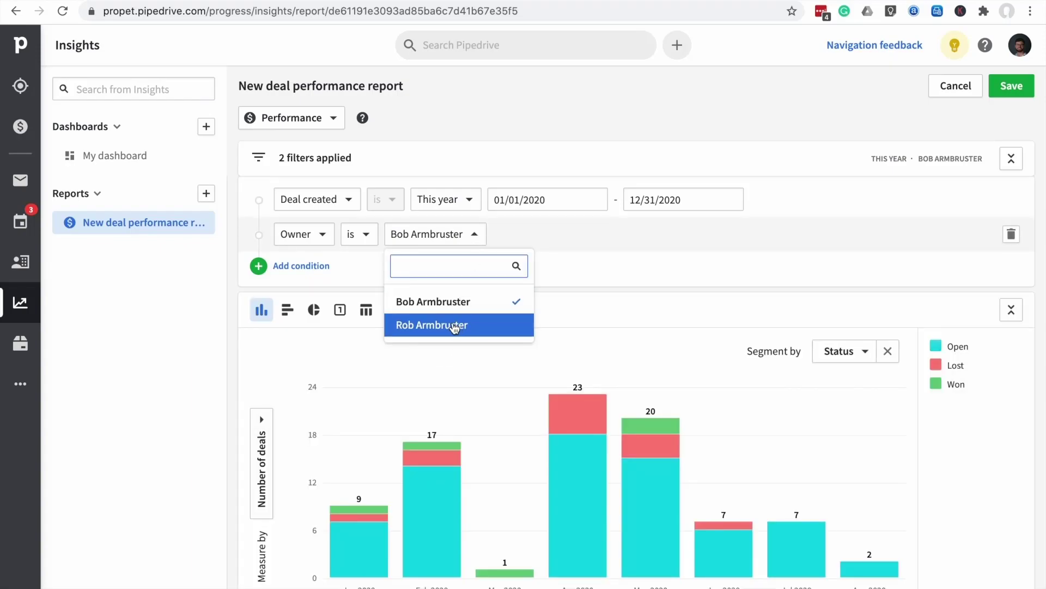
click(454, 326)
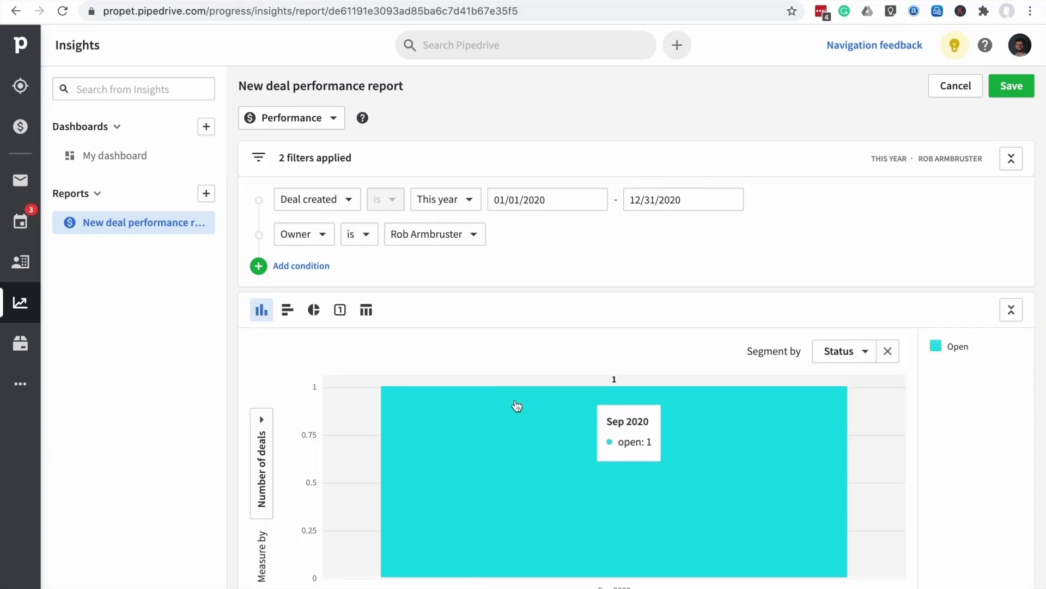
click(476, 235)
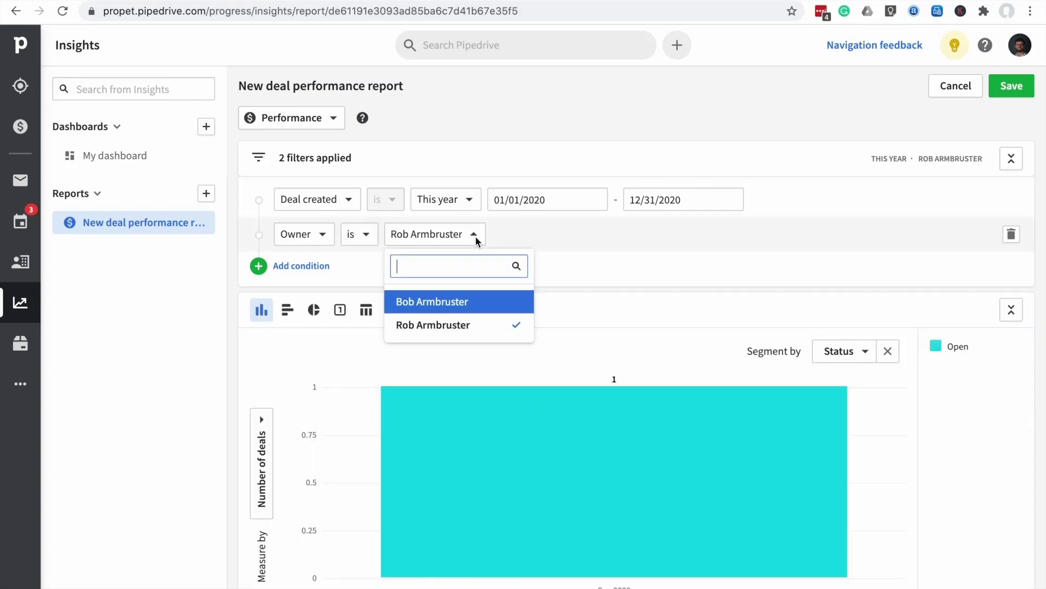
click(459, 306)
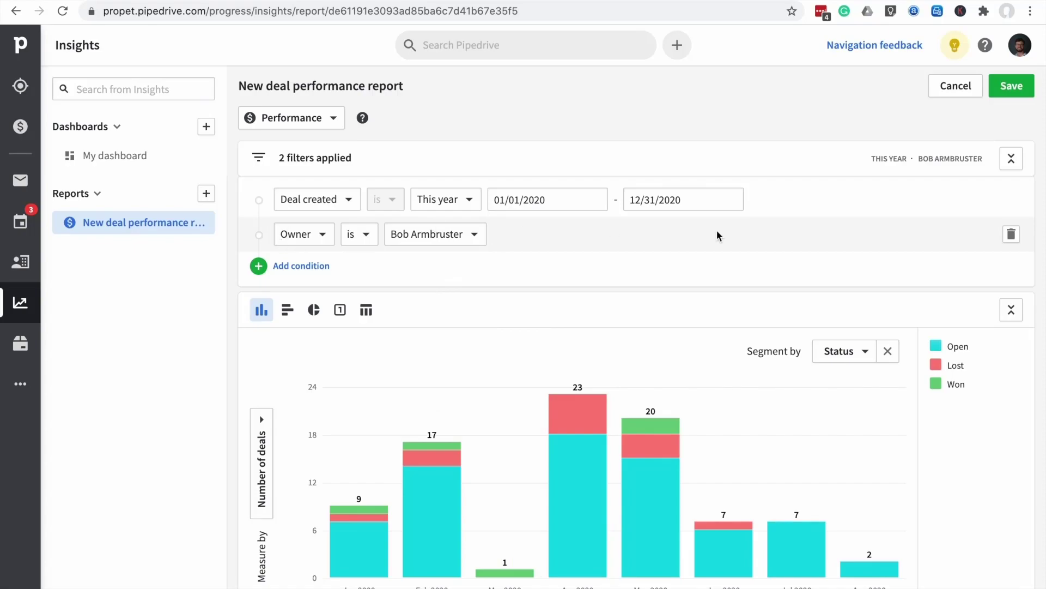
Add a third condition row, Activities to do is more than, left without a value
click(259, 266)
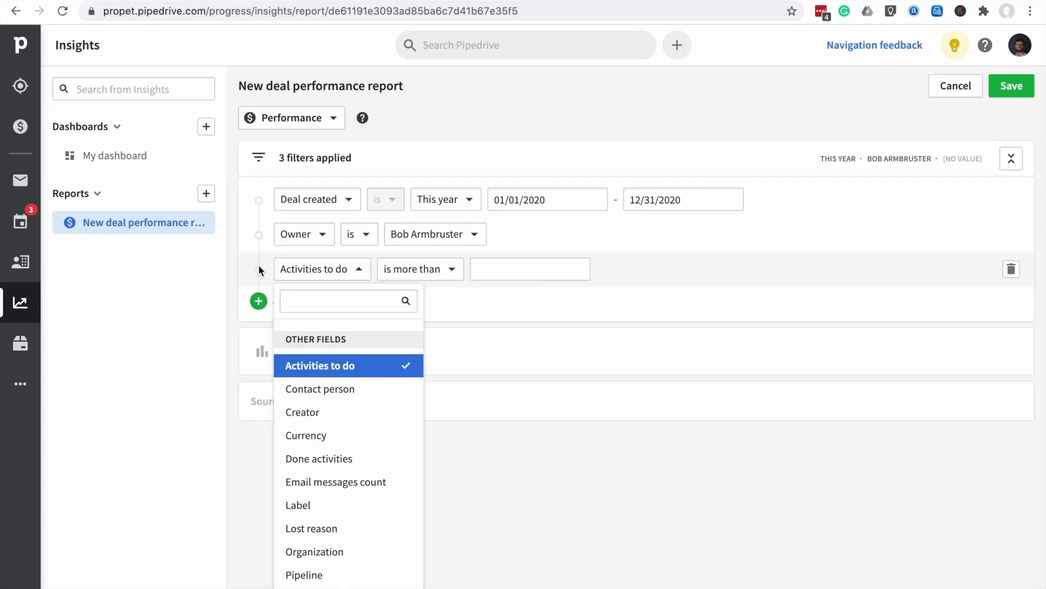
scroll(373, 478, down, 1)
scroll(373, 478, down, 2)
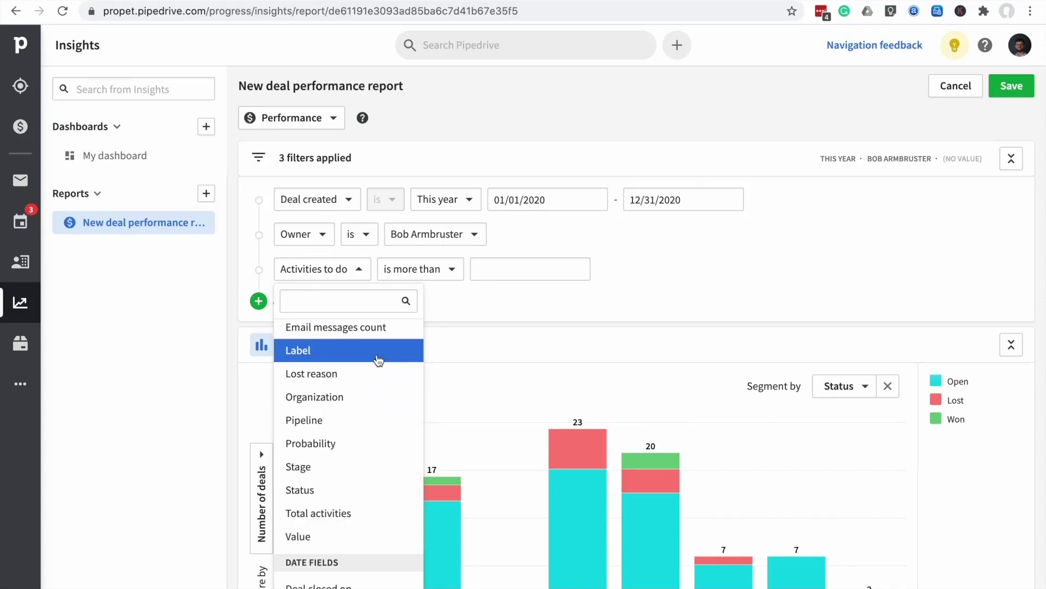
click(832, 266)
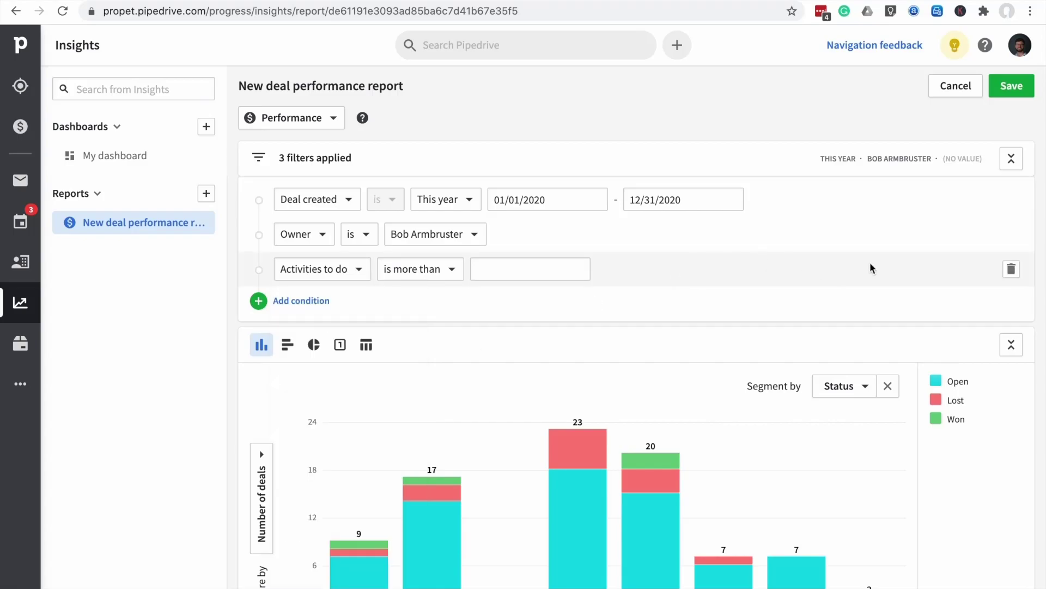
Delete the empty Activities to do condition and the Owner condition from the report
click(1012, 271)
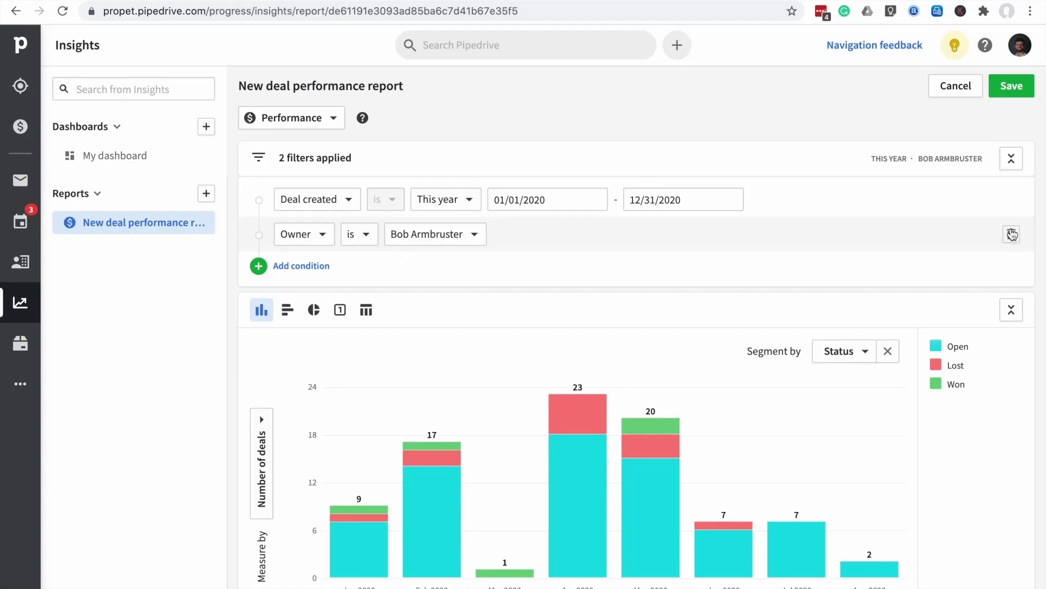
click(1013, 238)
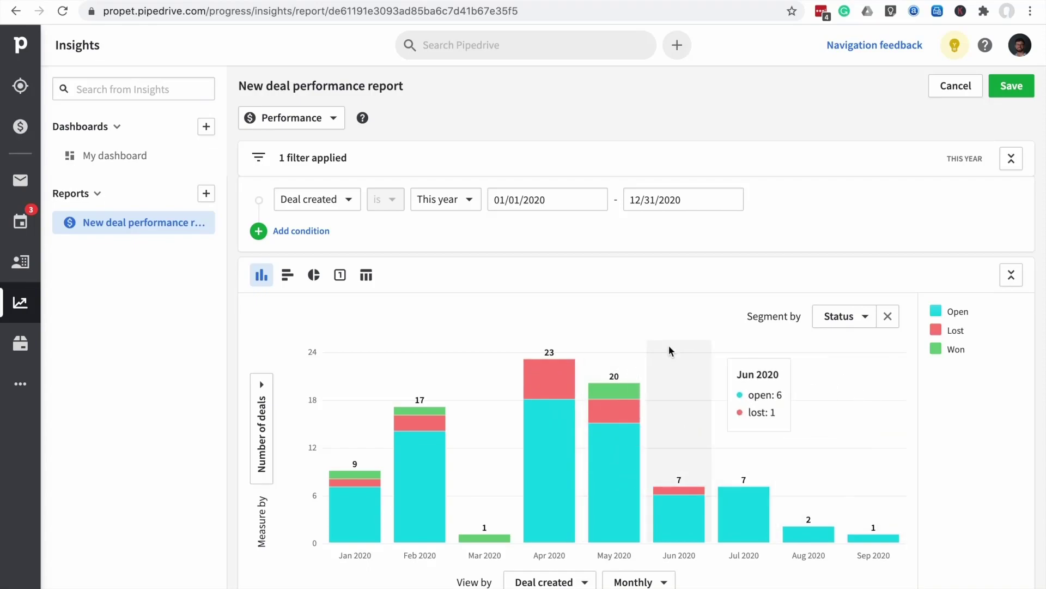
Save the New deal performance report under its default name with My dashboard ticked
click(1011, 87)
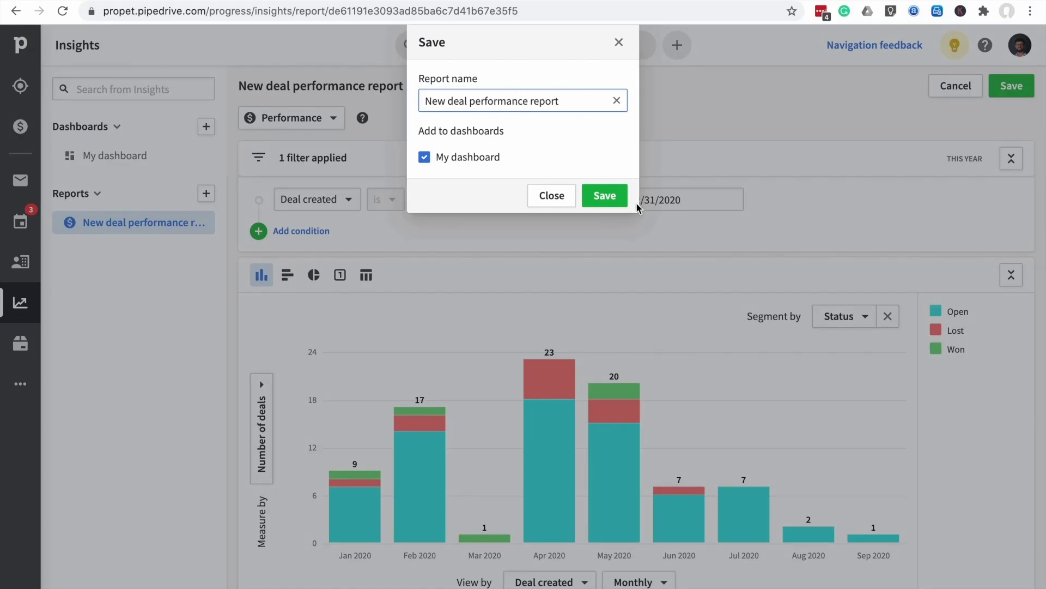
click(605, 196)
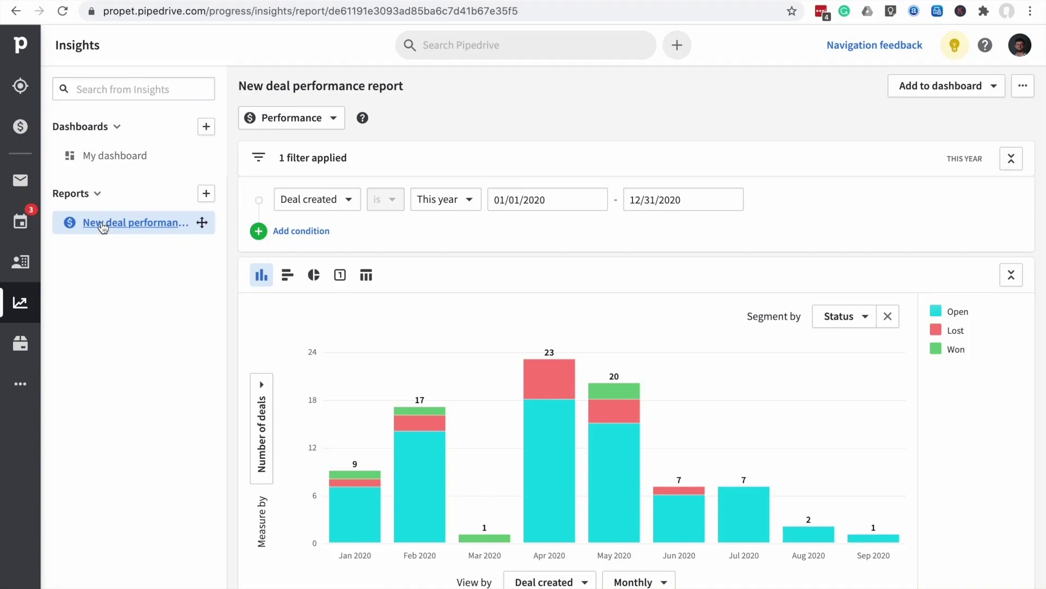
Create a new Deal Progress report charting this year's stage entries by month
click(207, 196)
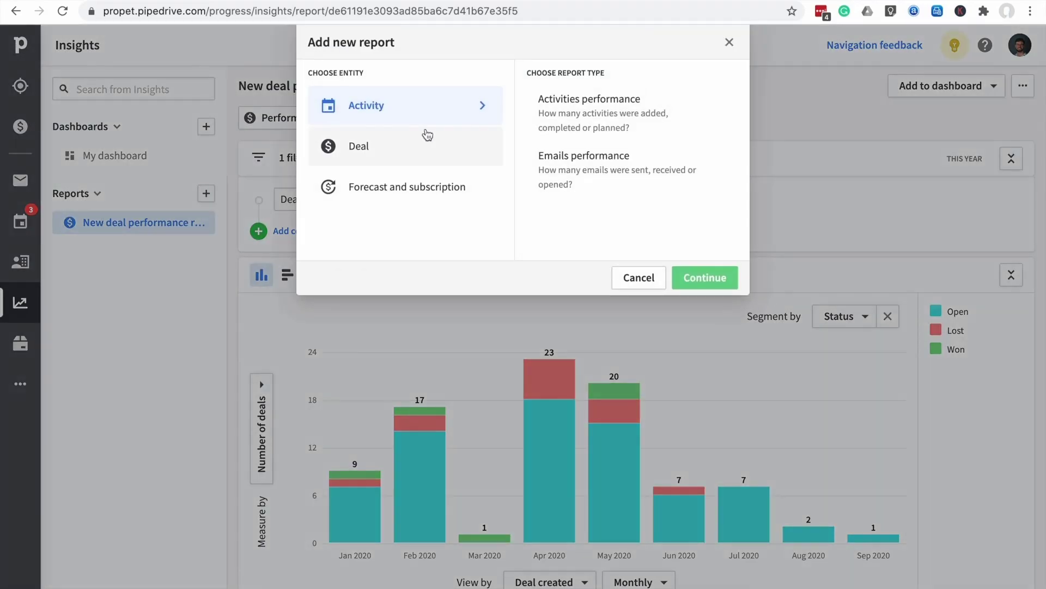
click(414, 145)
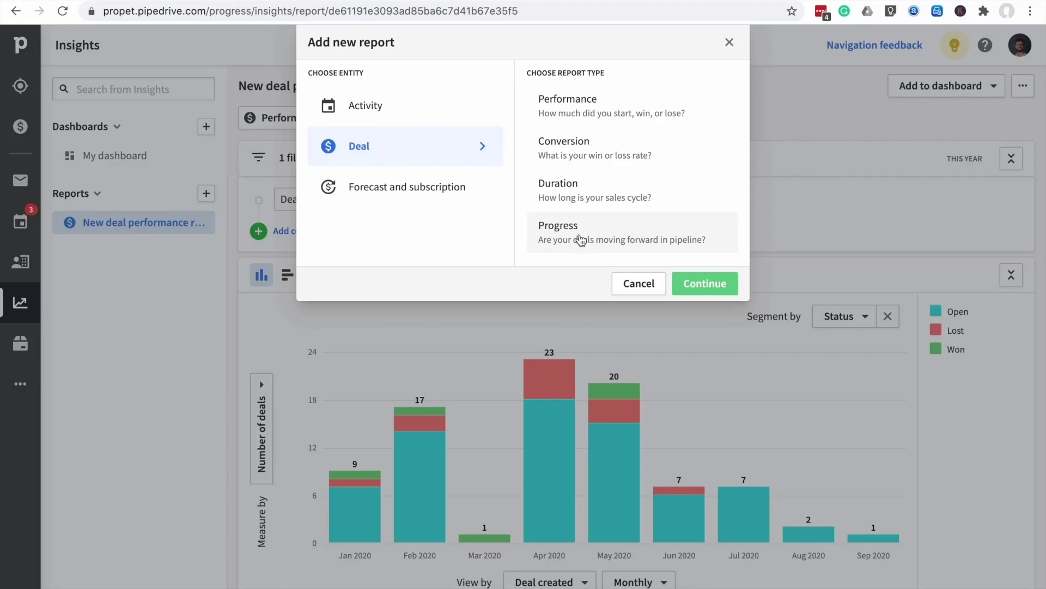
click(587, 236)
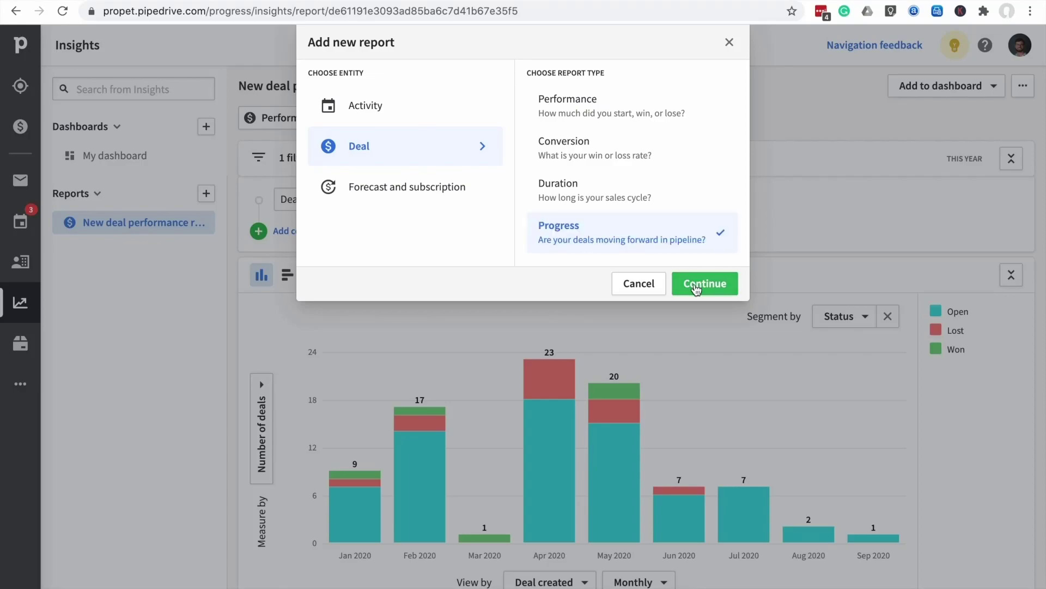
click(696, 288)
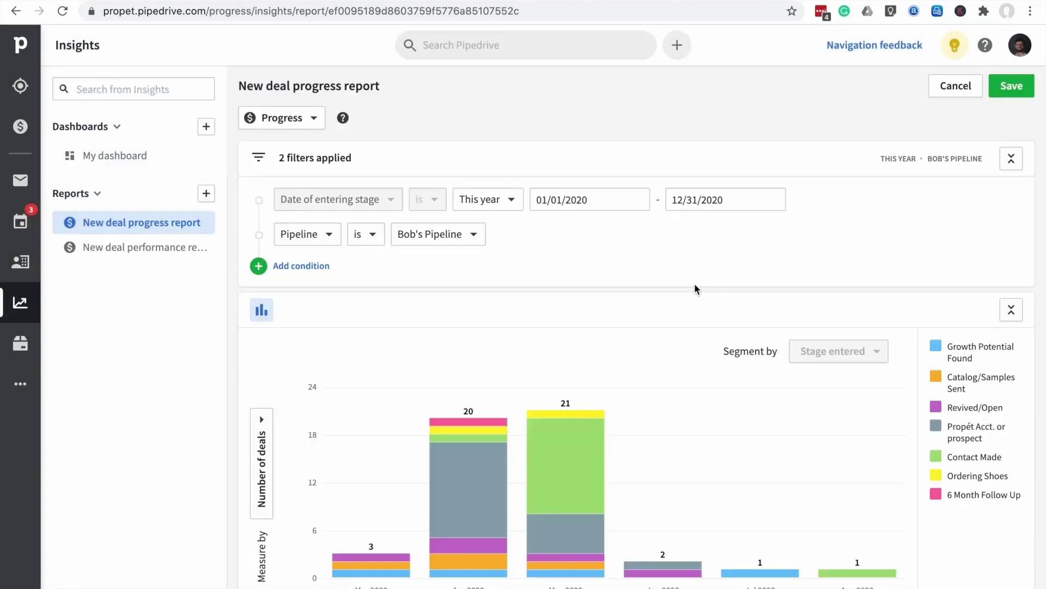
scroll(622, 371, down, 1)
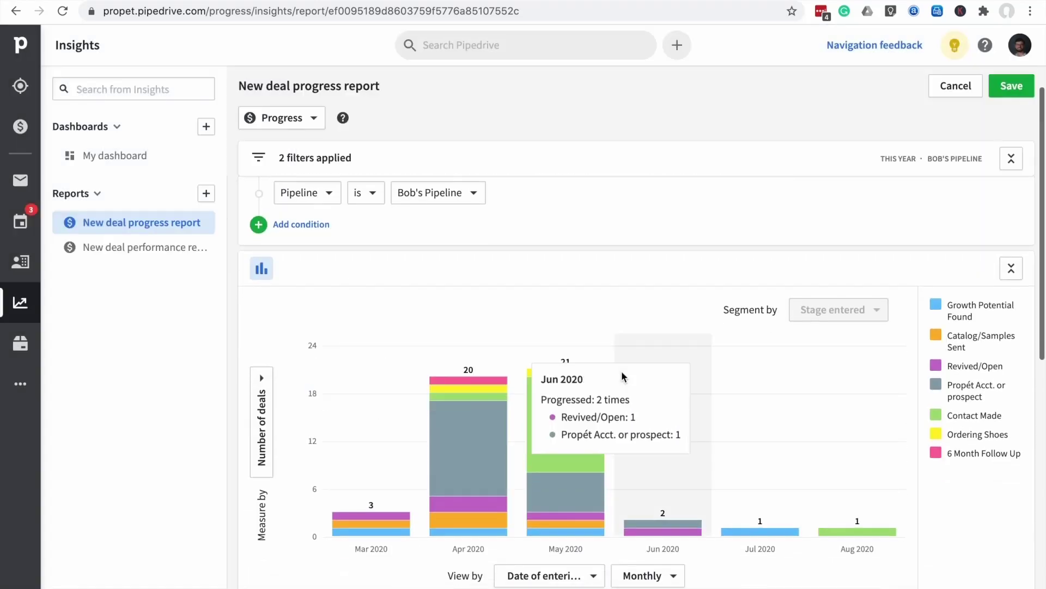
mouse_move(533, 385)
scroll(534, 385, down, 1)
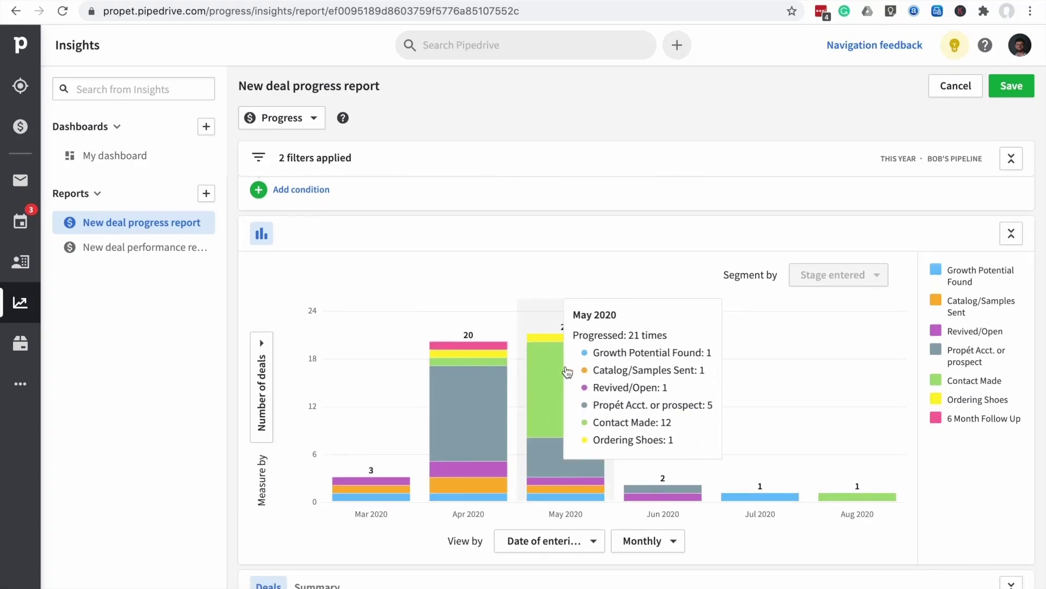
scroll(568, 372, down, 1)
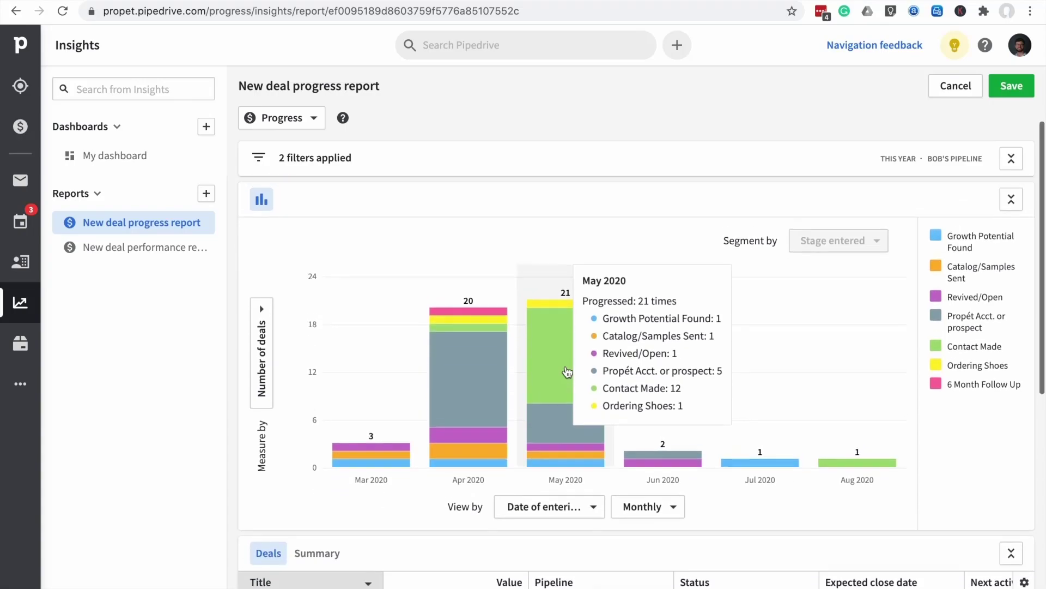
scroll(542, 373, up, 1)
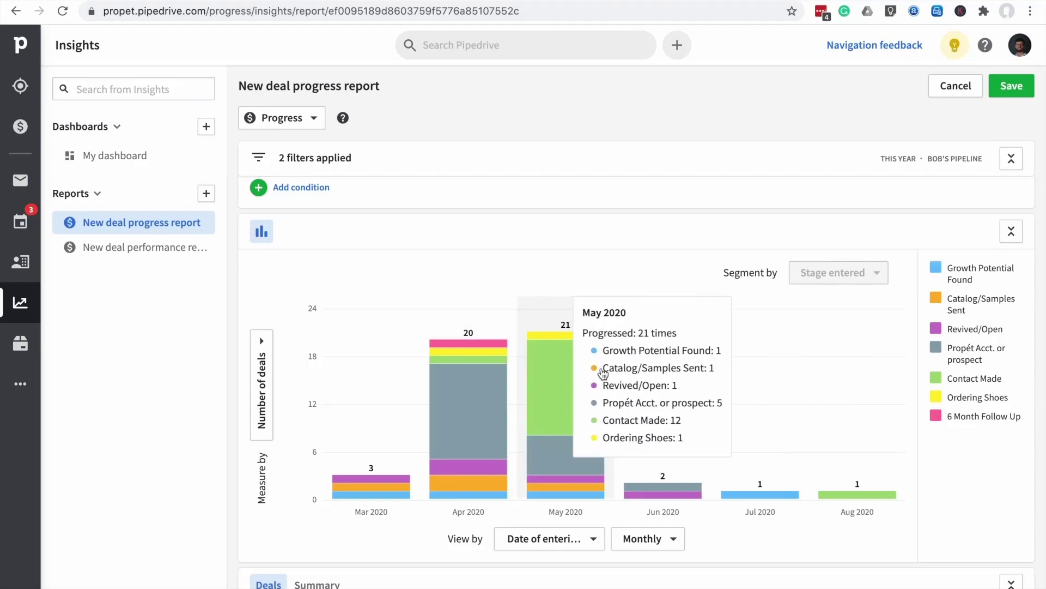
scroll(466, 355, down, 3)
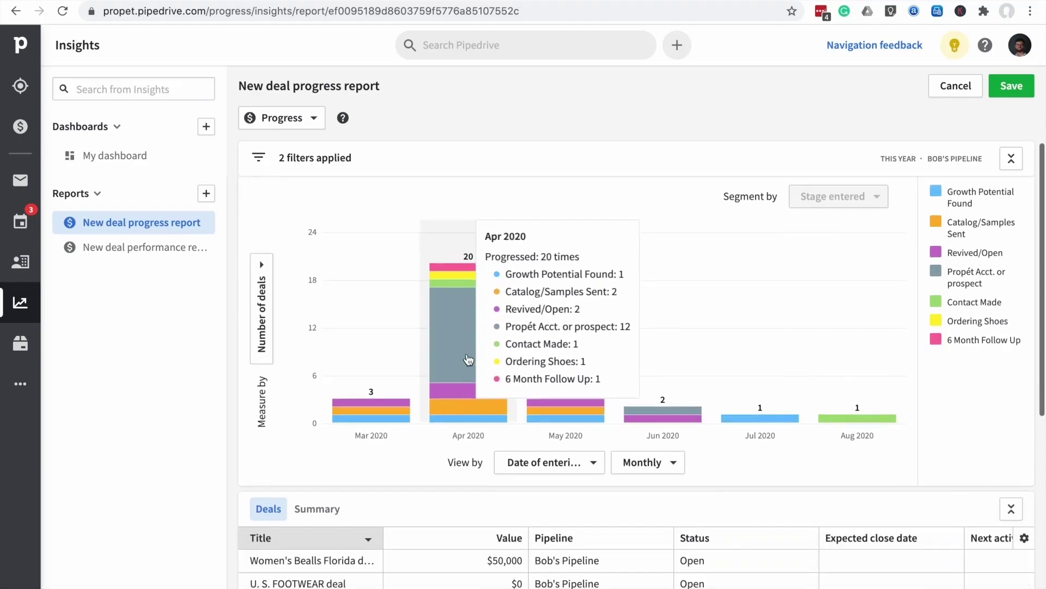
scroll(466, 355, up, 4)
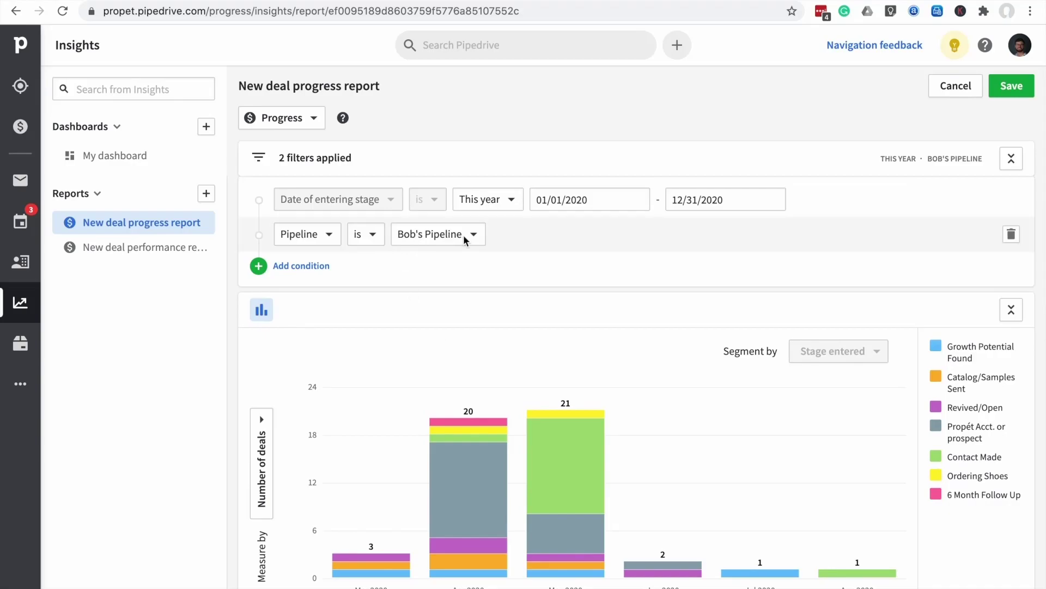
click(260, 267)
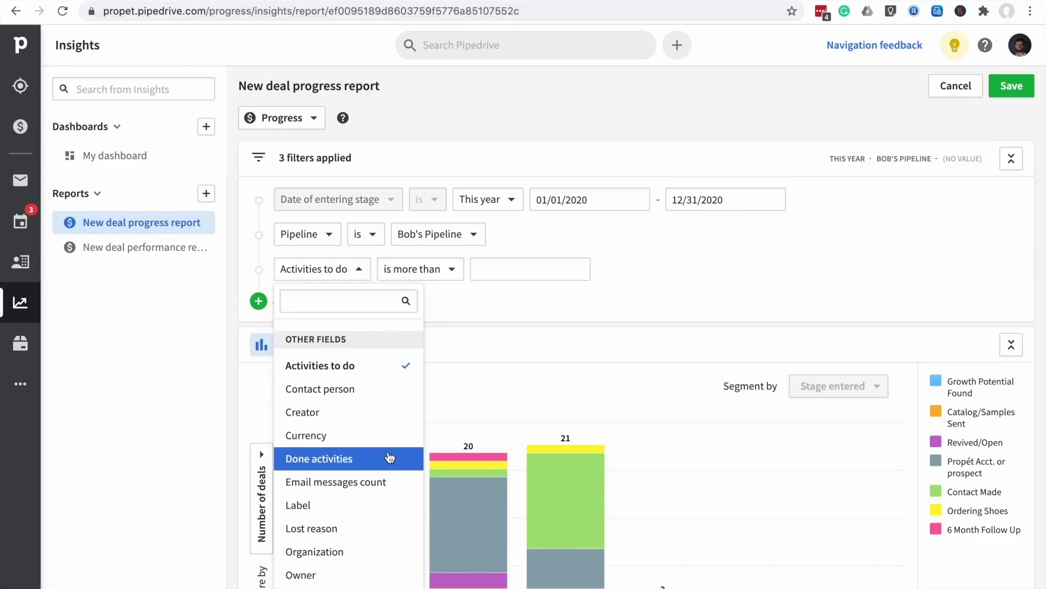
click(354, 575)
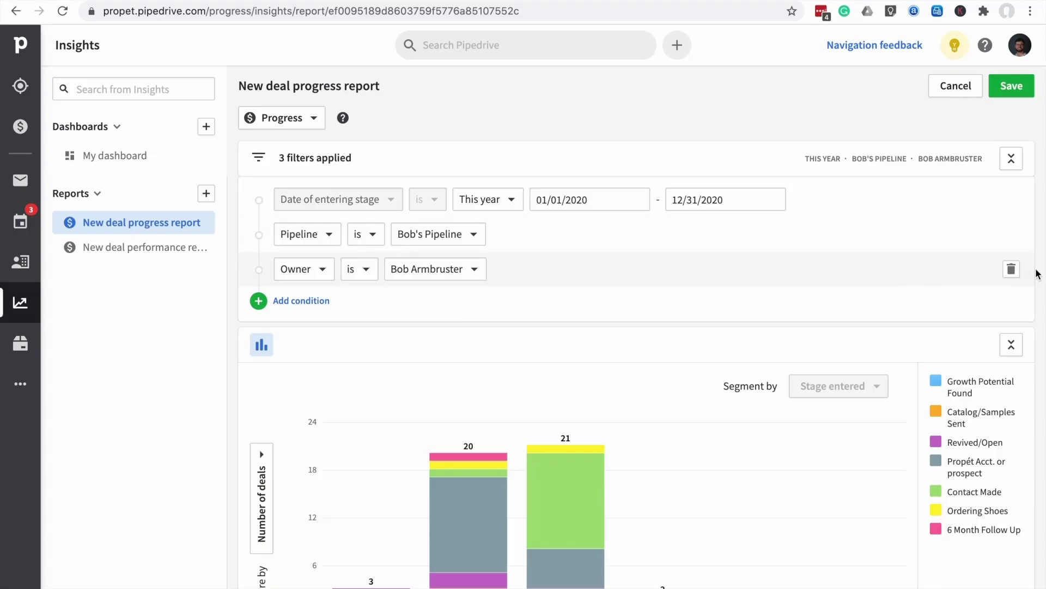
click(1012, 270)
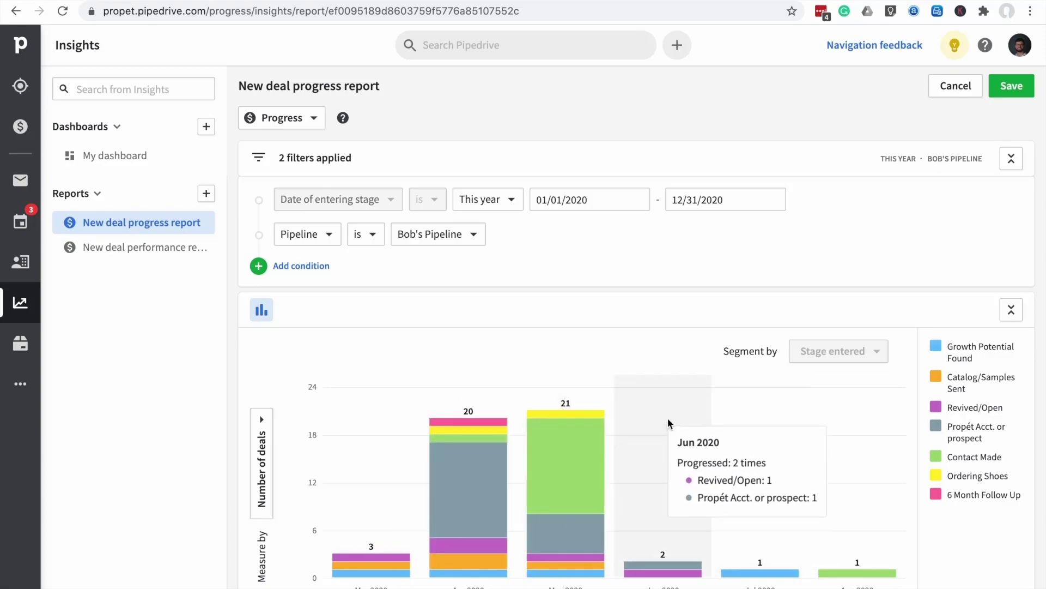
scroll(669, 419, down, 2)
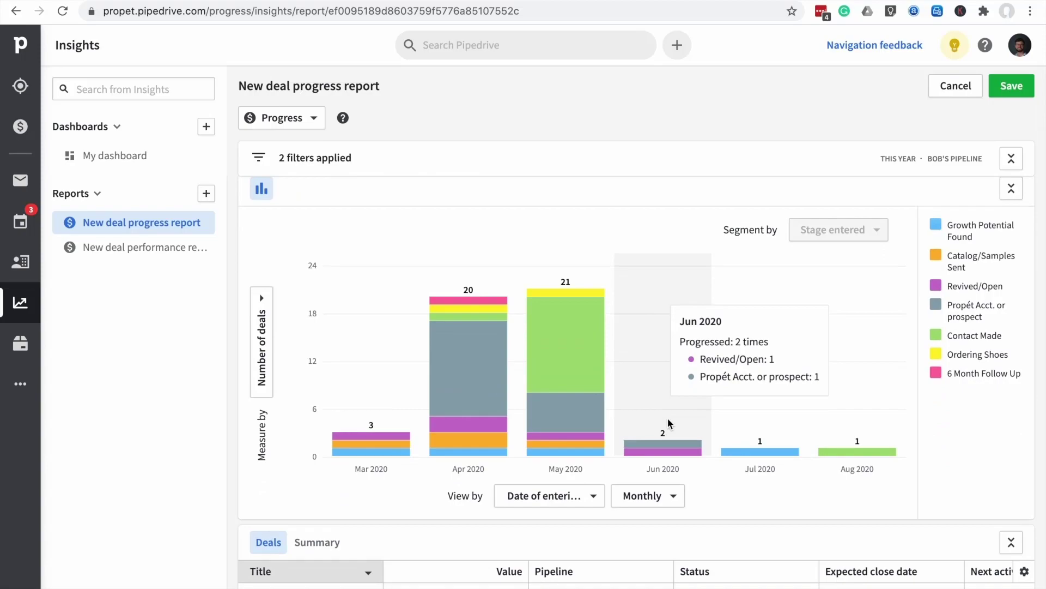
scroll(668, 418, up, 1)
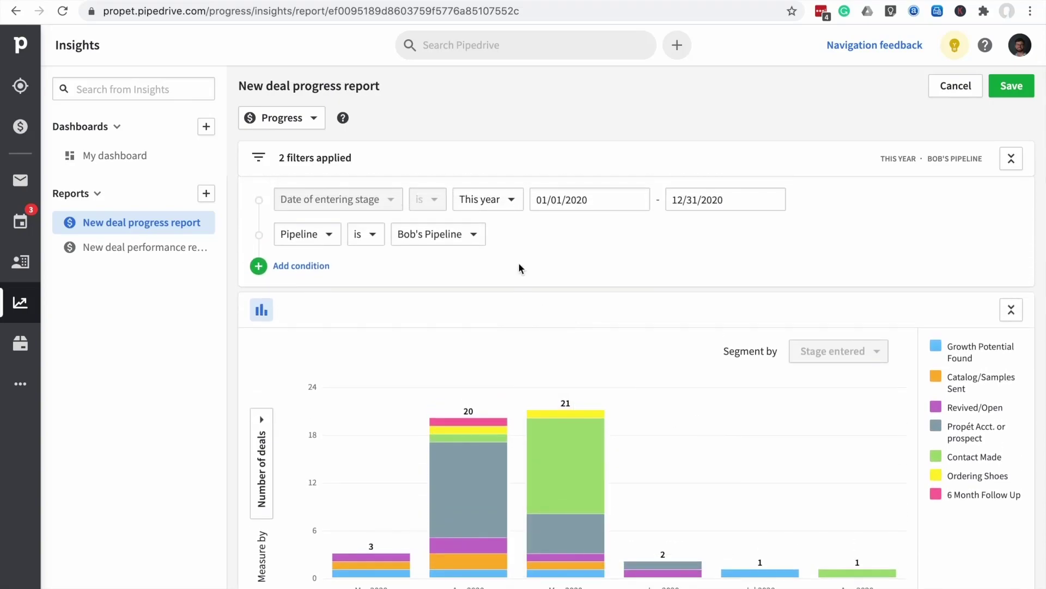
Save the deal progress report to My dashboard and check the saved reports list
click(1013, 87)
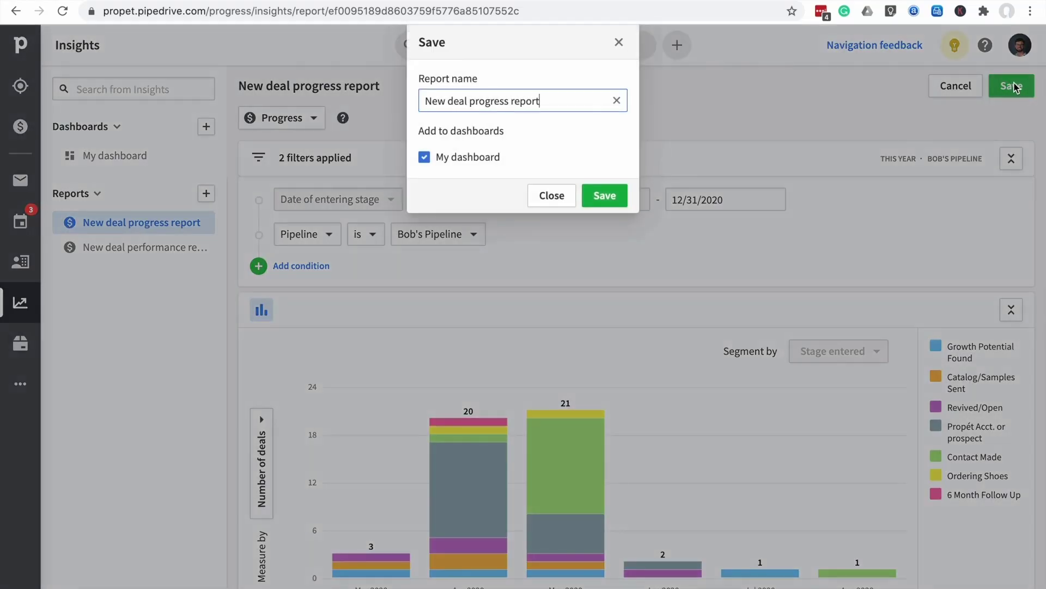
click(598, 197)
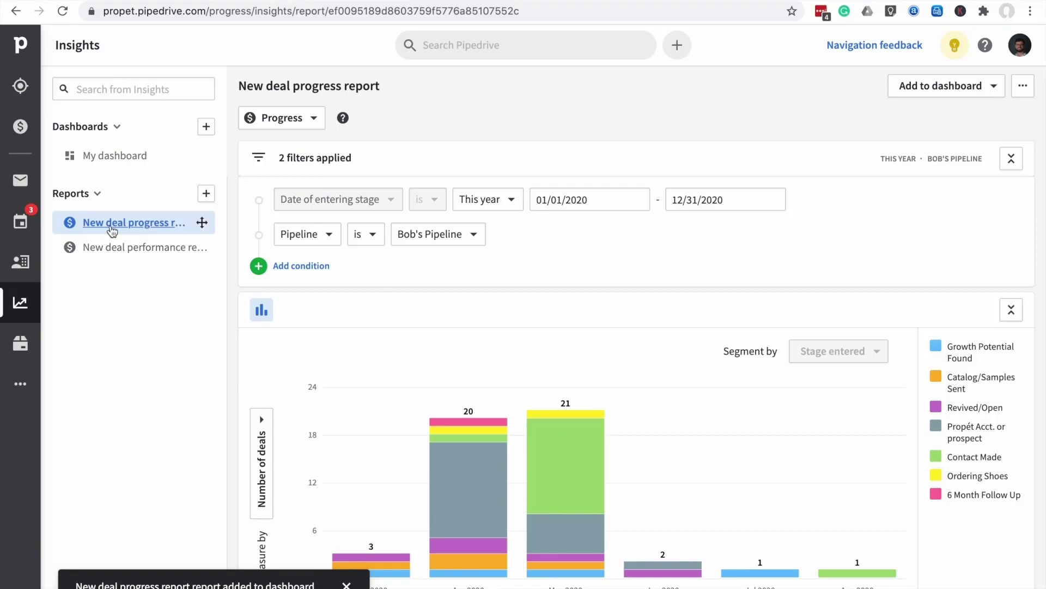
click(143, 248)
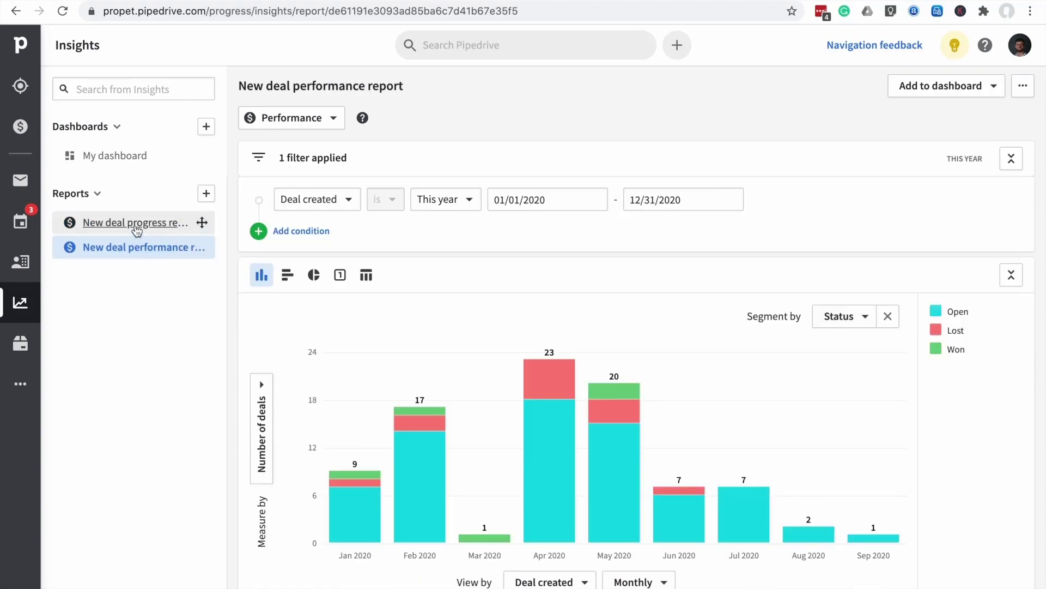
click(136, 228)
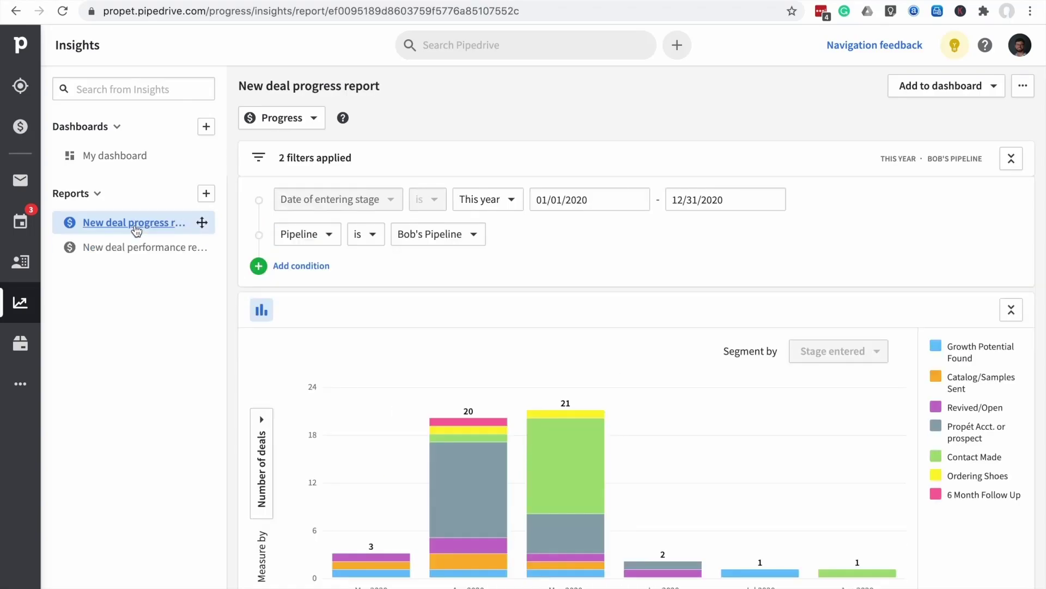
Create a new Activities performance report showing this month's to-do and done activities
click(206, 194)
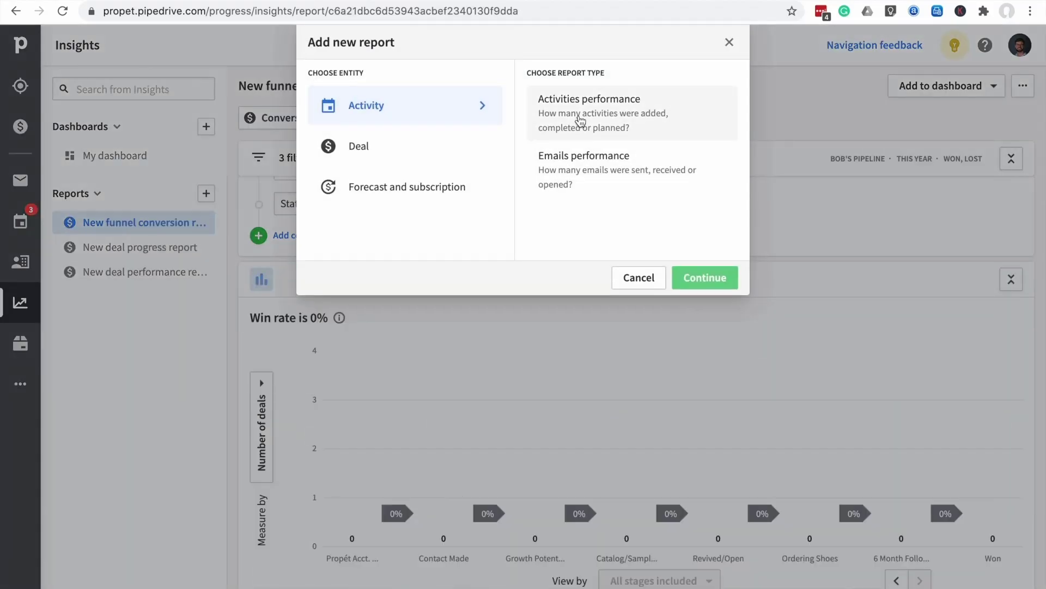
click(580, 121)
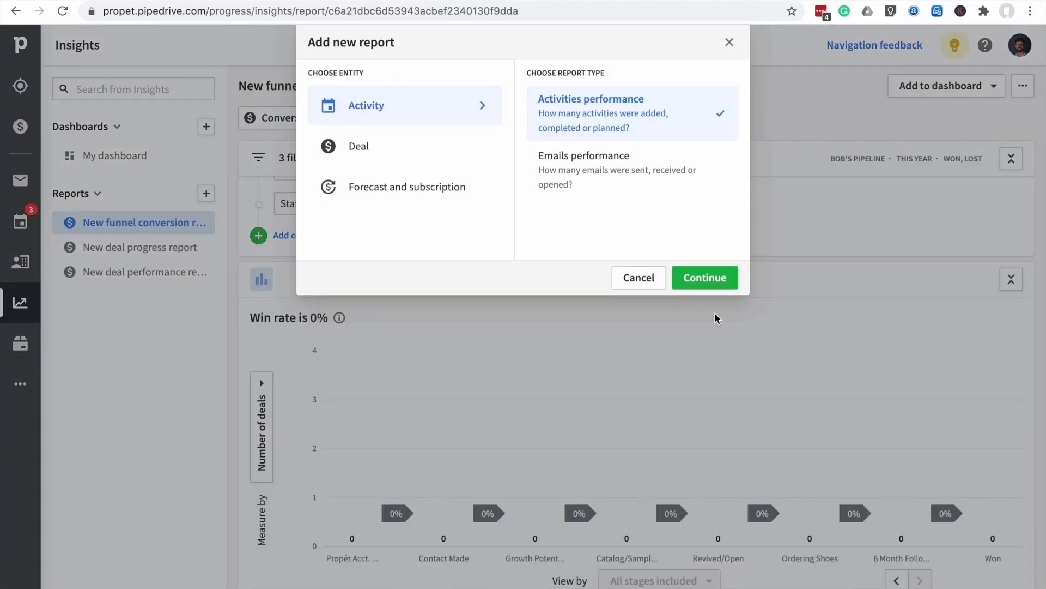
click(704, 281)
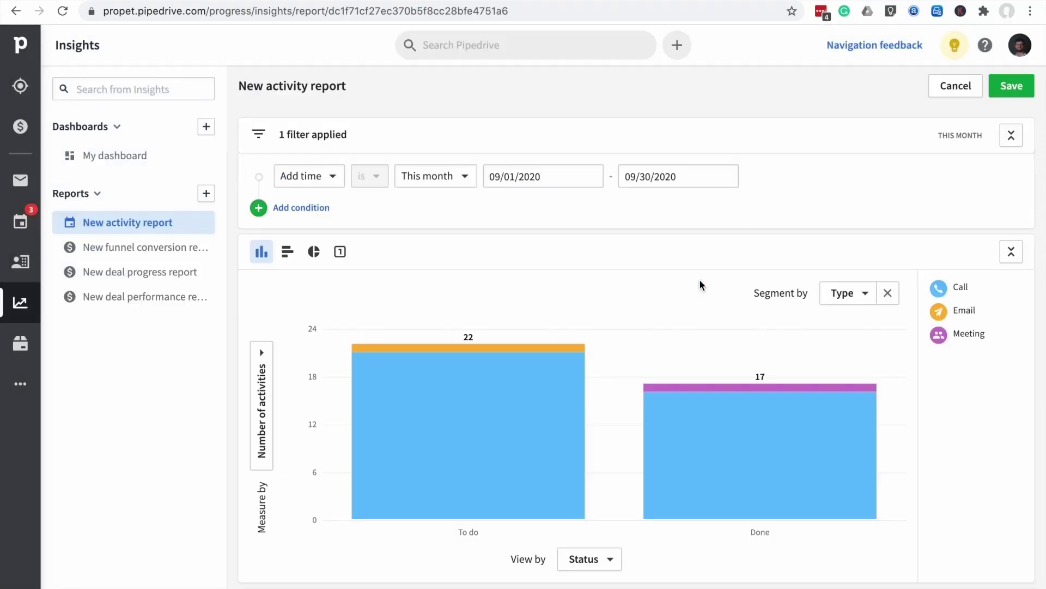
mouse_move(644, 375)
mouse_move(551, 366)
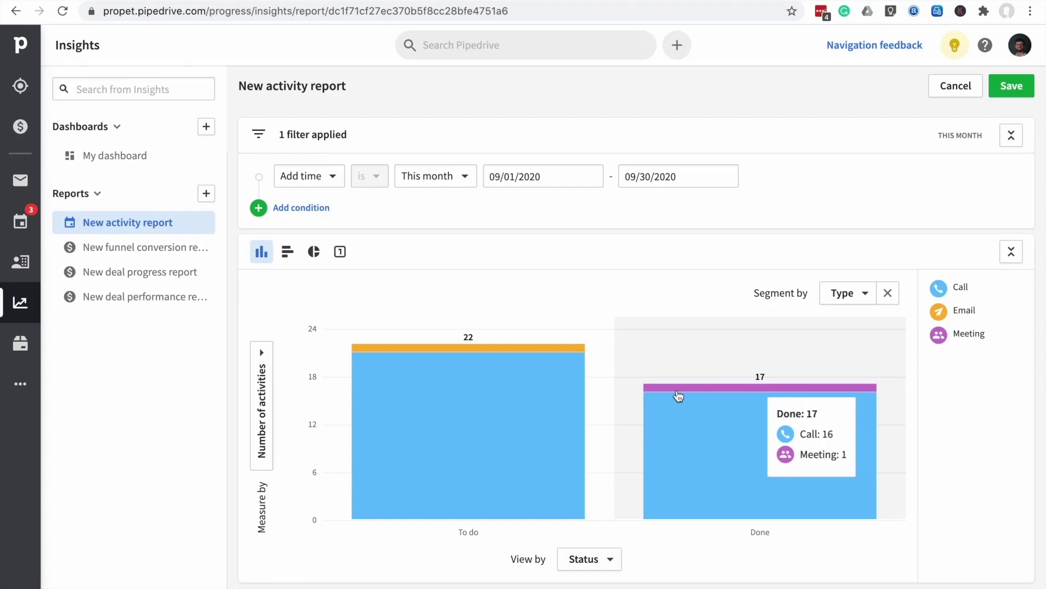
scroll(577, 397, down, 3)
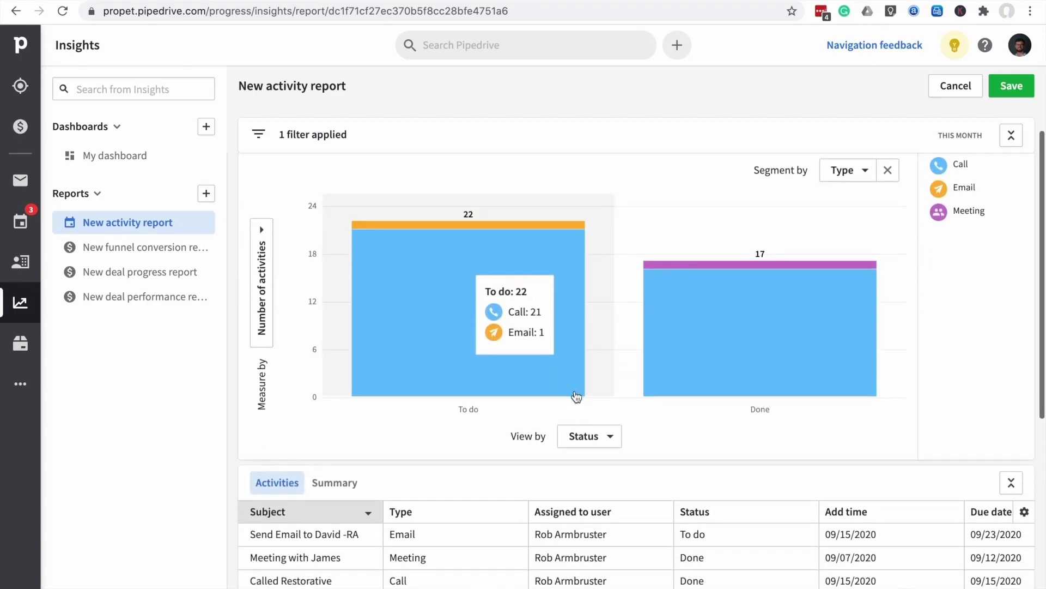
scroll(577, 397, up, 3)
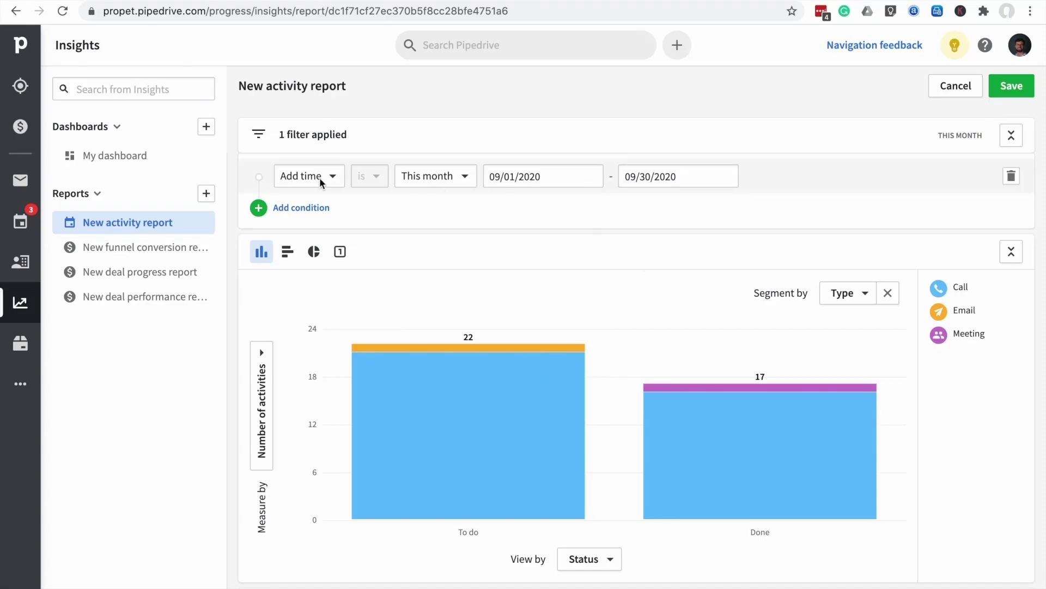
click(465, 178)
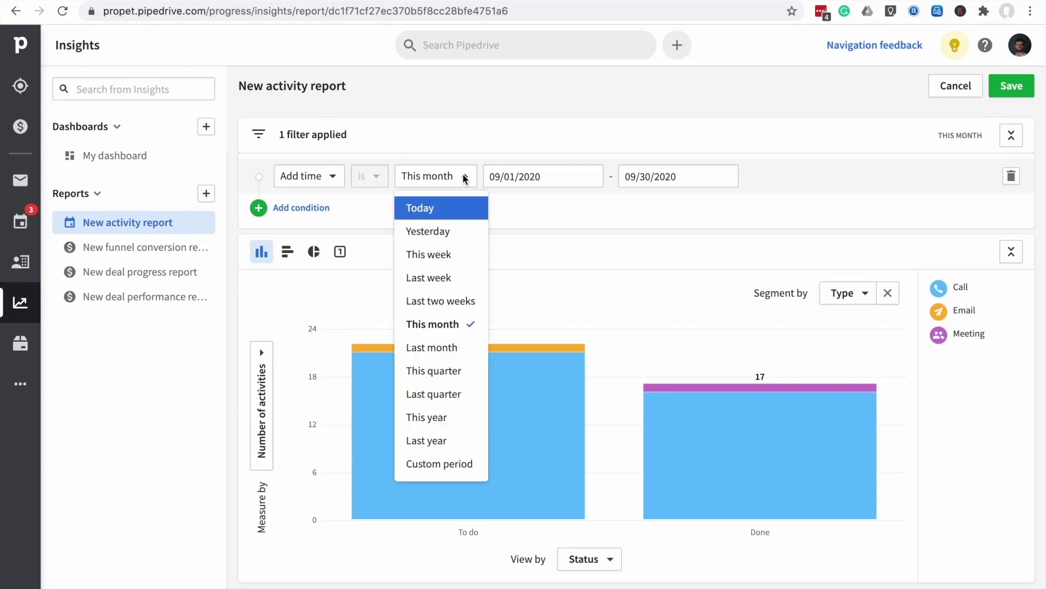
click(453, 255)
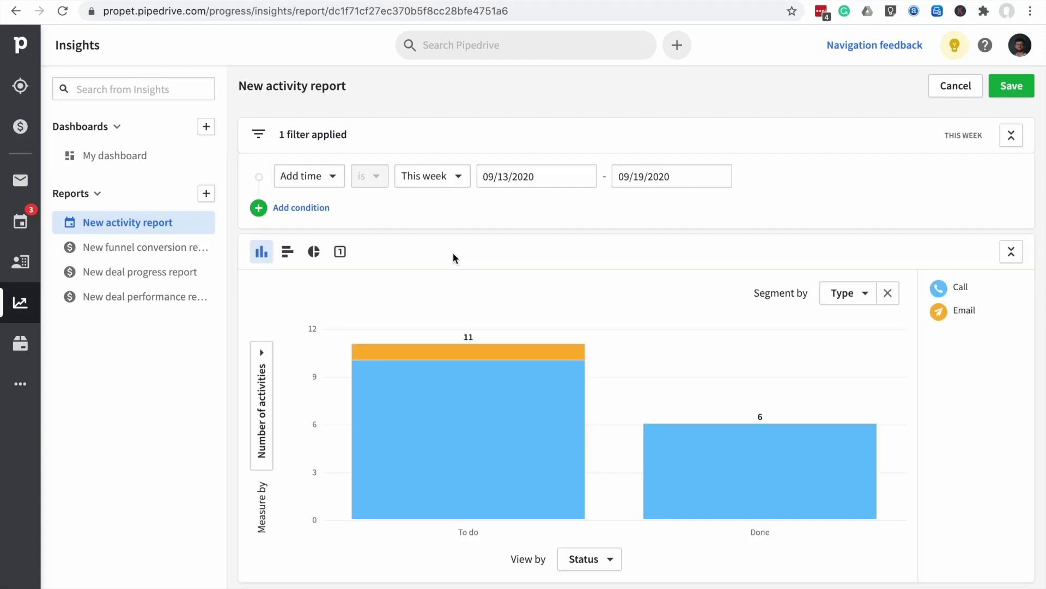
click(459, 178)
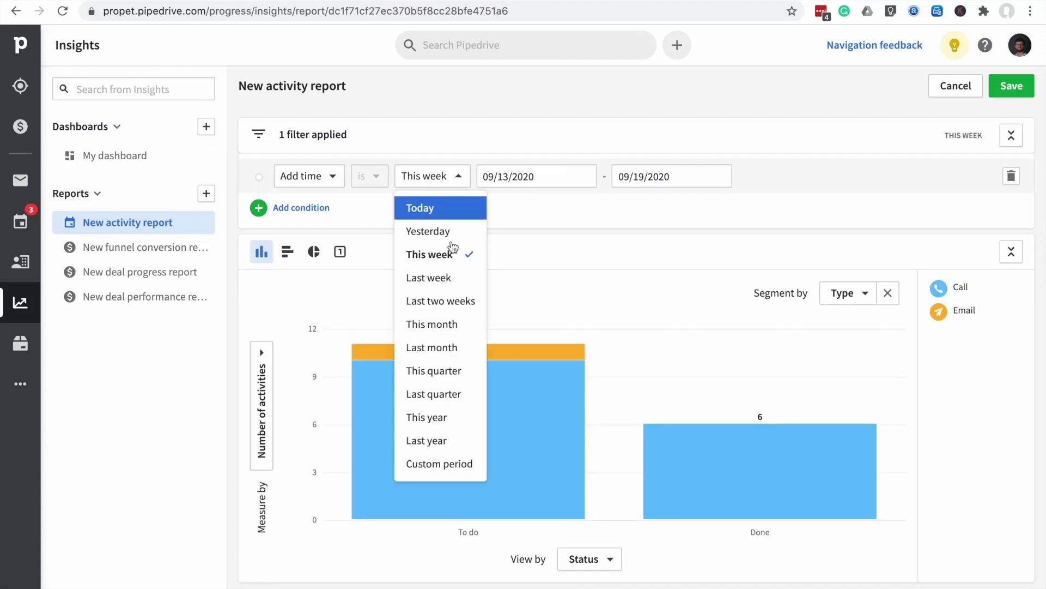
click(442, 426)
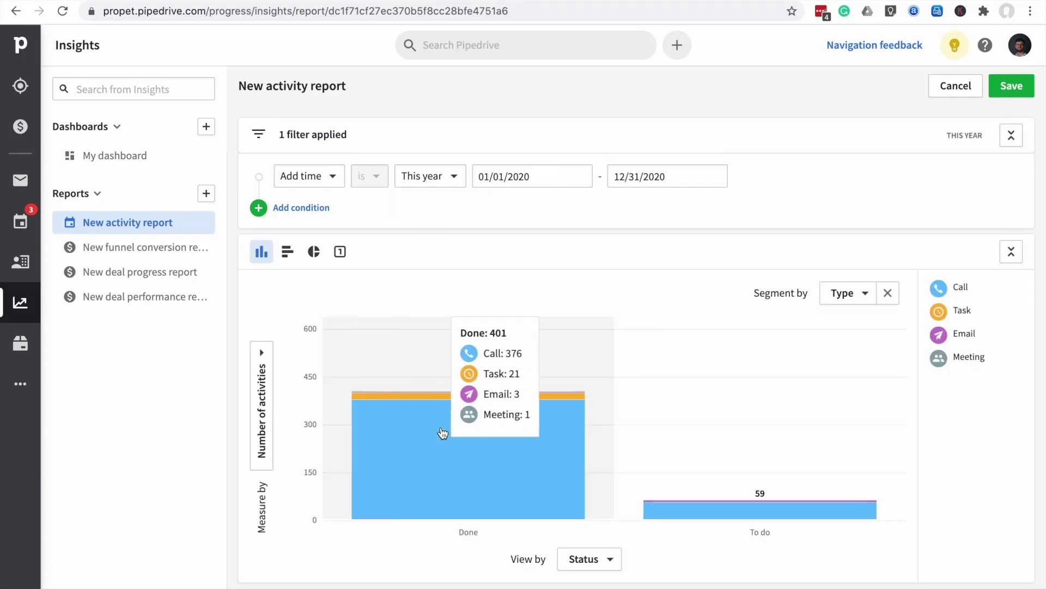
click(442, 177)
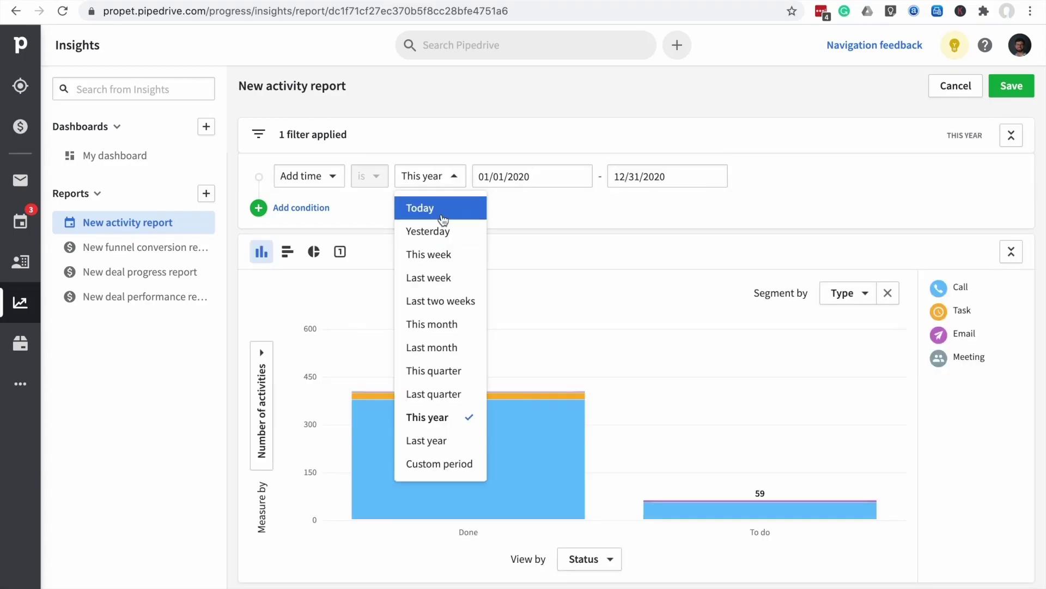
click(449, 329)
mouse_move(684, 402)
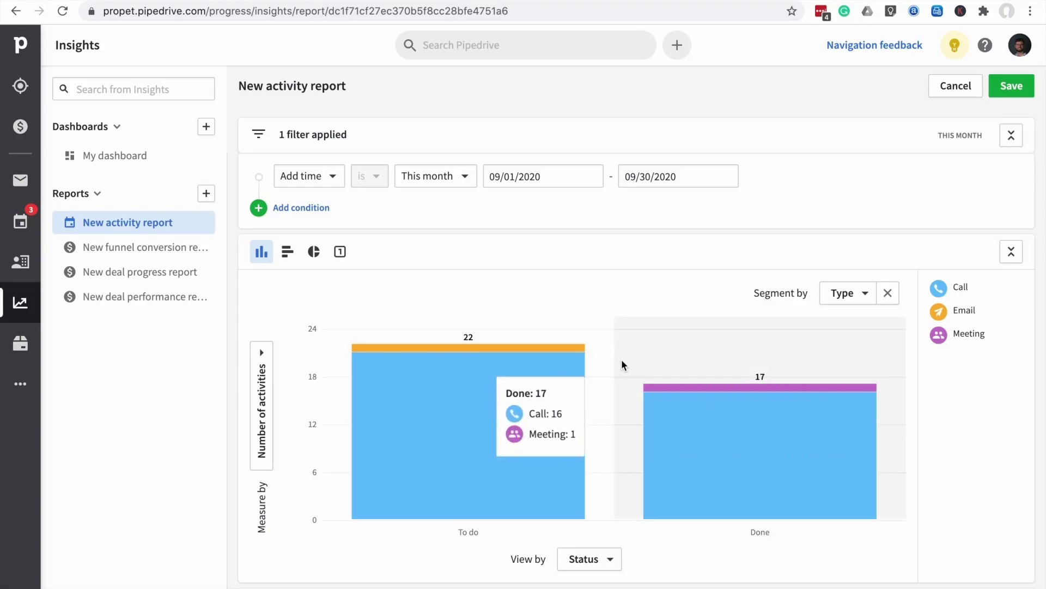
mouse_move(600, 327)
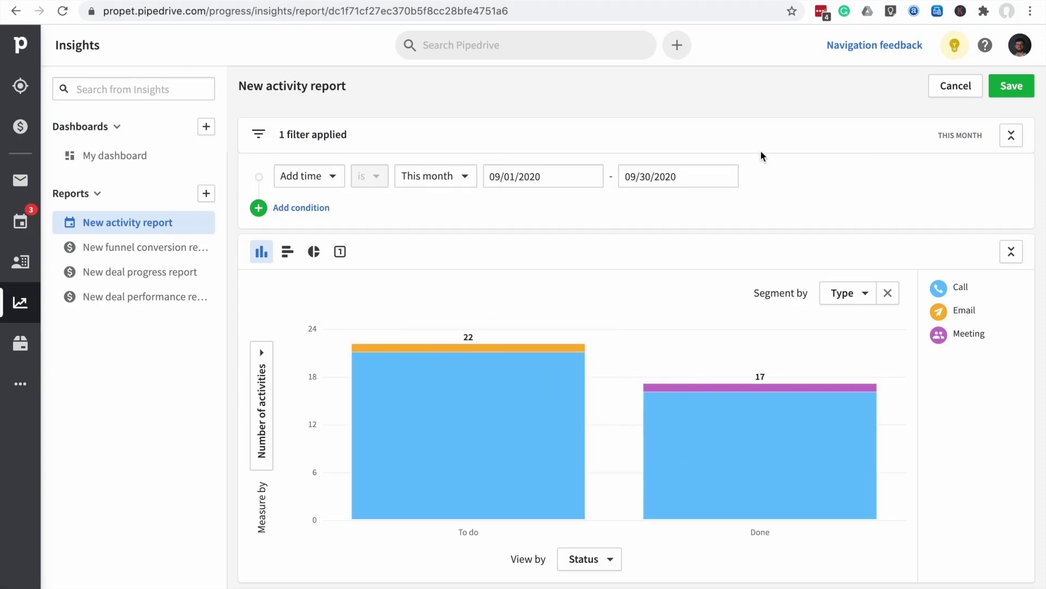
Save the activity report to My dashboard, then browse the Forecast and subscription report types
click(1008, 90)
click(610, 196)
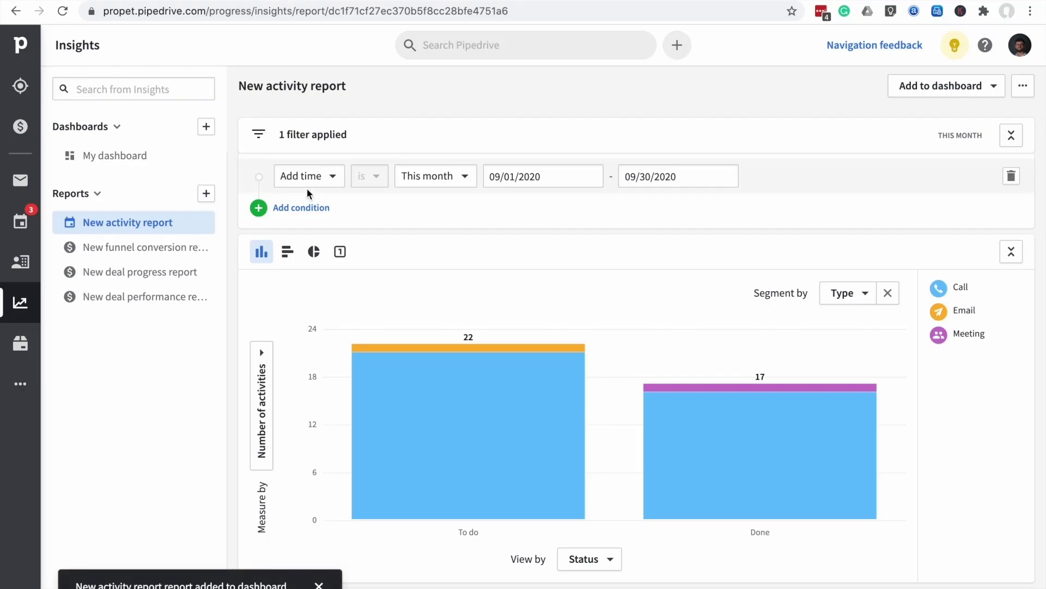
click(209, 194)
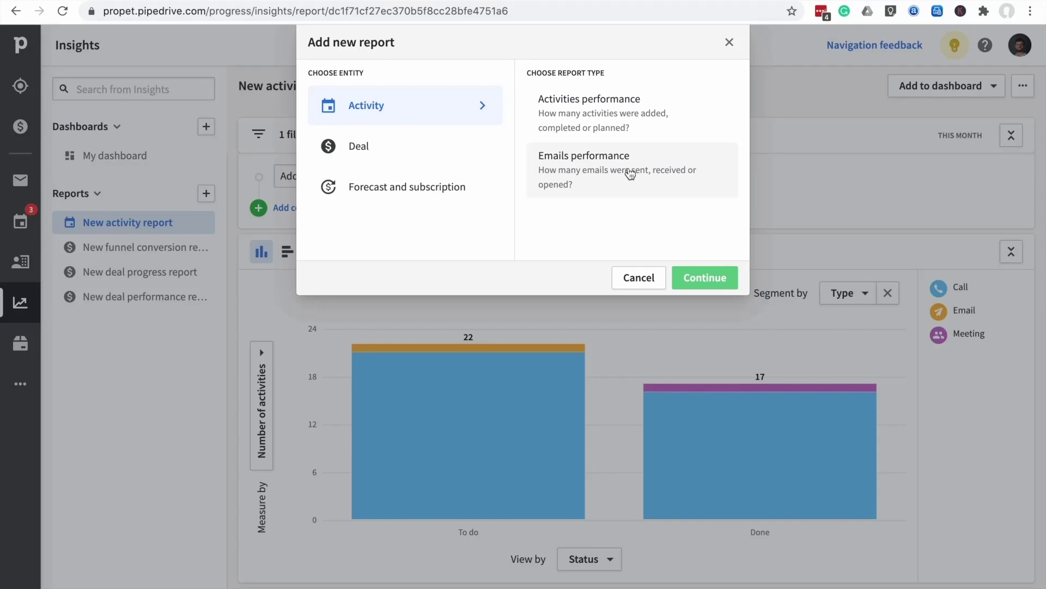
click(439, 190)
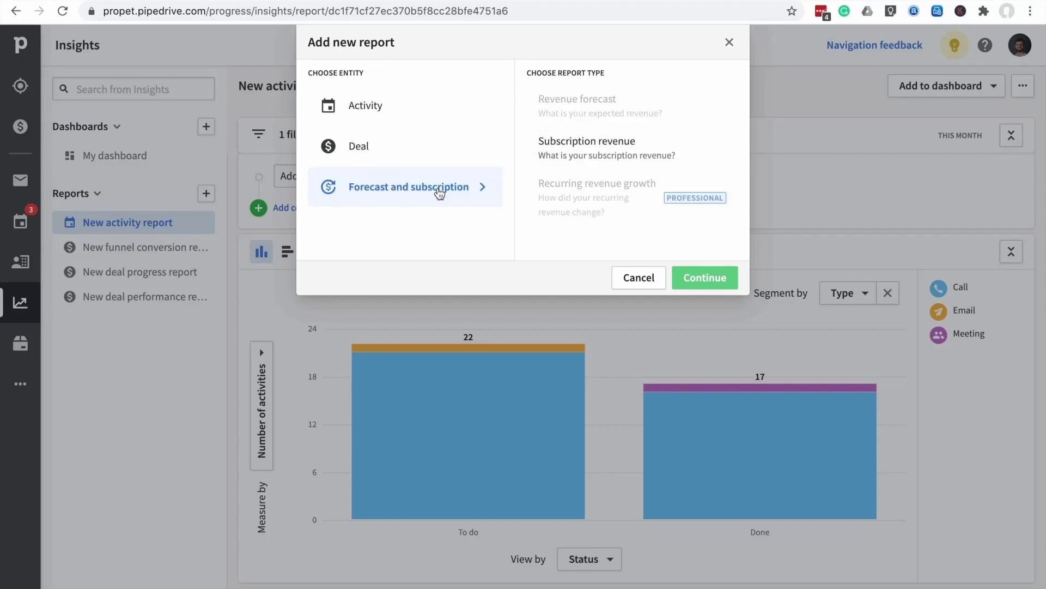
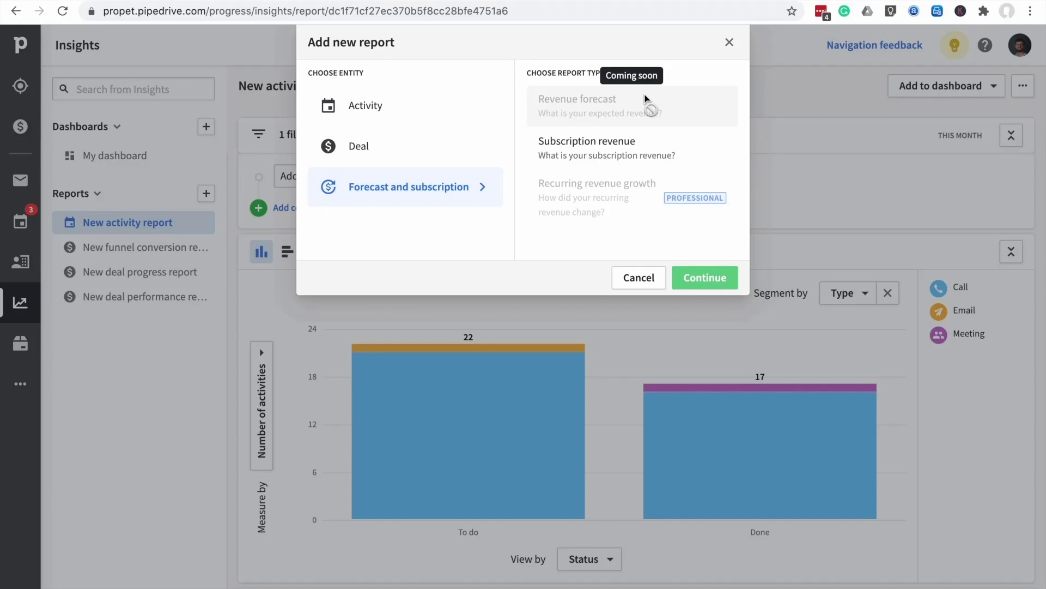
Close the Add new report dialog without adding a report, back on the New activity report
click(730, 43)
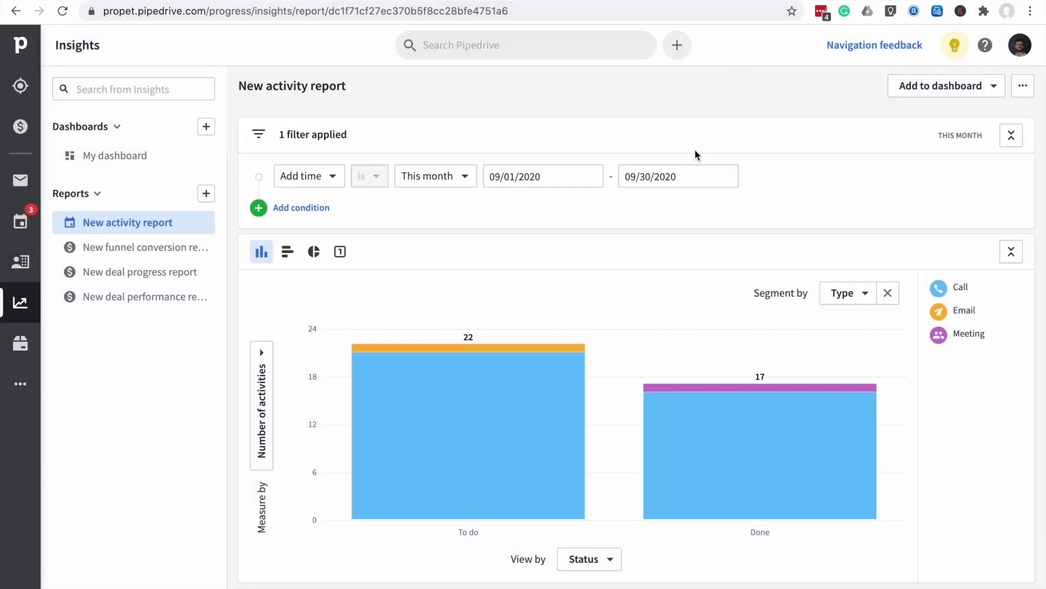
mouse_move(612, 327)
scroll(612, 327, down, 1)
scroll(613, 327, up, 1)
scroll(598, 249, down, 1)
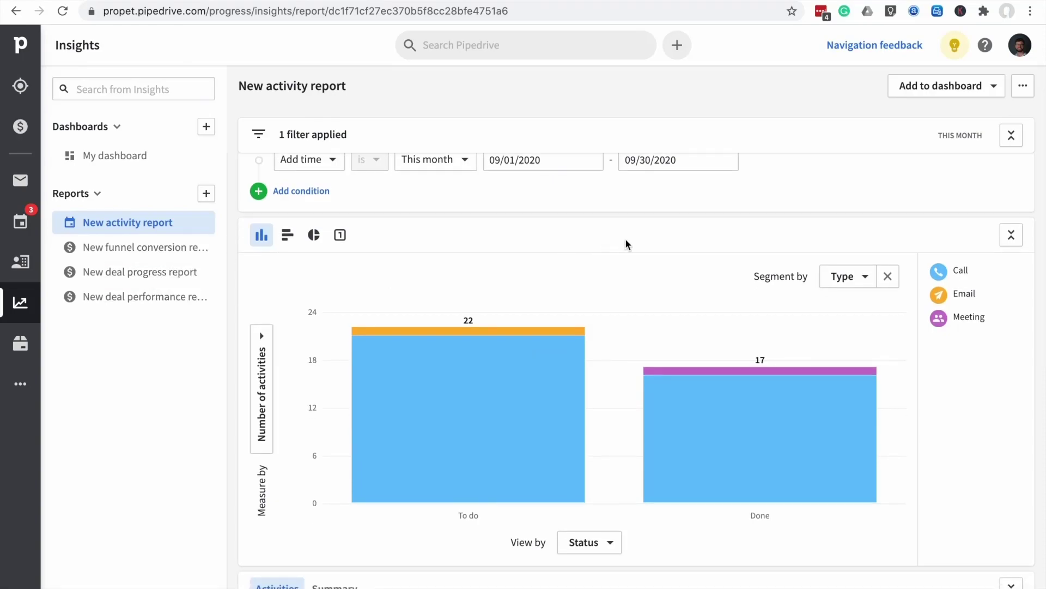
scroll(627, 241, up, 1)
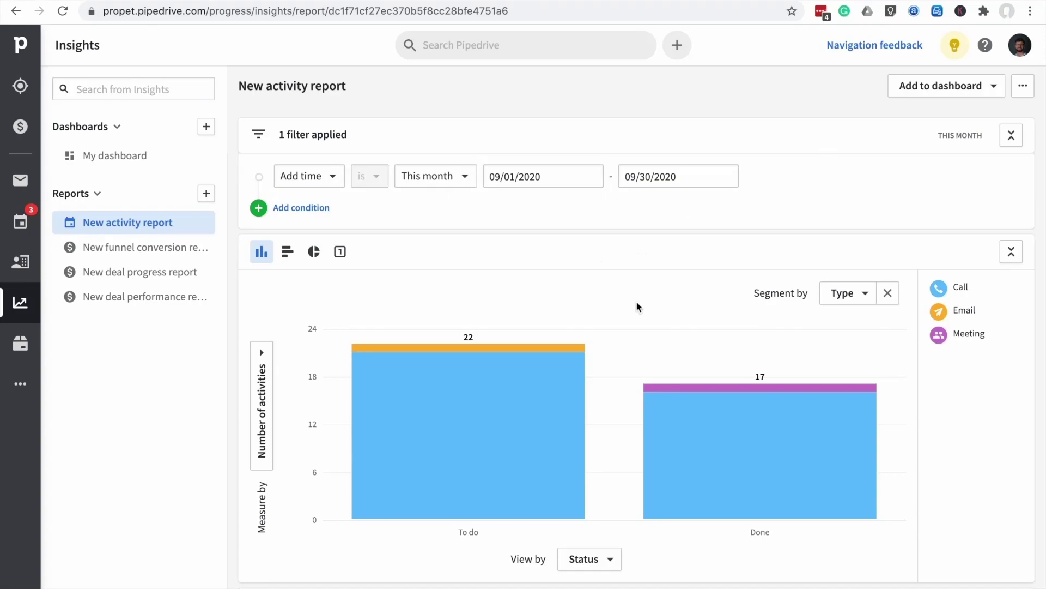
click(1020, 49)
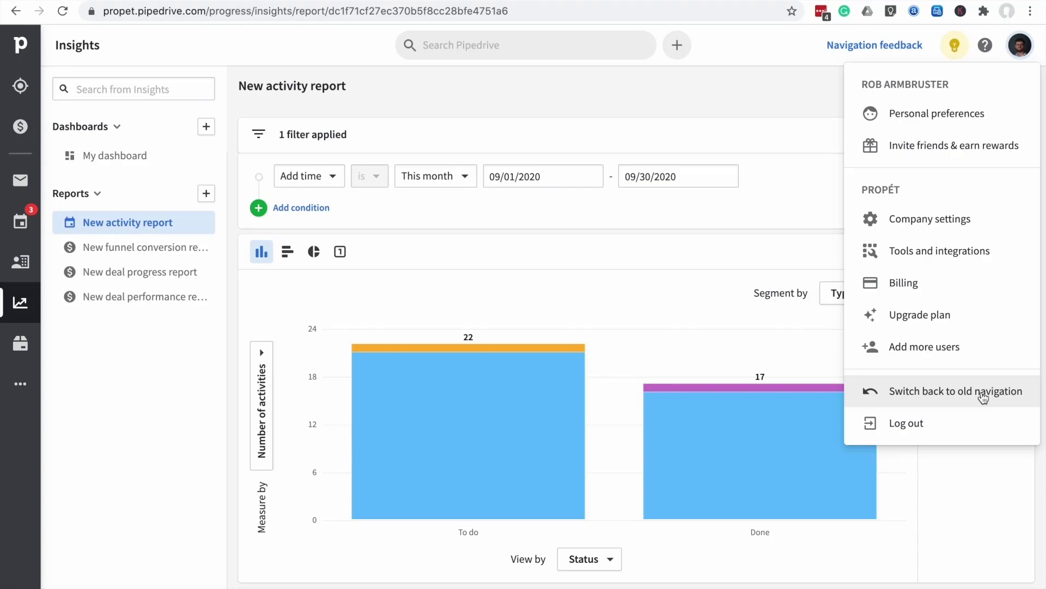
click(983, 398)
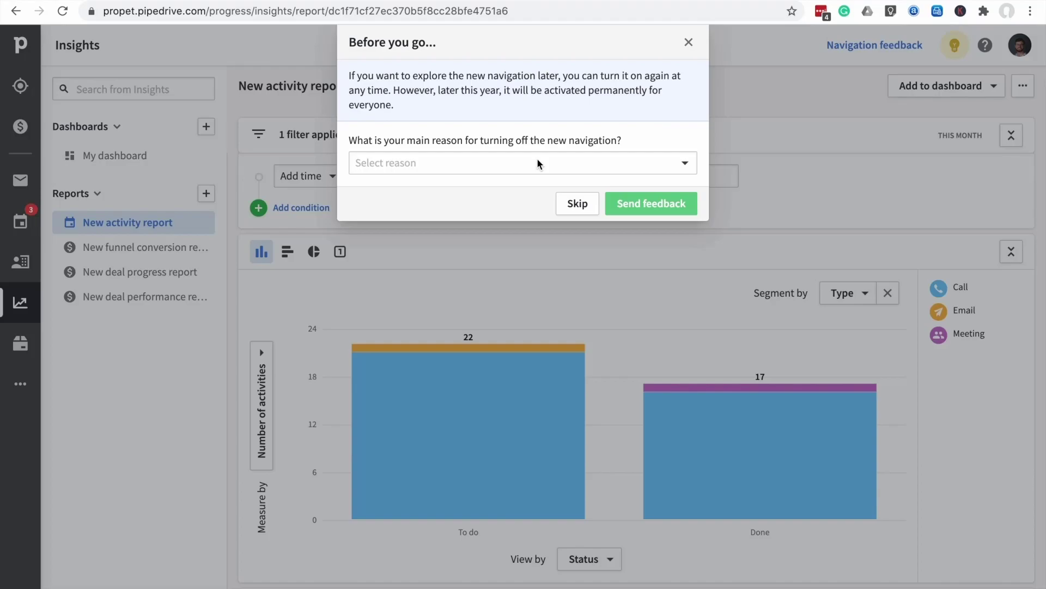
click(690, 43)
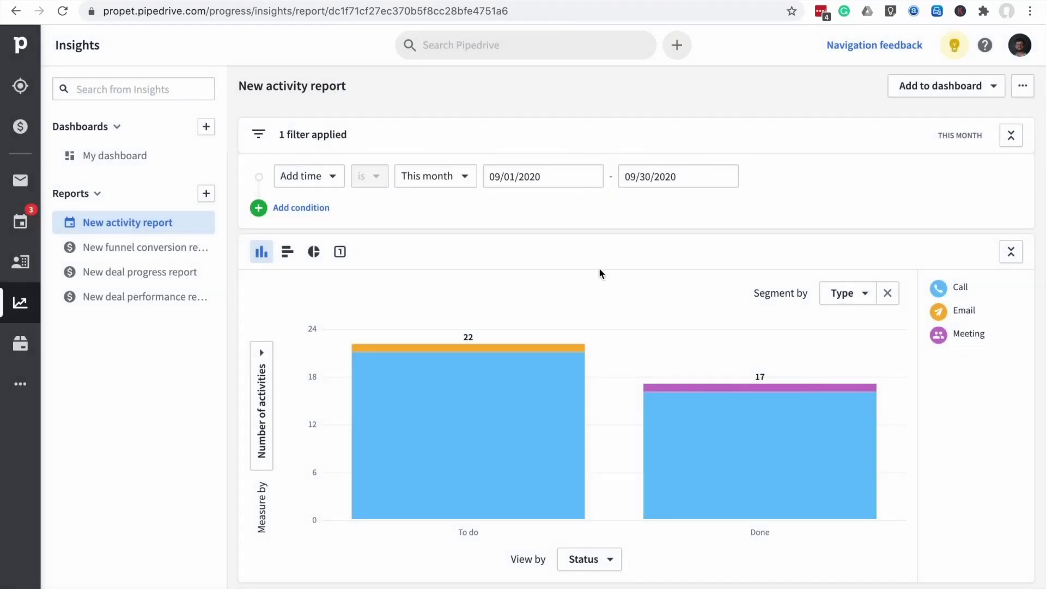
Open the New deal progress report from the Insights Reports list
mouse_move(577, 326)
scroll(579, 330, down, 3)
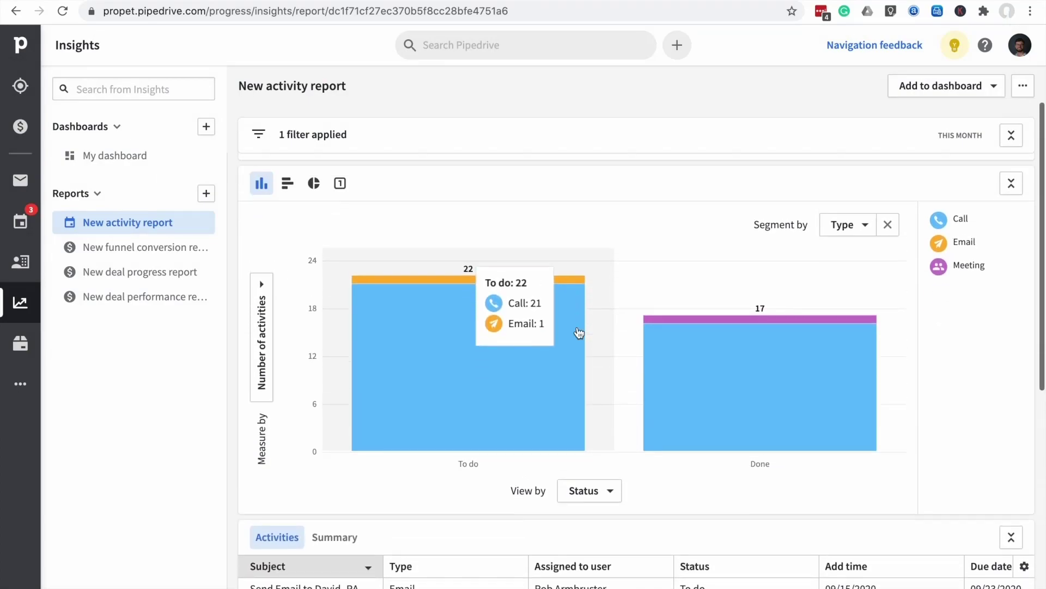
scroll(579, 332, up, 3)
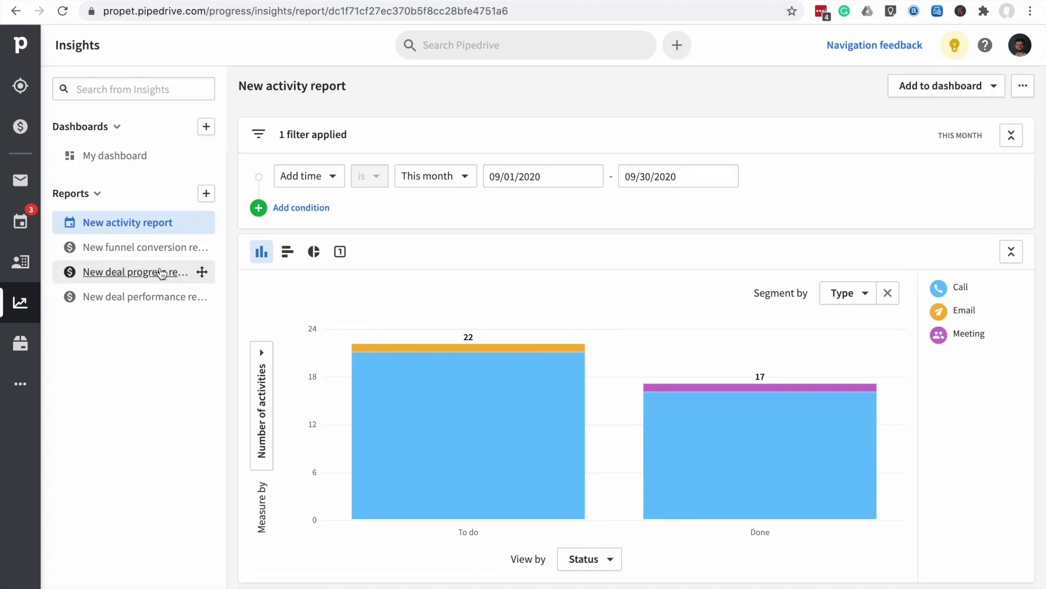
click(157, 252)
click(140, 271)
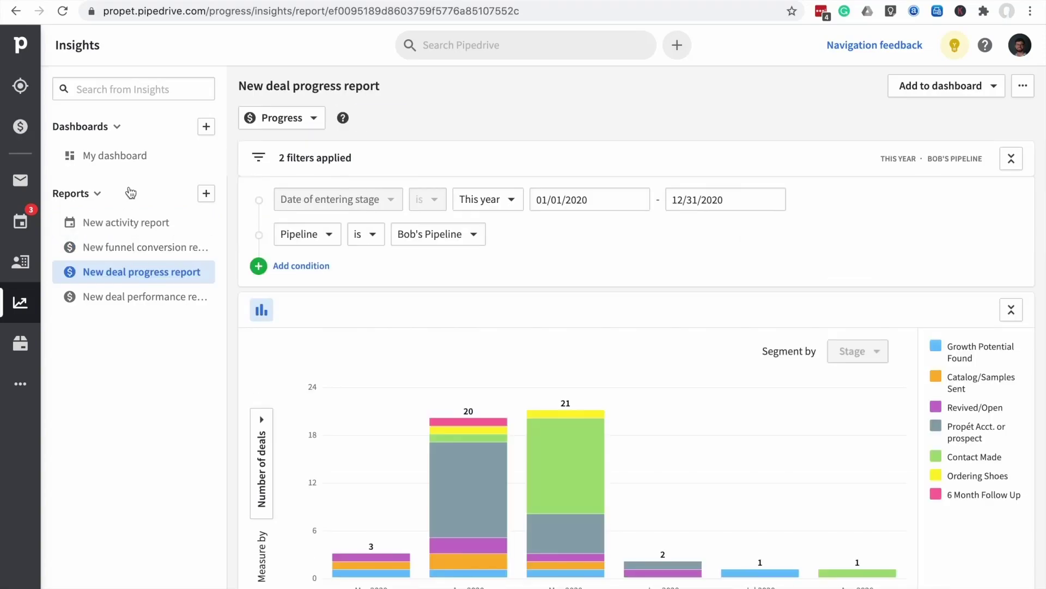
View My dashboard's activity, funnel and deal charts, checking the Everyone user filter without changing it
click(113, 156)
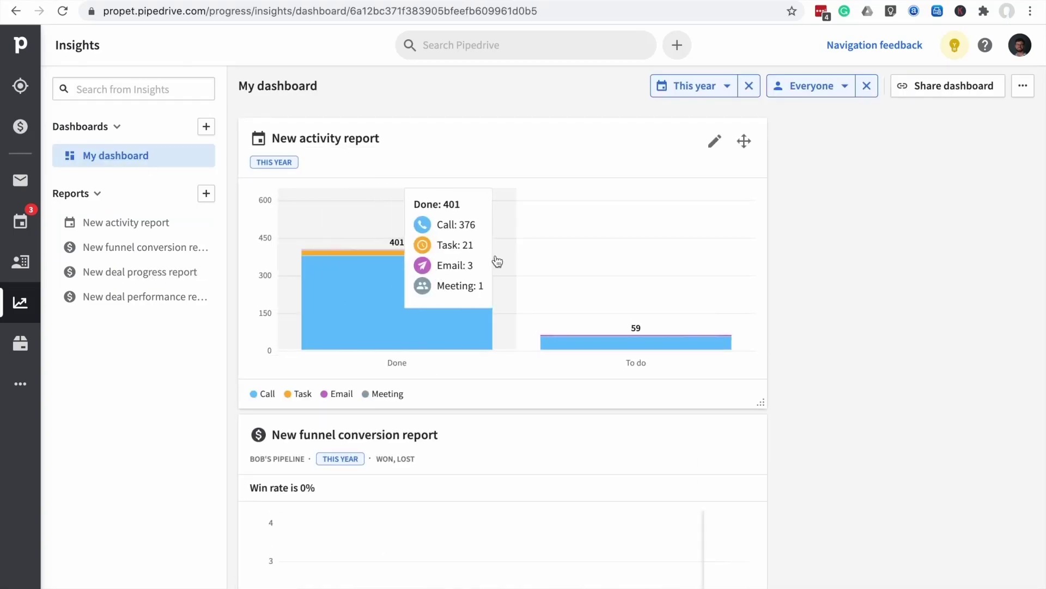
scroll(515, 373, down, 4)
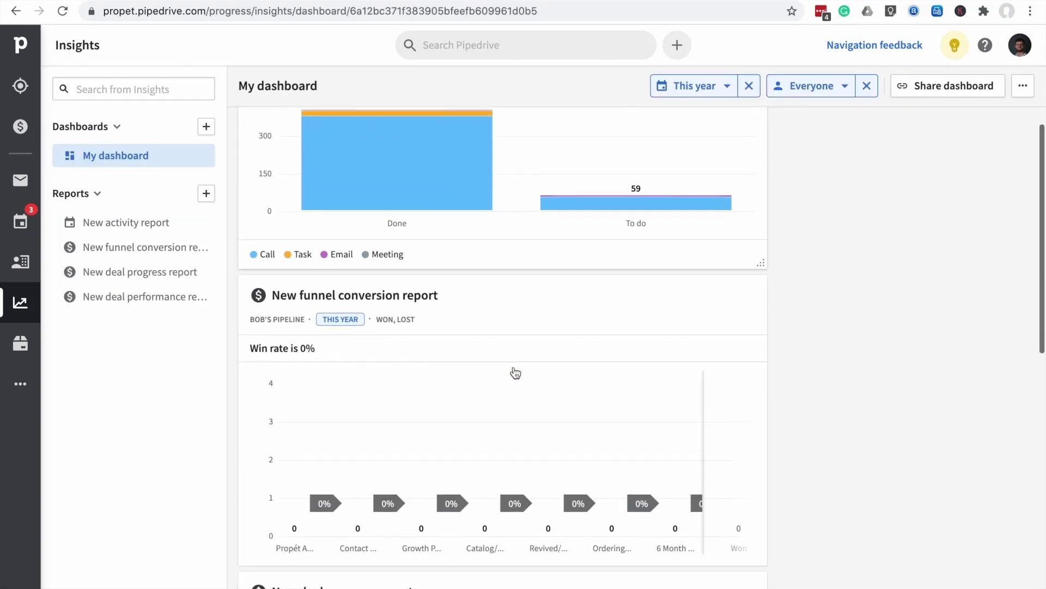
scroll(515, 372, down, 8)
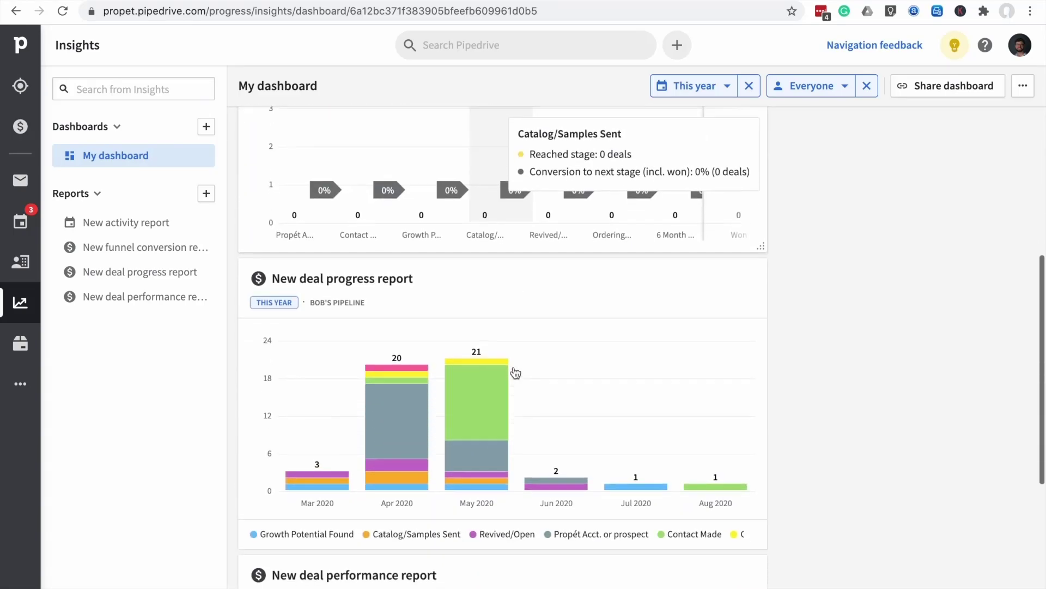
scroll(515, 372, down, 3)
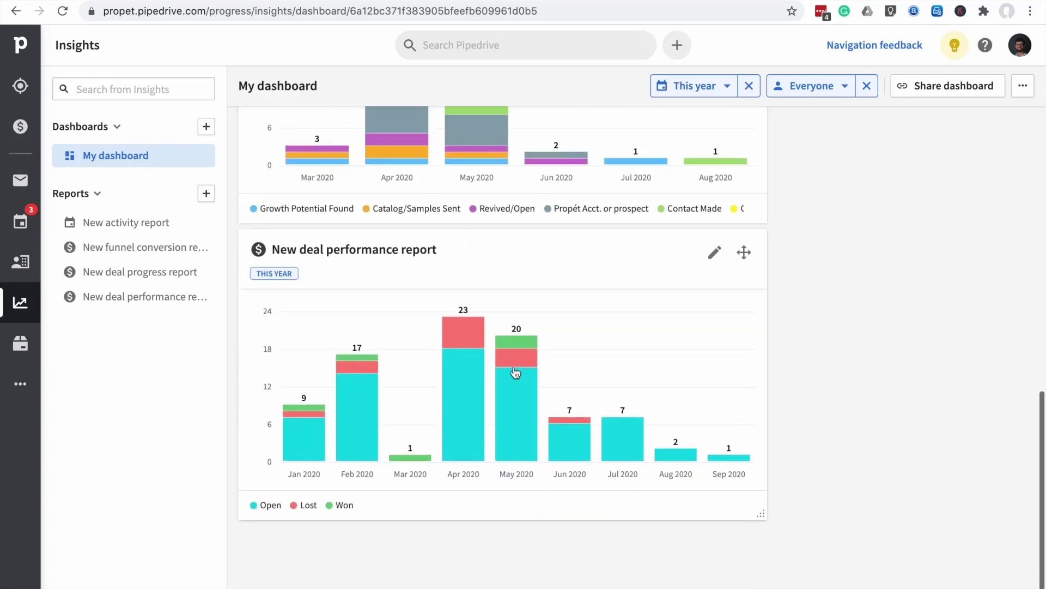
scroll(515, 372, up, 5)
scroll(515, 372, up, 10)
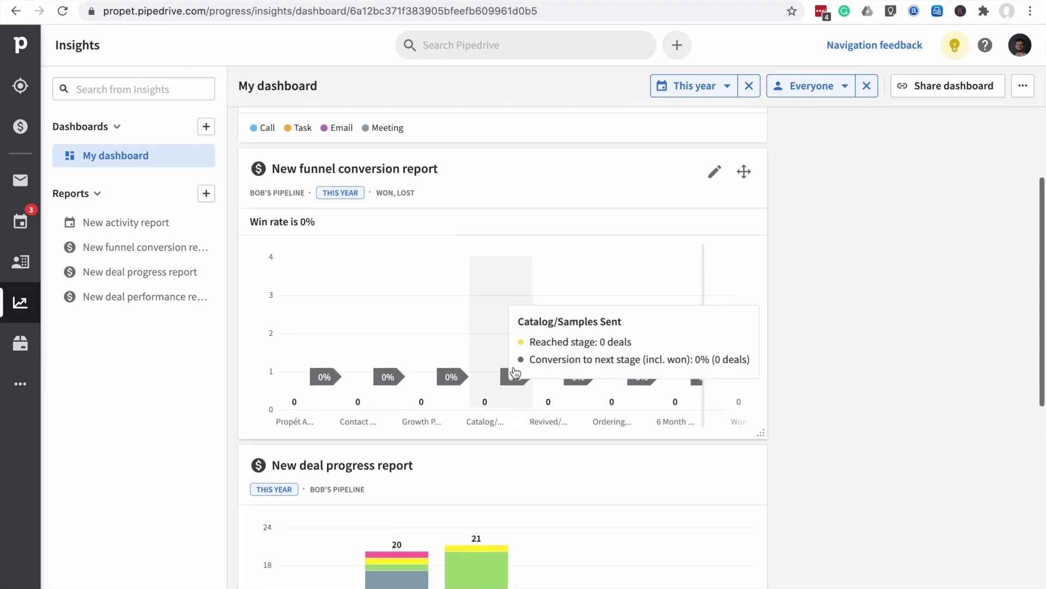
click(838, 86)
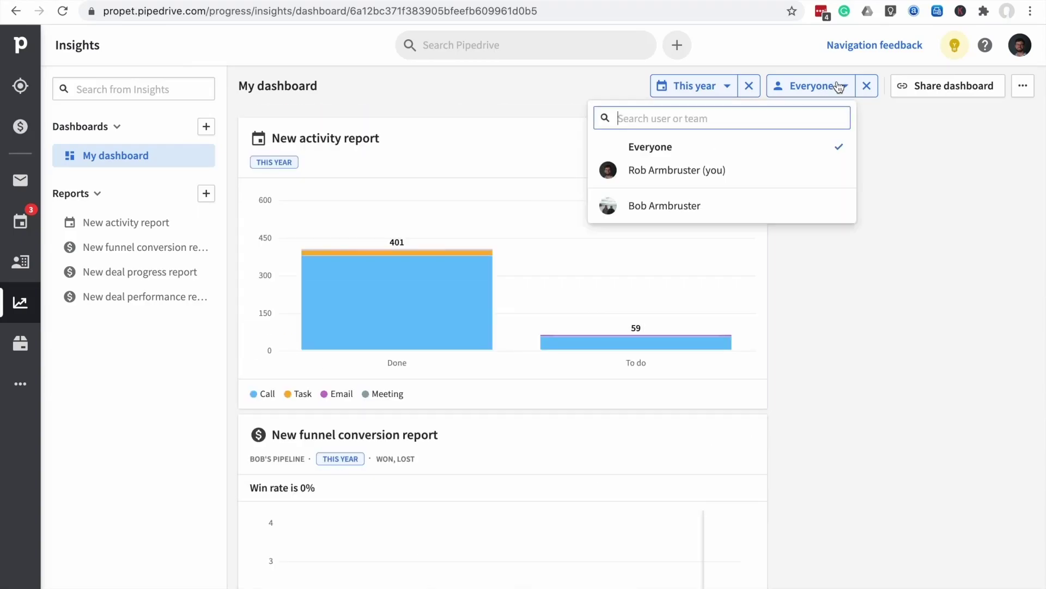
click(838, 85)
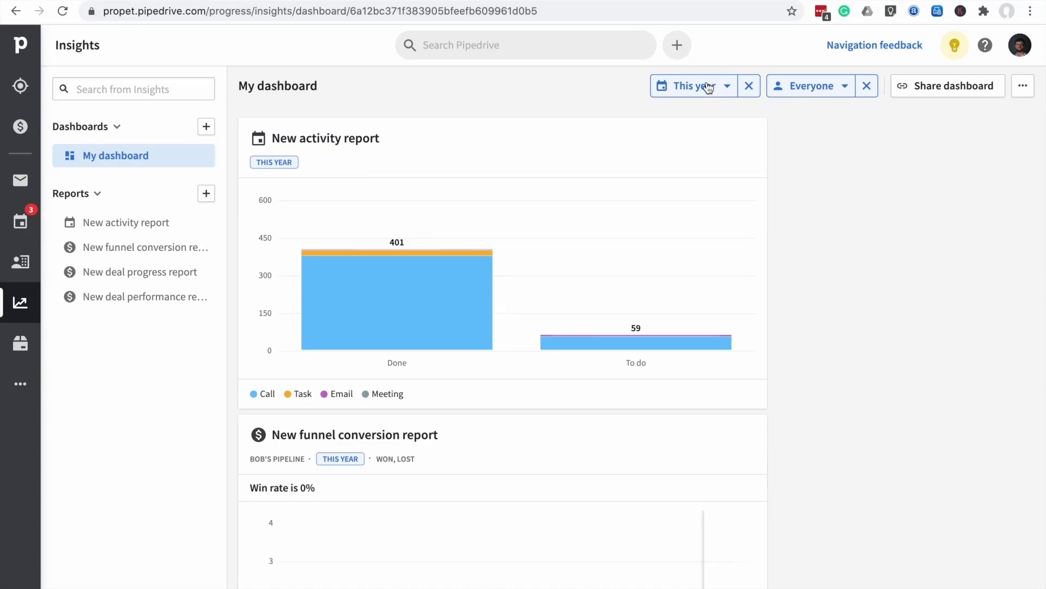
scroll(591, 301, down, 6)
scroll(591, 302, up, 2)
scroll(592, 302, up, 5)
scroll(875, 364, down, 2)
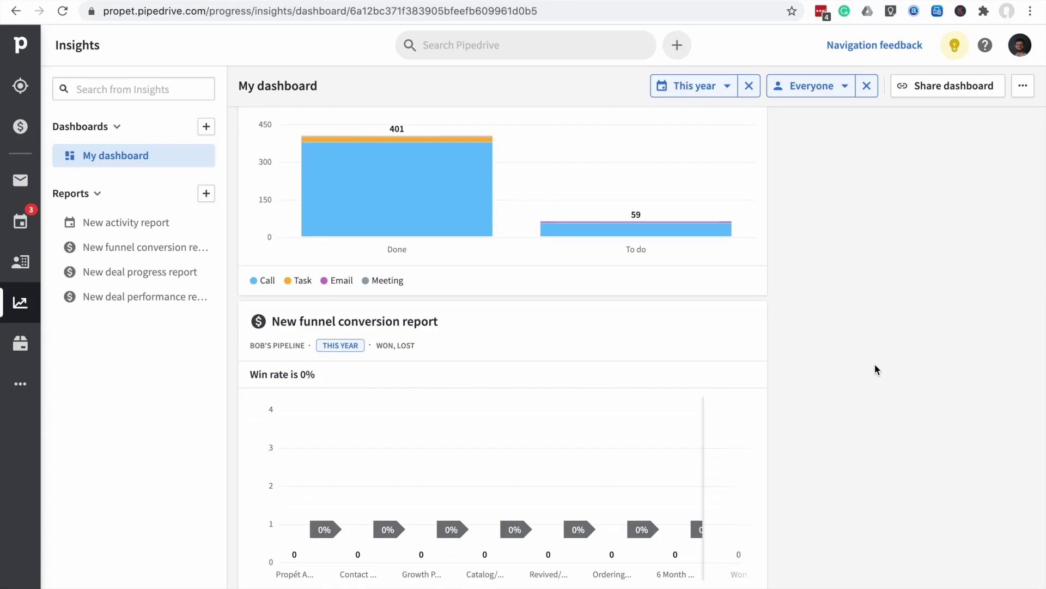
scroll(875, 275, up, 2)
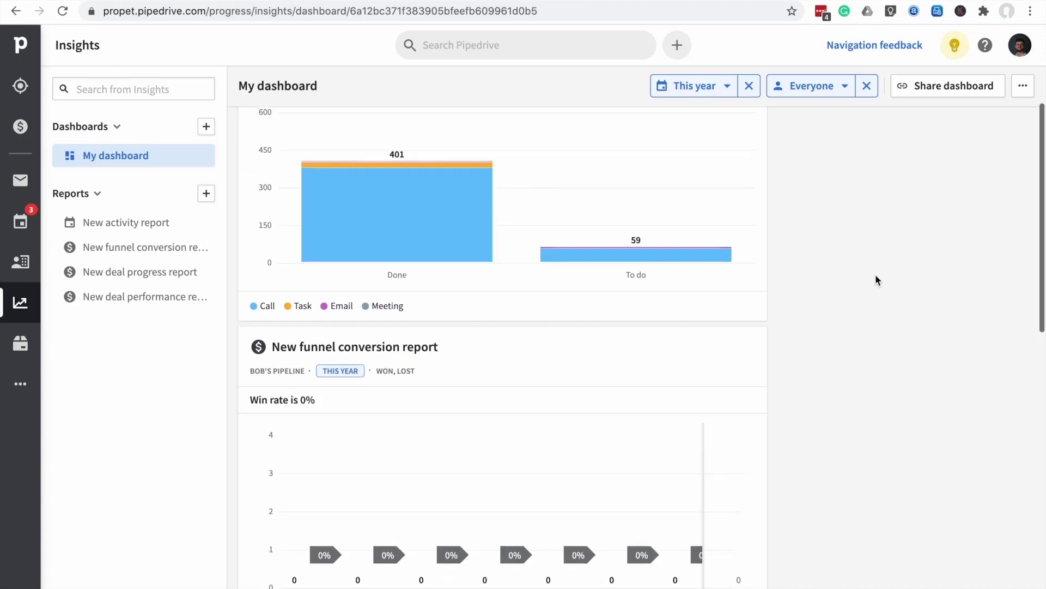
click(19, 387)
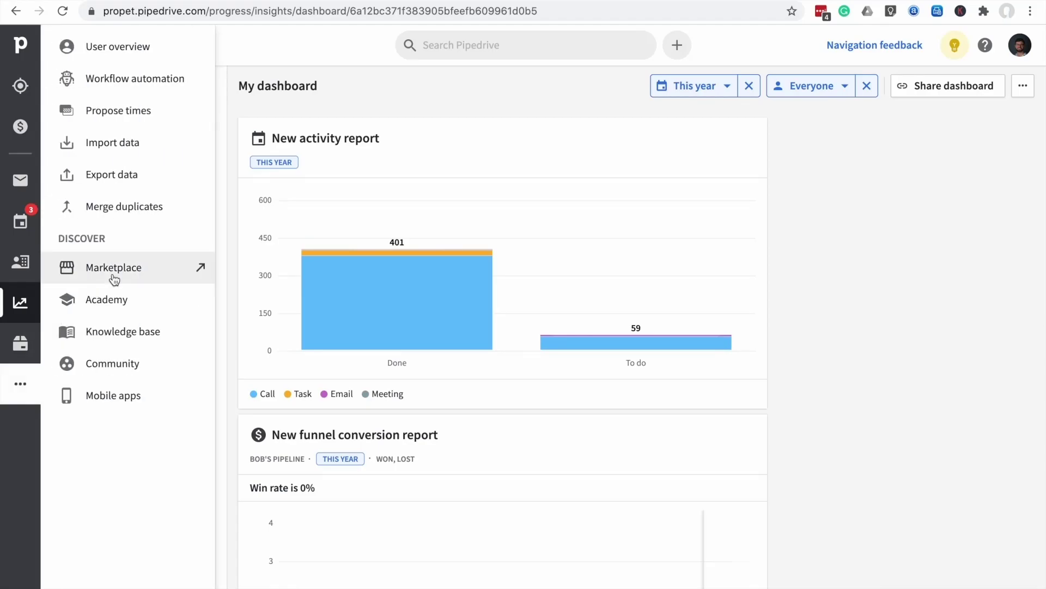
click(120, 80)
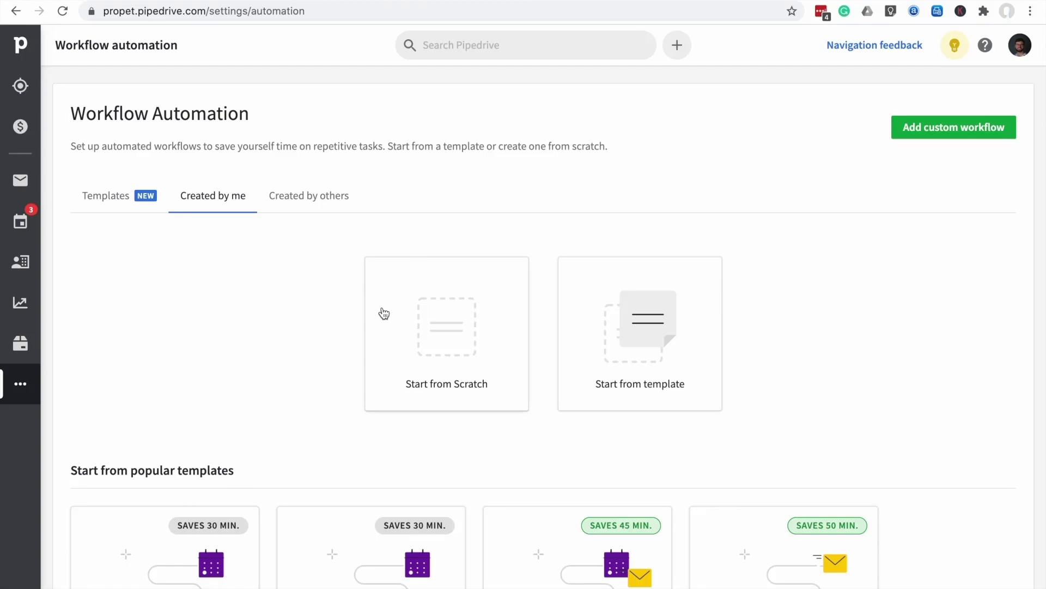
scroll(384, 312, down, 5)
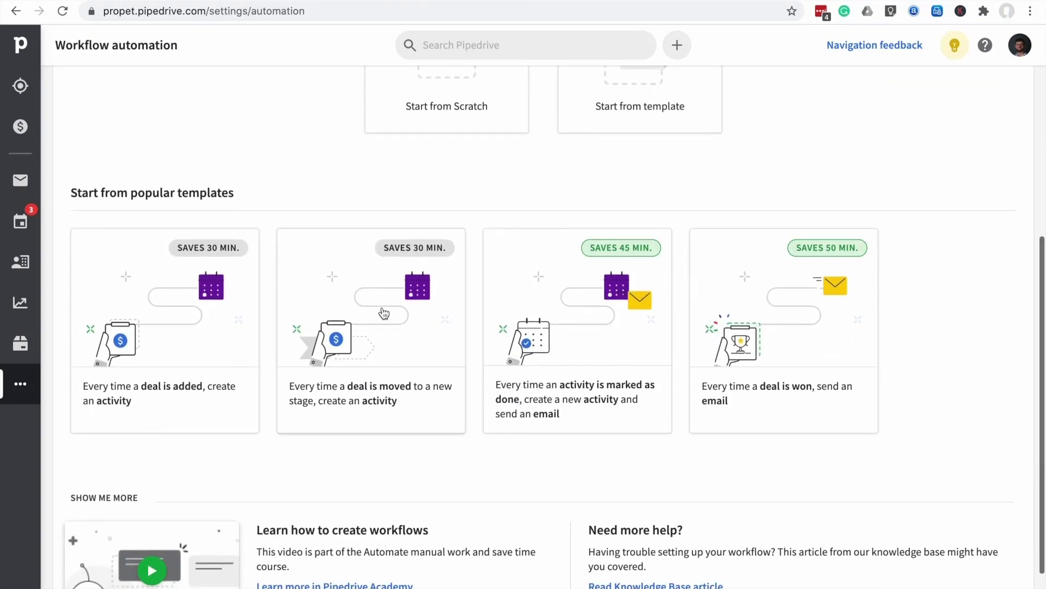
scroll(385, 312, up, 5)
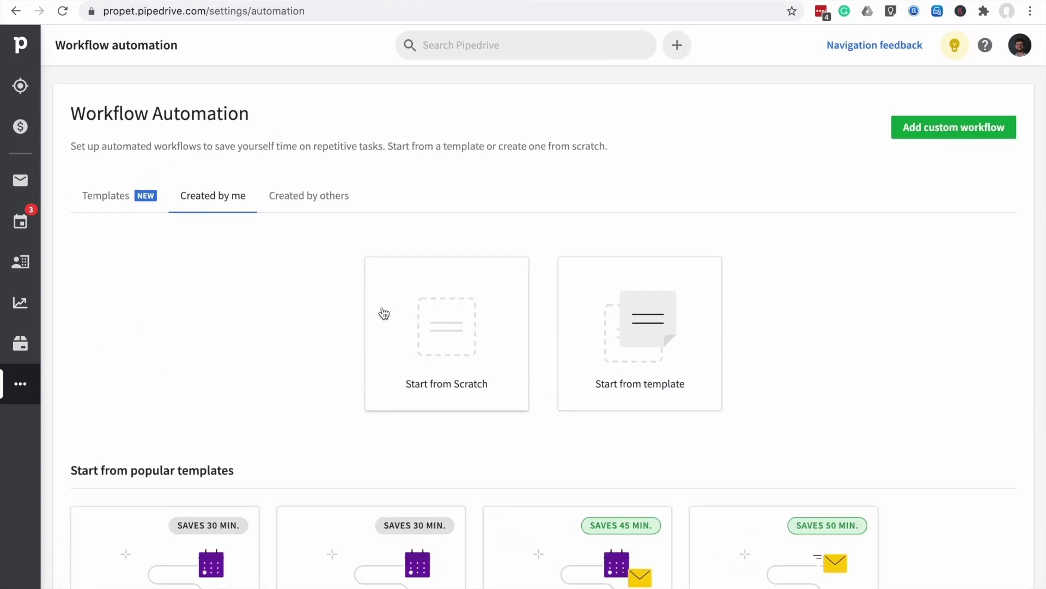
scroll(384, 312, down, 1)
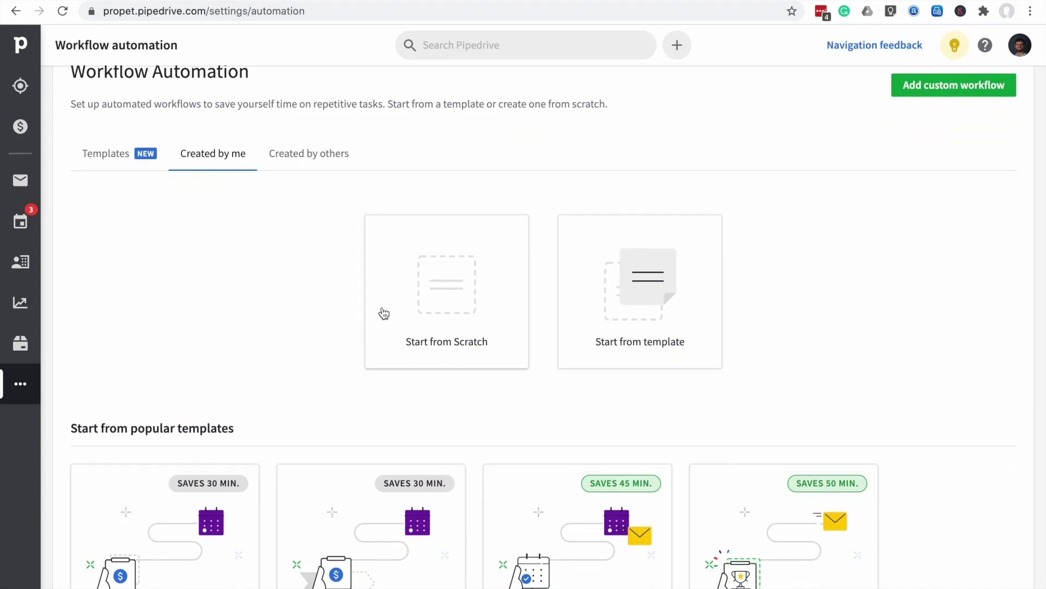
scroll(385, 313, down, 2)
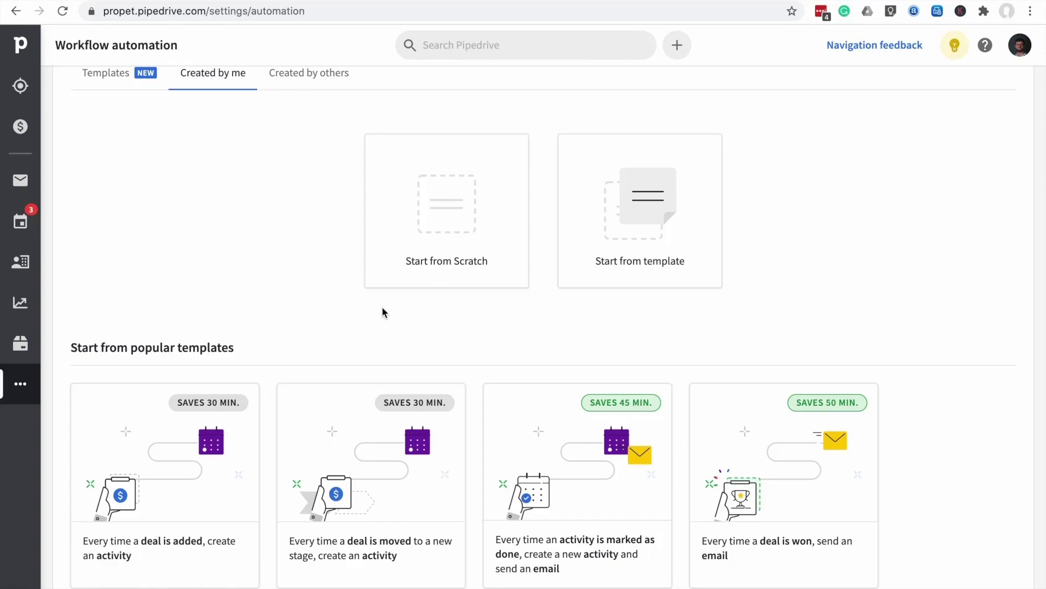
scroll(383, 312, down, 2)
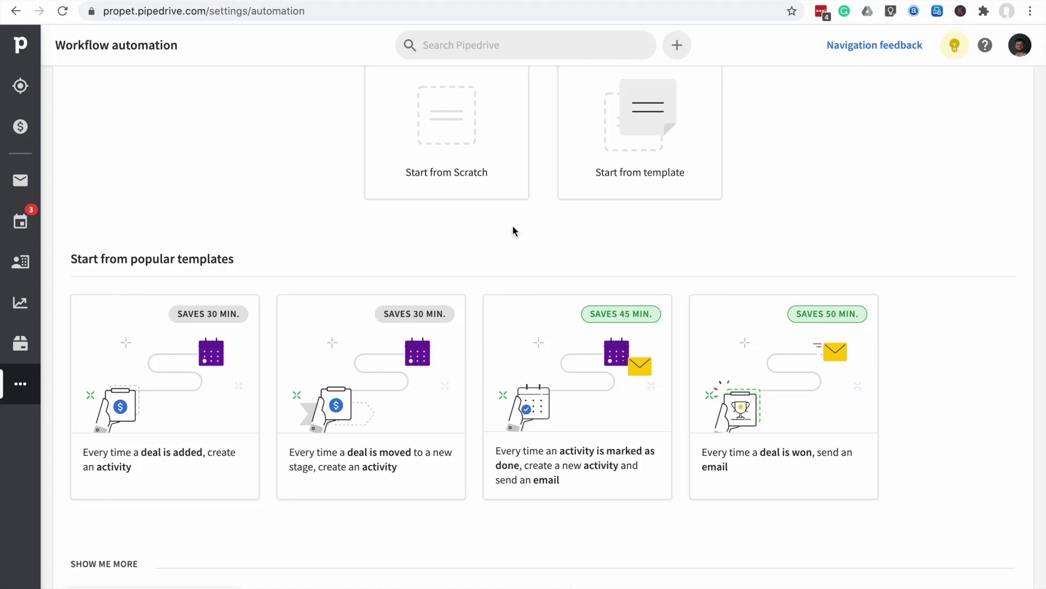
scroll(512, 225, up, 3)
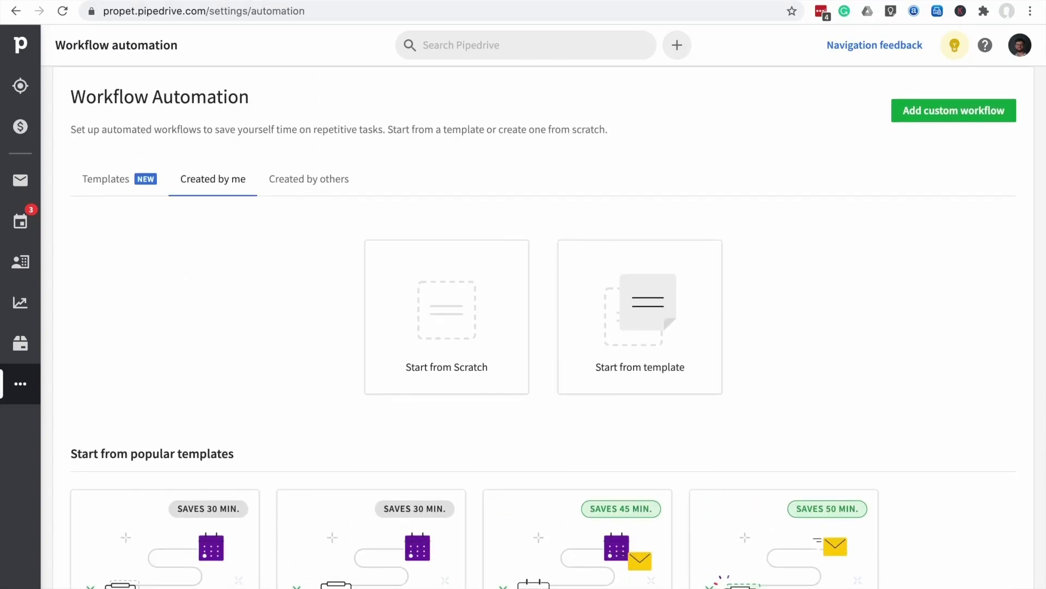
key(super+t)
key(super+w)
scroll(385, 416, down, 5)
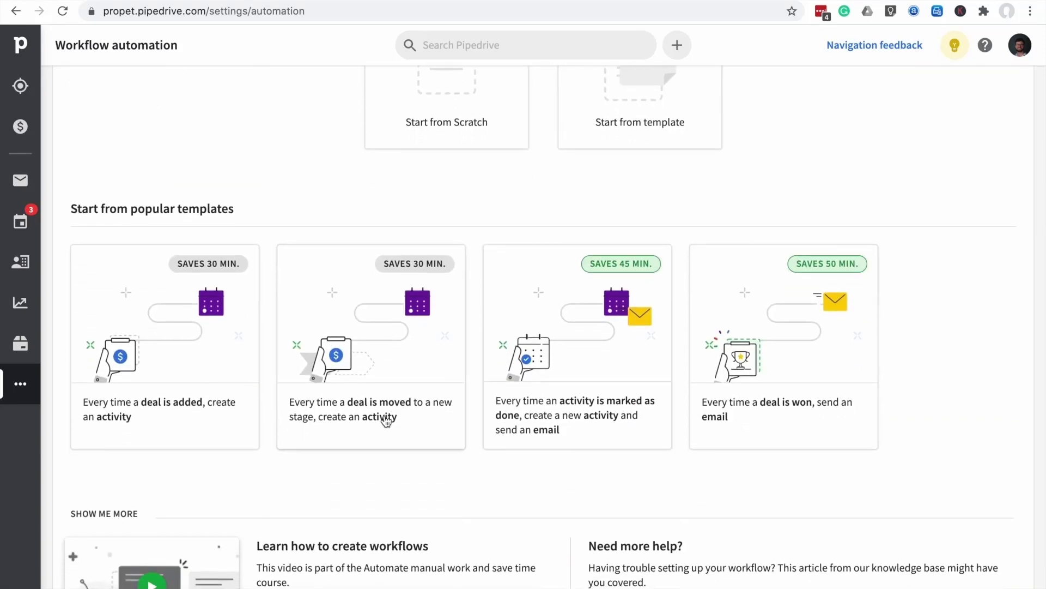
scroll(386, 420, down, 2)
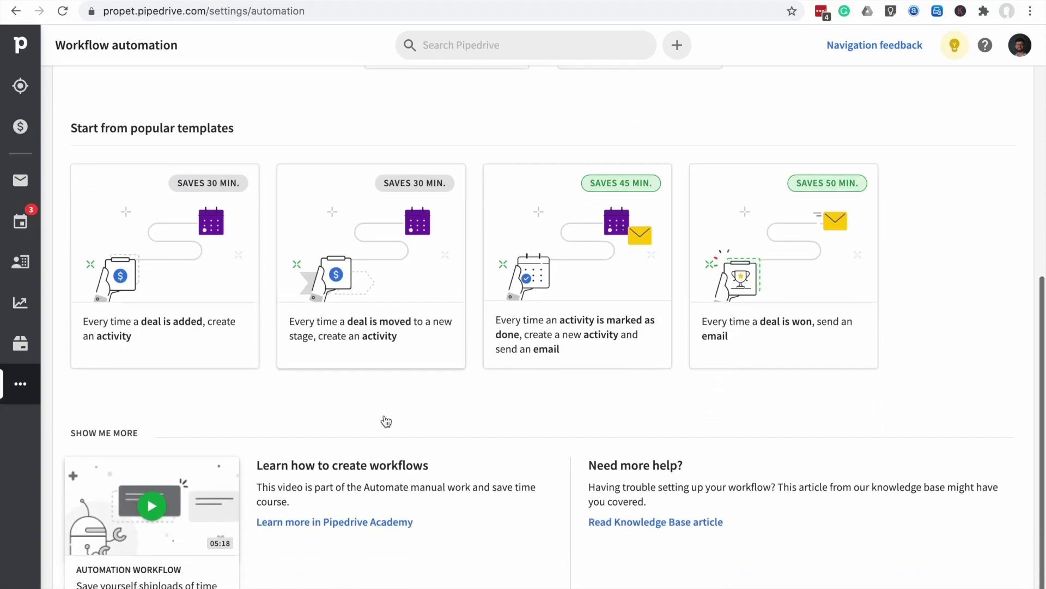
scroll(385, 420, up, 4)
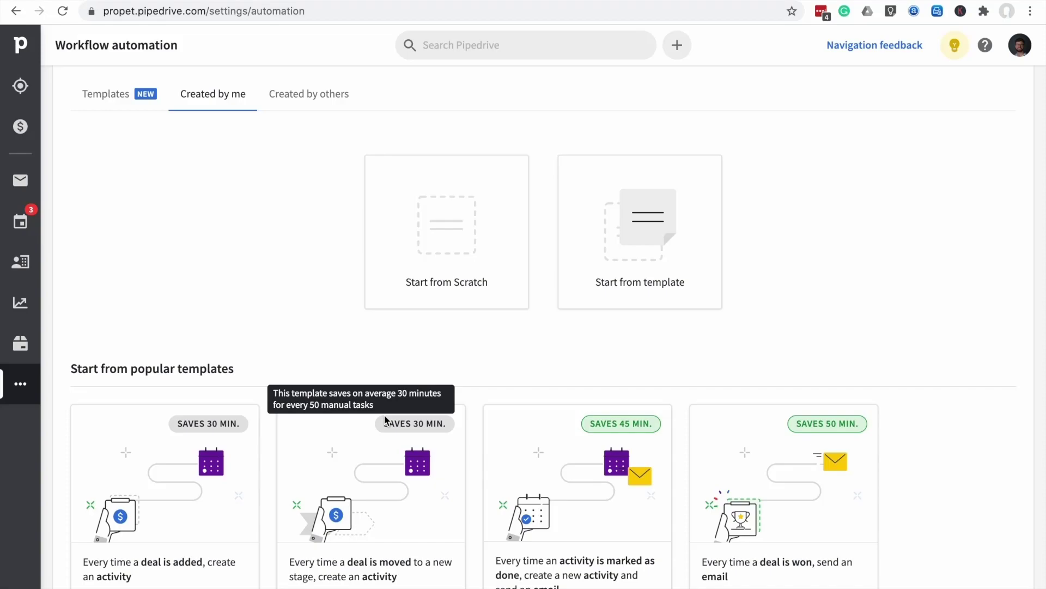
scroll(385, 420, down, 1)
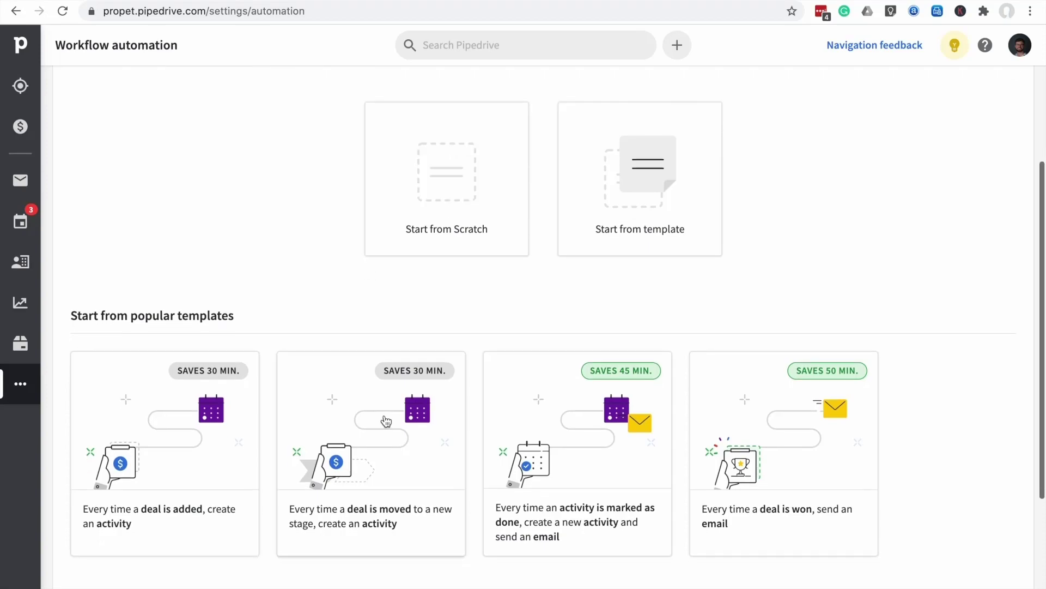
scroll(385, 420, down, 2)
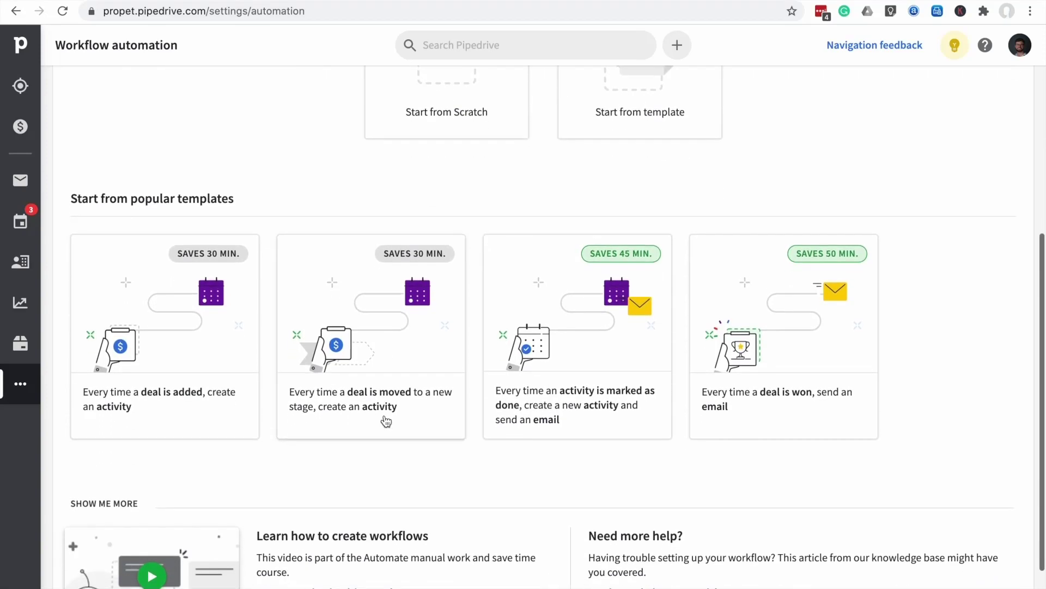
scroll(604, 380, up, 5)
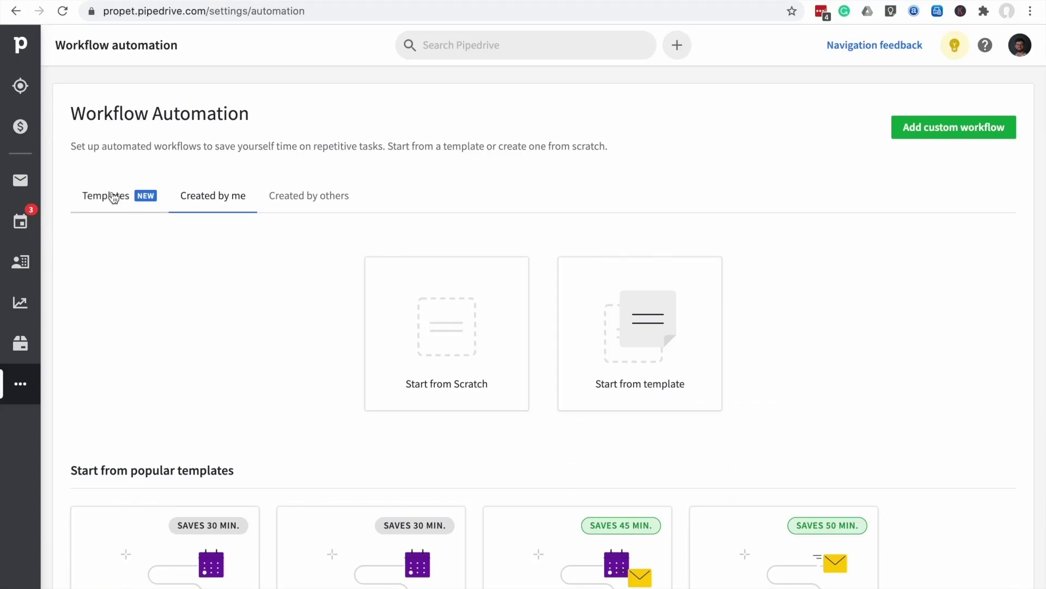
Go to Workflow automation and browse its Templates tab
click(19, 386)
click(134, 81)
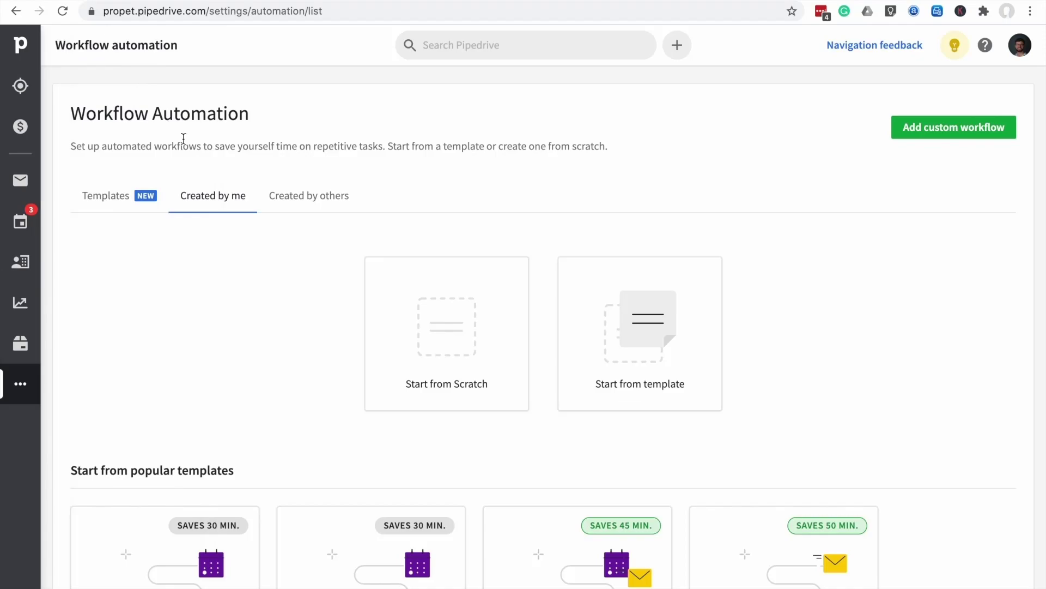
click(133, 194)
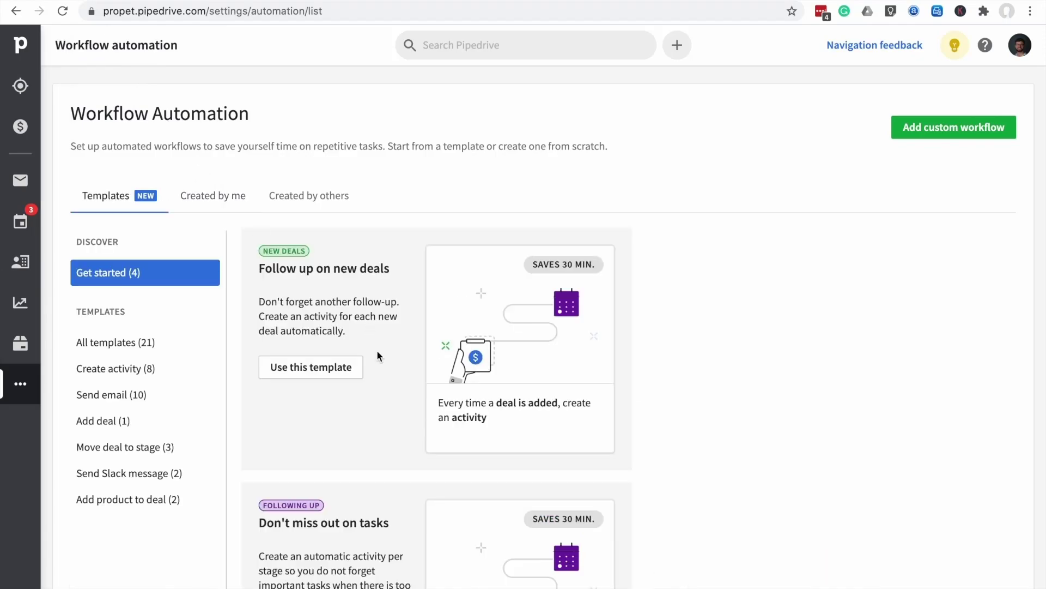
scroll(381, 372, down, 10)
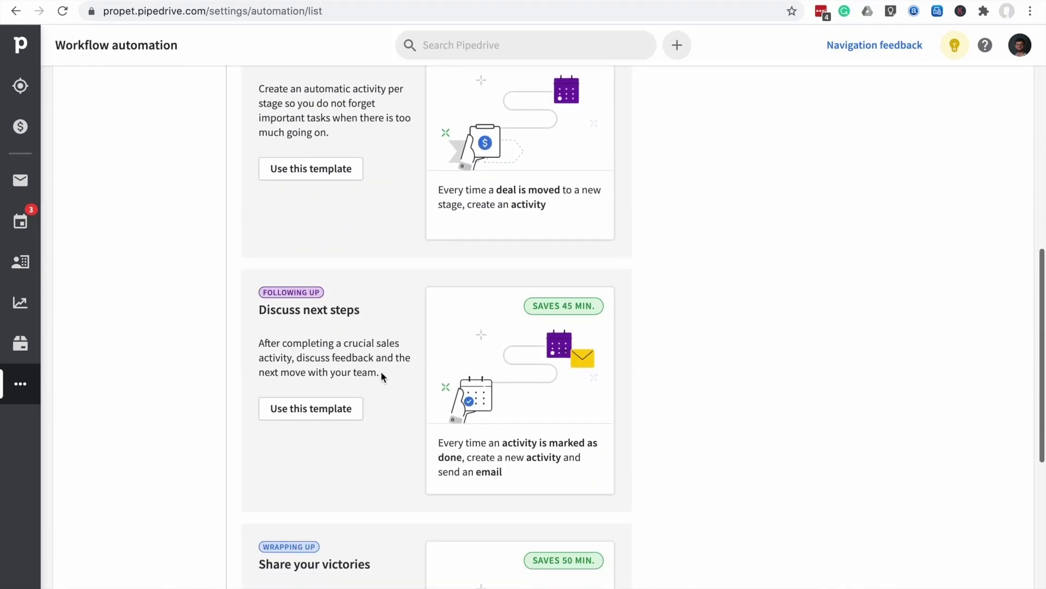
scroll(381, 370, down, 1)
scroll(380, 371, down, 1)
scroll(380, 371, up, 12)
scroll(381, 371, up, 3)
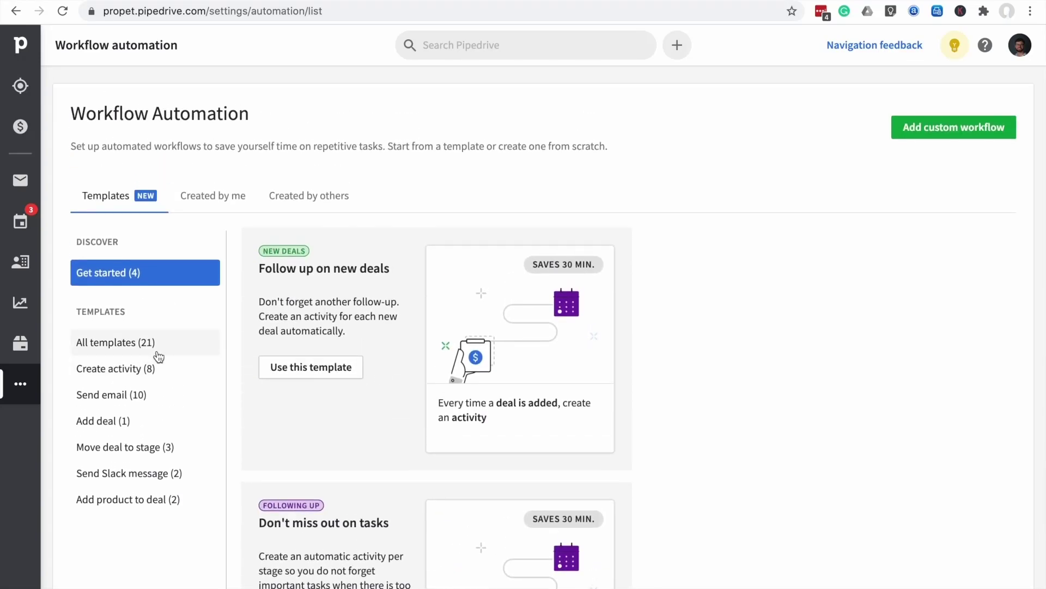
Look through all 21 templates, then return to Get started to find Share your victories
click(157, 353)
scroll(484, 431, down, 3)
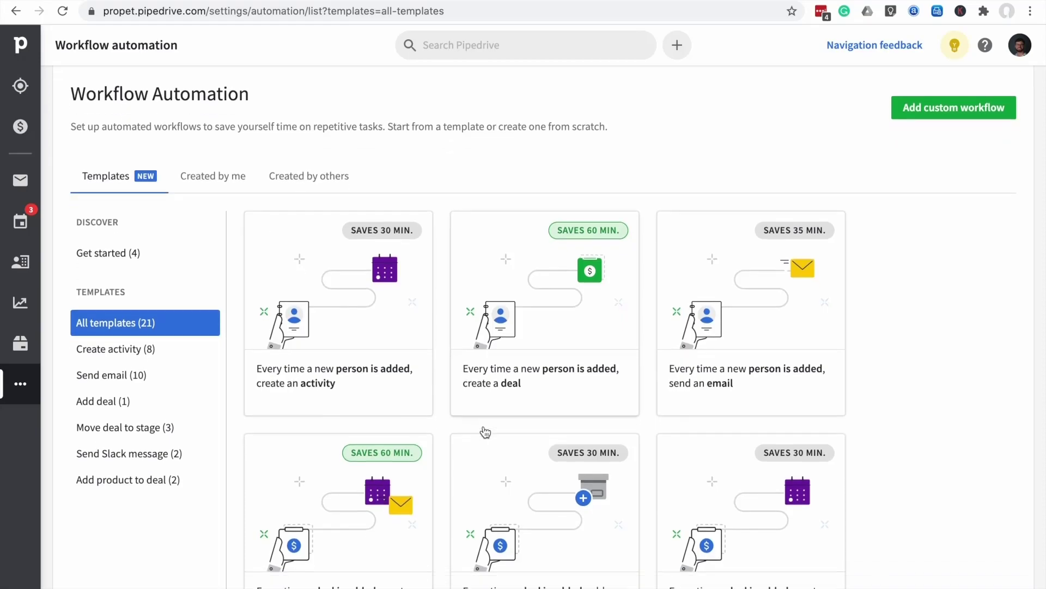
scroll(485, 432, down, 5)
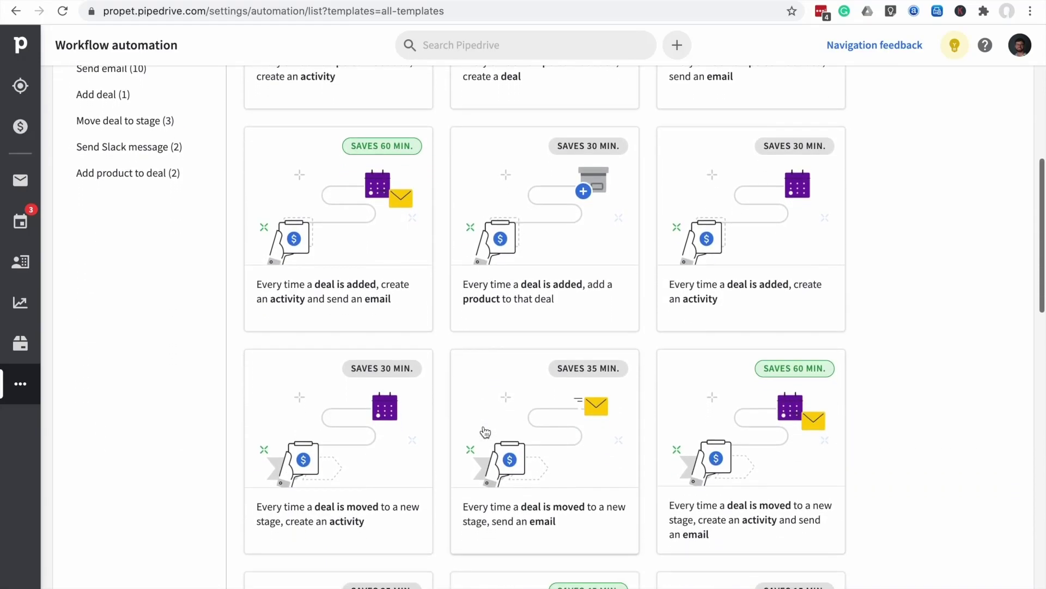
scroll(485, 433, down, 8)
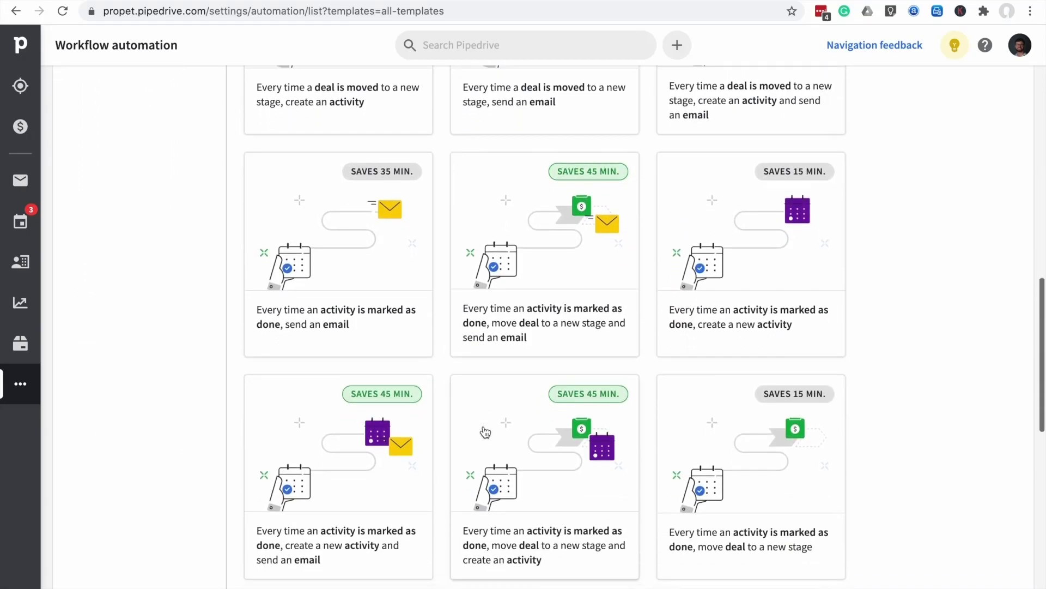
scroll(485, 432, down, 1)
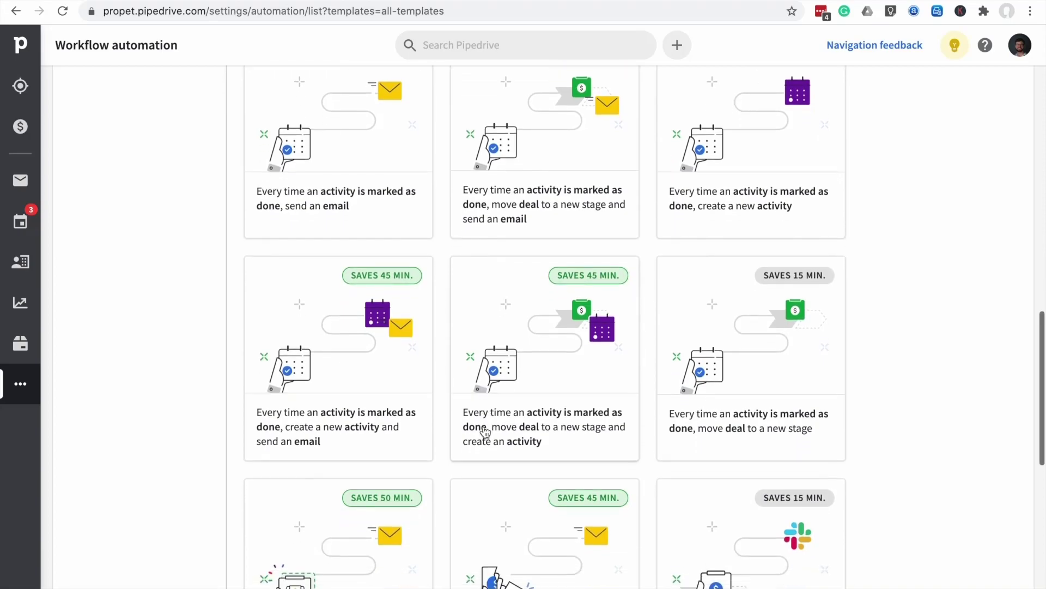
scroll(486, 432, down, 3)
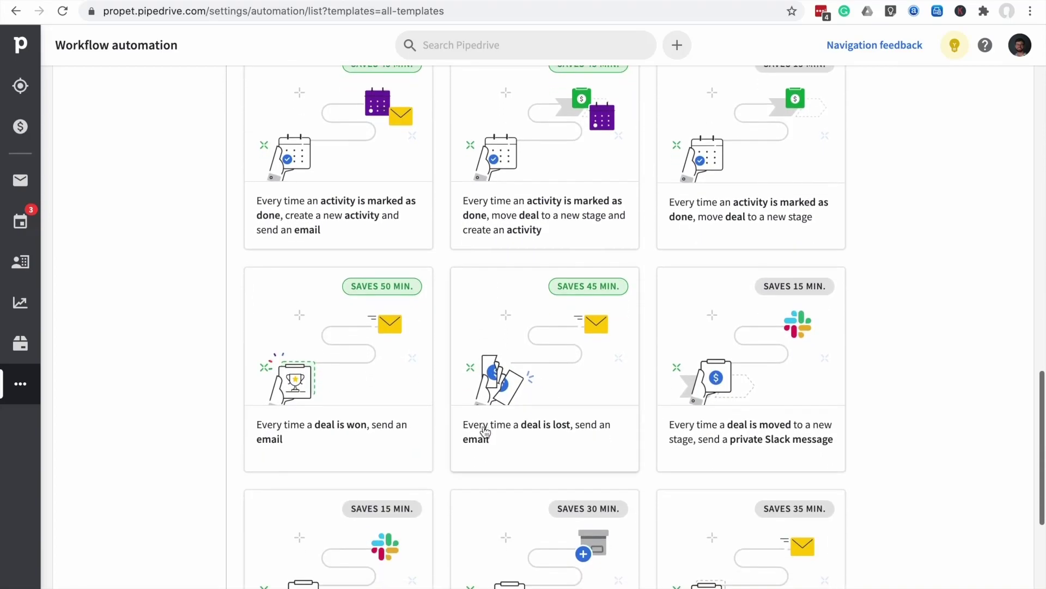
scroll(485, 432, up, 14)
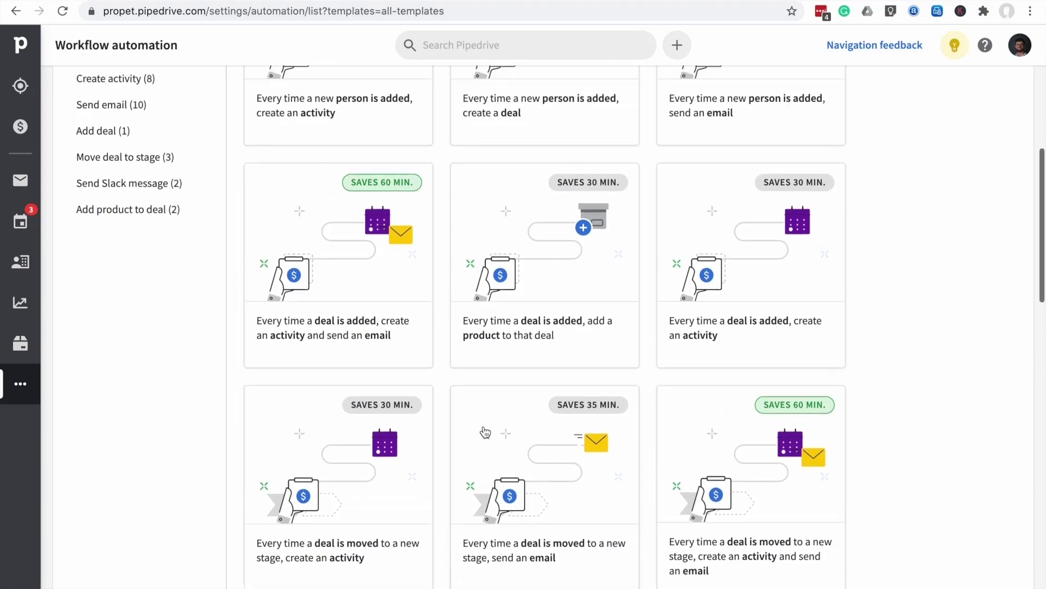
scroll(485, 432, up, 2)
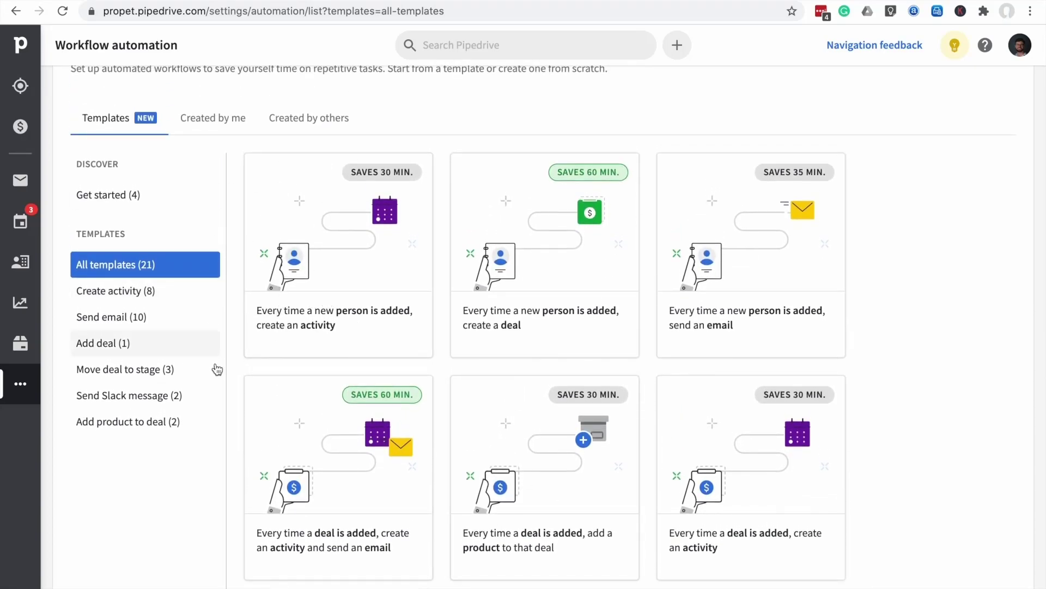
click(114, 201)
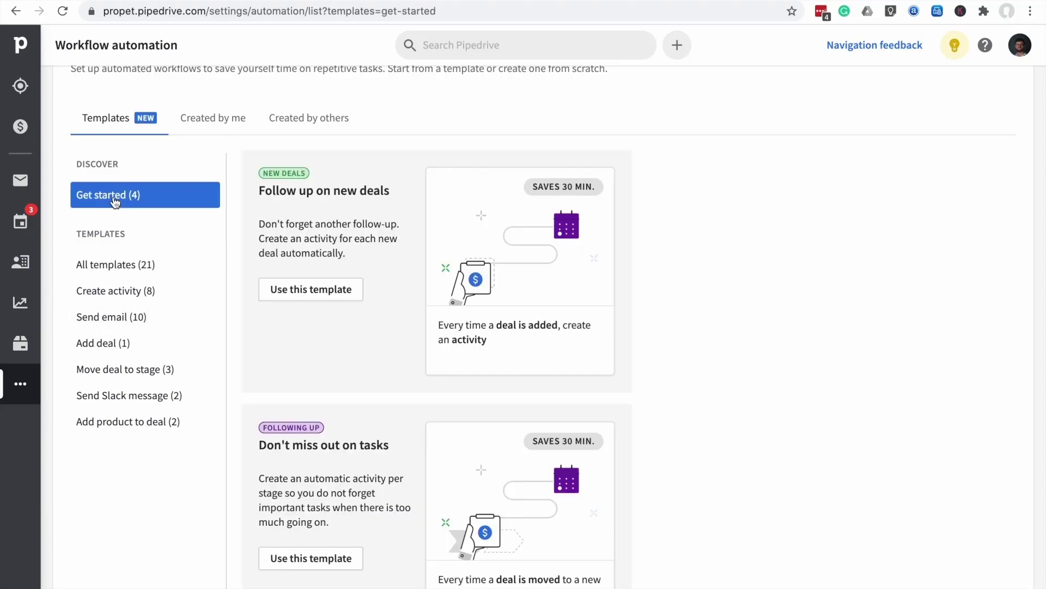
scroll(377, 354, down, 13)
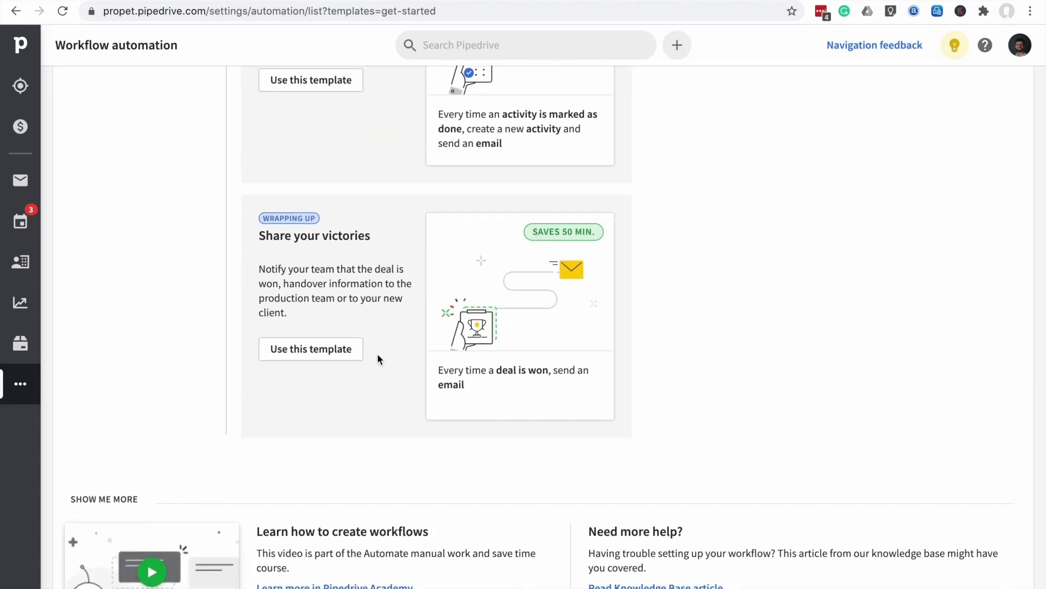
Use the Share your victories template for Demonstration Pipeline, emailing the deal contact person
click(510, 272)
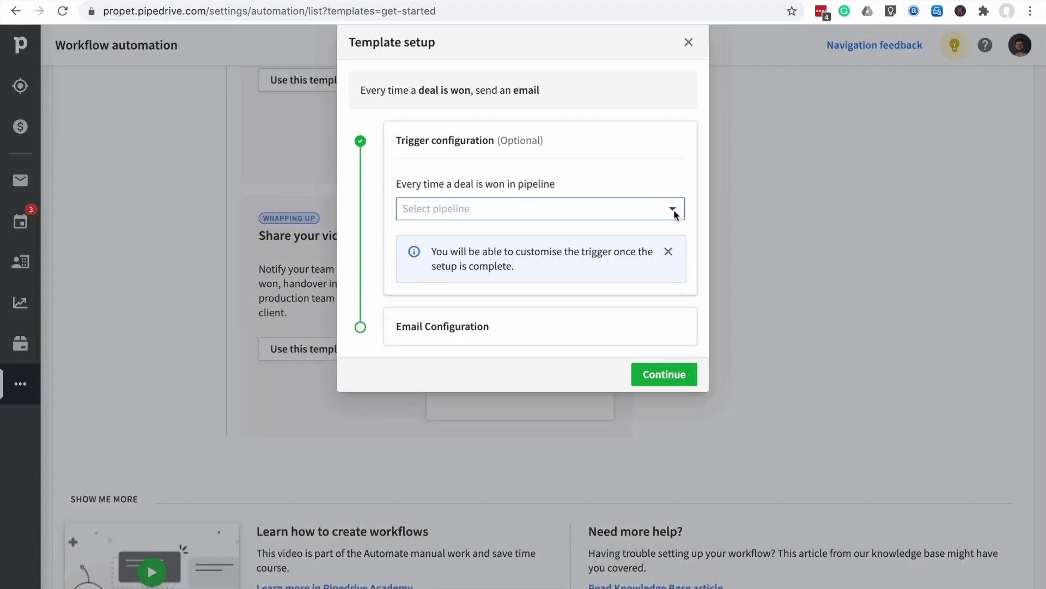
click(674, 211)
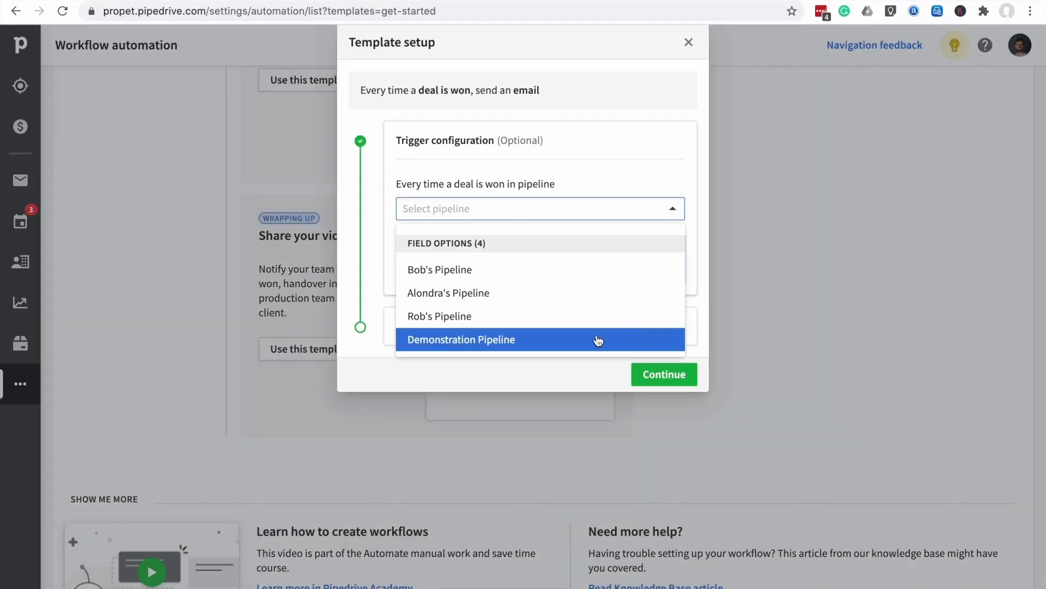
click(599, 340)
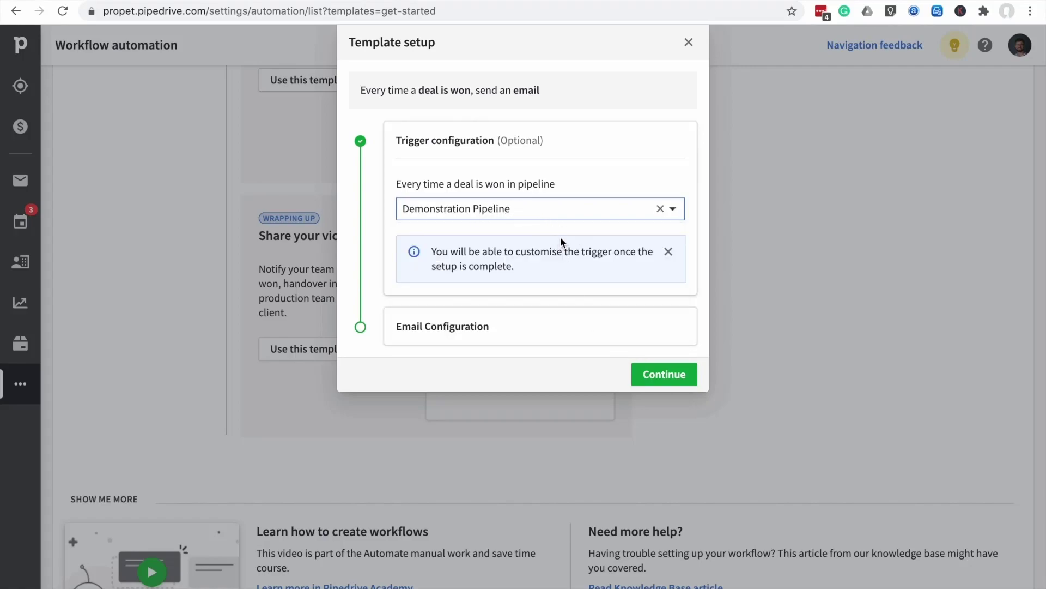
click(452, 328)
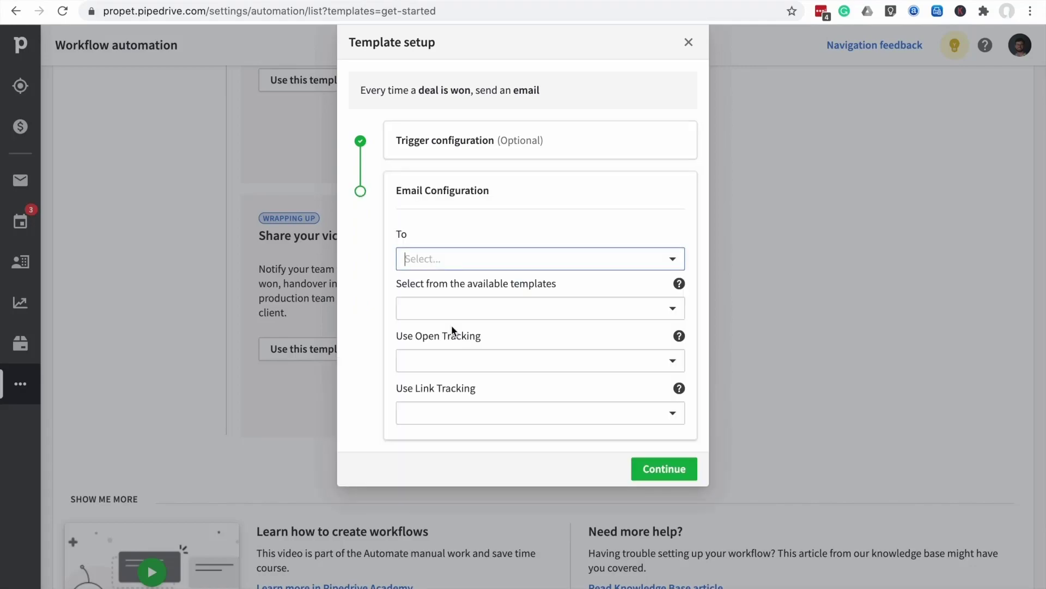
click(673, 260)
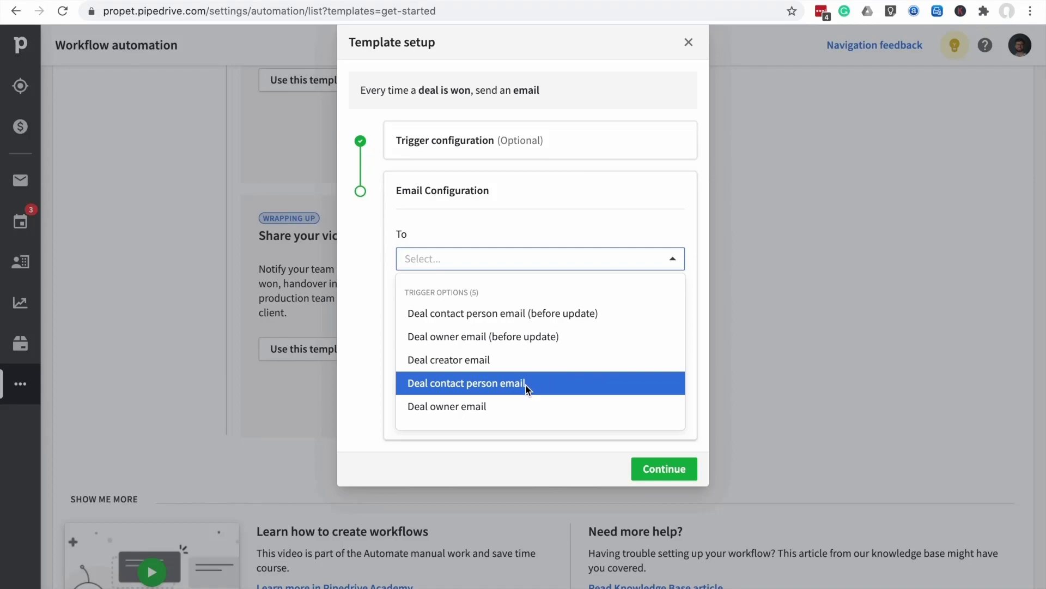
click(526, 383)
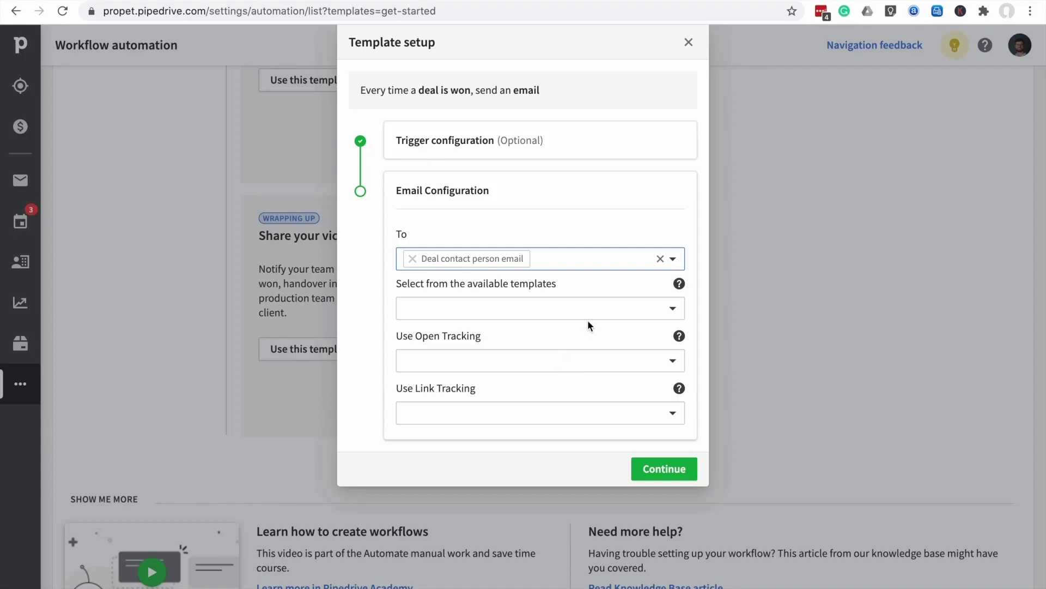
Choose the Intro email template and set open tracking and link tracking to Yes
click(676, 309)
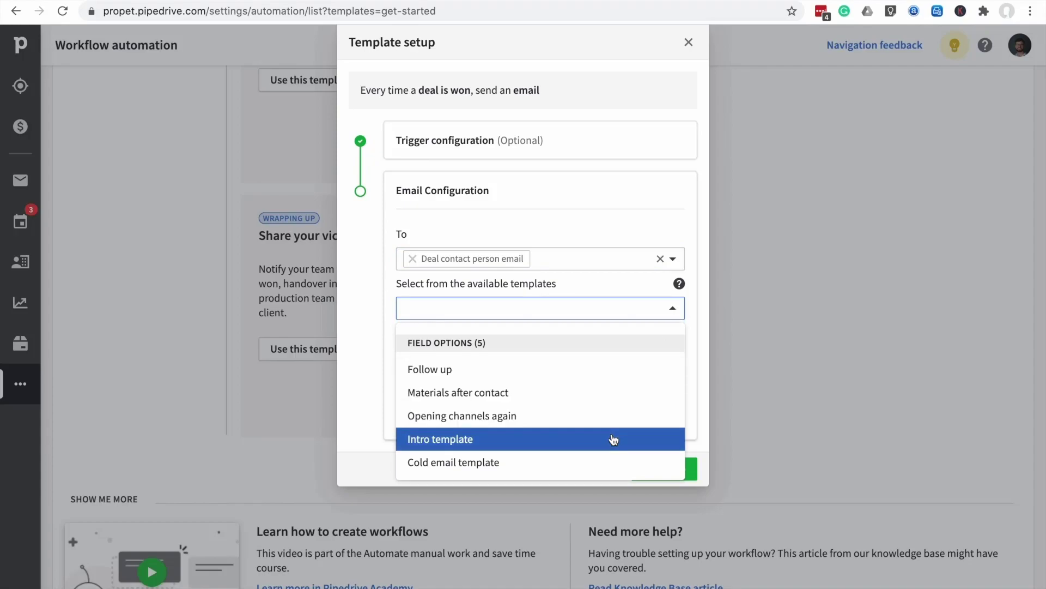
click(614, 439)
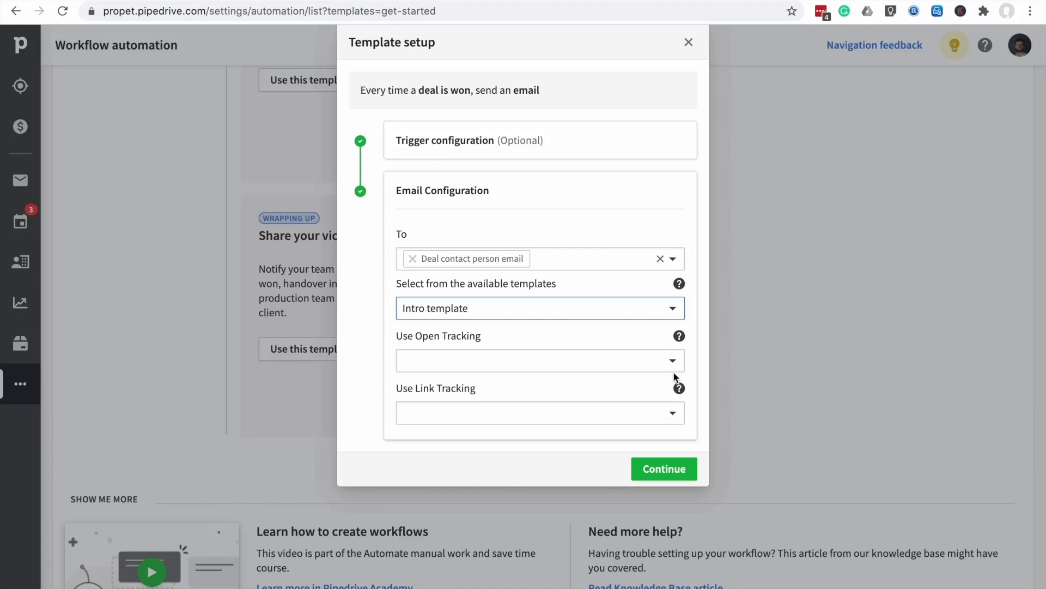
click(669, 357)
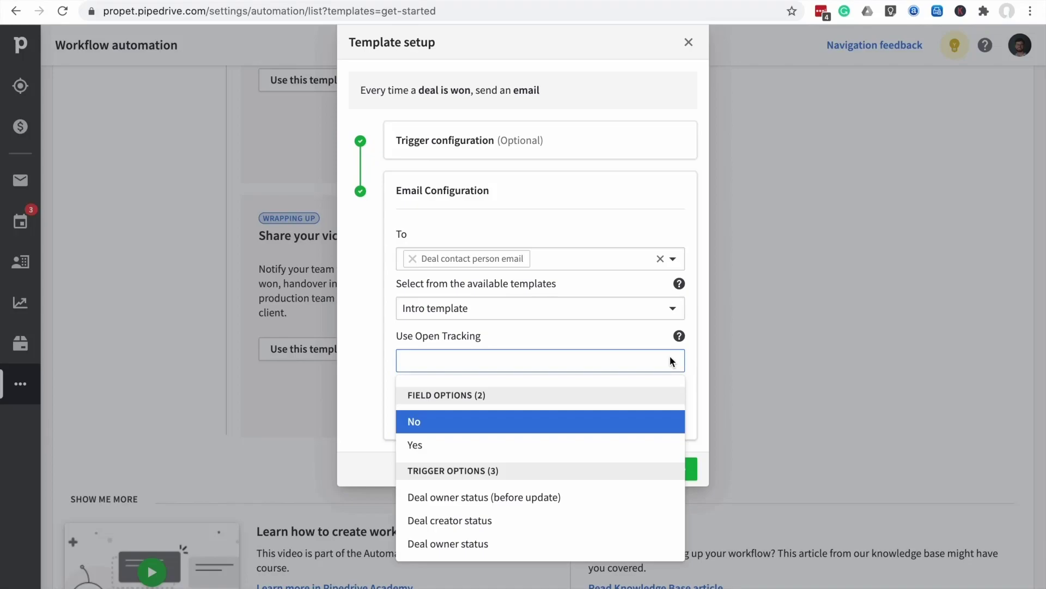
click(616, 453)
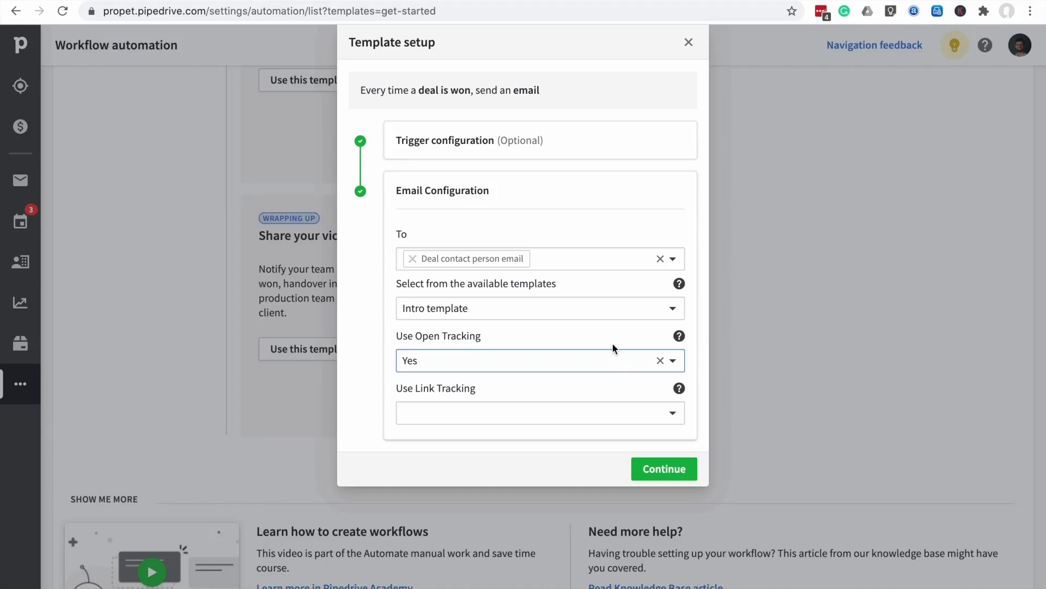
click(672, 414)
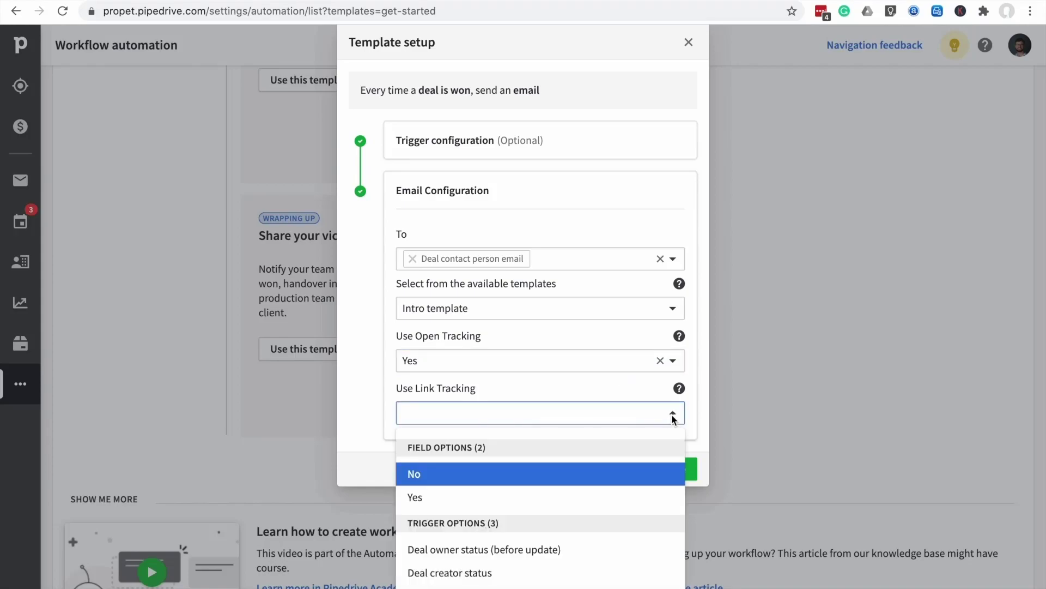
click(635, 498)
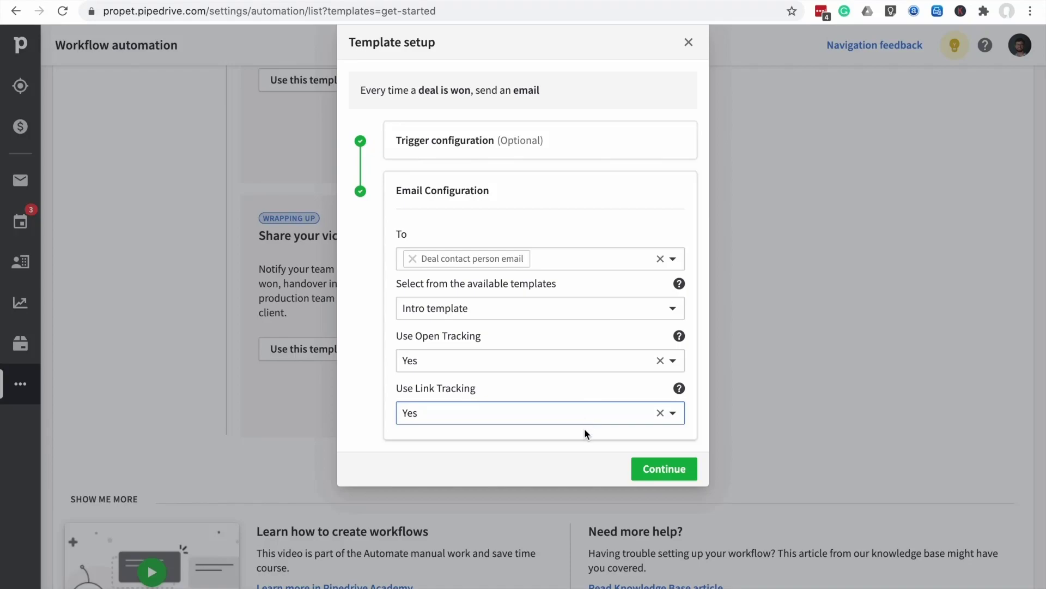
Allow any user to trigger it, title it with the owner's name plus 'Email of New Customers', and save
click(658, 473)
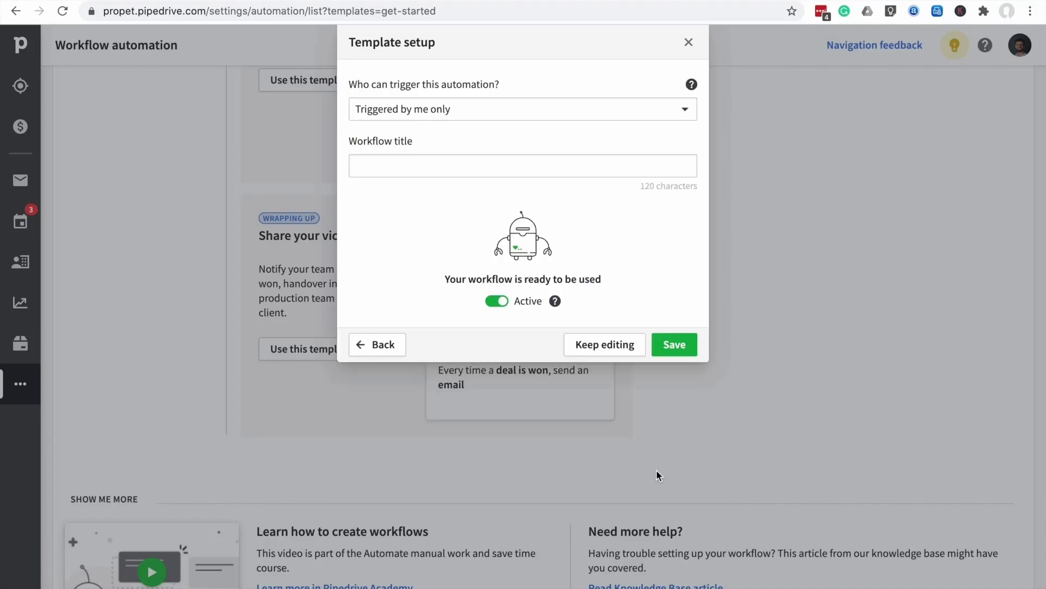
click(599, 109)
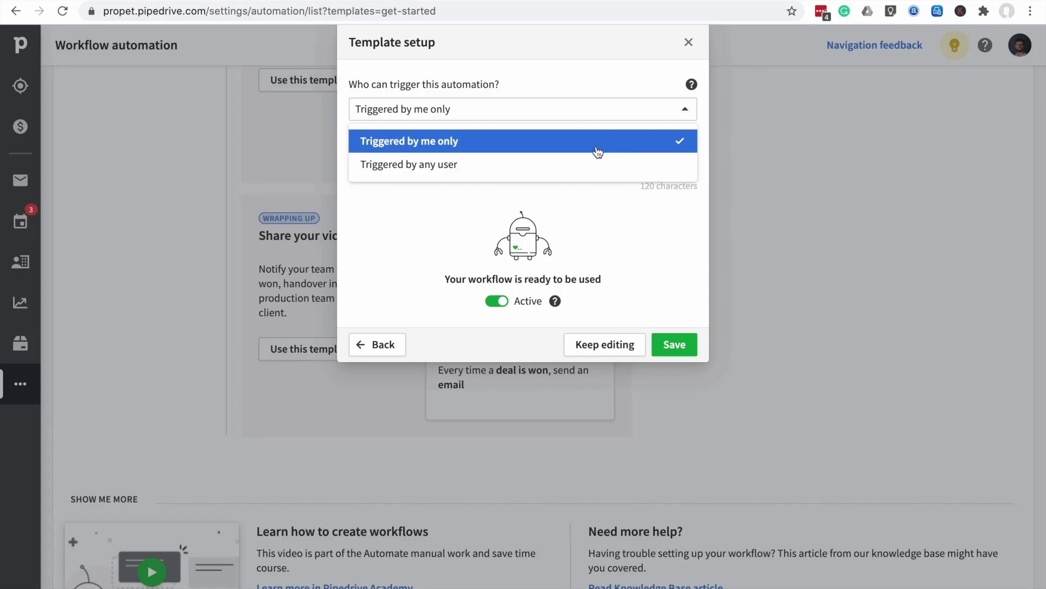
click(572, 169)
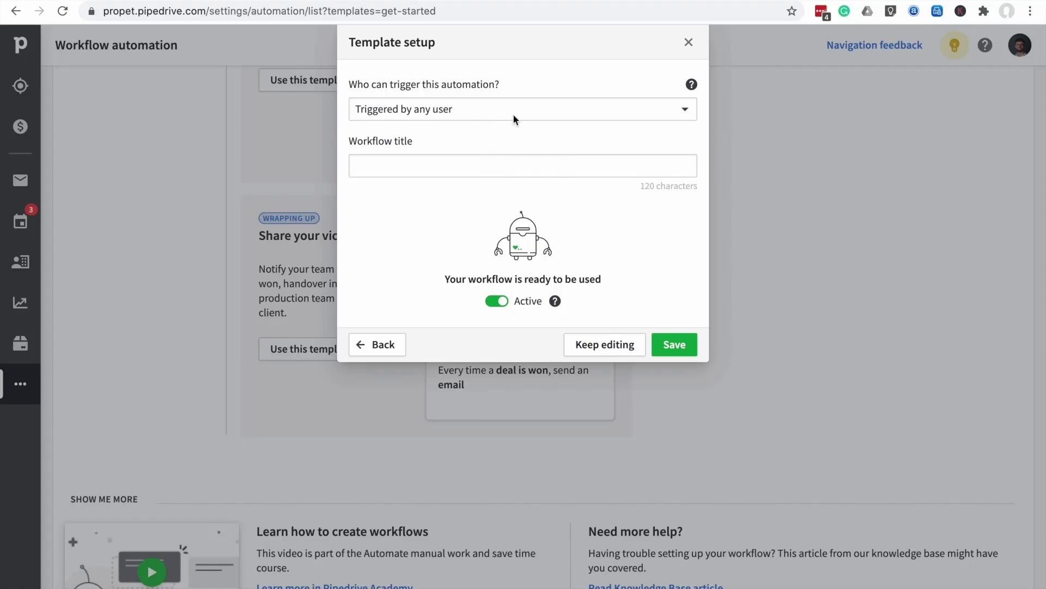
click(468, 164)
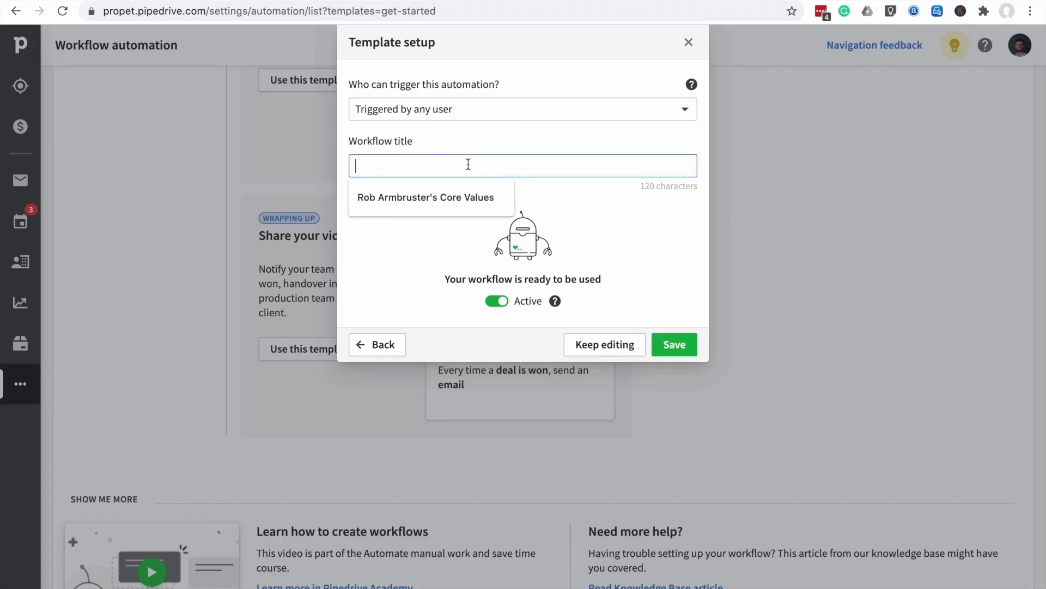
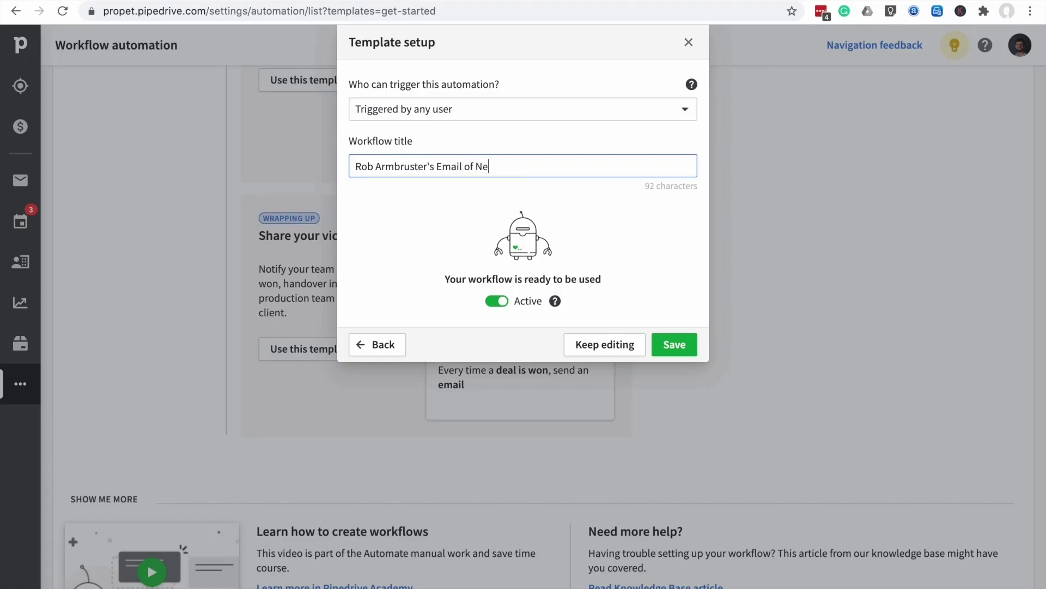
click(685, 346)
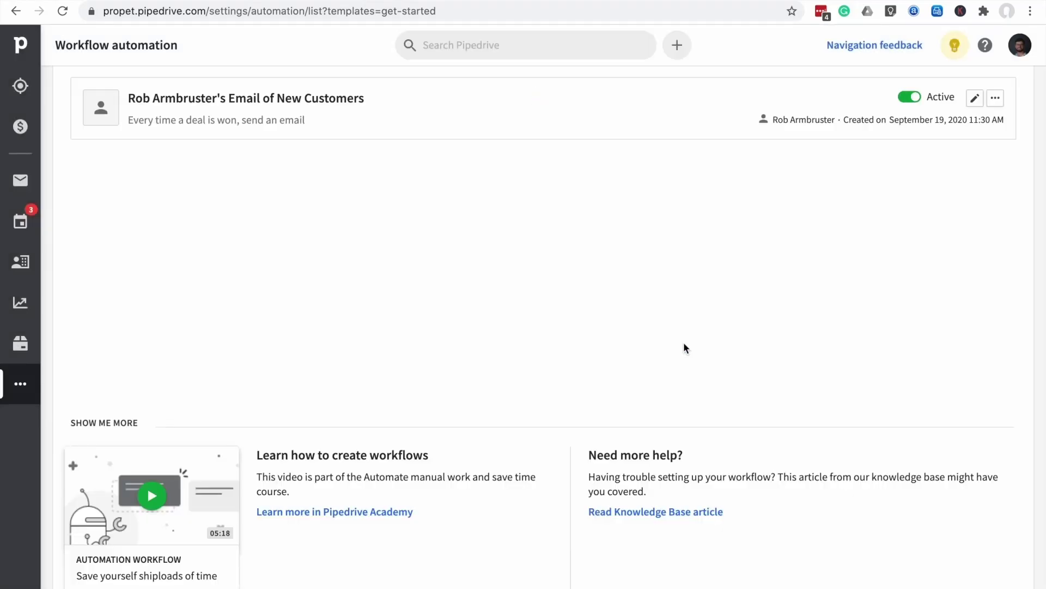
Switch the workflow off and back on, then open it in the workflow editor
scroll(641, 339, up, 3)
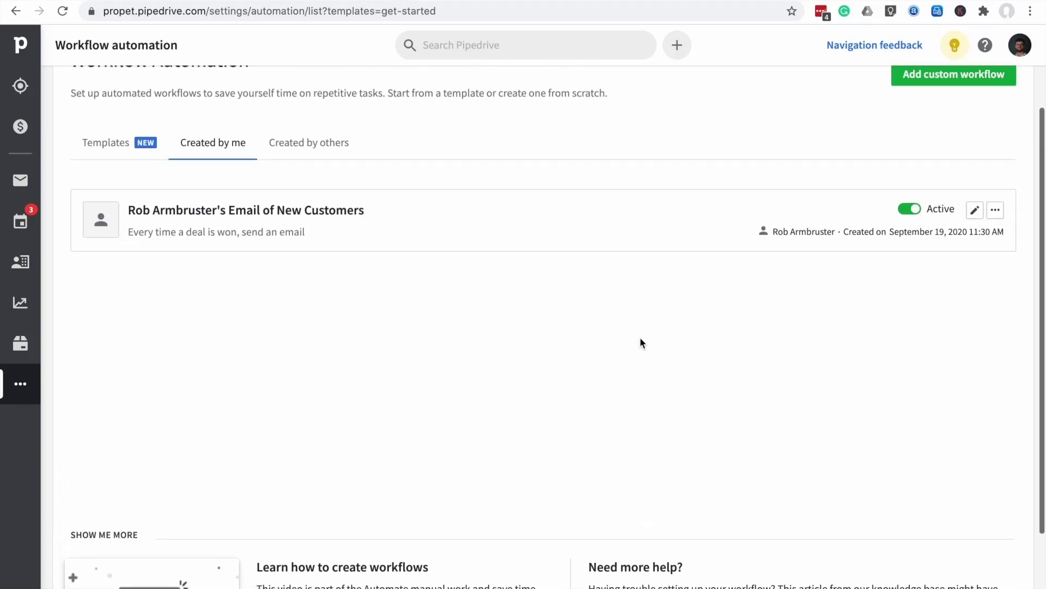
scroll(639, 339, down, 1)
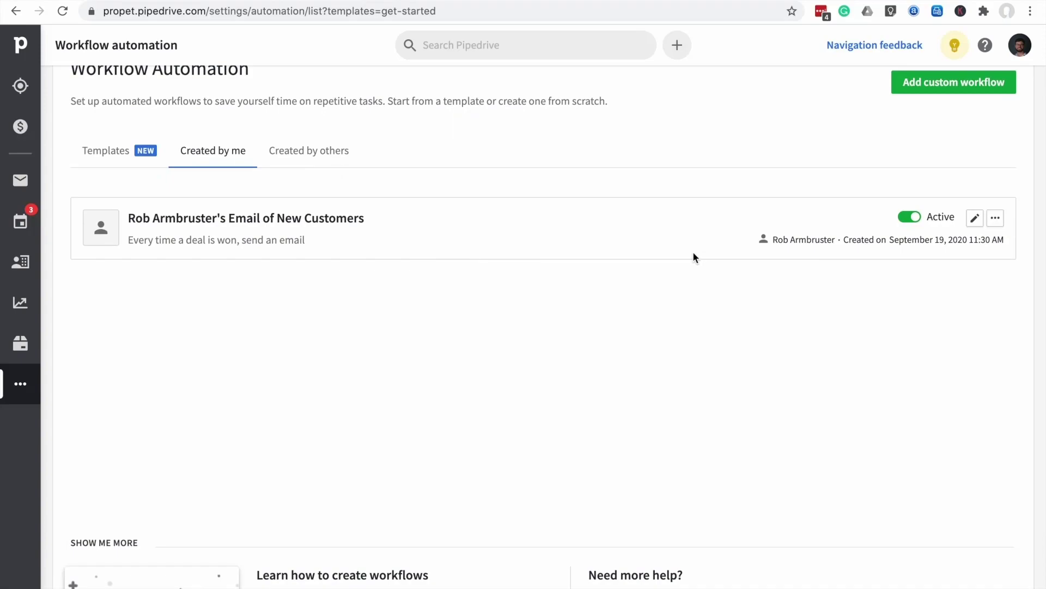
scroll(693, 252, up, 1)
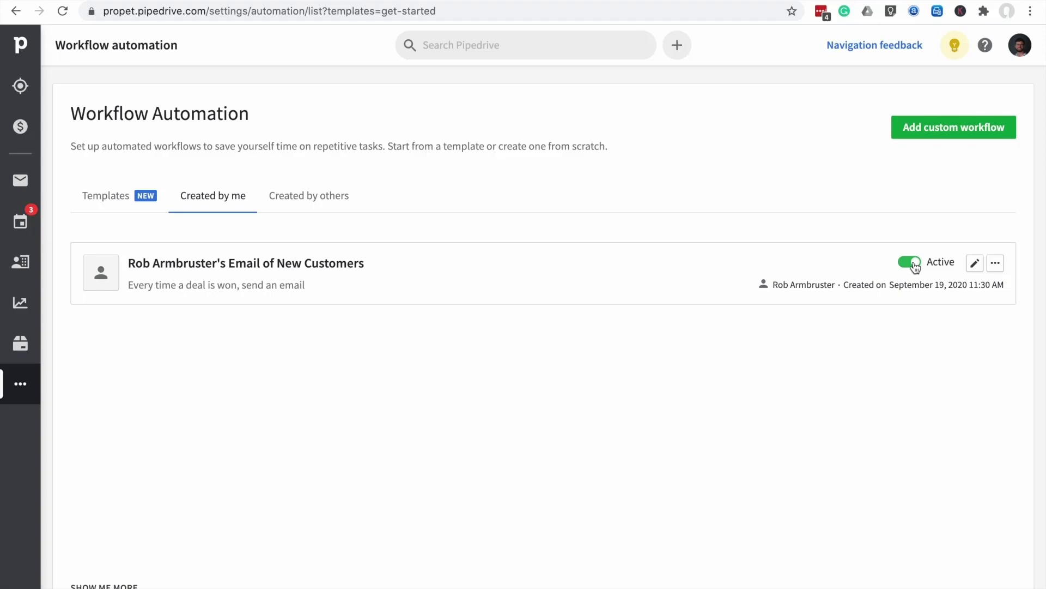
click(911, 262)
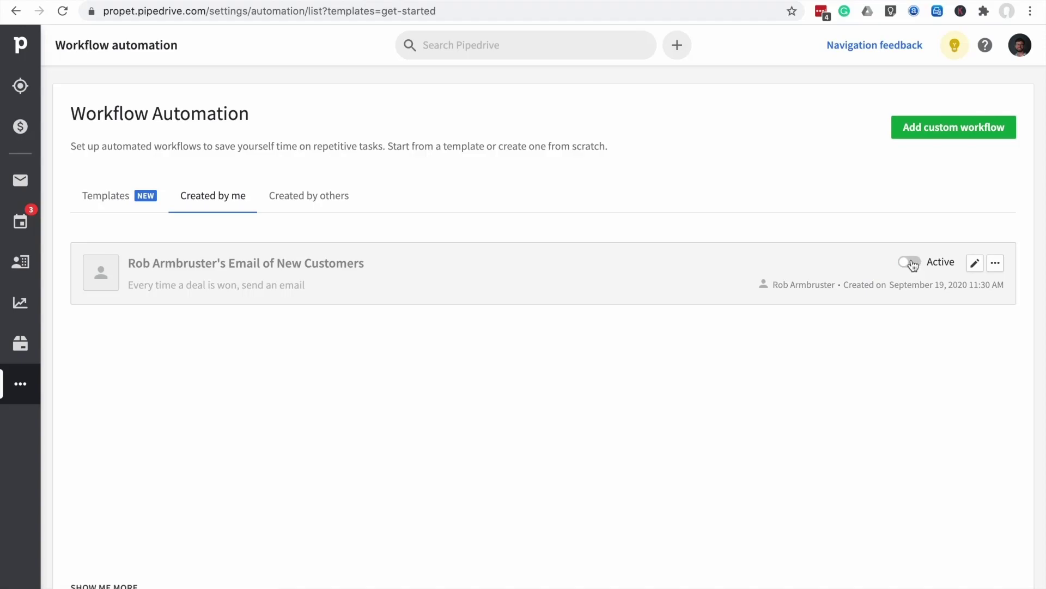
click(912, 264)
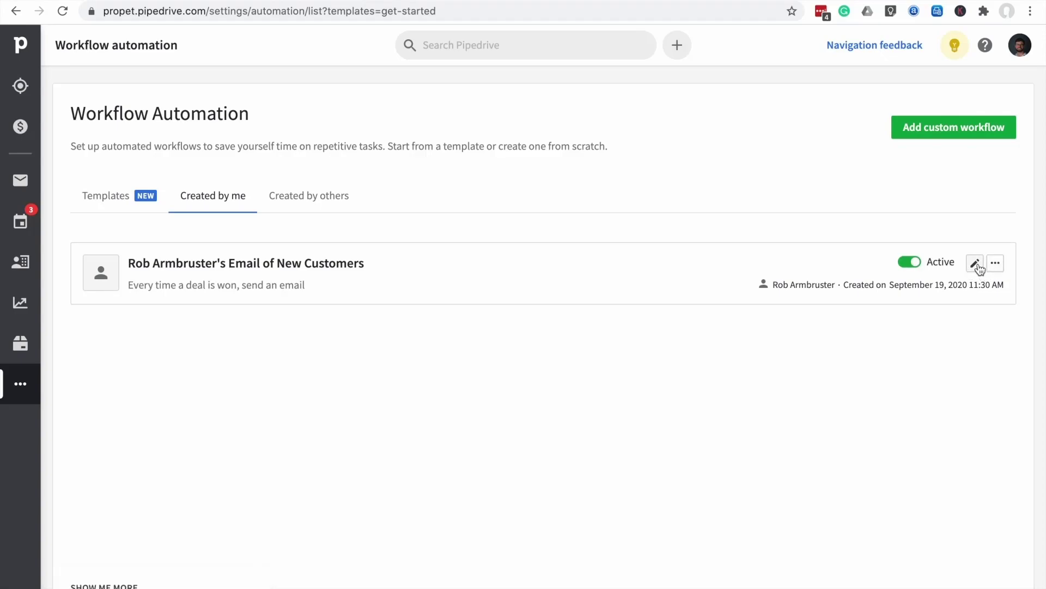
click(975, 264)
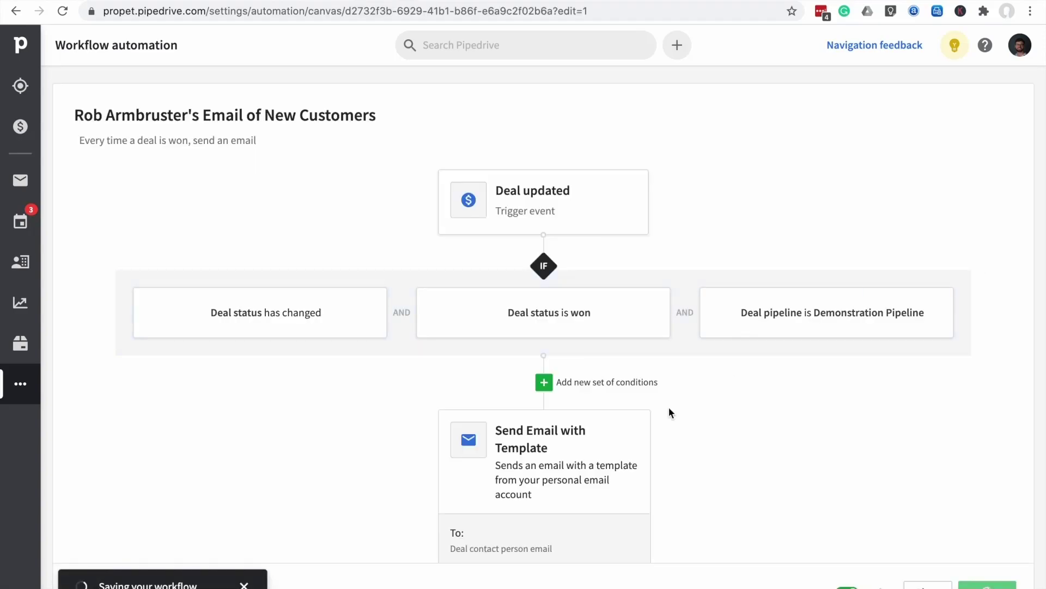
Change the Send Email action to Deal creator email with the Follow up template and apply
scroll(669, 409, down, 3)
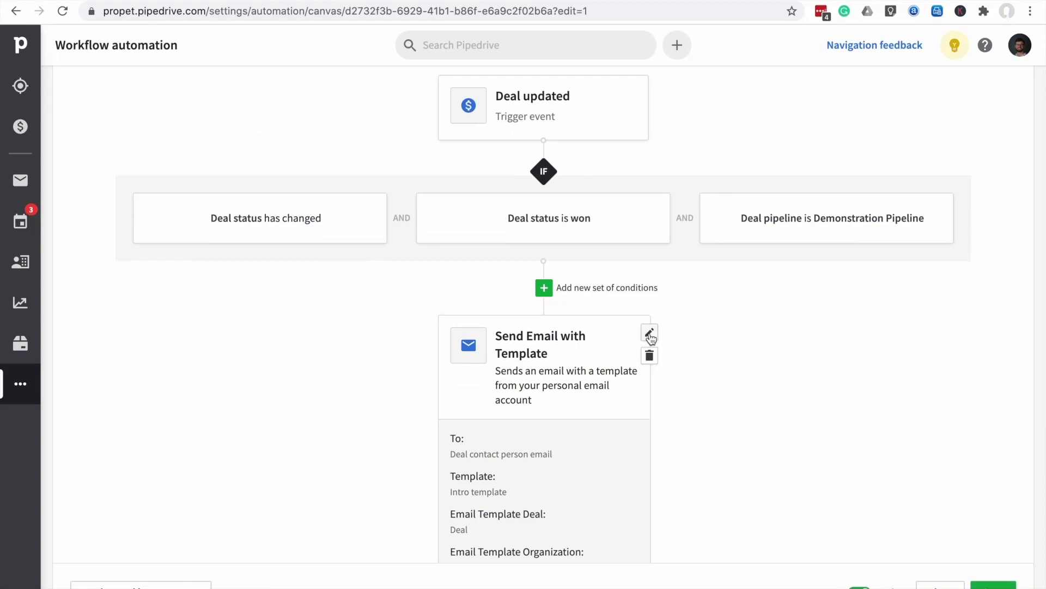
click(649, 333)
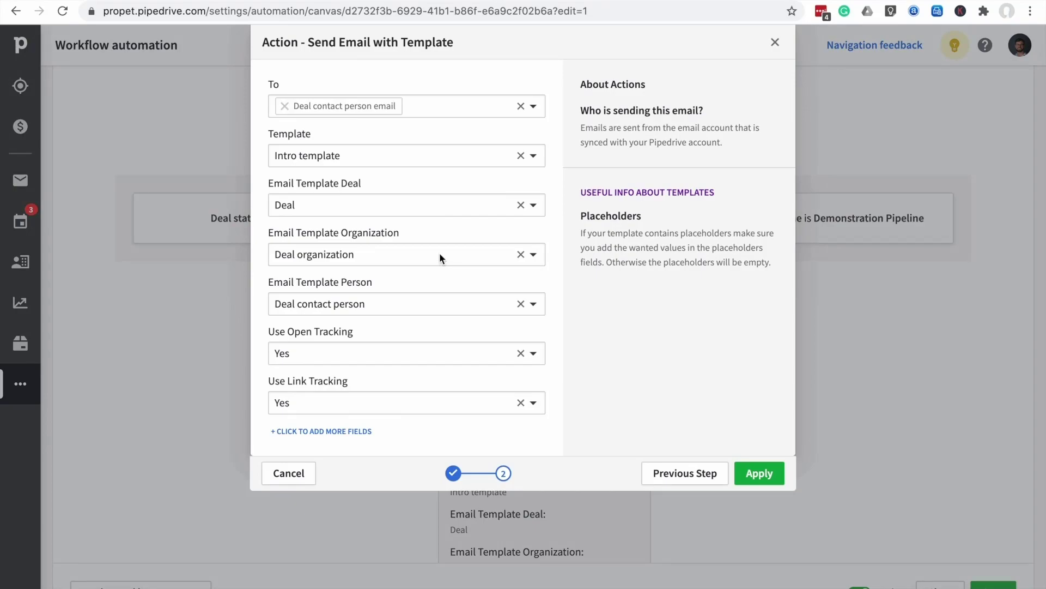
click(533, 108)
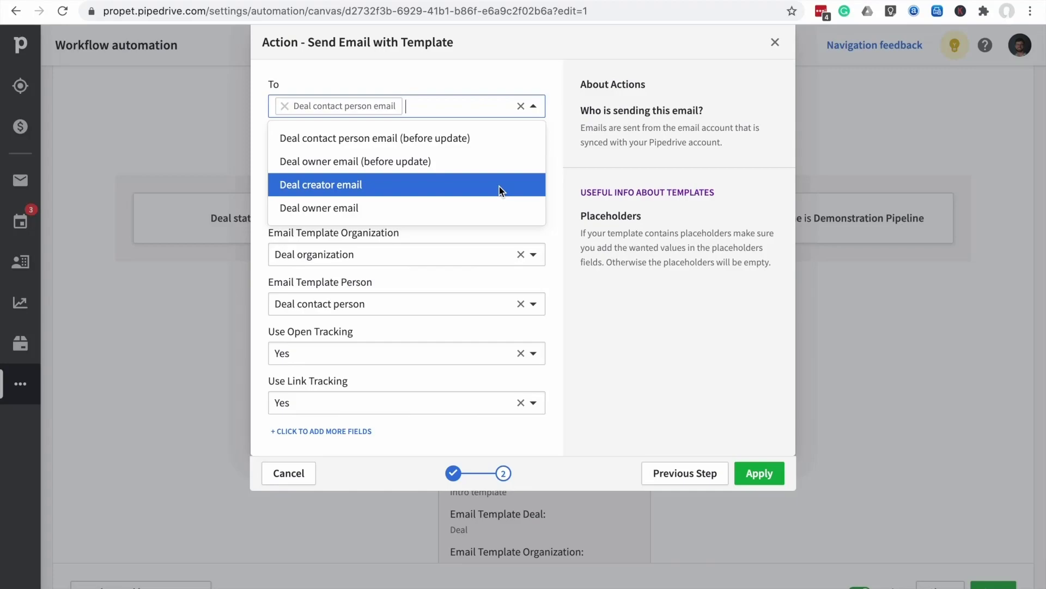
click(498, 186)
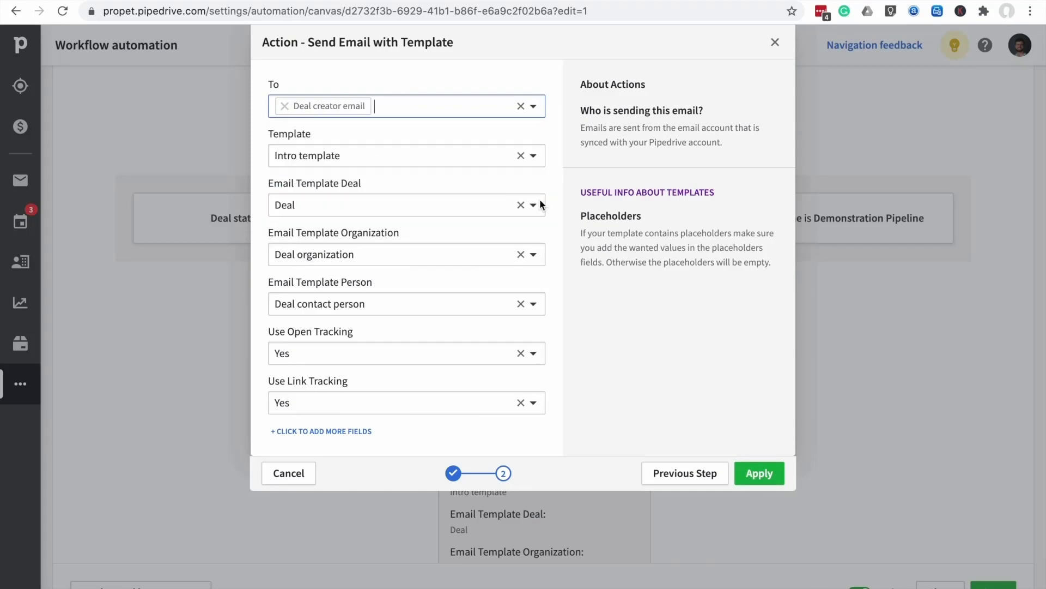
click(532, 157)
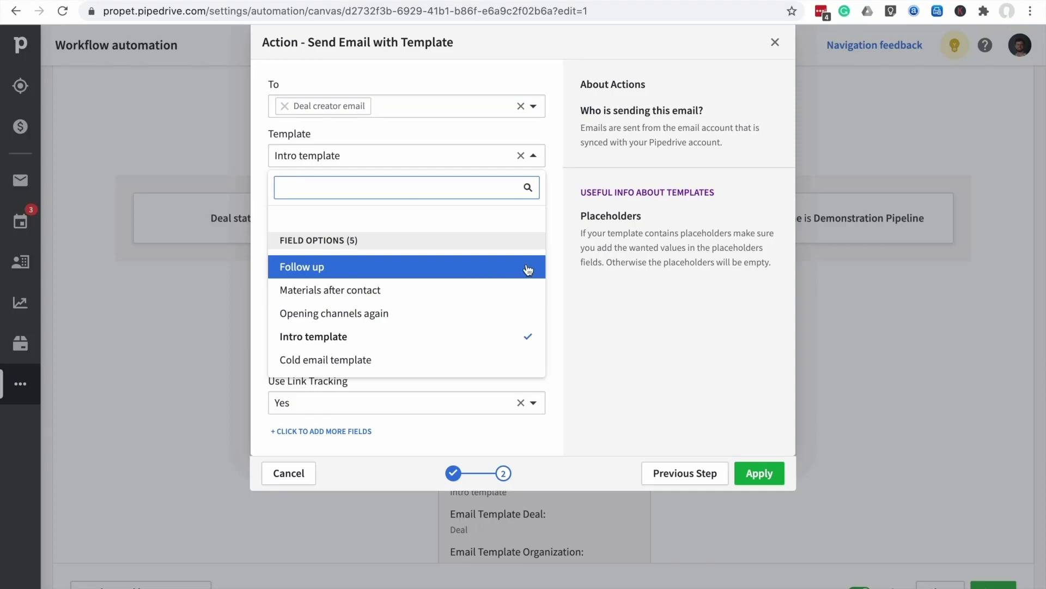
click(472, 272)
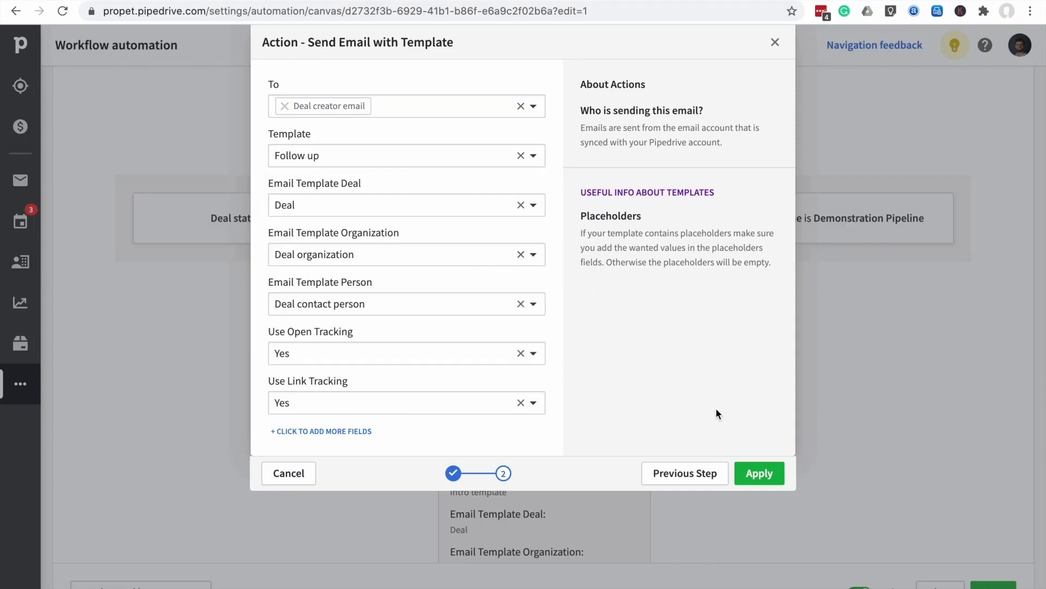
click(764, 476)
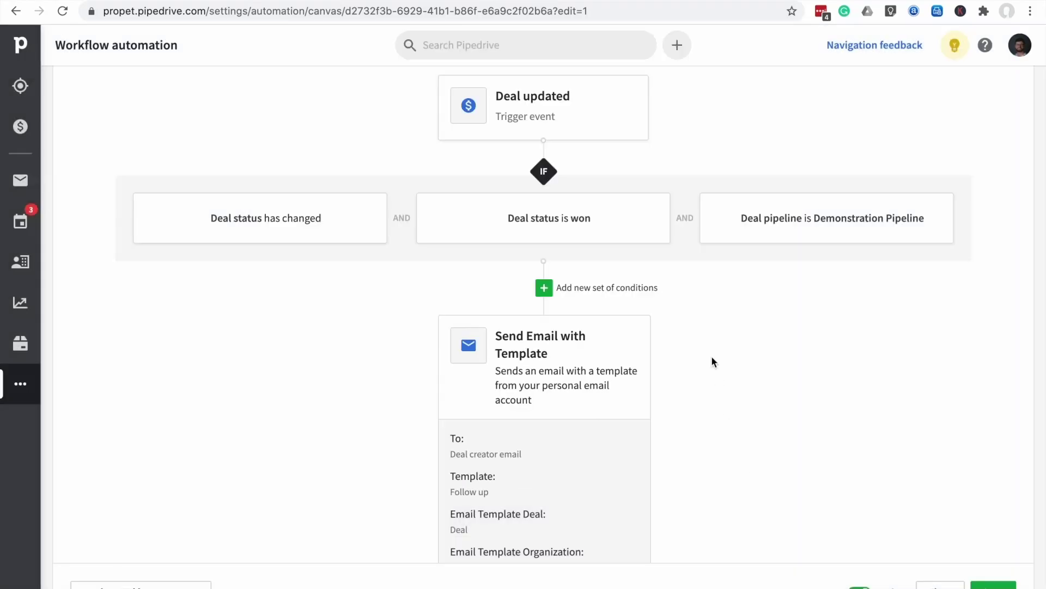
scroll(711, 357, down, 1)
scroll(712, 357, up, 2)
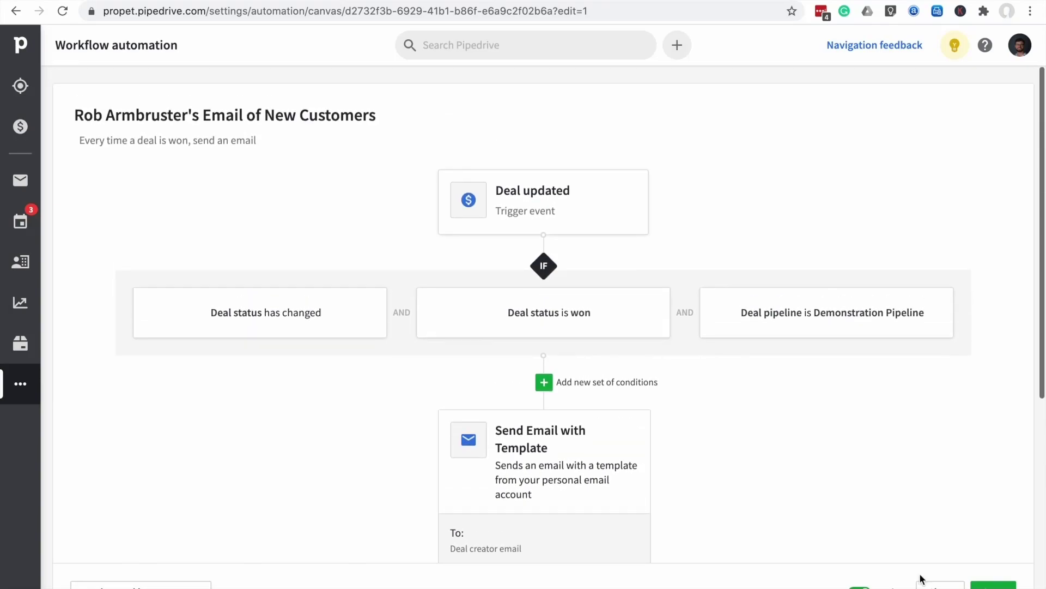
Save the edited workflow and return to the workflow automation list, dismissing the welcome dialog
click(993, 586)
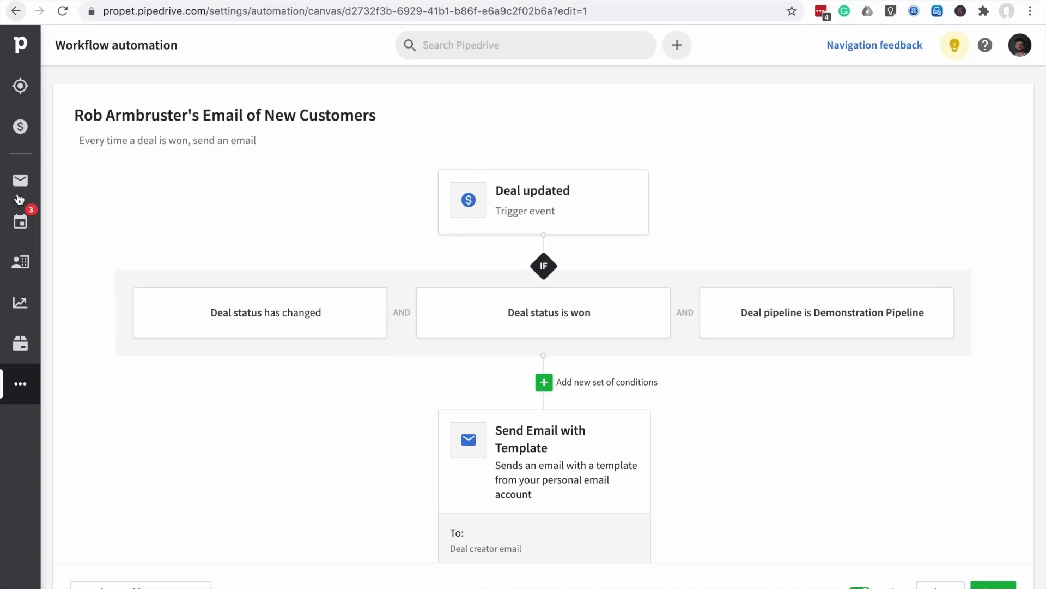
click(20, 383)
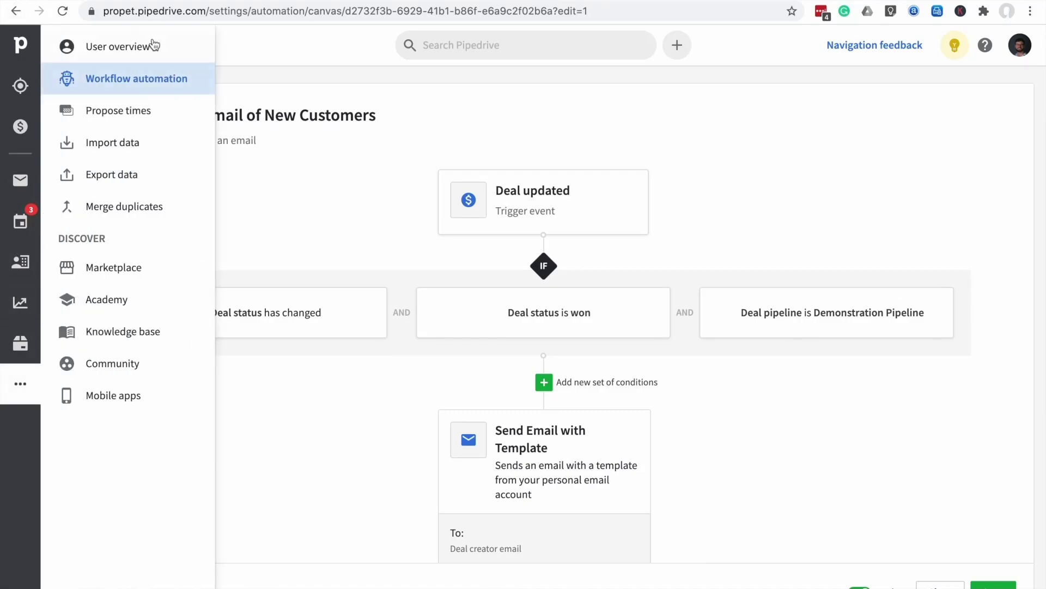
click(136, 79)
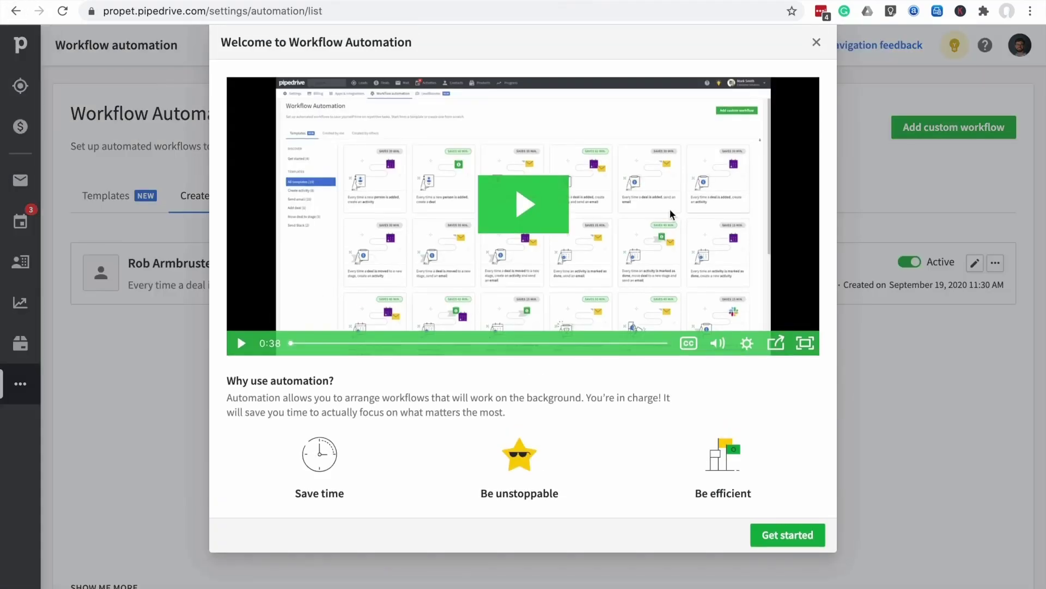
click(816, 43)
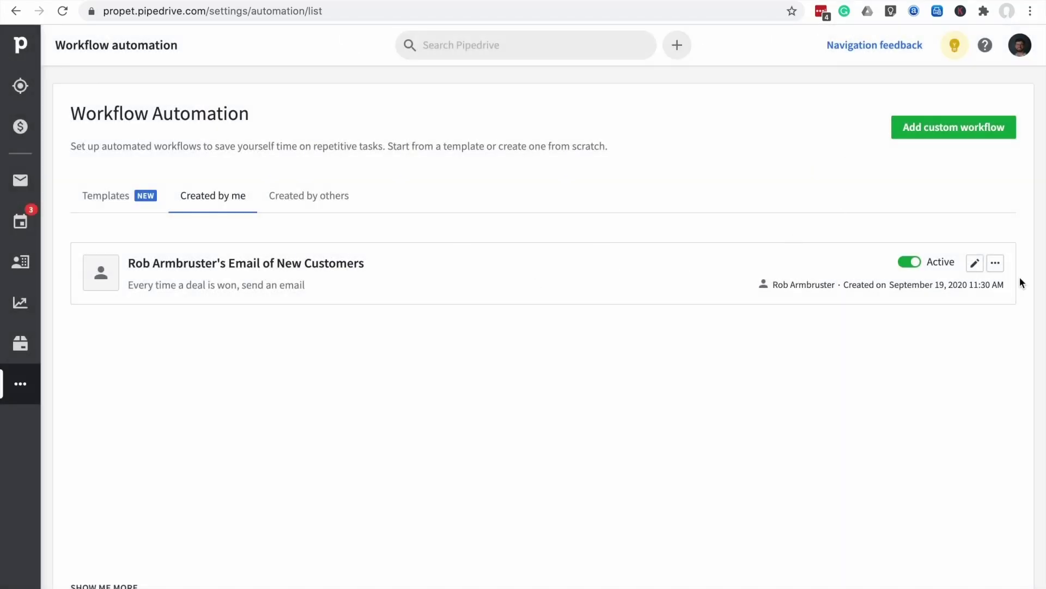
Duplicate the workflow, creating an inactive copy beside the active original
click(995, 266)
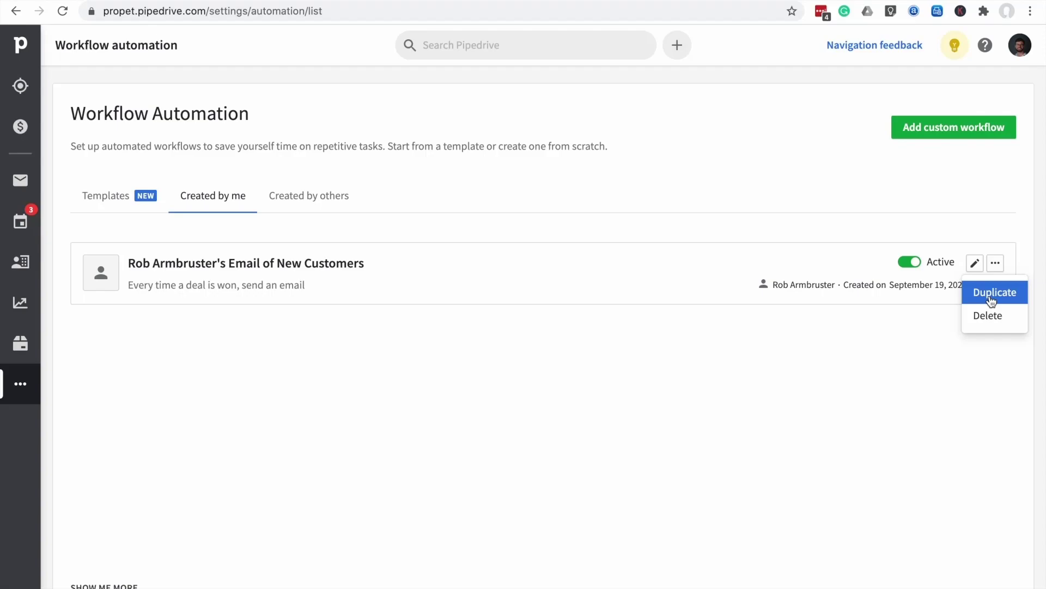
click(991, 294)
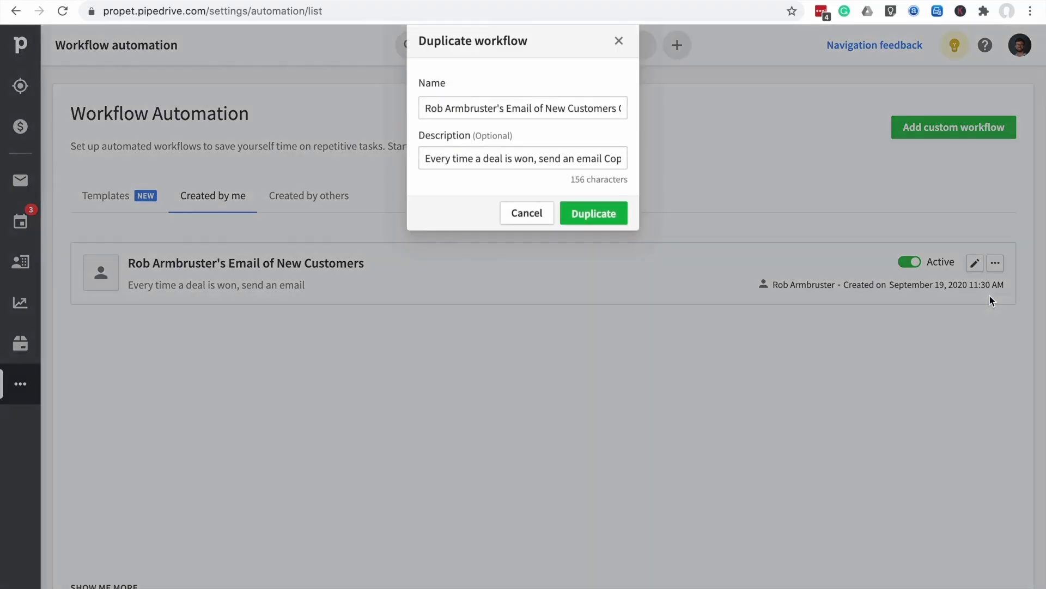
click(594, 211)
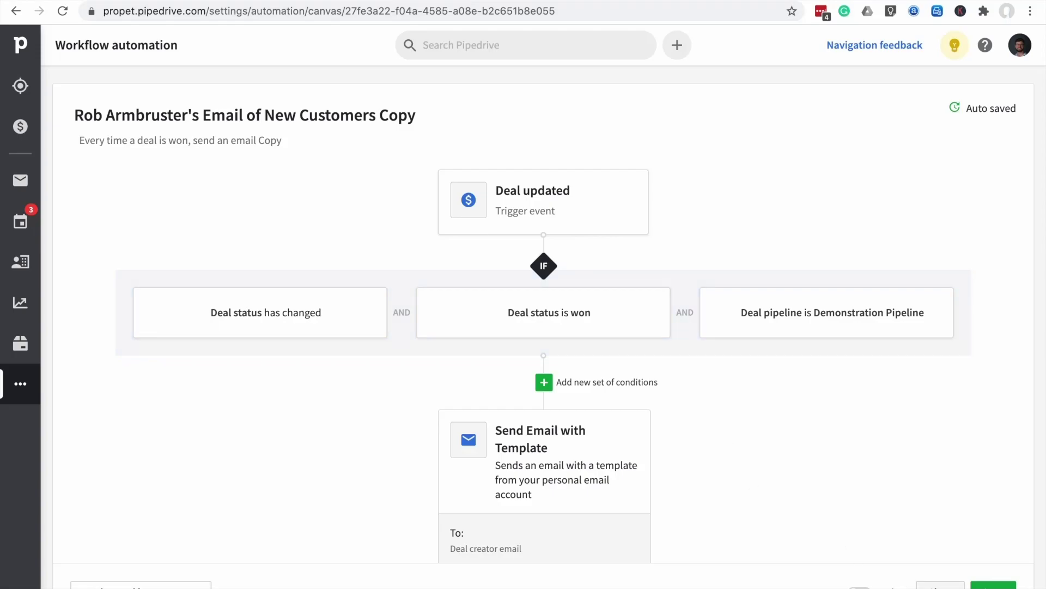
click(940, 586)
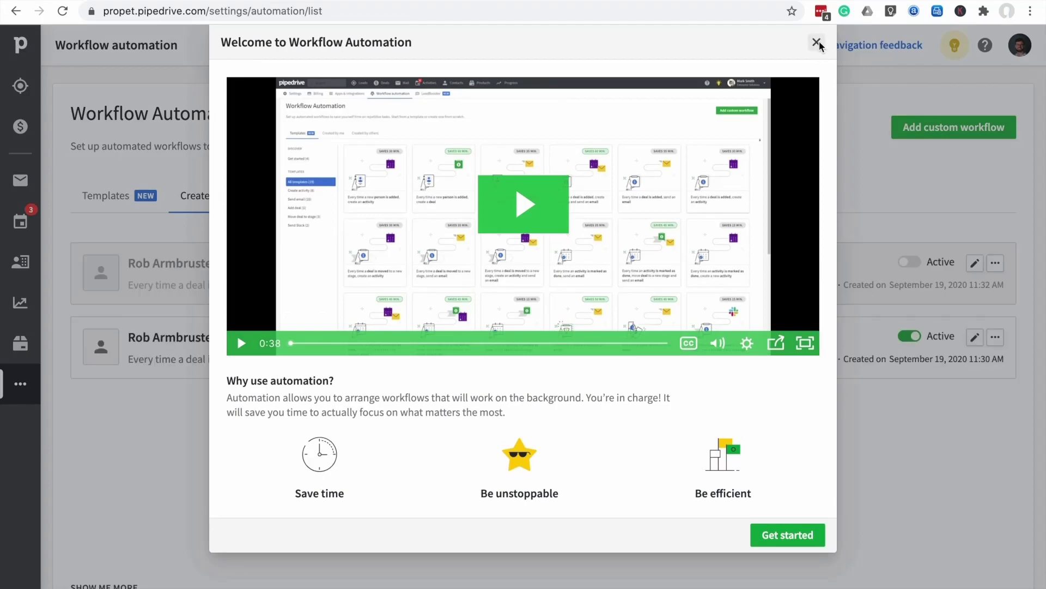
click(816, 42)
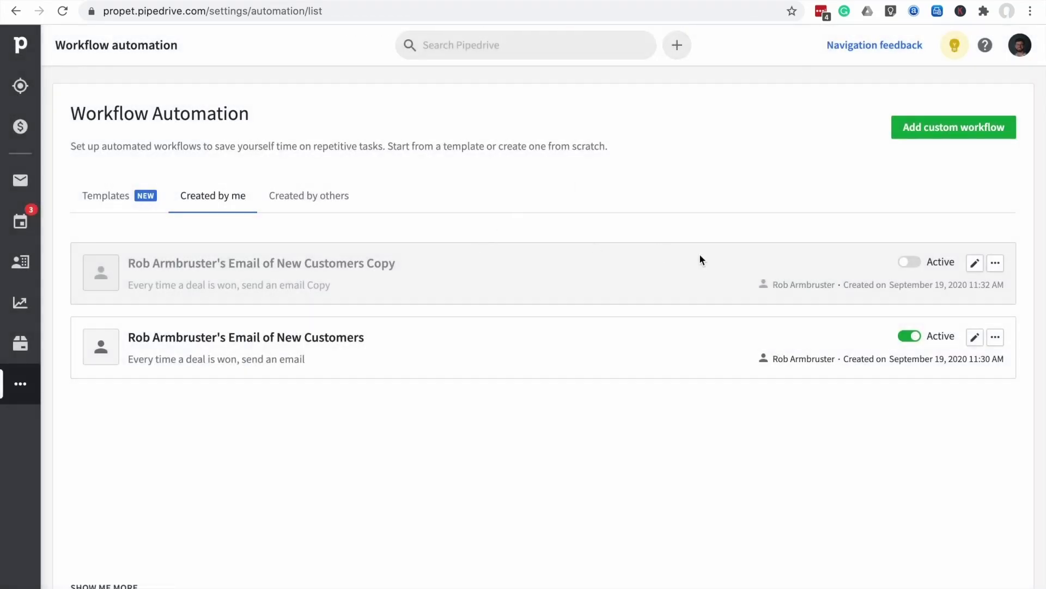